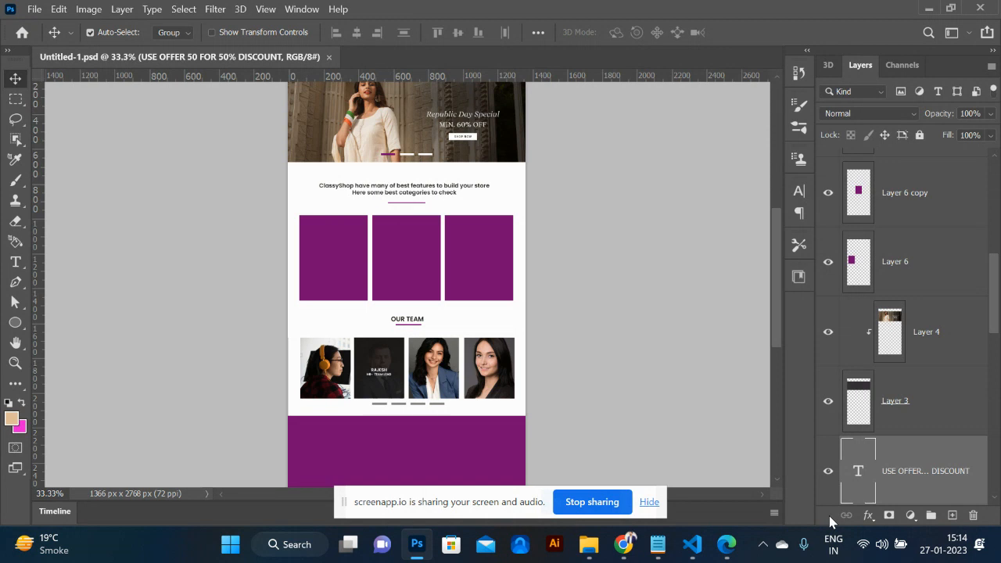
- Review the home page layout, from the team section and footer block up to the full page
{"action": "left_click", "coordinate": [665, 394]}
{"action": "key", "text": "ctrl+plus"}
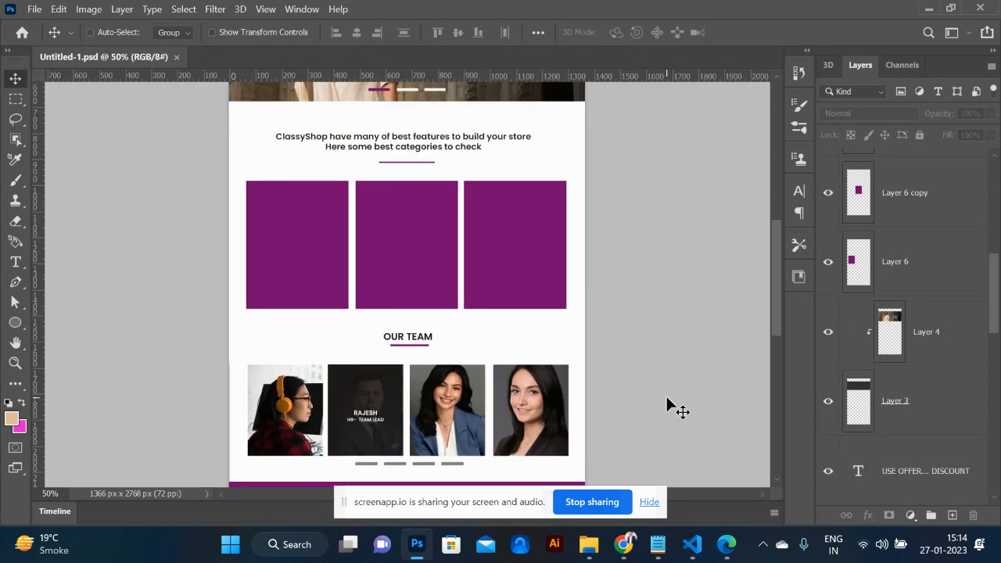
{"action": "scroll", "coordinate": [665, 395], "scroll_direction": "down", "scroll_amount": 3}
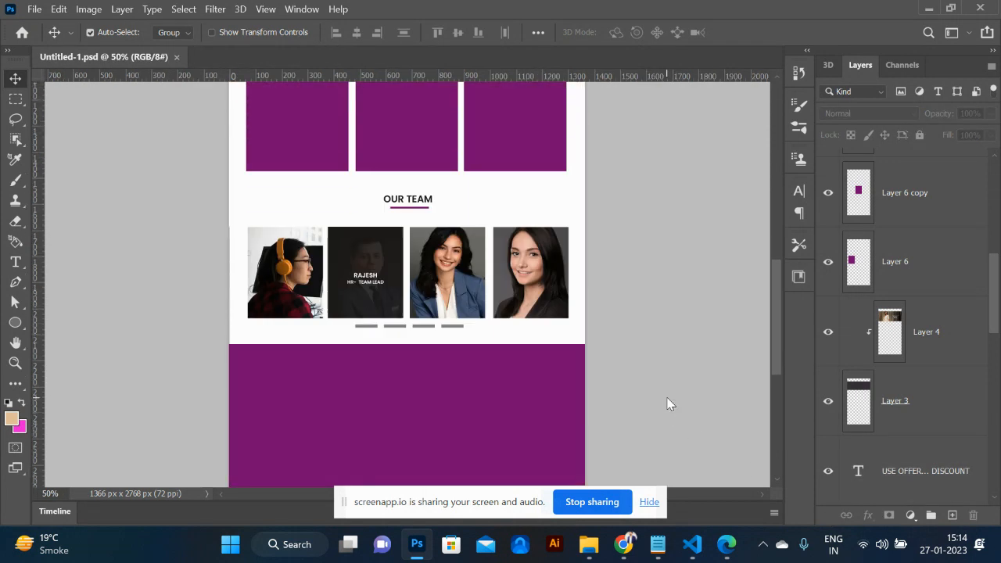
{"action": "right_click", "coordinate": [668, 400]}
{"action": "left_click", "coordinate": [463, 341]}
{"action": "key", "text": "ctrl+plus"}
{"action": "key", "text": "ctrl+plus"}
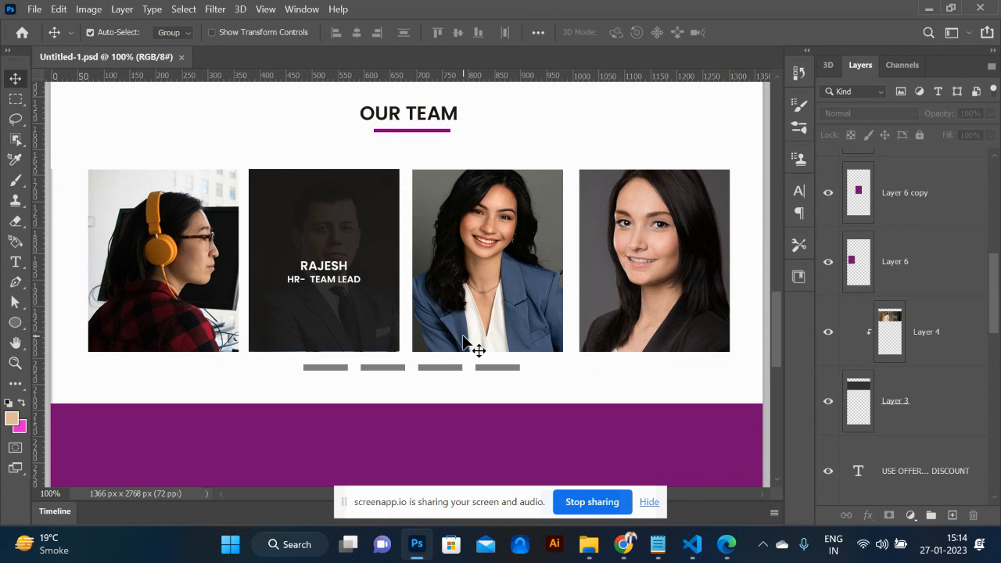
{"action": "key", "text": "ctrl+minus"}
{"action": "key", "text": "ctrl+minus"}
{"action": "key", "text": "ctrl+minus"}
{"action": "key", "text": "ctrl+minus"}
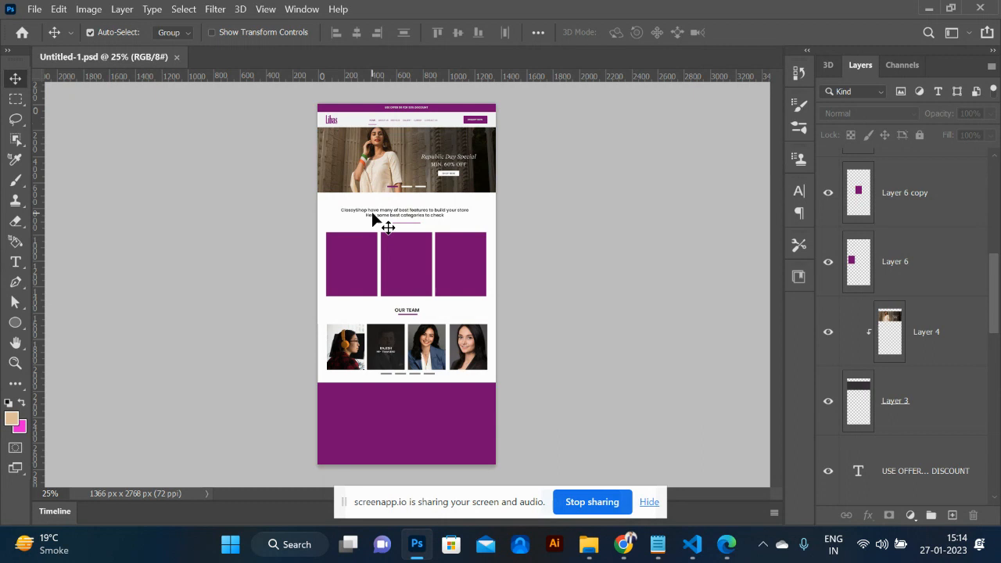
- Save the document on the computer as a Photoshop file named home, with Maximize Compatibility on
{"action": "key", "text": "ctrl+s"}
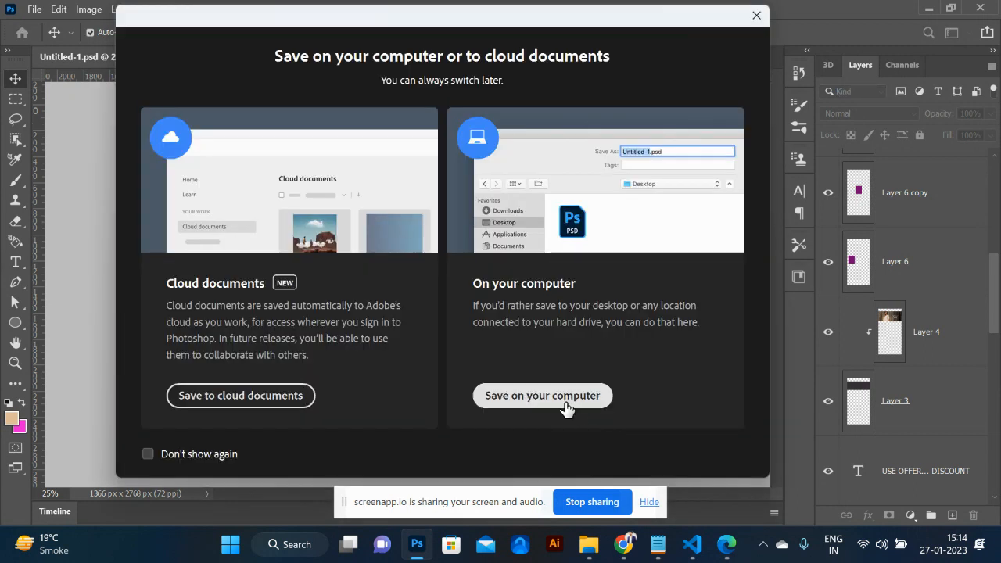
{"action": "left_click", "coordinate": [564, 404]}
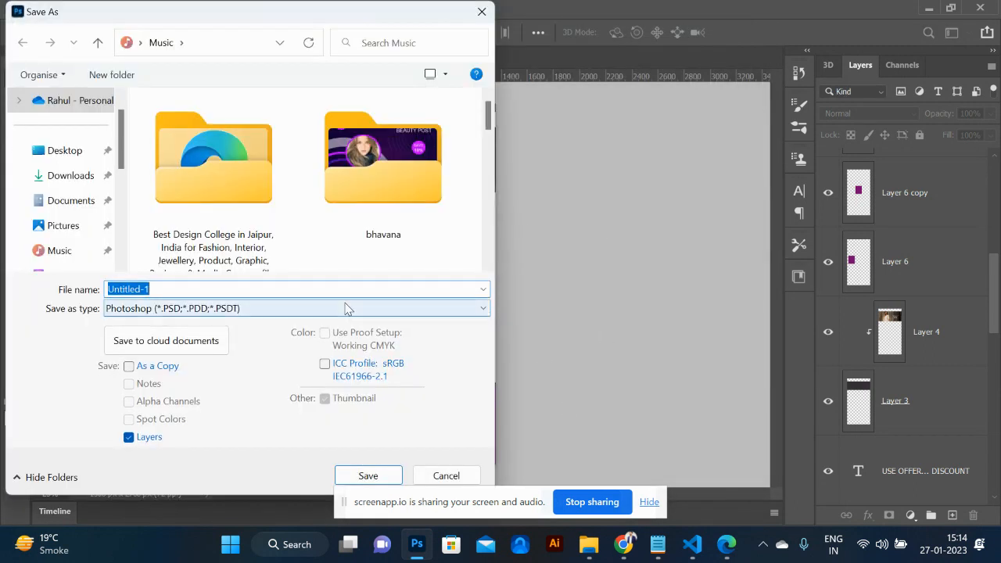
{"action": "type", "text": "home"}
{"action": "key", "text": "Return"}
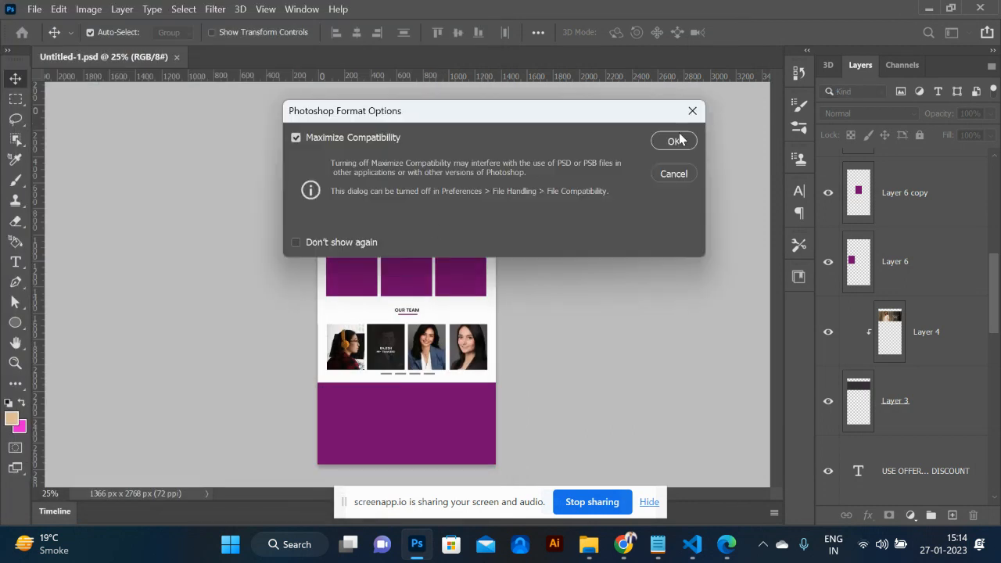
{"action": "left_click", "coordinate": [677, 140]}
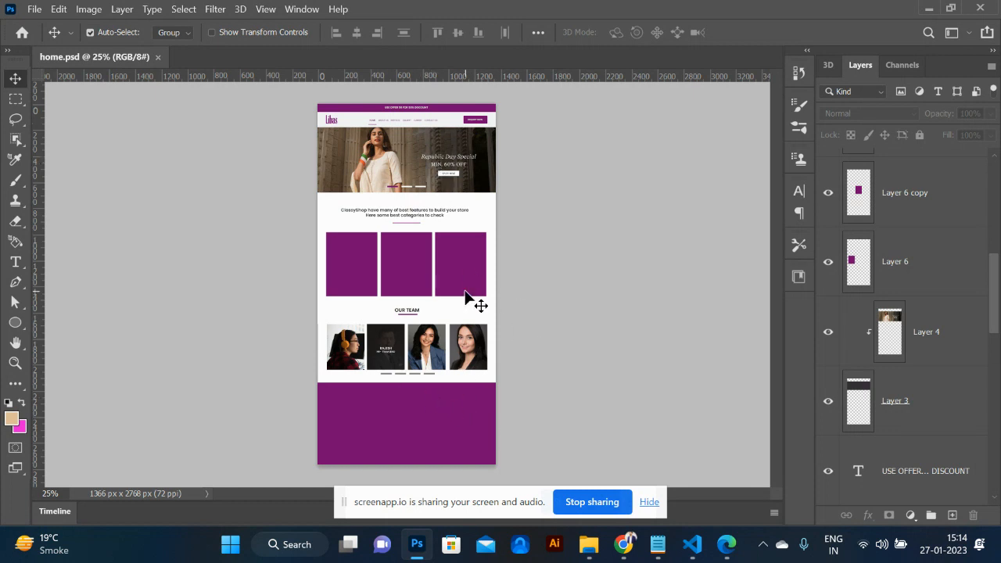
- Duplicate the home image as a new document named about
{"action": "left_click", "coordinate": [89, 9]}
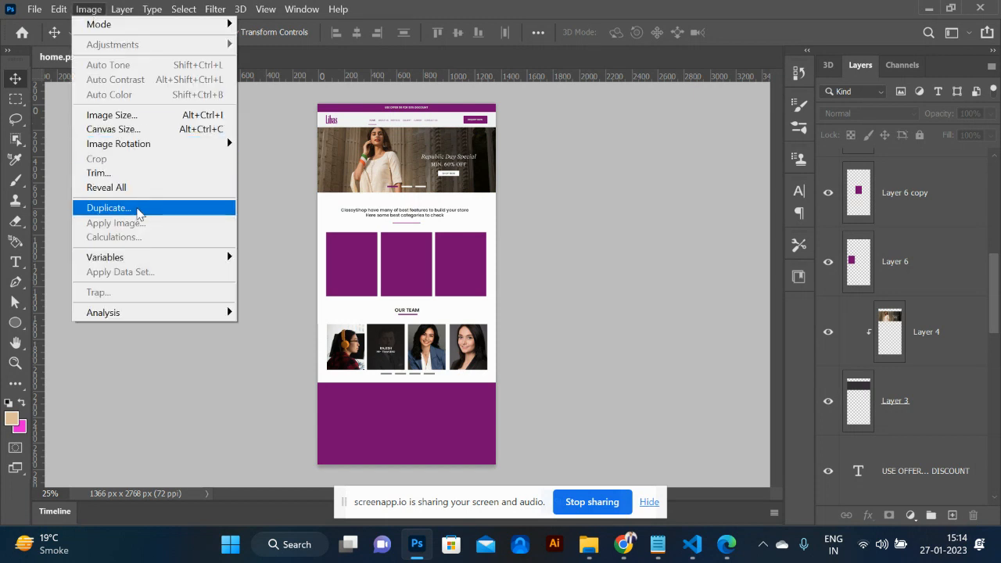
{"action": "left_click", "coordinate": [139, 217]}
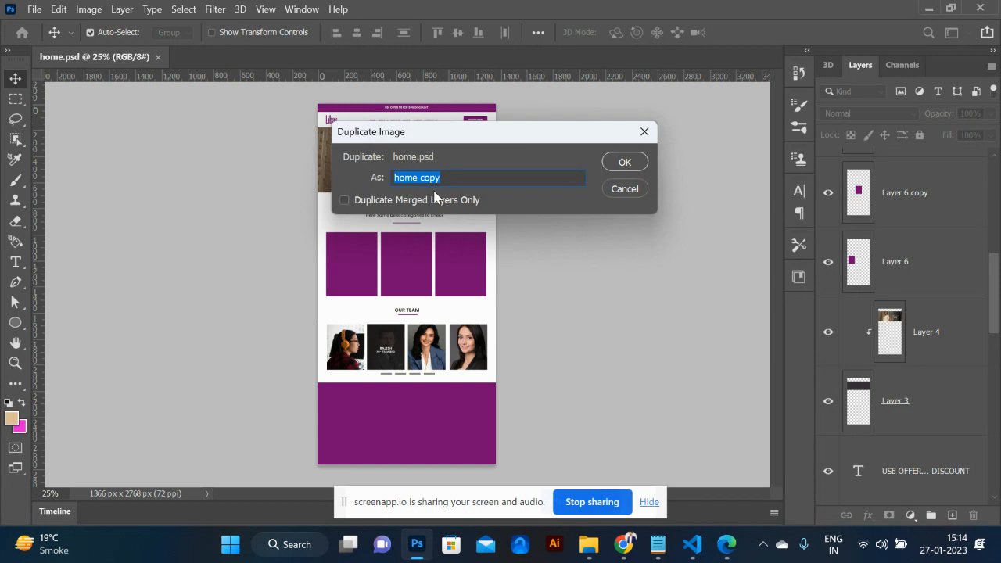
{"action": "type", "text": "about"}
{"action": "left_click", "coordinate": [625, 162]}
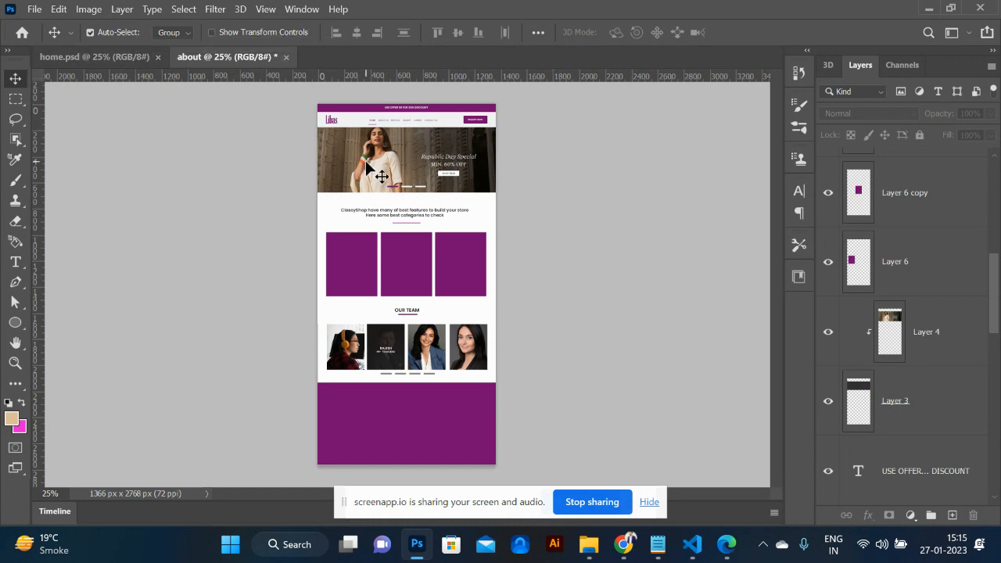
- Delete the Republic Day Special photo of the model from the about page's banner
{"action": "key", "text": "ctrl+plus"}
{"action": "key", "text": "ctrl+plus"}
{"action": "key", "text": "ctrl+plus"}
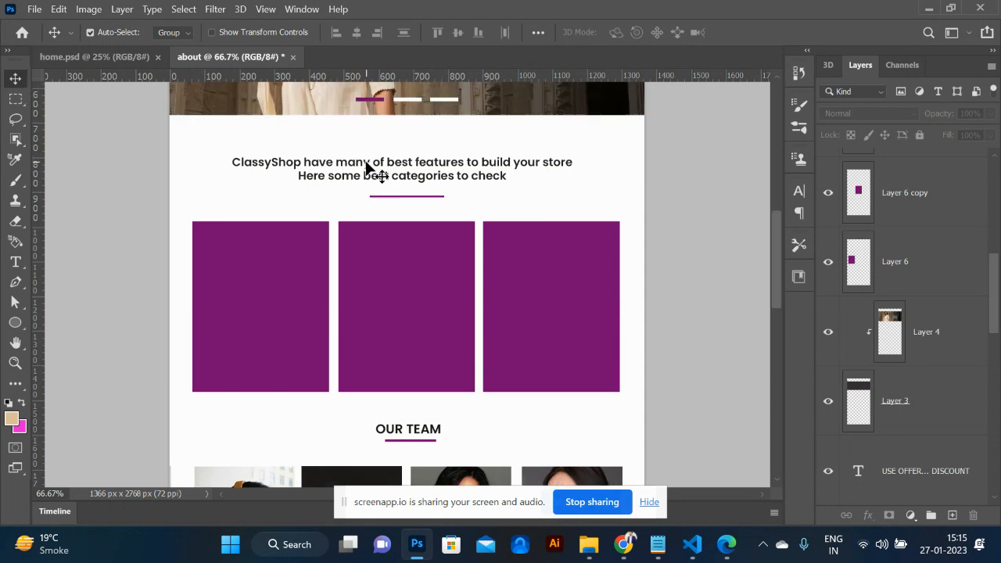
{"action": "scroll", "coordinate": [366, 167], "scroll_direction": "up", "scroll_amount": 3}
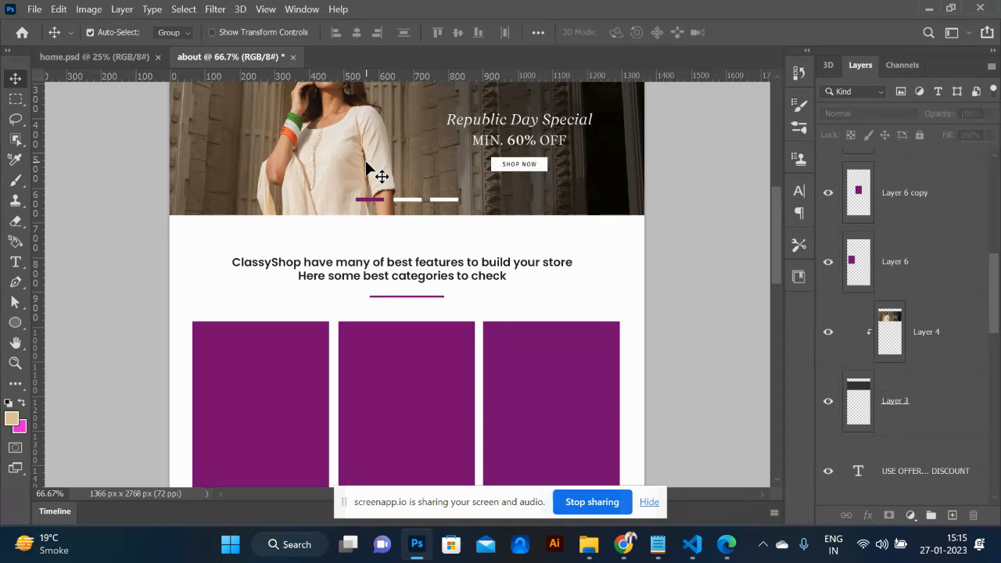
{"action": "scroll", "coordinate": [366, 167], "scroll_direction": "up", "scroll_amount": 4}
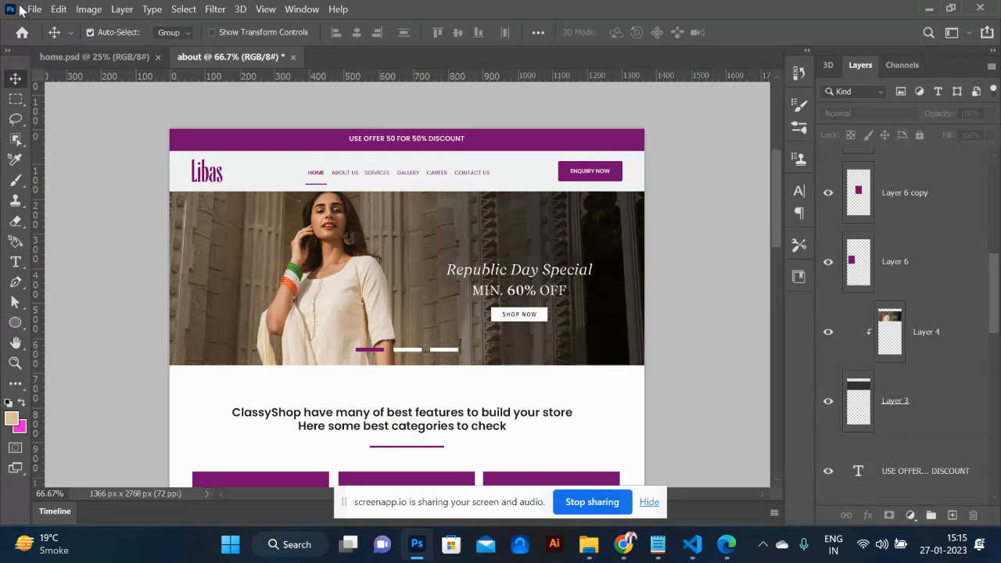
{"action": "left_click", "coordinate": [87, 9]}
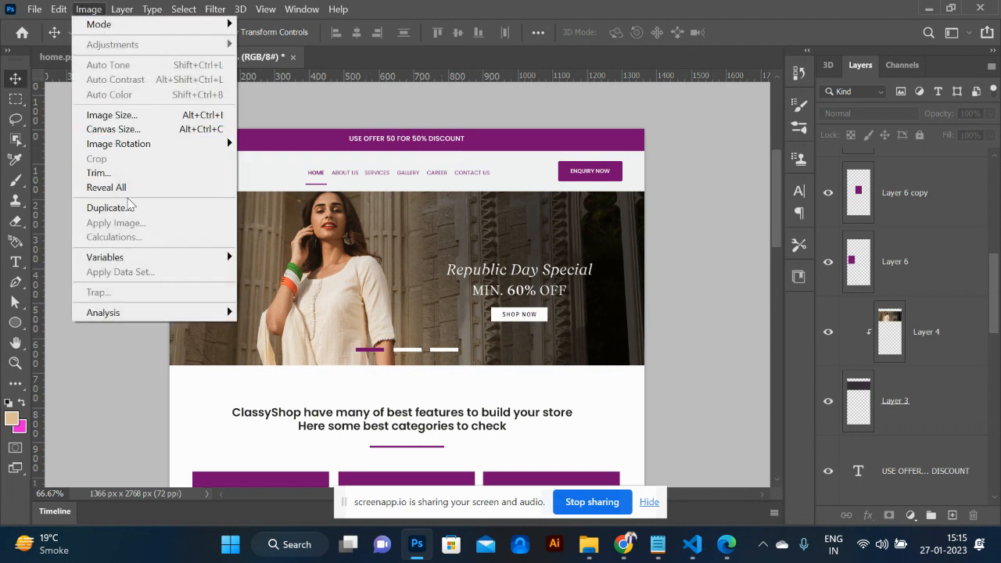
{"action": "left_click", "coordinate": [588, 243]}
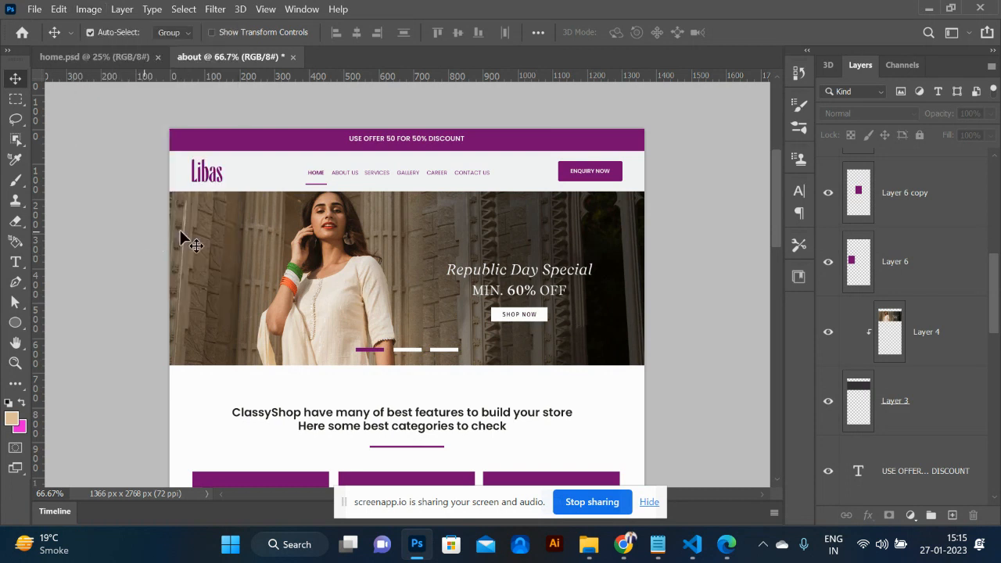
{"action": "left_click", "coordinate": [242, 252]}
{"action": "key", "text": "Delete"}
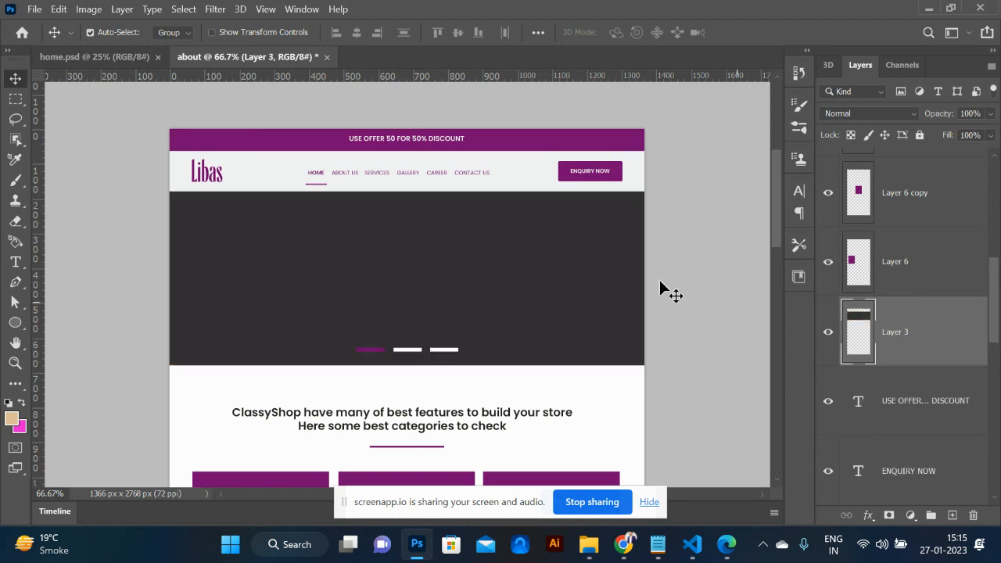
- Fill the dark banner rectangle on Layer 3 with the purple sampled from the discount strip
{"action": "key", "text": "i"}
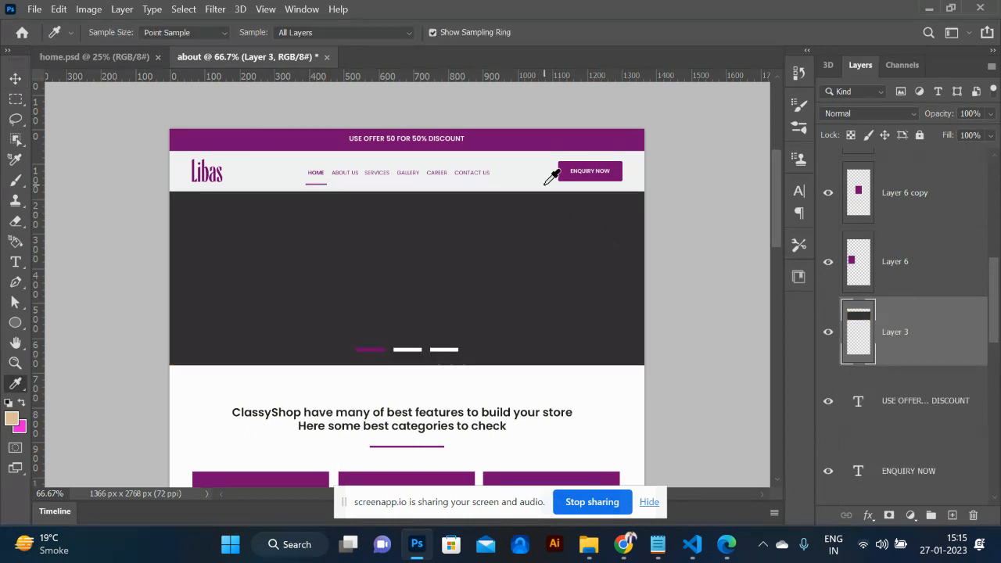
{"action": "left_click", "coordinate": [538, 139]}
{"action": "left_click", "coordinate": [858, 336], "text": "ctrl"}
{"action": "key", "text": "alt+BackSpace"}
{"action": "key", "text": "ctrl+d"}
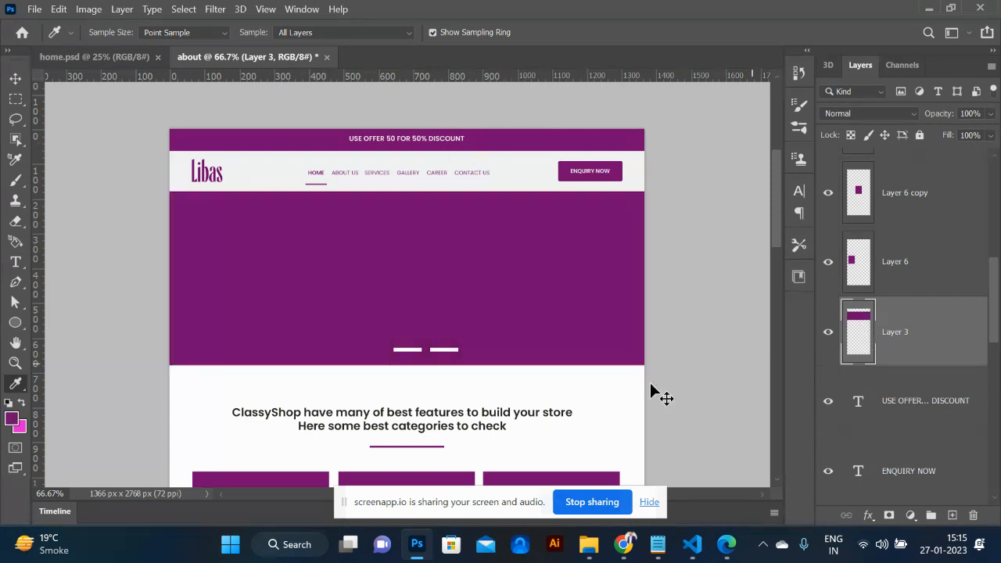
- Delete the slider indicator bars near the lower edge of the purple banner
{"action": "key", "text": "v"}
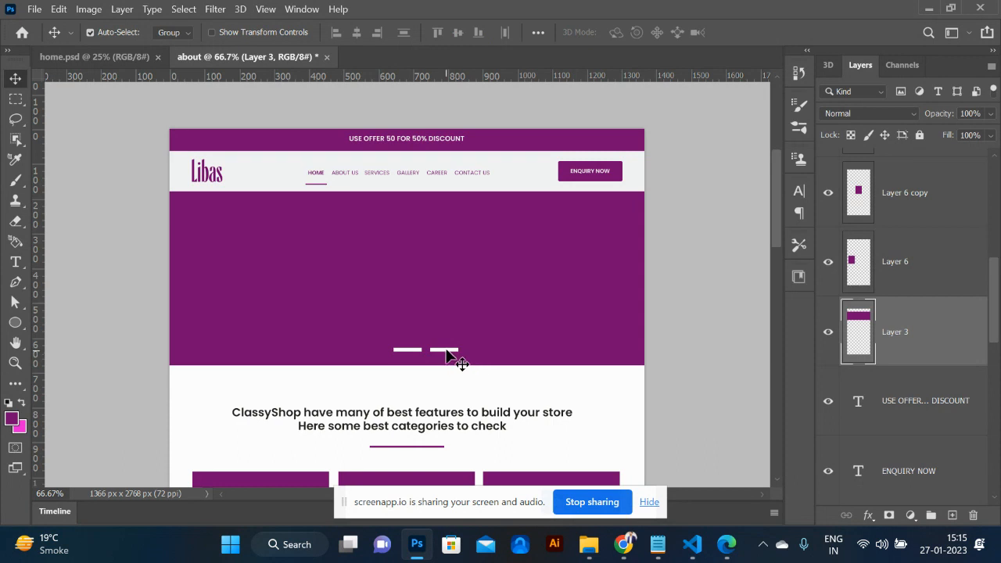
{"action": "left_click", "coordinate": [440, 350]}
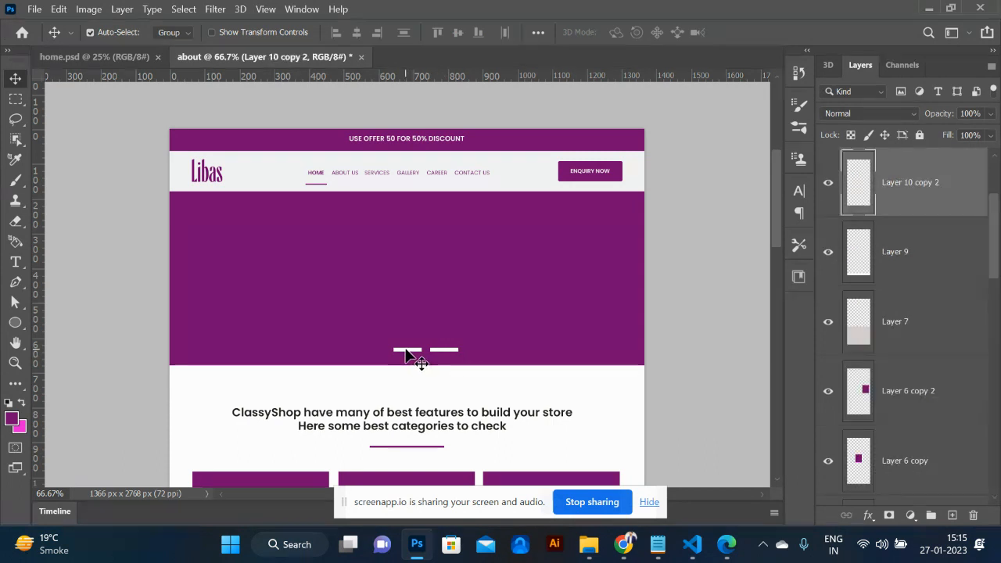
{"action": "key", "text": "Delete"}
- Replace the ClassyShop heading text below the banner with "FASHION TREND LIBAS"
{"action": "scroll", "coordinate": [443, 422], "scroll_direction": "down", "scroll_amount": 2}
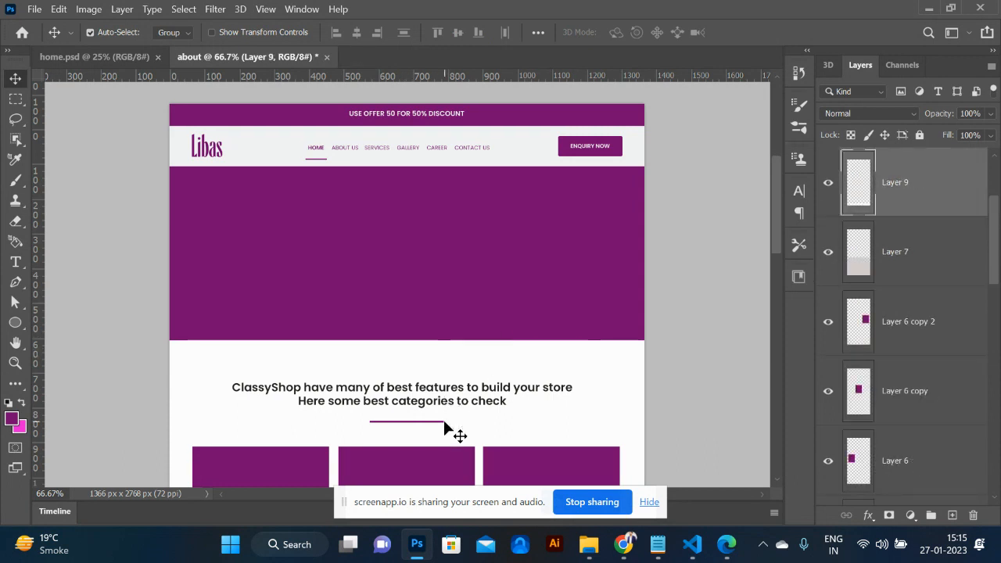
{"action": "left_click", "coordinate": [430, 366]}
{"action": "double_click", "coordinate": [431, 366]}
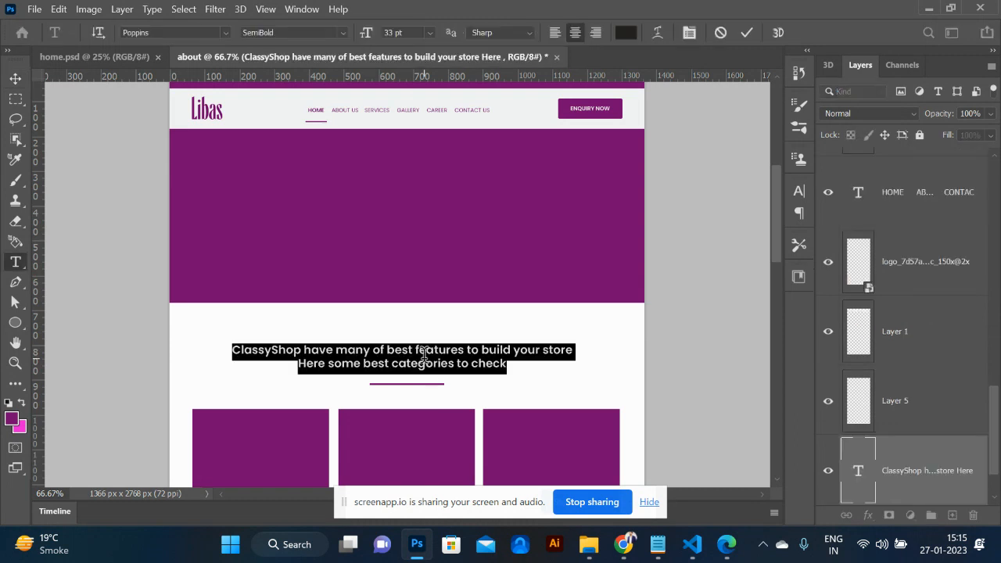
{"action": "key", "text": "BackSpace"}
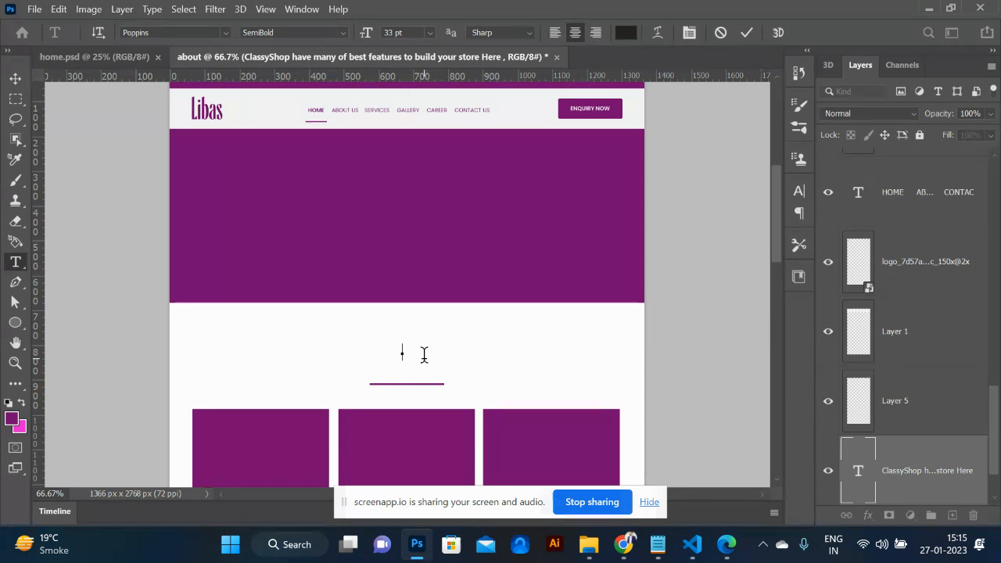
{"action": "type", "text": "LIBASFASHION"}
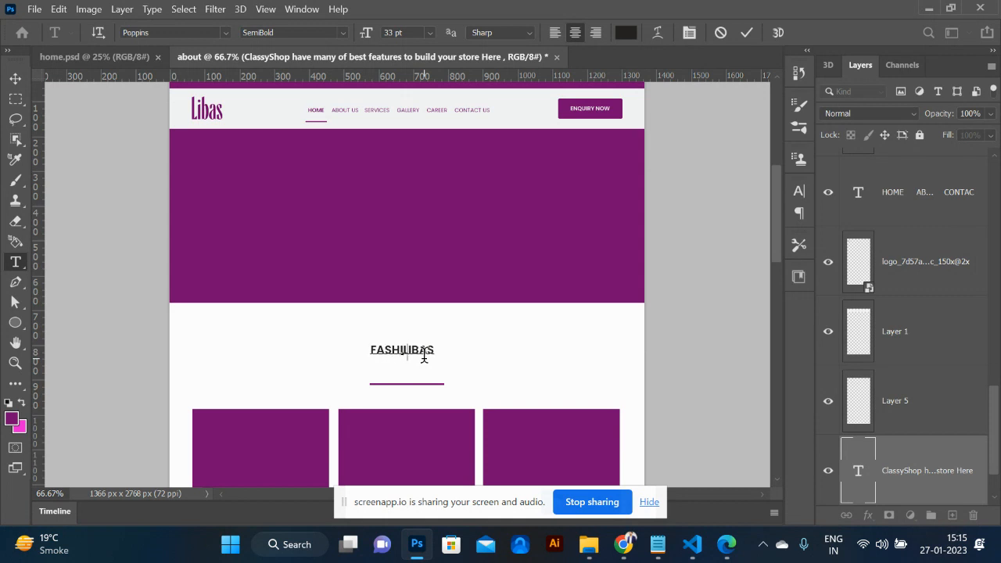
{"action": "type", "text": " FOR"}
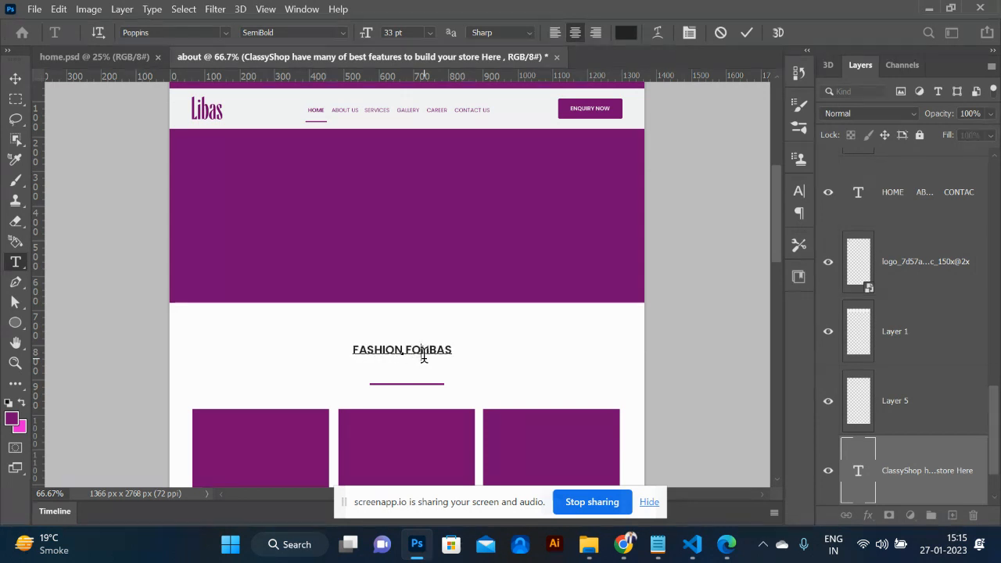
{"action": "key", "text": "BackSpace"}
{"action": "key", "text": "BackSpace"}
{"action": "key", "text": "BackSpace"}
{"action": "key", "text": "BackSpace"}
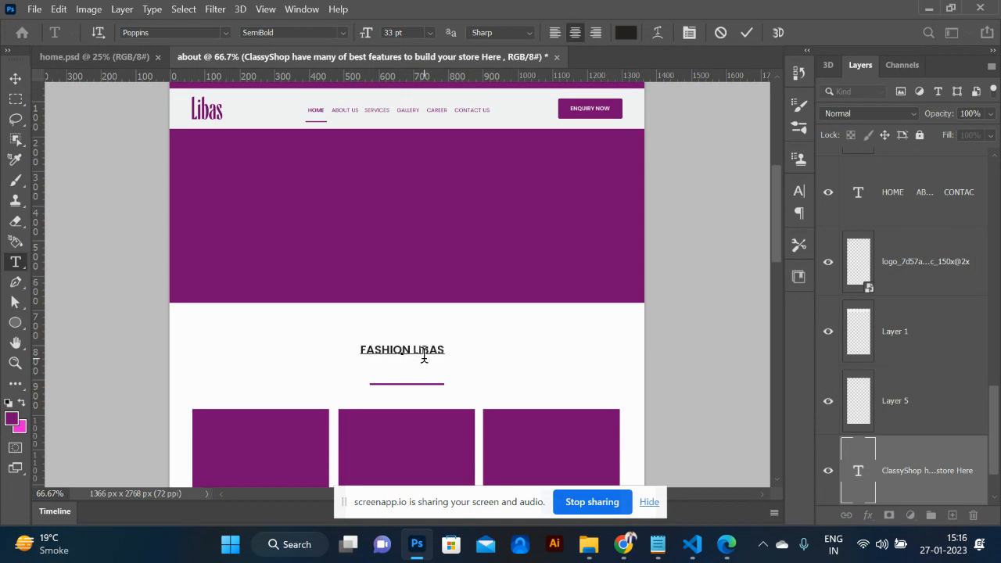
{"action": "type", "text": "TREN"}
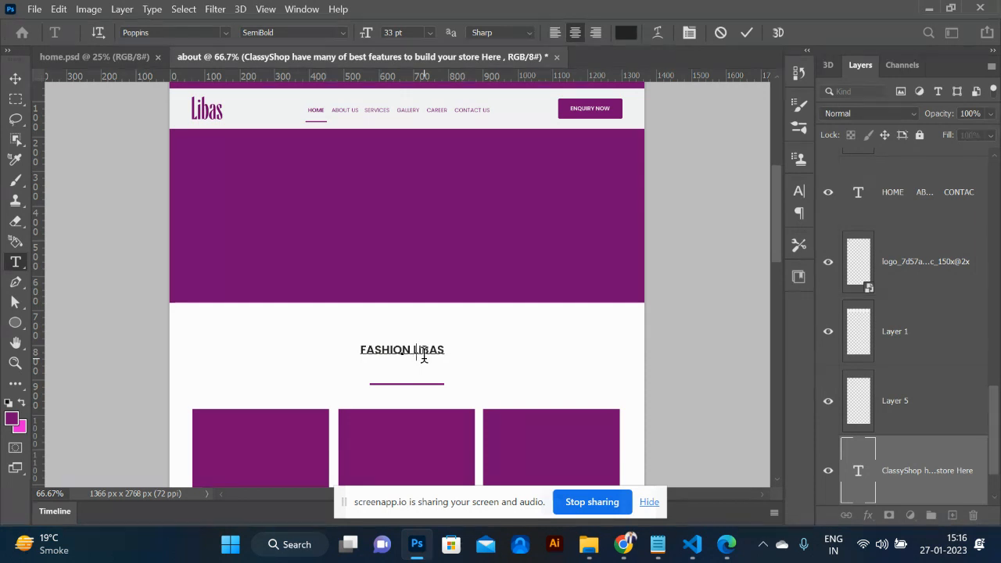
{"action": "type", "text": "D"}
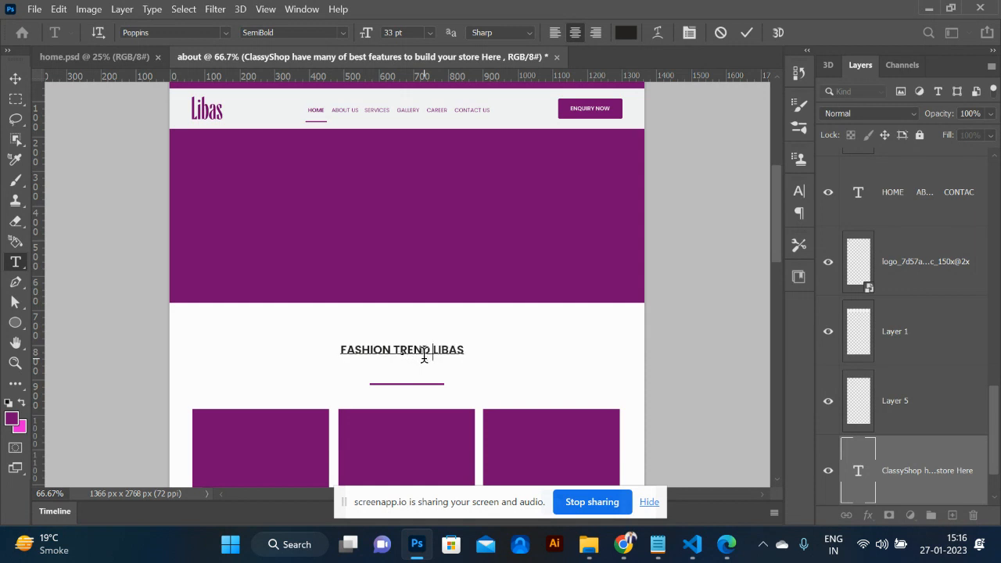
- Recolor the word LIBAS in the heading to the banner's purple, 75086e
{"action": "key", "text": "shift+Right"}
{"action": "key", "text": "shift+Right"}
{"action": "key", "text": "shift+Right"}
{"action": "key", "text": "shift+Right"}
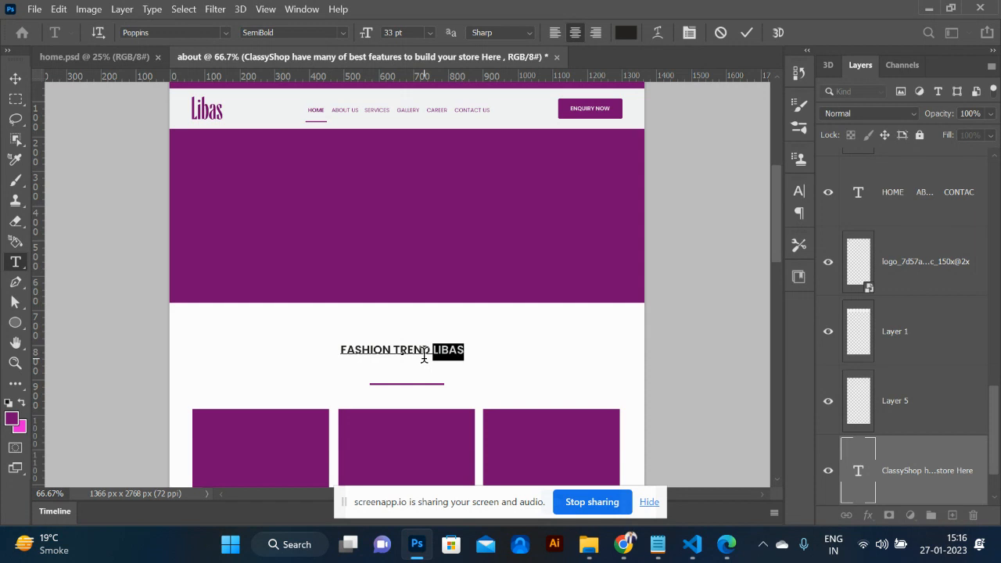
{"action": "left_click", "coordinate": [627, 33]}
{"action": "left_click", "coordinate": [414, 186]}
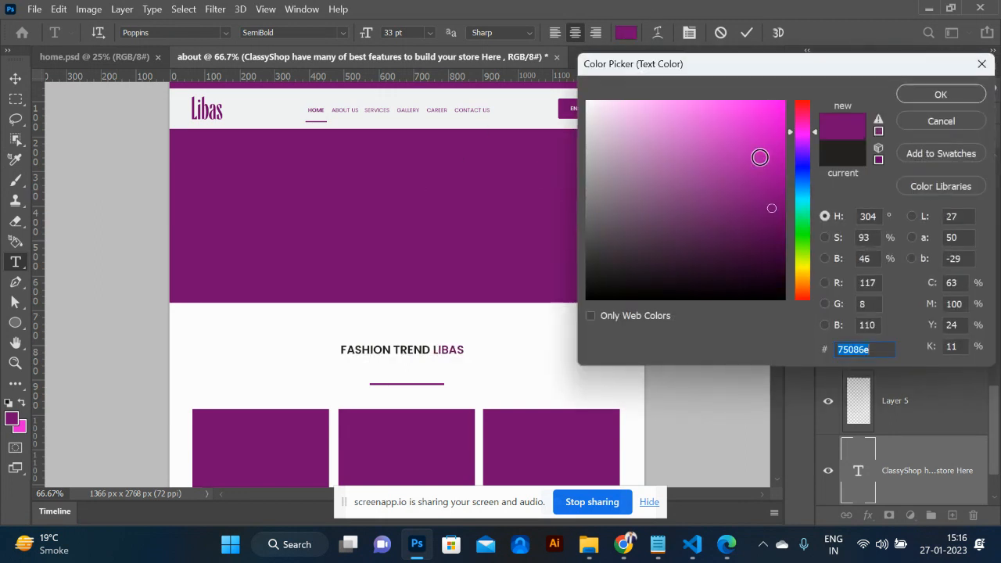
{"action": "left_click", "coordinate": [941, 93]}
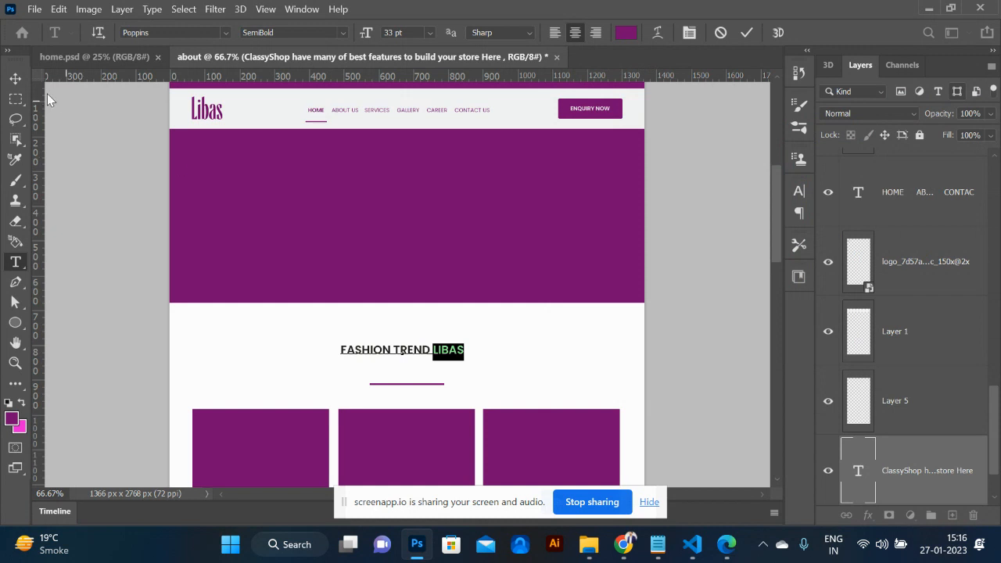
{"action": "left_click", "coordinate": [16, 81]}
{"action": "left_click", "coordinate": [160, 301]}
- Duplicate the FASHION TREND LIBAS heading onto the purple banner and replace the copy's text with "ABOUT US"
{"action": "scroll", "coordinate": [157, 305], "scroll_direction": "up", "scroll_amount": 1}
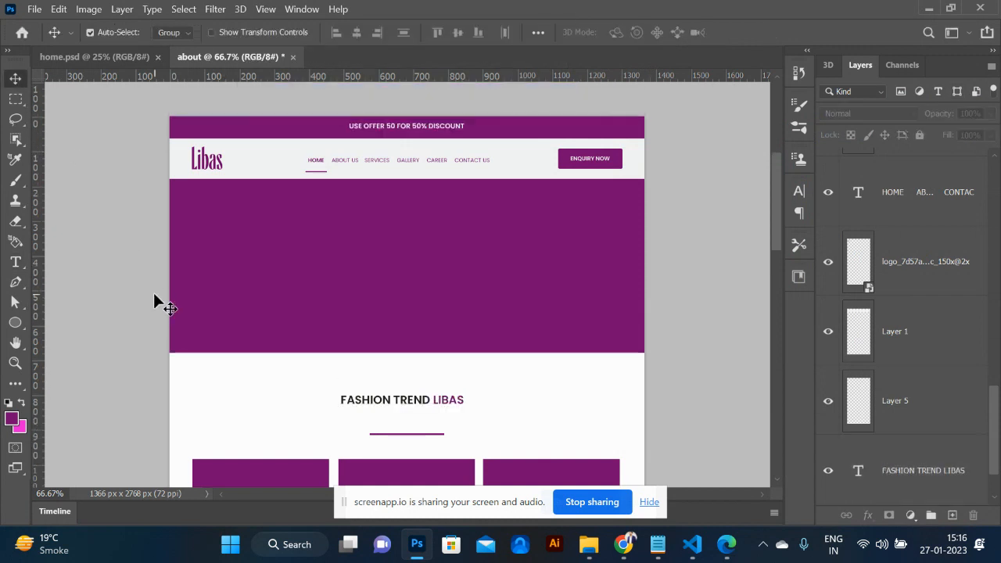
{"action": "left_click_drag", "start_coordinate": [402, 402], "coordinate": [405, 258]}
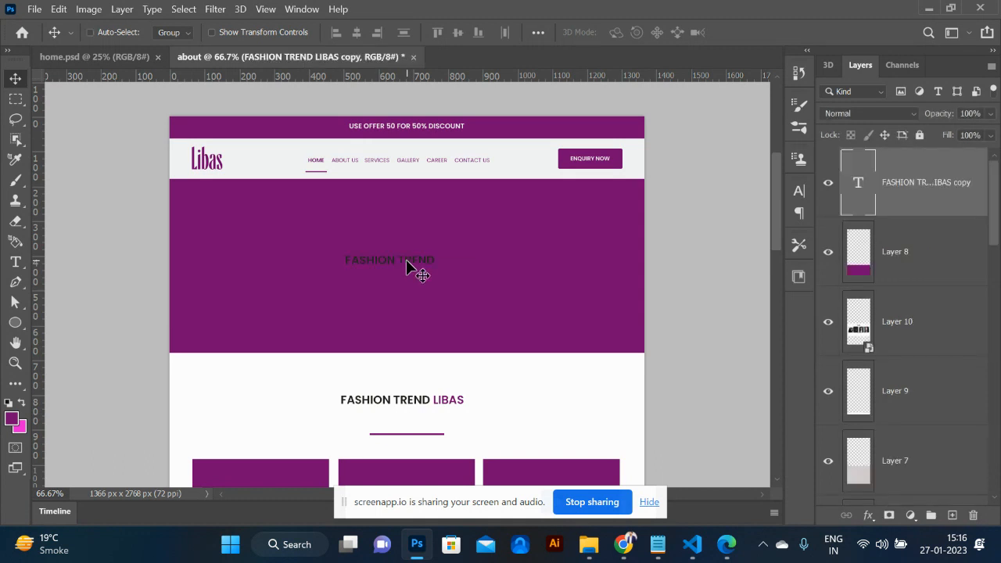
{"action": "double_click", "coordinate": [858, 186]}
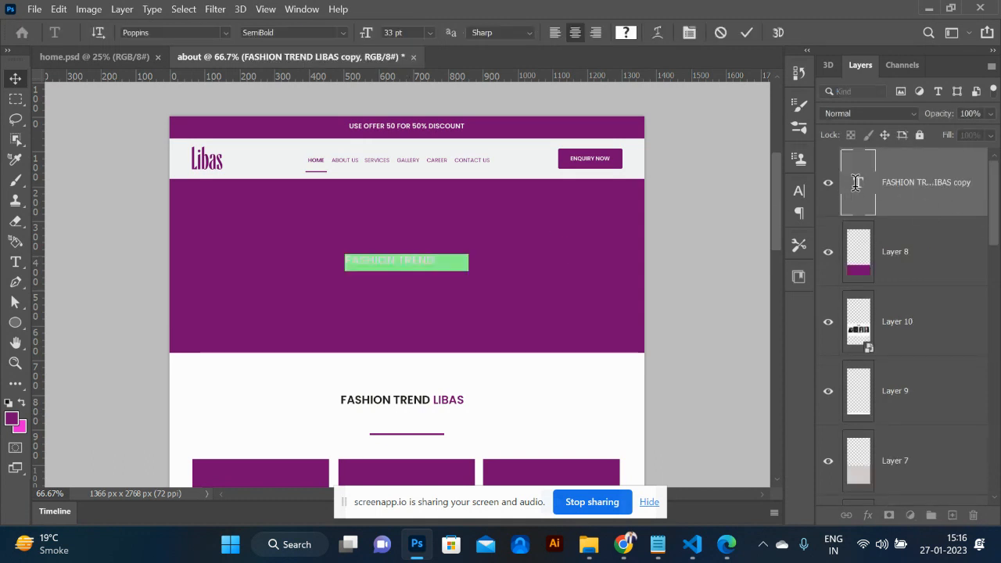
{"action": "key", "text": "BackSpace"}
{"action": "type", "text": "ABO"}
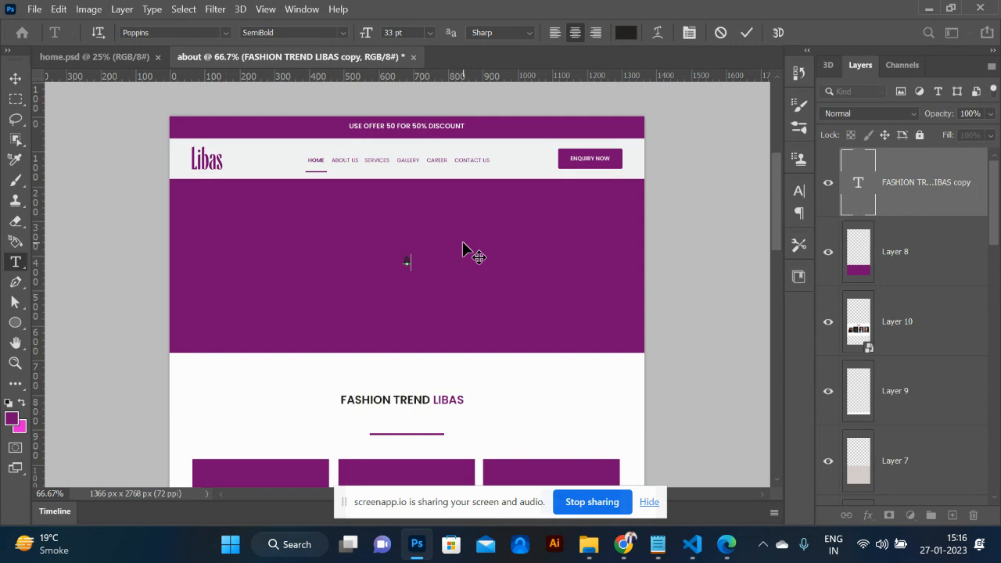
{"action": "type", "text": "UT US"}
- Enlarge the ABOUT US banner text to 130 pt
{"action": "key", "text": "ctrl+a"}
{"action": "key", "text": "ctrl+shift+period"}
{"action": "key", "text": "ctrl+shift+period"}
{"action": "key", "text": "ctrl+shift+period"}
{"action": "key", "text": "ctrl+shift+period"}
{"action": "key", "text": "ctrl+shift+period"}
{"action": "key", "text": "ctrl+shift+period"}
{"action": "key", "text": "ctrl+shift+period"}
{"action": "key", "text": "ctrl+shift+period"}
{"action": "key", "text": "ctrl+shift+period"}
{"action": "key", "text": "ctrl+shift+period"}
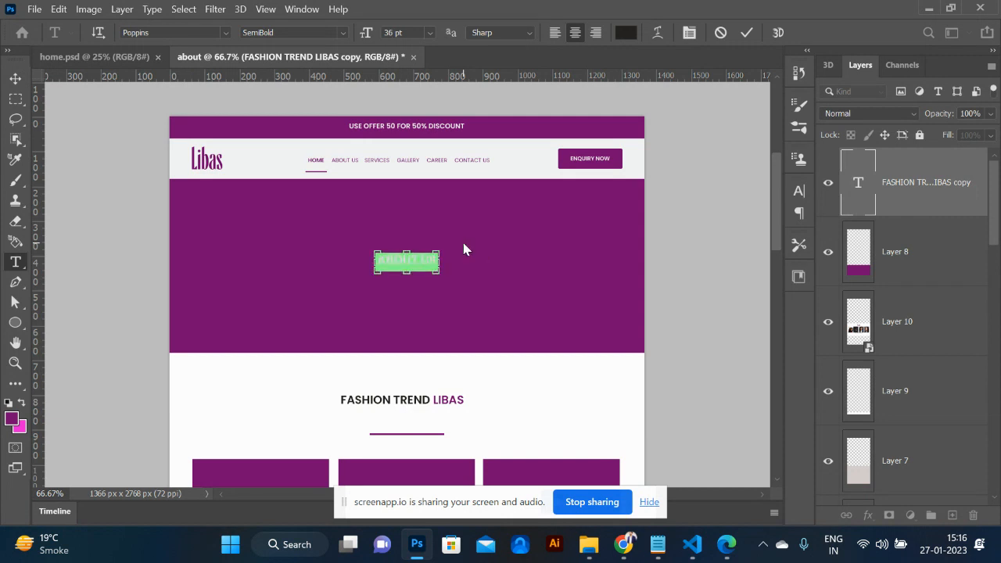
{"action": "key", "text": "ctrl+shift+period"}
{"action": "key", "text": "ctrl+shift+period"}
{"action": "key", "text": "ctrl+shift+period"}
{"action": "key", "text": "ctrl+shift+period"}
{"action": "key", "text": "ctrl+shift+period"}
{"action": "key", "text": "ctrl+shift+period"}
{"action": "key", "text": "ctrl+shift+period"}
{"action": "key", "text": "ctrl+shift+period"}
{"action": "key", "text": "ctrl+shift+period"}
{"action": "key", "text": "ctrl+shift+period"}
{"action": "key", "text": "ctrl+shift+period"}
{"action": "key", "text": "ctrl+shift+period"}
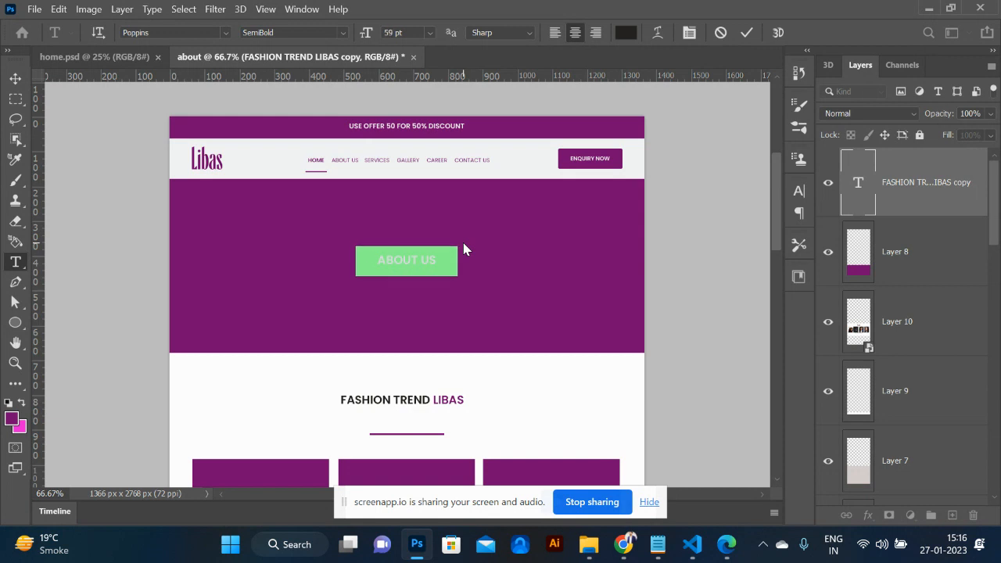
{"action": "key", "text": "ctrl+shift+period"}
{"action": "key", "text": "ctrl+shift+period"}
{"action": "key", "text": "ctrl+shift+period"}
{"action": "key", "text": "ctrl+shift+period"}
{"action": "key", "text": "ctrl+shift+period"}
{"action": "key", "text": "ctrl+shift+period"}
{"action": "key", "text": "ctrl+shift+period"}
{"action": "key", "text": "ctrl+shift+period"}
{"action": "key", "text": "ctrl+shift+period"}
{"action": "key", "text": "ctrl+shift+period"}
{"action": "key", "text": "ctrl+shift+period"}
{"action": "key", "text": "ctrl+shift+period"}
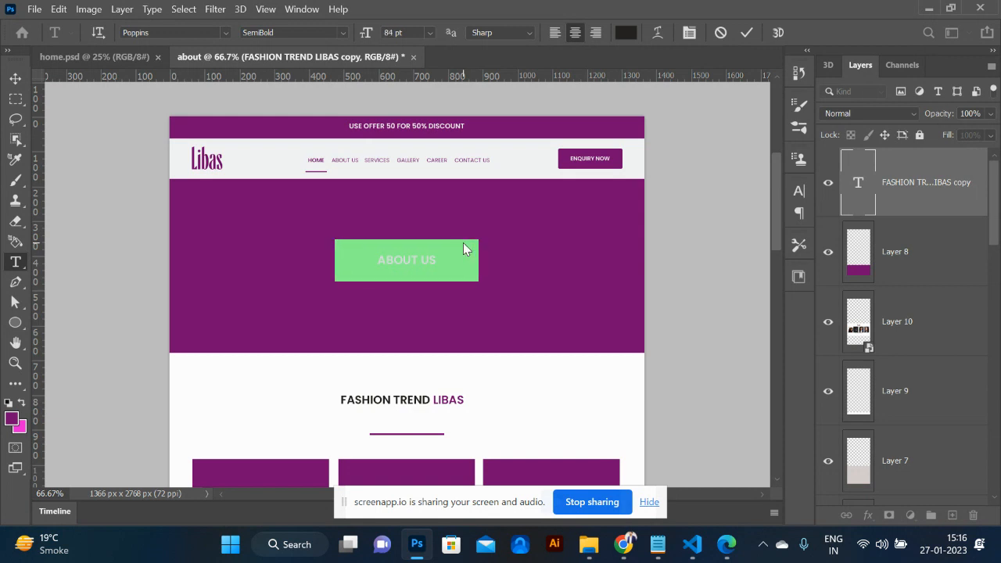
{"action": "key", "text": "ctrl+shift+period"}
{"action": "key", "text": "ctrl+shift+period"}
{"action": "key", "text": "ctrl+shift+period"}
{"action": "key", "text": "ctrl+shift+period"}
{"action": "key", "text": "ctrl+shift+period"}
{"action": "key", "text": "ctrl+shift+period"}
{"action": "key", "text": "ctrl+shift+period"}
{"action": "key", "text": "ctrl+shift+period"}
{"action": "key", "text": "ctrl+shift+period"}
{"action": "key", "text": "ctrl+shift+period"}
{"action": "key", "text": "ctrl+shift+period"}
{"action": "key", "text": "ctrl+shift+period"}
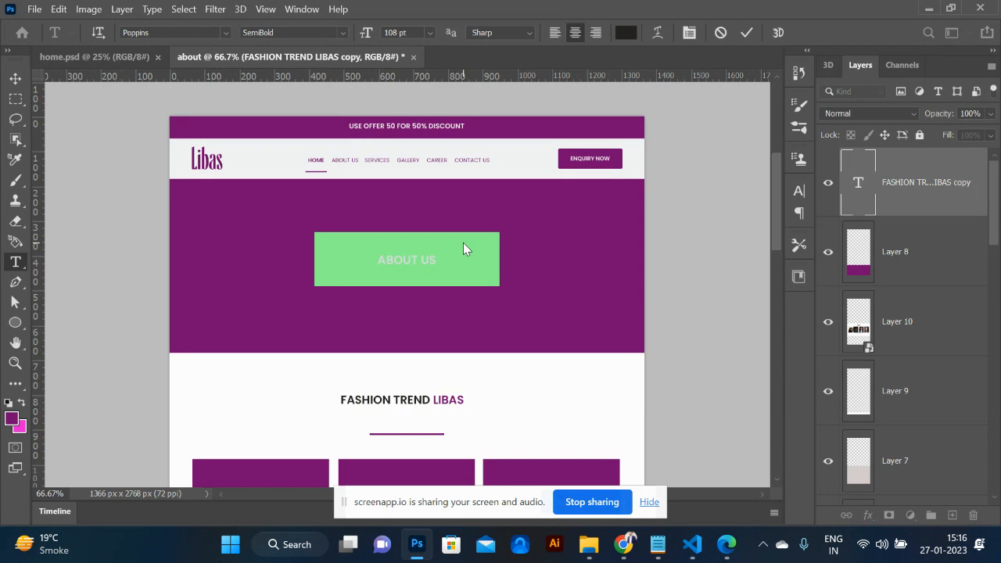
{"action": "key", "text": "ctrl+shift+period"}
{"action": "key", "text": "ctrl+shift+period"}
{"action": "key", "text": "ctrl+shift+period"}
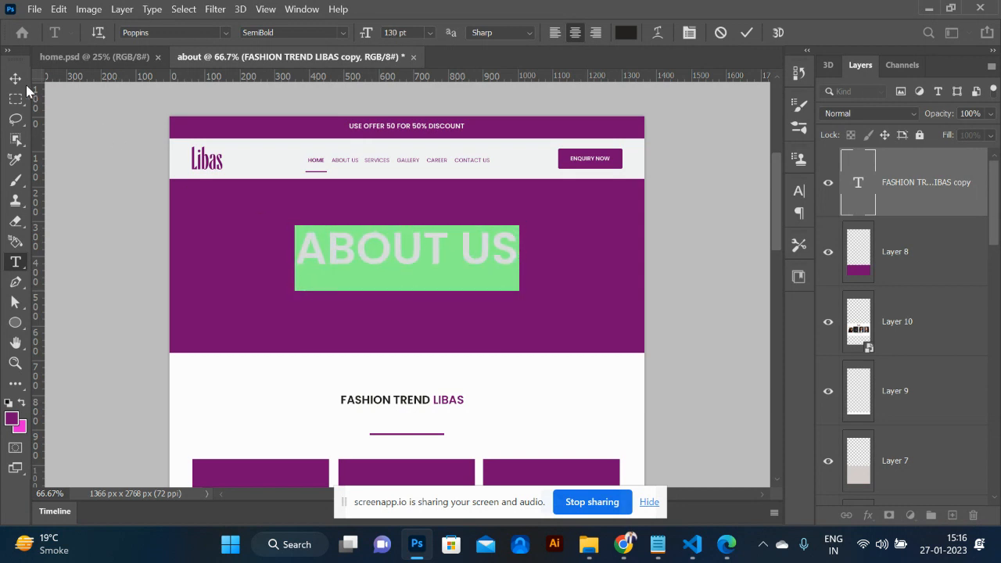
{"action": "left_click", "coordinate": [15, 78]}
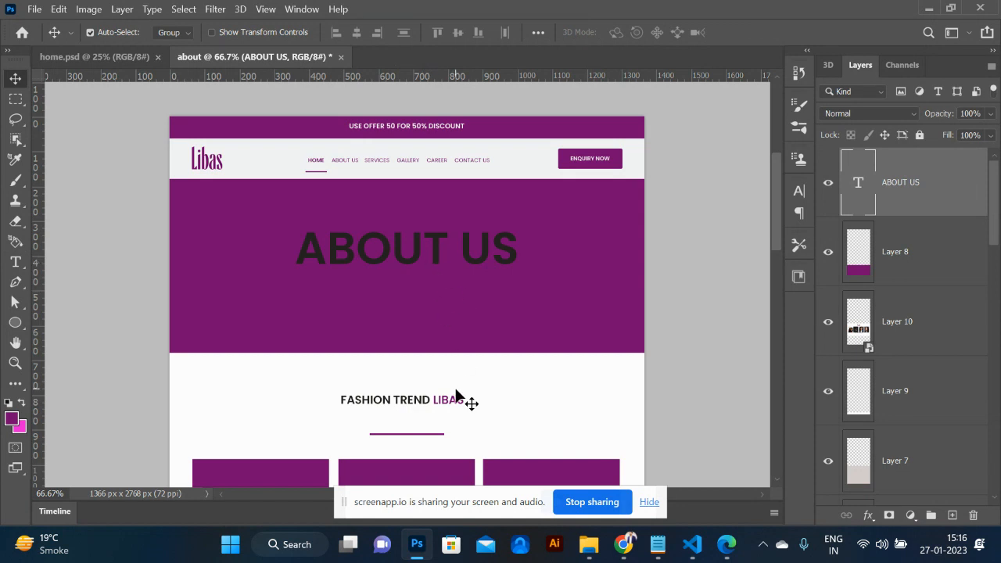
- Fill the ABOUT US text with the white sampled from the page background
{"action": "key", "text": "i"}
{"action": "left_click", "coordinate": [571, 388]}
{"action": "key", "text": "alt+BackSpace"}
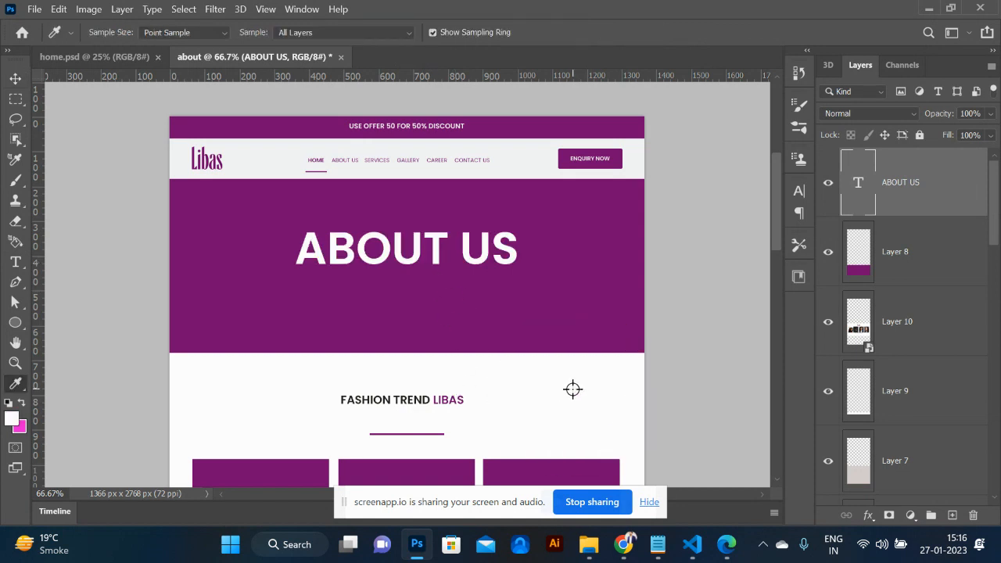
- Delete the middle and rightmost purple cards below the FASHION TREND LIBAS heading
{"action": "scroll", "coordinate": [464, 294], "scroll_direction": "down", "scroll_amount": 4}
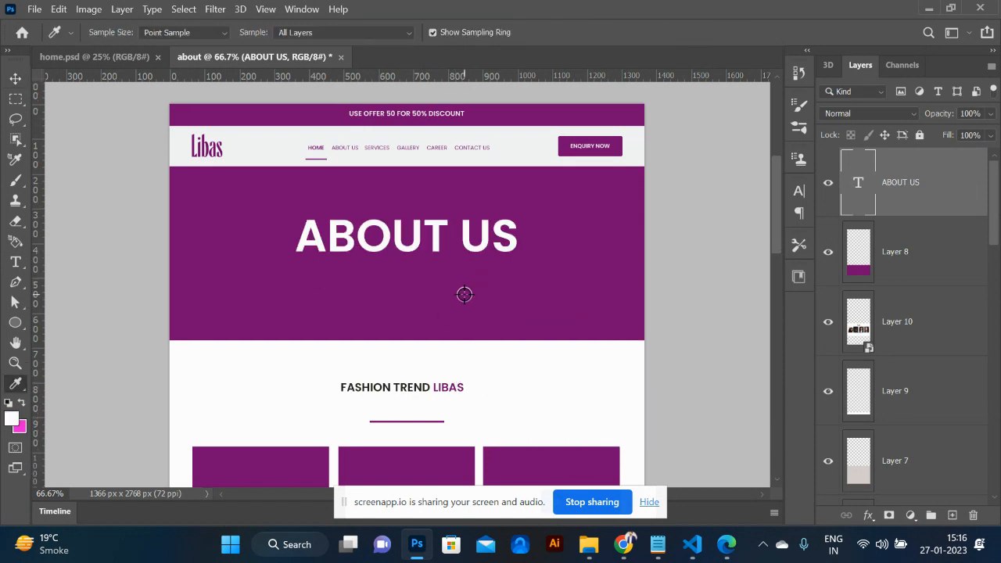
{"action": "scroll", "coordinate": [464, 294], "scroll_direction": "down", "scroll_amount": 2}
{"action": "scroll", "coordinate": [464, 294], "scroll_direction": "down", "scroll_amount": 7}
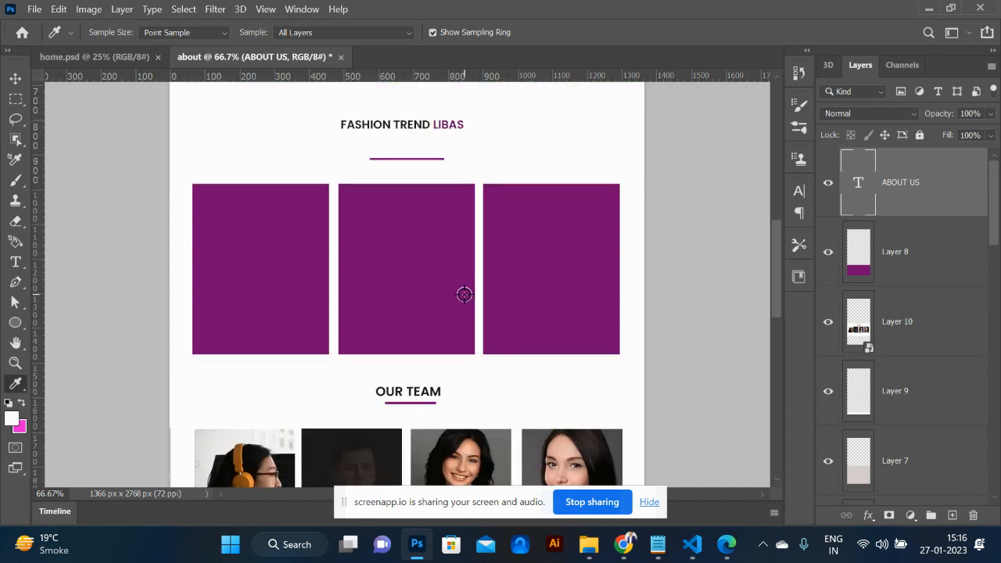
{"action": "scroll", "coordinate": [465, 294], "scroll_direction": "down", "scroll_amount": 1}
{"action": "scroll", "coordinate": [465, 294], "scroll_direction": "up", "scroll_amount": 1}
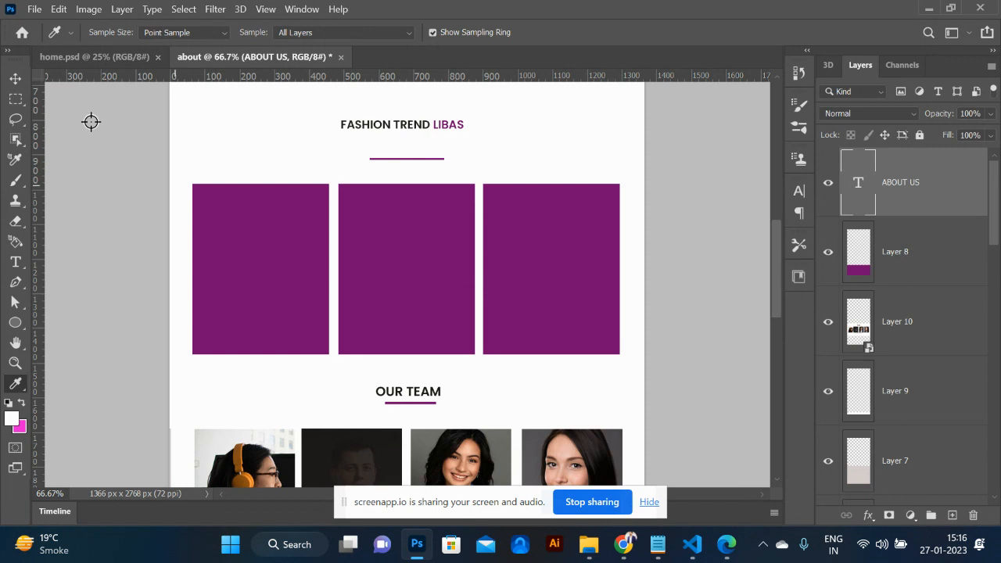
{"action": "left_click", "coordinate": [15, 78]}
{"action": "left_click", "coordinate": [380, 258]}
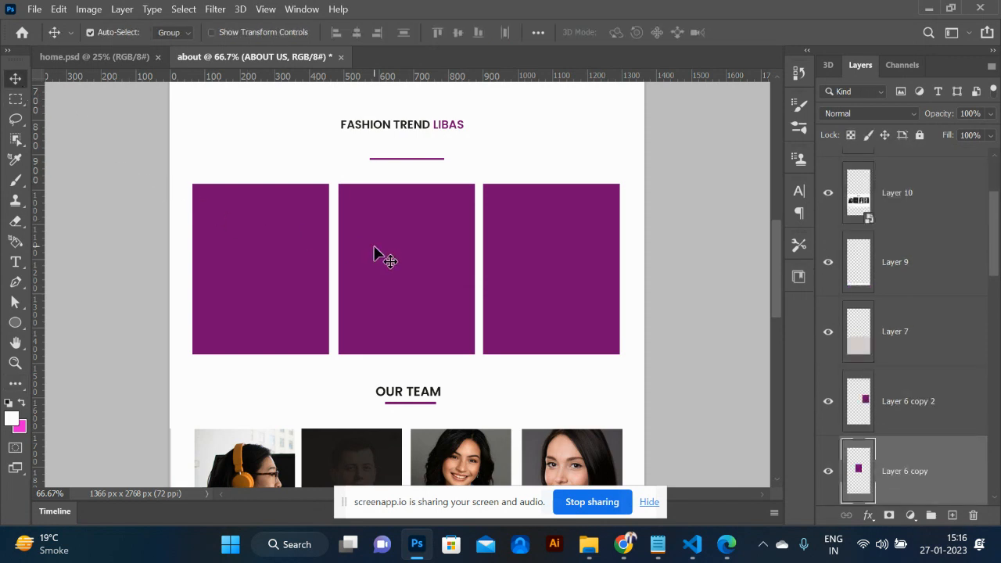
{"action": "left_click", "coordinate": [531, 273], "text": "shift"}
{"action": "key", "text": "Delete"}
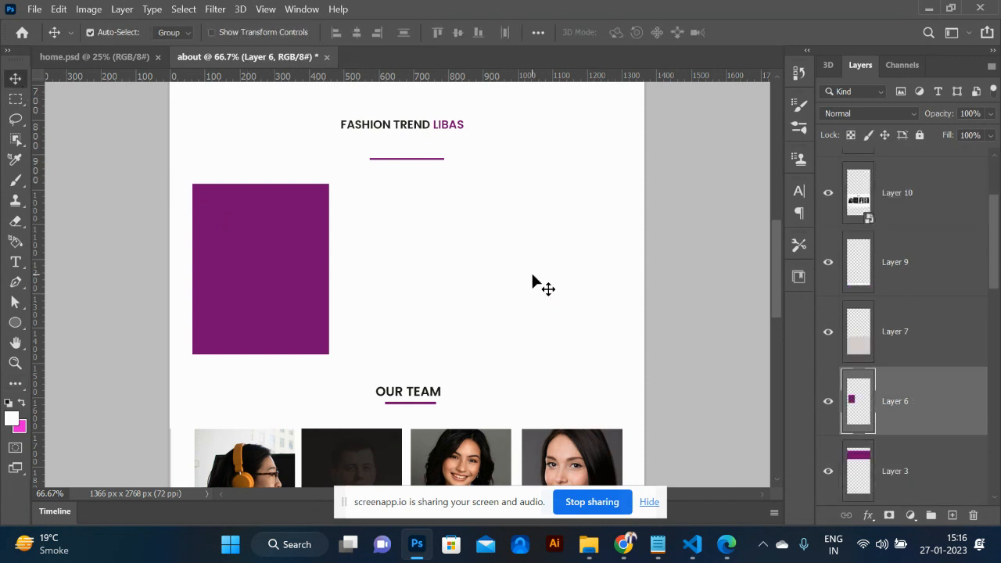
{"action": "left_click", "coordinate": [579, 468]}
{"action": "left_click", "coordinate": [248, 266]}
{"action": "left_click_drag", "start_coordinate": [575, 460], "coordinate": [346, 239]}
{"action": "key", "text": "ctrl+z"}
- Try to draw a paragraph text box in the empty area beside the remaining purple card
{"action": "left_click", "coordinate": [15, 261]}
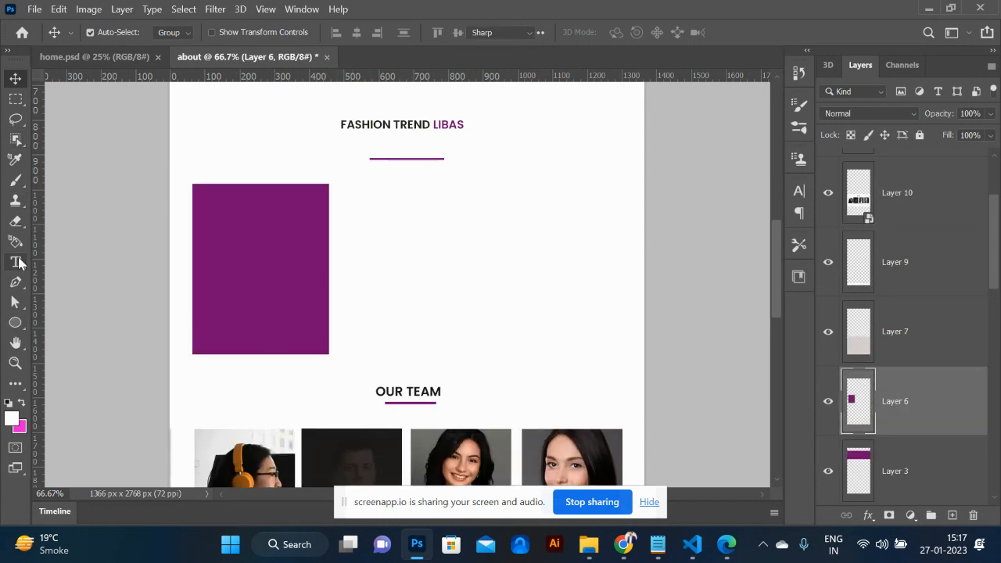
{"action": "left_click_drag", "start_coordinate": [348, 197], "coordinate": [612, 348]}
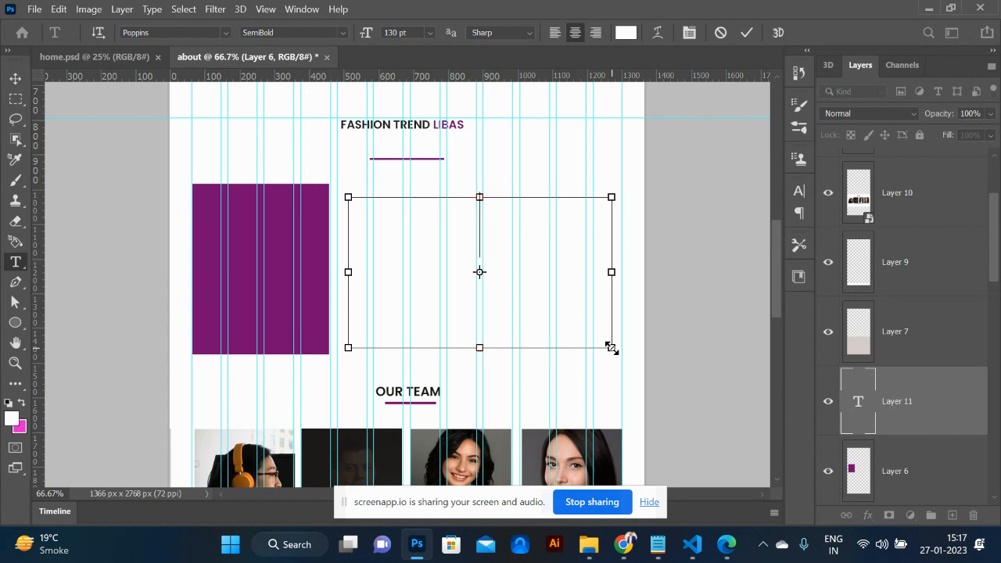
{"action": "key", "text": "ctrl+Return"}
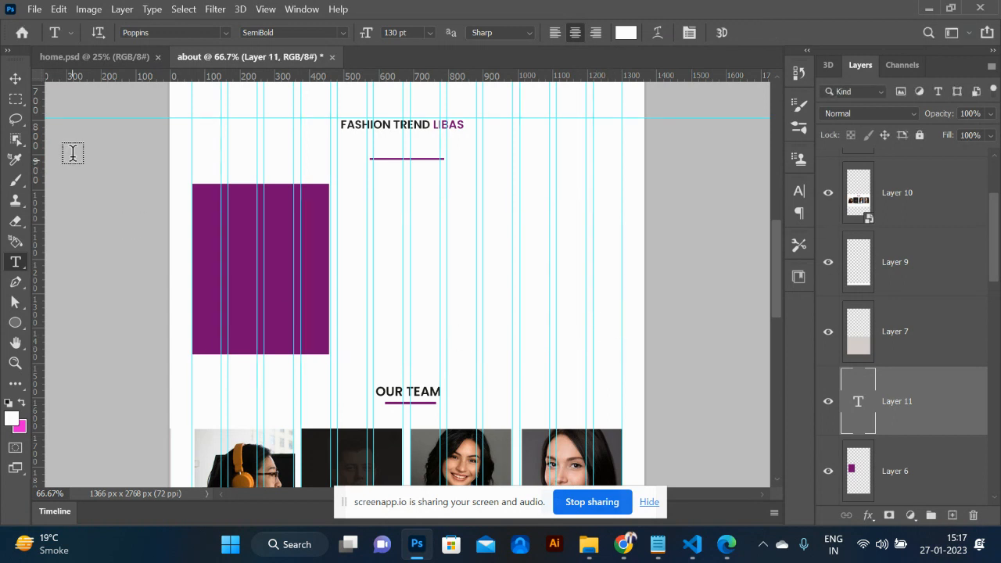
{"action": "left_click", "coordinate": [19, 96]}
{"action": "left_click", "coordinate": [16, 79]}
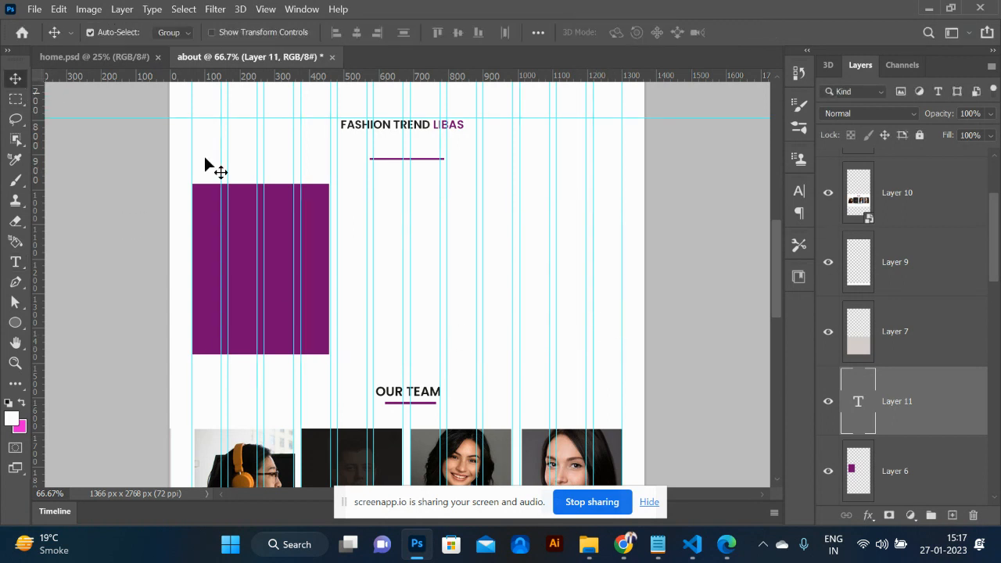
- Draw a paragraph text box beside the purple card, spanning the empty columns up to the outermost guide
{"action": "left_click", "coordinate": [15, 262]}
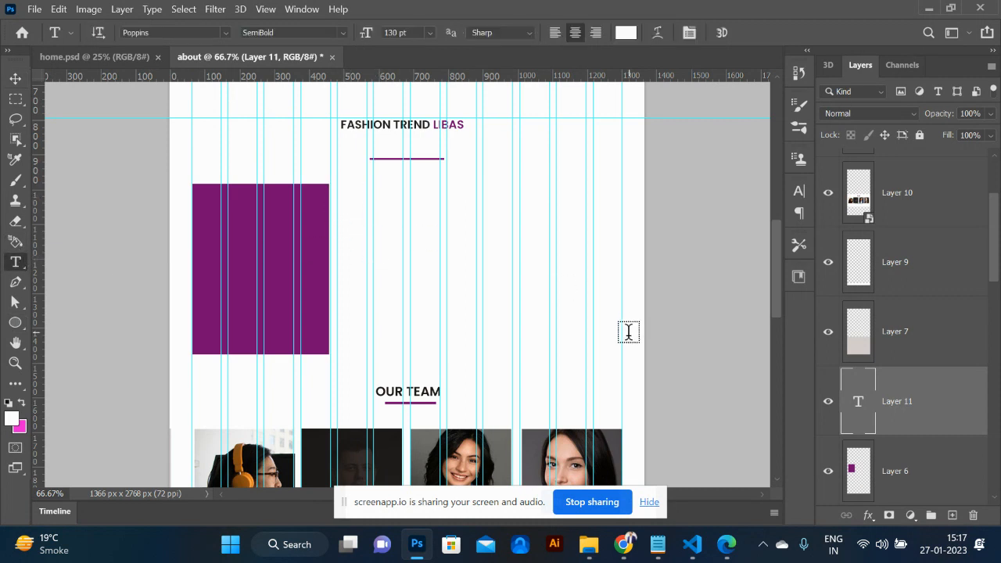
{"action": "left_click_drag", "start_coordinate": [622, 359], "coordinate": [338, 174]}
- Switch to Chrome and open the libas.in website in a new tab
{"action": "key", "text": "alt+Tab"}
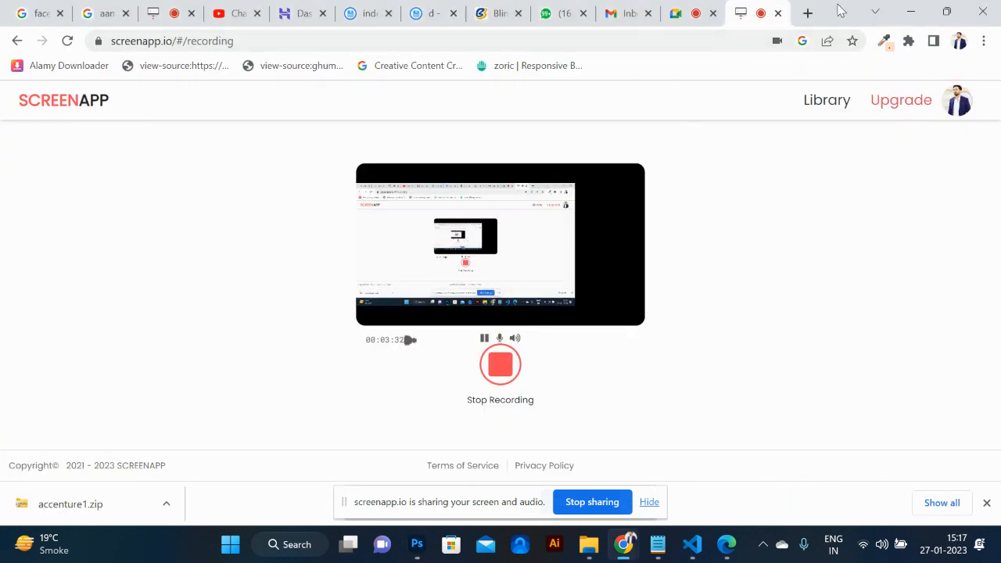
{"action": "left_click", "coordinate": [807, 13]}
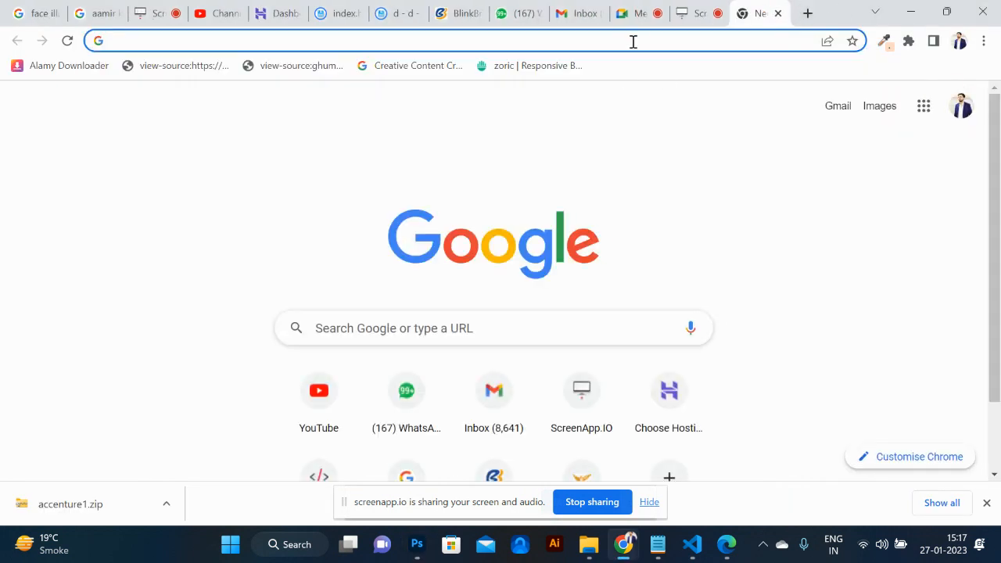
{"action": "left_click", "coordinate": [633, 42]}
{"action": "type", "text": "libas"}
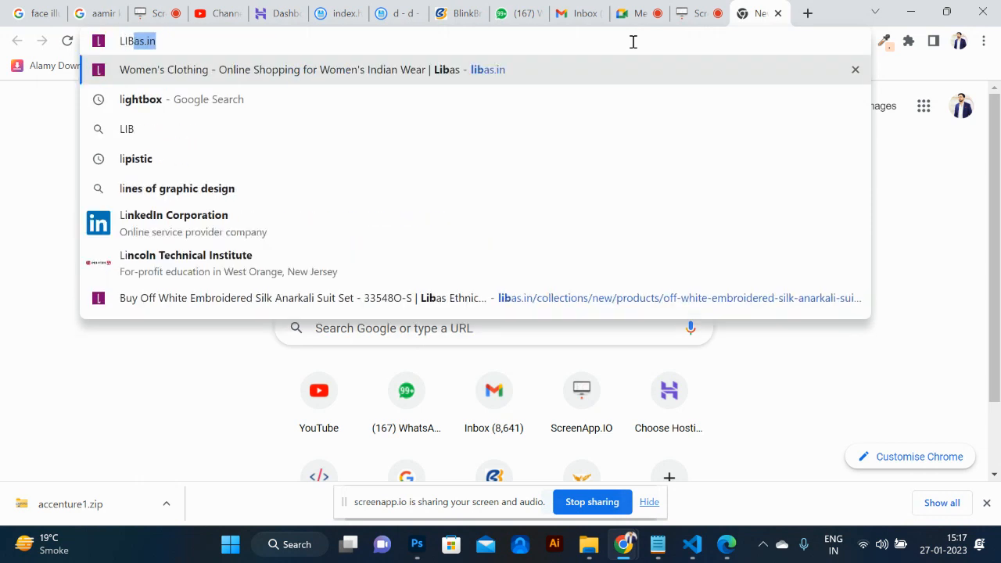
{"action": "key", "text": "Return"}
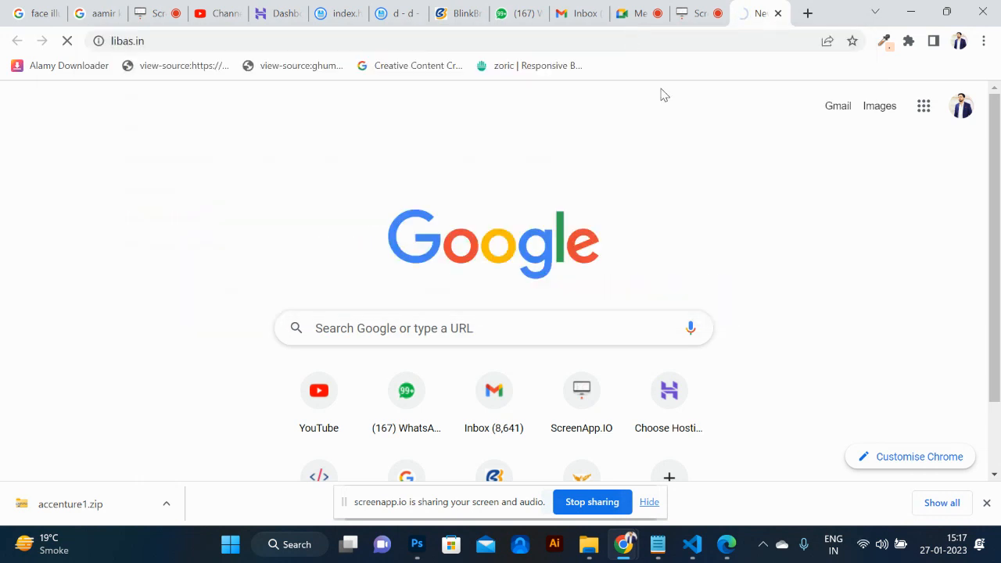
- Copy the paragraph under "SHOP THE BEST WOMEN'S CLOTHING VIA LIBAS TODAY!" and paste it into the new text box in Photoshop
{"action": "scroll", "coordinate": [615, 205], "scroll_direction": "down", "scroll_amount": 5}
{"action": "scroll", "coordinate": [614, 205], "scroll_direction": "down", "scroll_amount": 5}
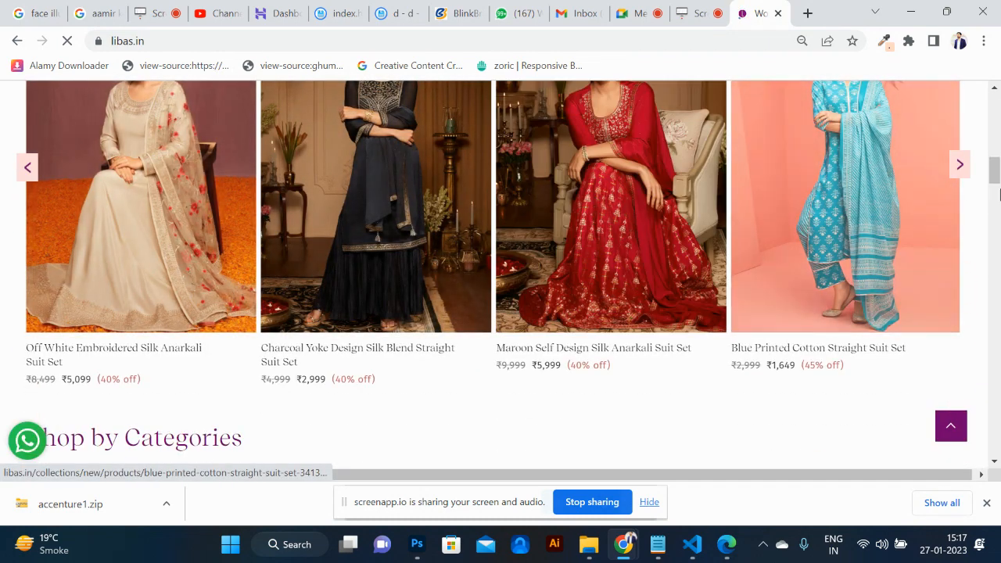
{"action": "left_click_drag", "start_coordinate": [994, 175], "coordinate": [991, 322]}
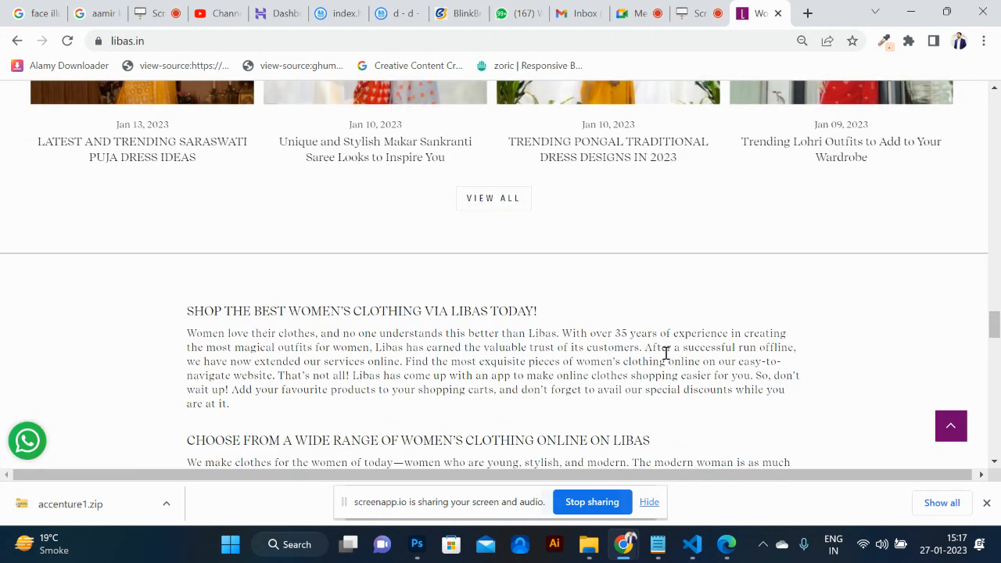
{"action": "left_click_drag", "start_coordinate": [245, 404], "coordinate": [195, 336]}
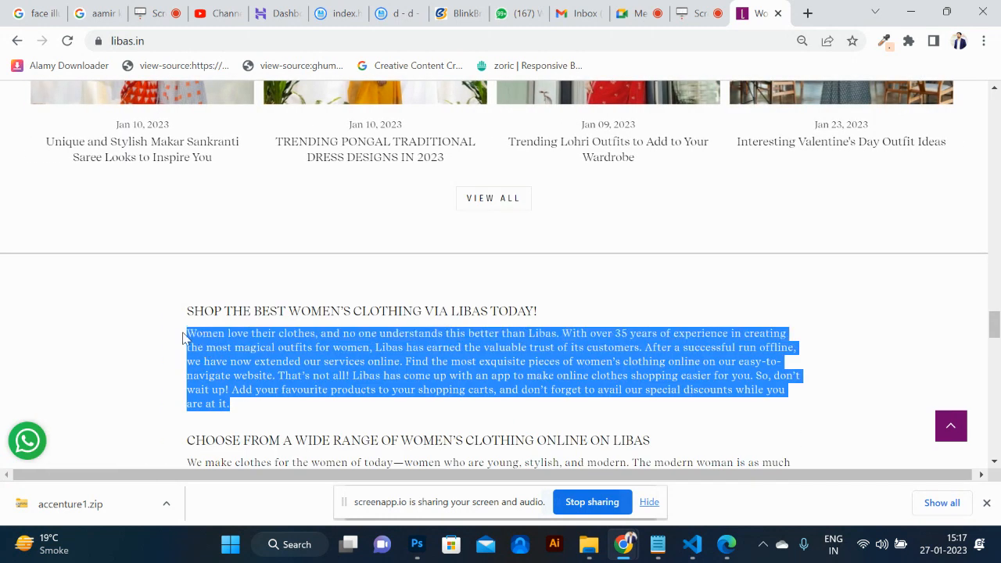
{"action": "key", "text": "alt+Tab"}
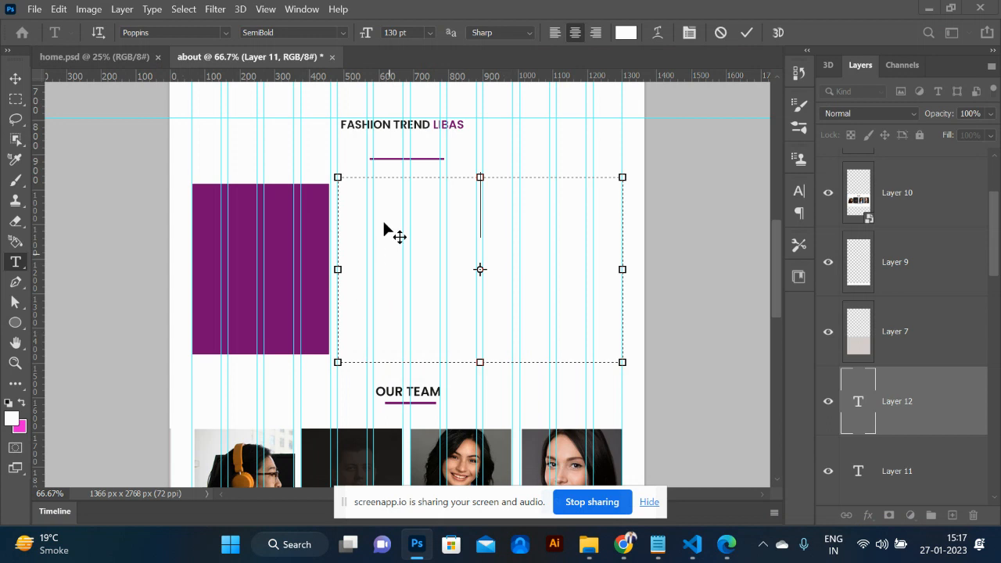
{"action": "key", "text": "ctrl+v"}
- Set the color of all the pasted paragraph text to dark gray 484545
{"action": "key", "text": "ctrl+a"}
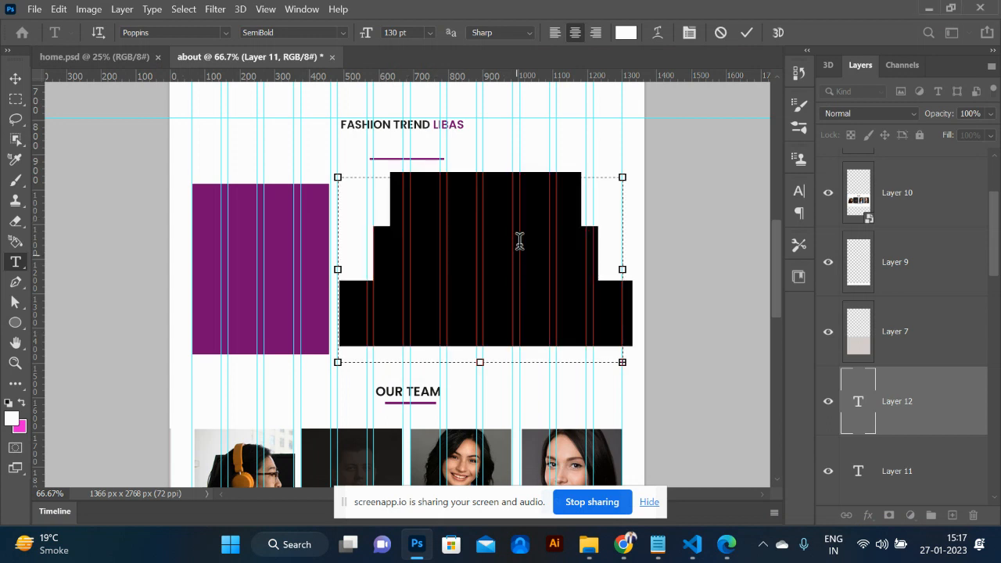
{"action": "left_click", "coordinate": [629, 35]}
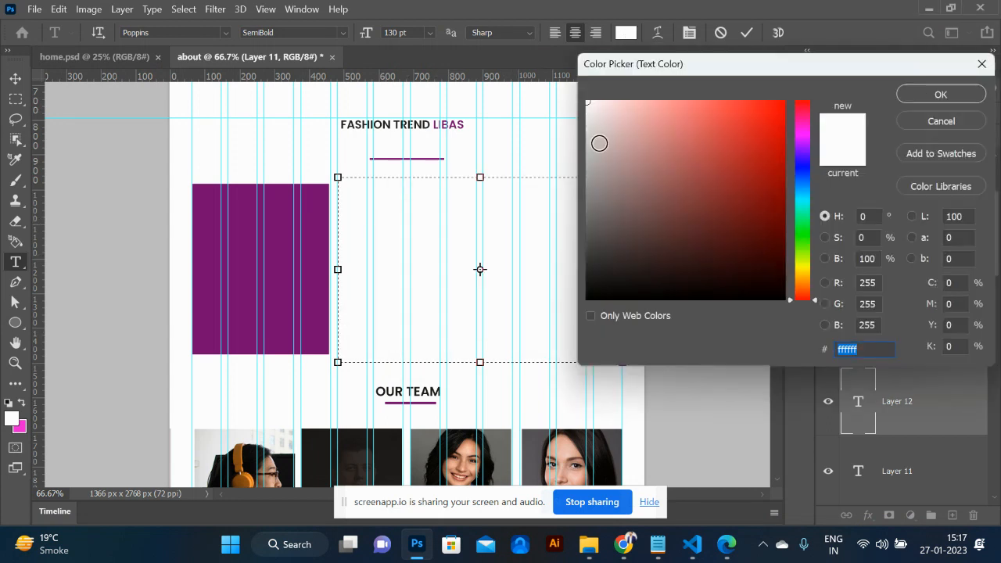
{"action": "left_click", "coordinate": [590, 215]}
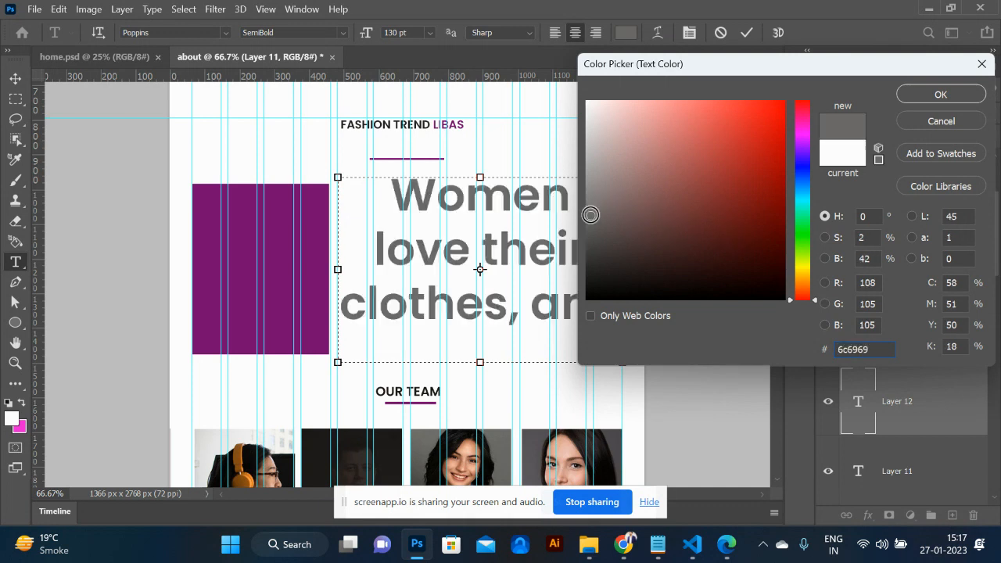
{"action": "left_click", "coordinate": [591, 261]}
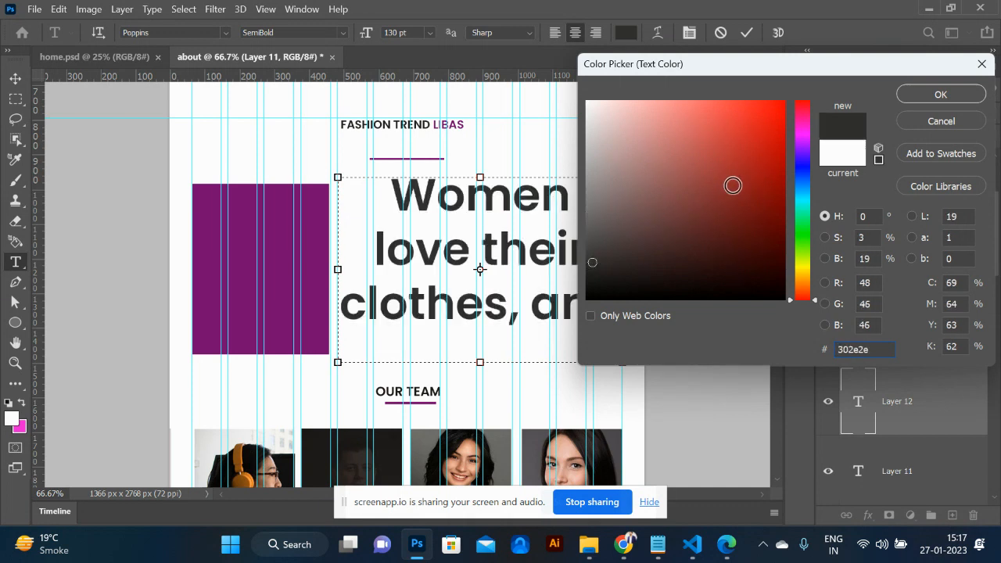
{"action": "left_click", "coordinate": [592, 243]}
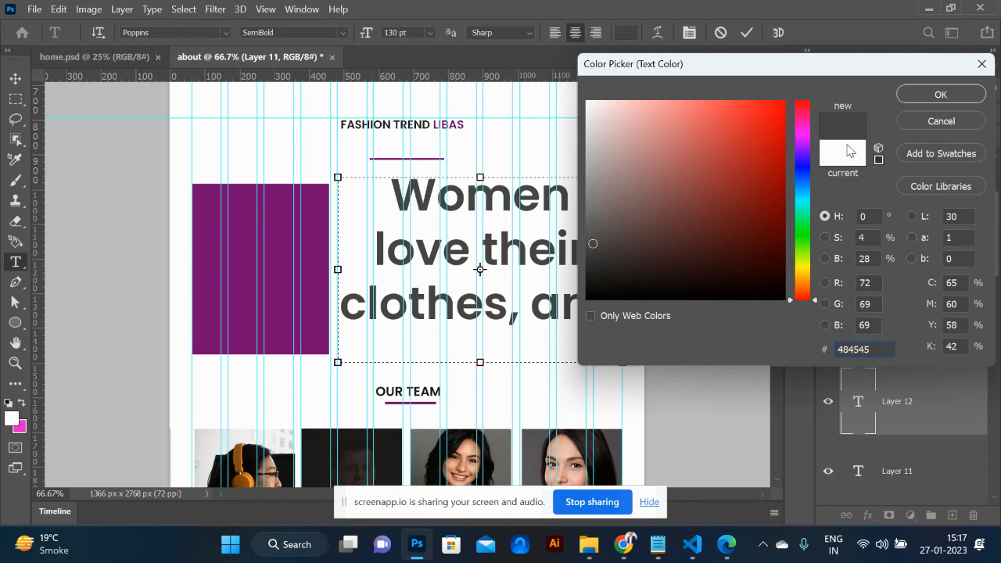
{"action": "left_click", "coordinate": [931, 95]}
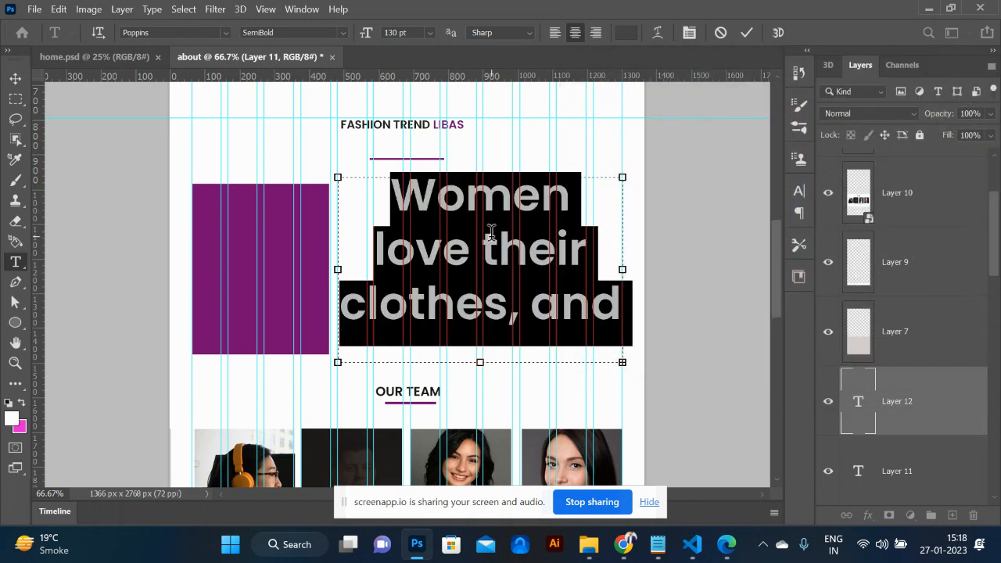
- Set the text size of the whole pasted paragraph to 17 pt
{"action": "key", "text": "shift+Down"}
{"action": "key", "text": "shift+Down"}
{"action": "key", "text": "shift+Down"}
{"action": "key", "text": "shift+Down"}
{"action": "key", "text": "shift+Down"}
{"action": "key", "text": "shift+Down"}
{"action": "key", "text": "shift+Down"}
{"action": "key", "text": "shift+Down"}
{"action": "key", "text": "shift+Down"}
{"action": "key", "text": "shift+Down"}
{"action": "key", "text": "shift+Down"}
{"action": "key", "text": "shift+Down"}
{"action": "key", "text": "shift+Down"}
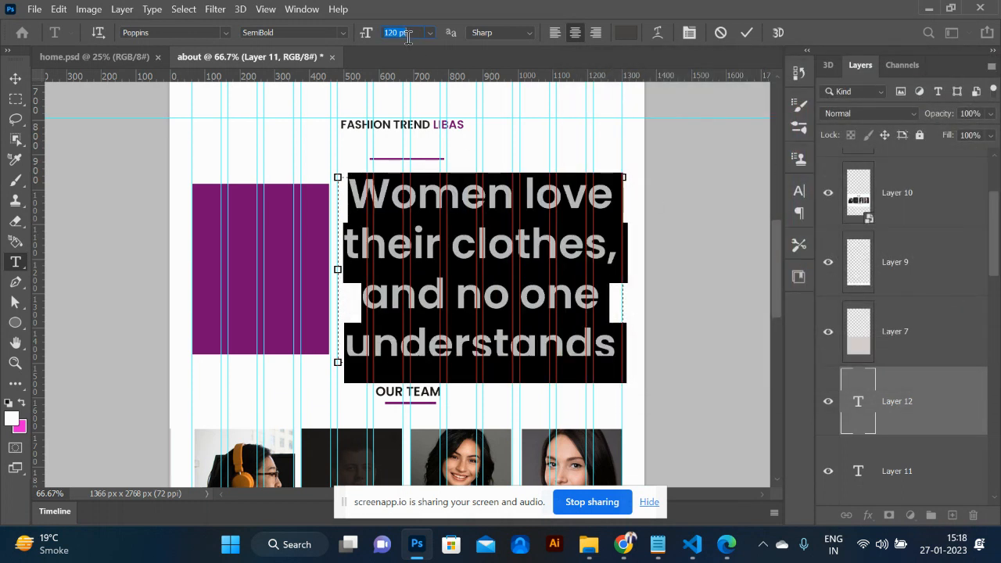
{"action": "key", "text": "shift+Up"}
{"action": "key", "text": "shift+Up"}
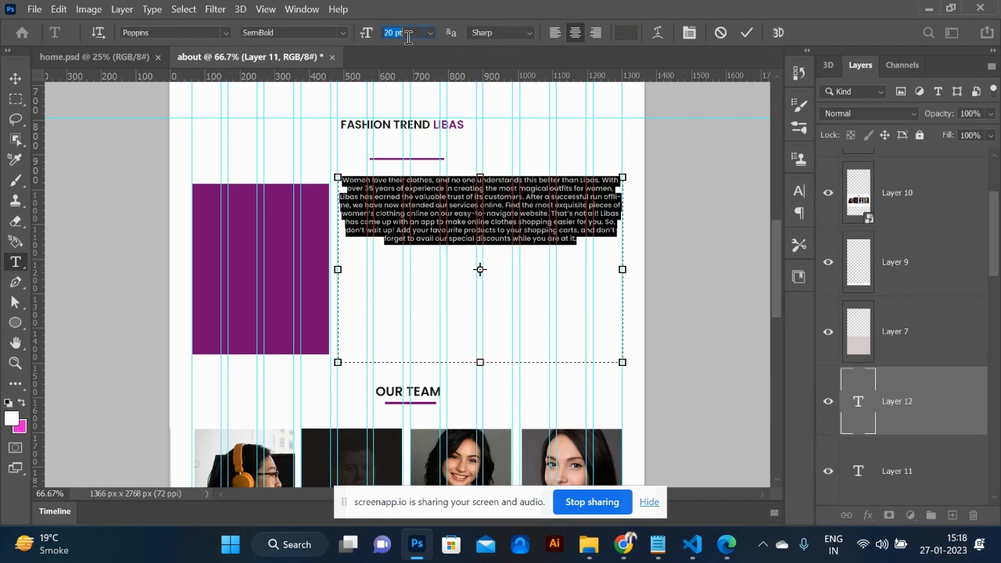
{"action": "key", "text": "Up"}
{"action": "key", "text": "Up"}
{"action": "key", "text": "Down"}
{"action": "key", "text": "Down"}
{"action": "key", "text": "Down"}
{"action": "key", "text": "Down"}
{"action": "key", "text": "Down"}
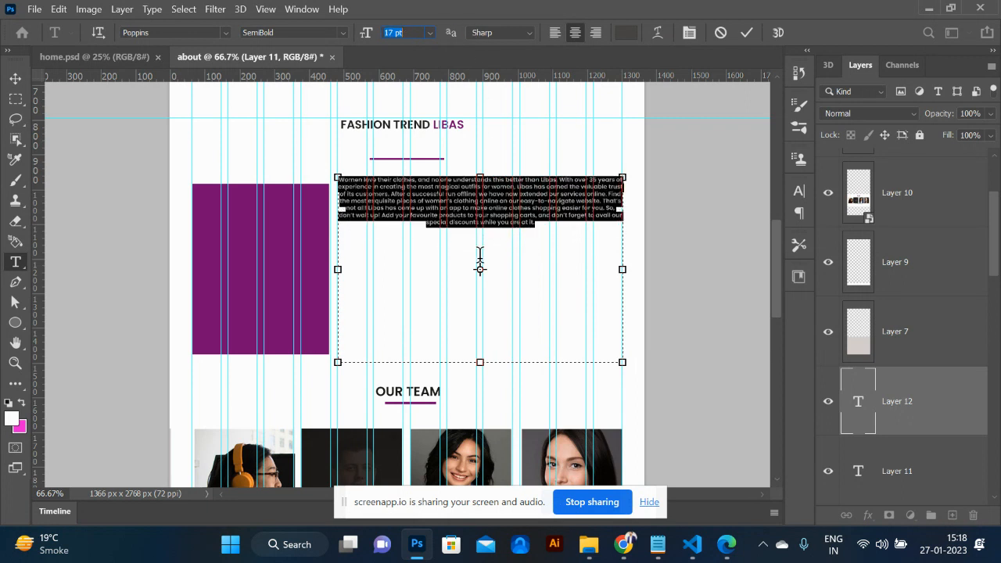
- Increase the leading of the entire paragraph until its lines are clearly spaced apart down the text box
{"action": "left_click", "coordinate": [529, 212]}
{"action": "key", "text": "ctrl+a"}
{"action": "key", "text": "alt+Down"}
{"action": "key", "text": "alt+Down"}
{"action": "key", "text": "alt+Down"}
{"action": "key", "text": "alt+Down"}
{"action": "key", "text": "alt+Down"}
{"action": "key", "text": "alt+Down"}
{"action": "key", "text": "alt+Down"}
{"action": "key", "text": "alt+Down"}
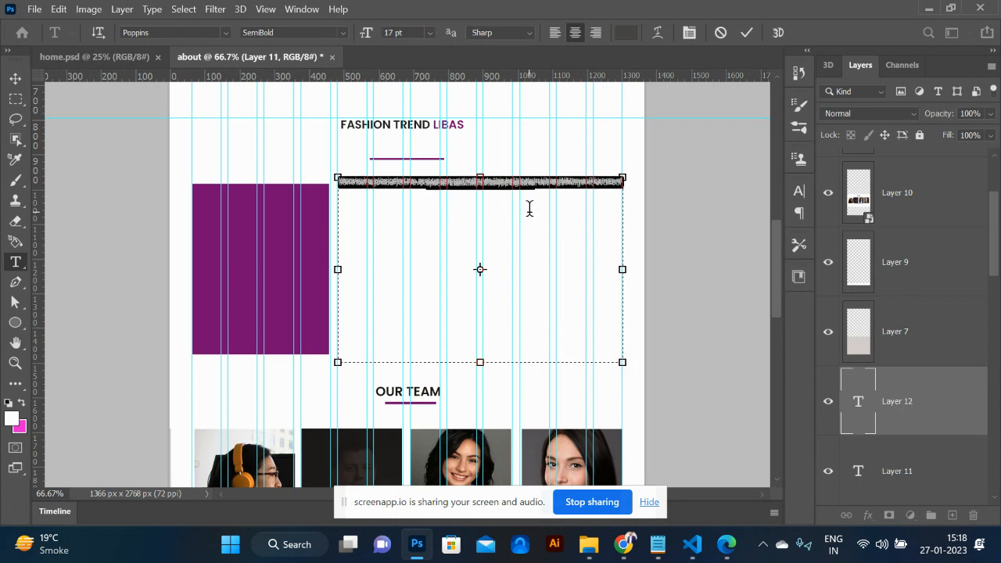
{"action": "key", "text": "alt+Down"}
{"action": "key", "text": "alt+Down"}
{"action": "key", "text": "alt+Down"}
{"action": "key", "text": "alt+Down"}
{"action": "key", "text": "alt+Down"}
{"action": "key", "text": "alt+Down"}
{"action": "key", "text": "alt+Down"}
{"action": "key", "text": "alt+Down"}
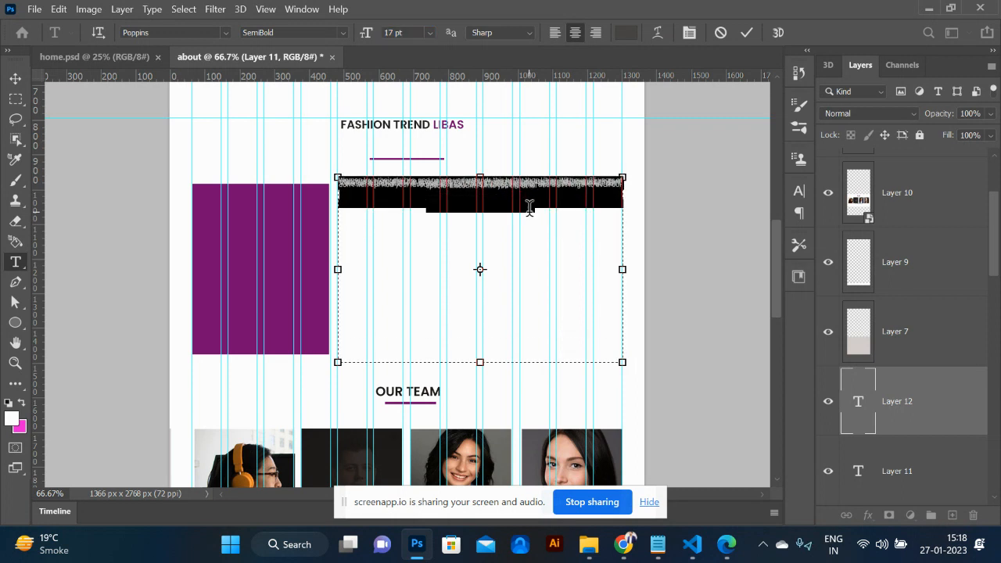
{"action": "key", "text": "alt+Down"}
{"action": "key", "text": "alt+Down"}
{"action": "key", "text": "alt+Down"}
{"action": "key", "text": "alt+Down"}
{"action": "key", "text": "alt+Down"}
{"action": "key", "text": "alt+Down"}
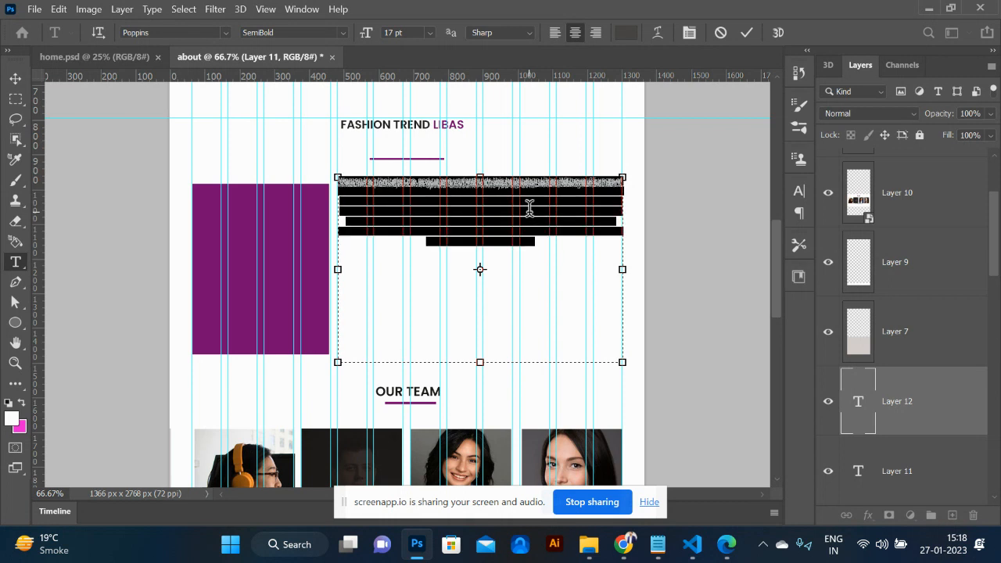
{"action": "key", "text": "alt+Down"}
{"action": "key", "text": "alt+Down"}
{"action": "key", "text": "alt+Down"}
{"action": "key", "text": "alt+Down"}
{"action": "key", "text": "alt+Down"}
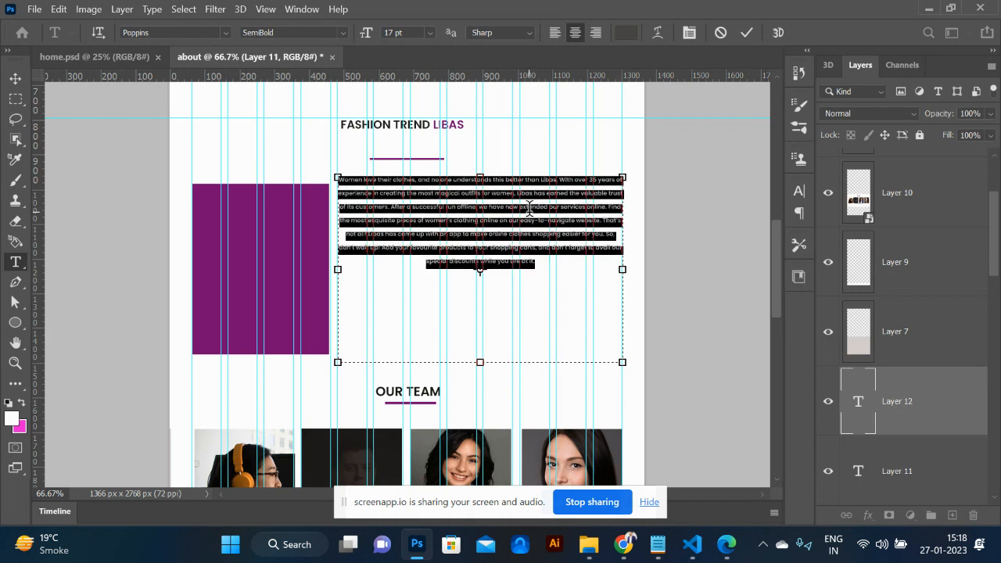
{"action": "key", "text": "alt+Down"}
{"action": "key", "text": "alt+Down"}
{"action": "key", "text": "alt+Down"}
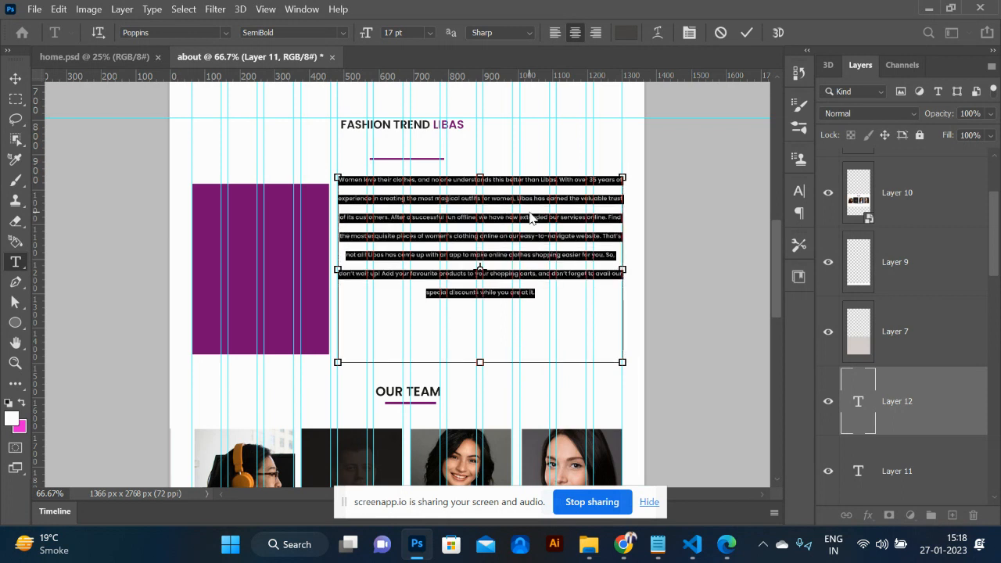
- Justify the paragraph with its last line left-aligned and tighten its leading to about 48 pt
{"action": "key", "text": "ctrl+shift+j"}
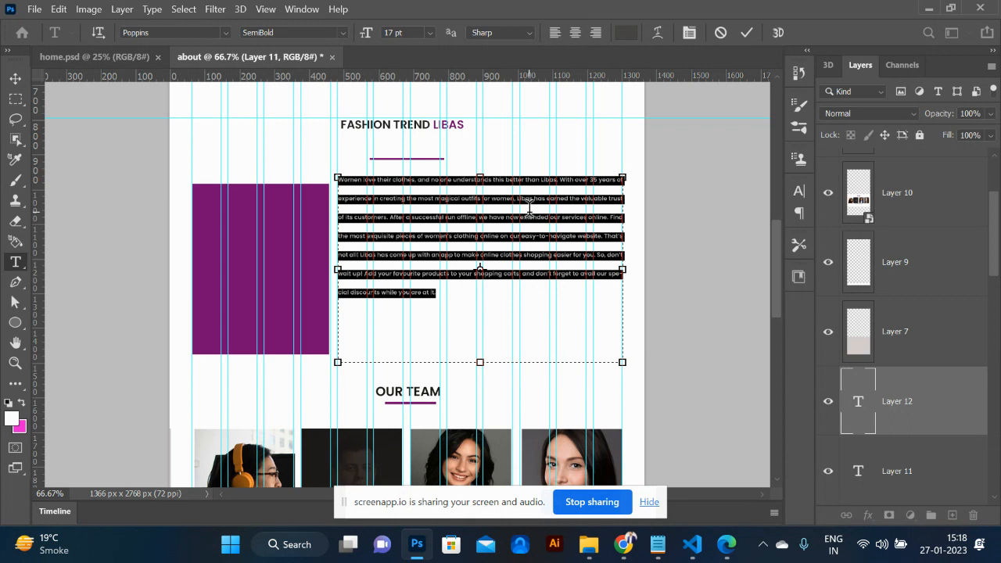
{"action": "key", "text": "alt+Up"}
{"action": "key", "text": "alt+Up"}
{"action": "key", "text": "alt+Up"}
{"action": "key", "text": "alt+Up"}
{"action": "key", "text": "alt+Up"}
{"action": "key", "text": "alt+Up"}
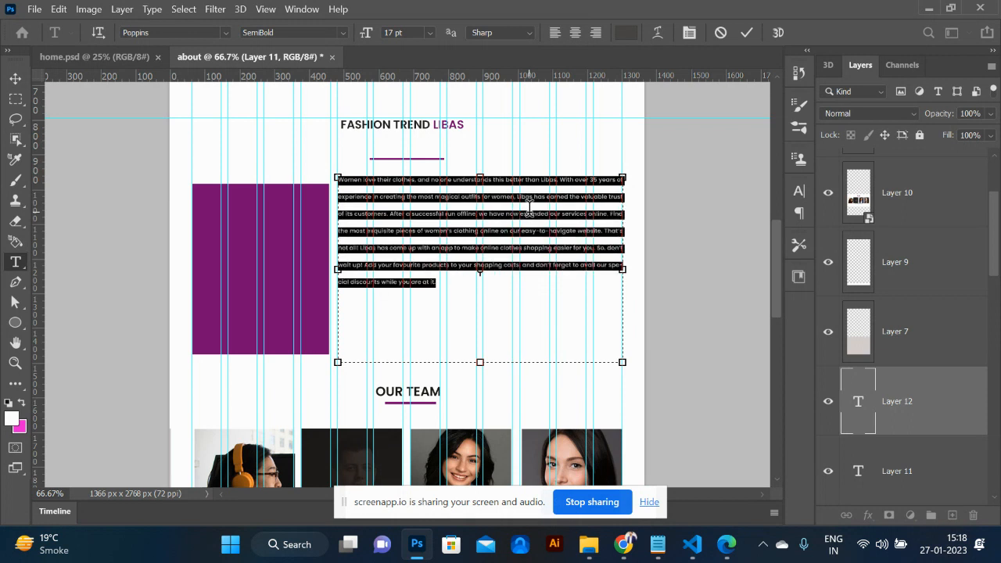
- Check the paragraph's leading and kerning in the character settings, and commit the text edit
{"action": "left_click", "coordinate": [688, 32]}
{"action": "scroll", "coordinate": [727, 314], "scroll_direction": "down", "scroll_amount": 2}
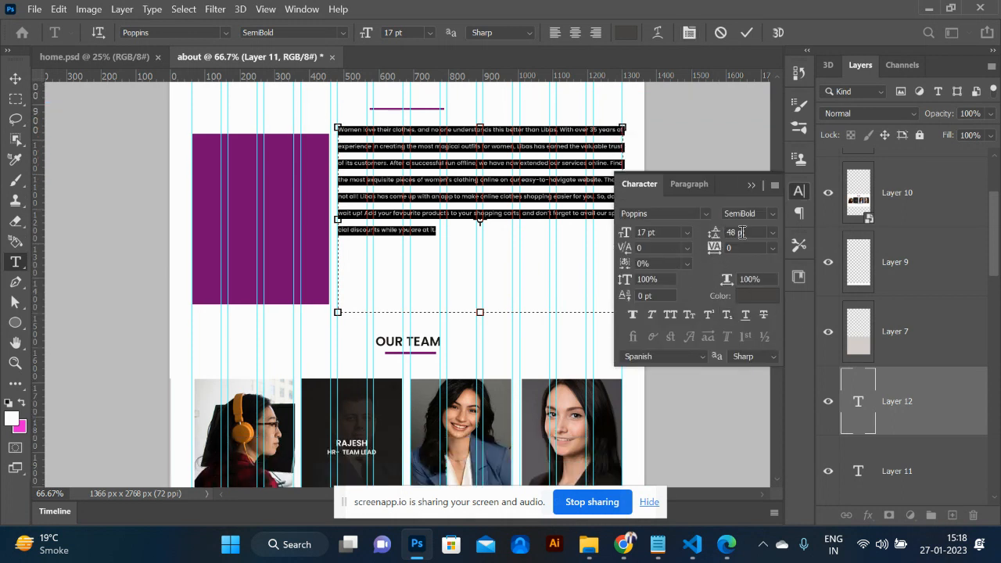
{"action": "left_click", "coordinate": [744, 235]}
{"action": "left_click", "coordinate": [649, 249]}
{"action": "left_click", "coordinate": [749, 186]}
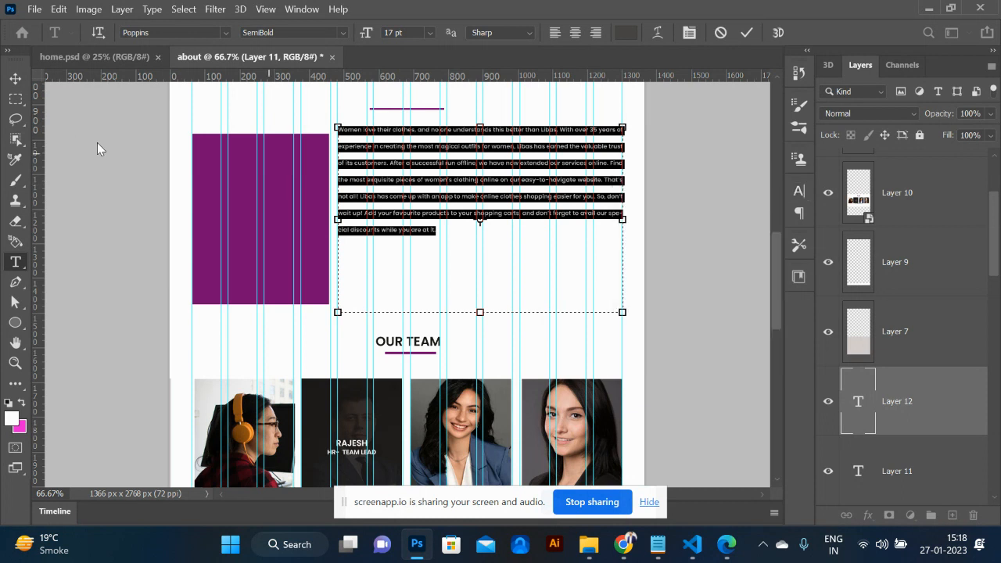
{"action": "left_click", "coordinate": [16, 79]}
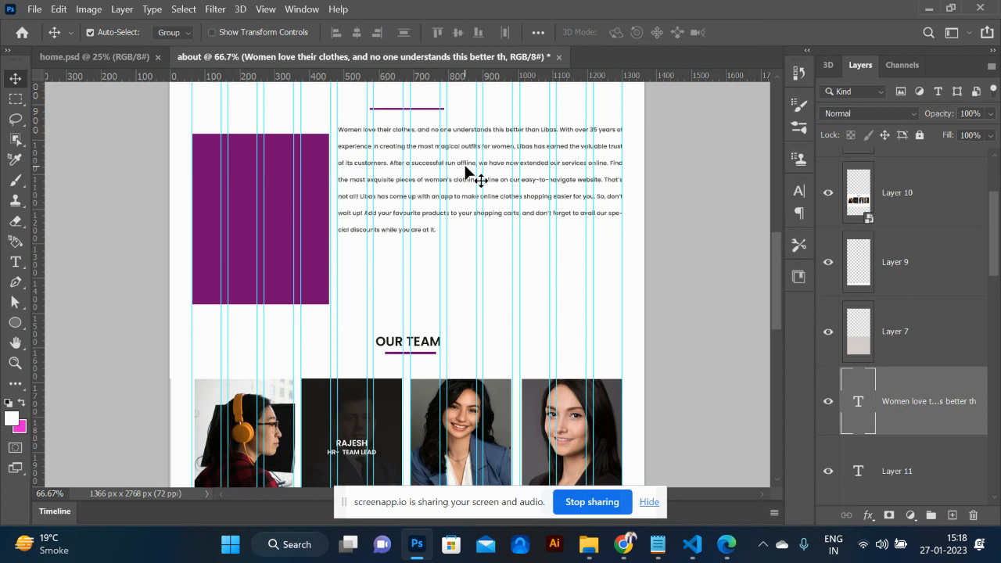
- Move the purple card up so its upper edge roughly lines up with the paragraph's first line
{"action": "left_click_drag", "start_coordinate": [326, 190], "coordinate": [318, 178]}
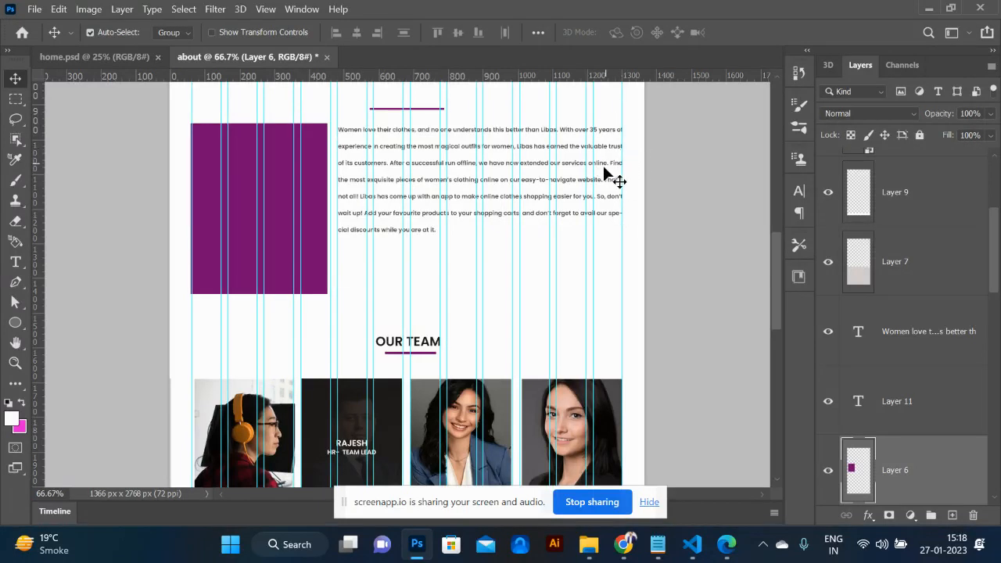
- Try to reduce the paragraph's text size to 16 pt
{"action": "key", "text": "ctrl+plus"}
{"action": "key", "text": "ctrl+plus"}
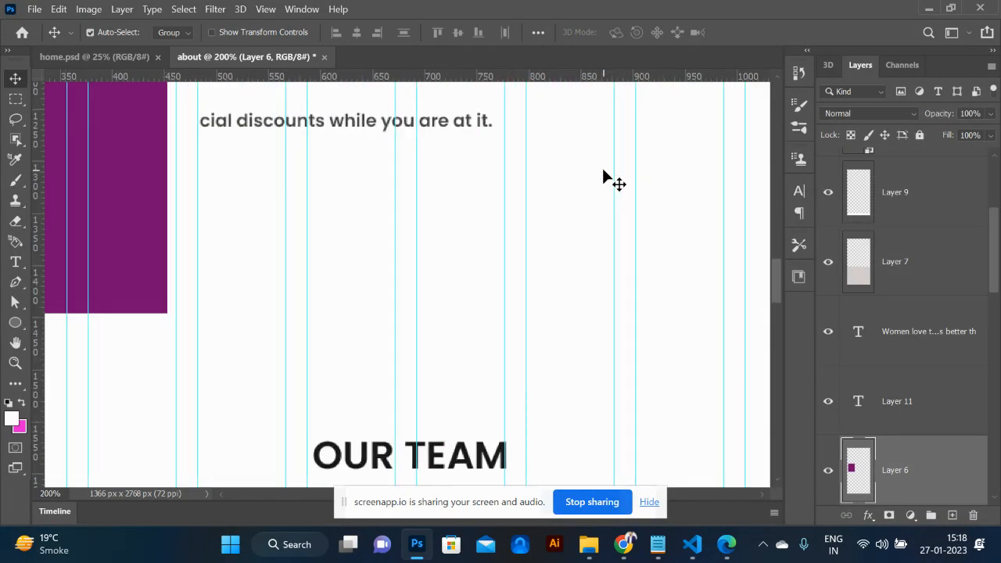
{"action": "key", "text": "ctrl+plus"}
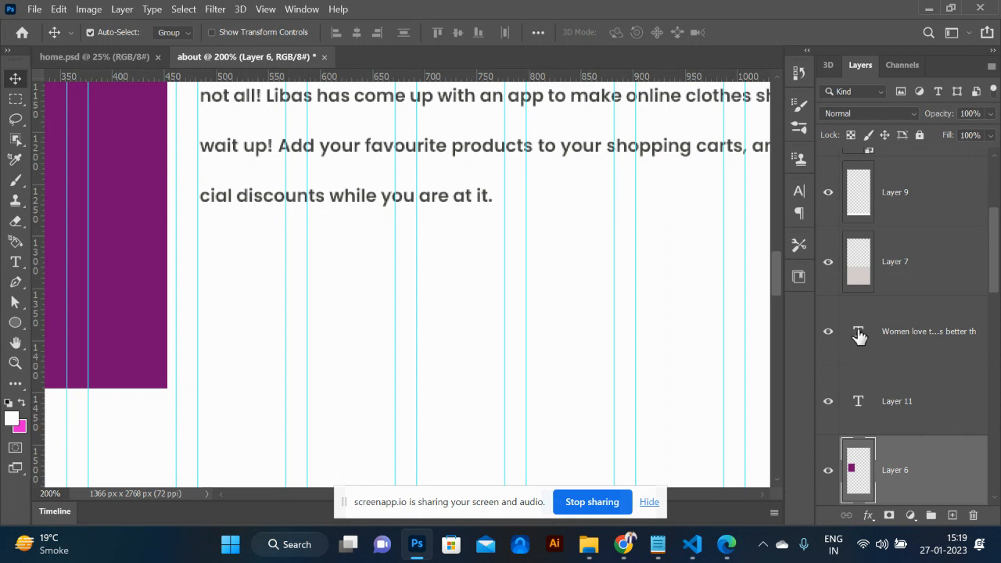
{"action": "left_click", "coordinate": [904, 320]}
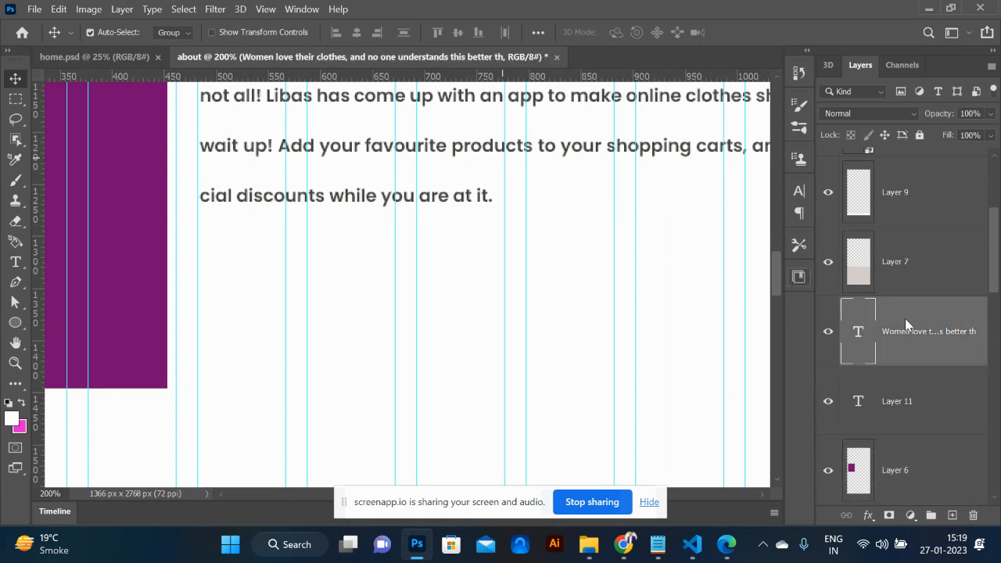
{"action": "double_click", "coordinate": [857, 330]}
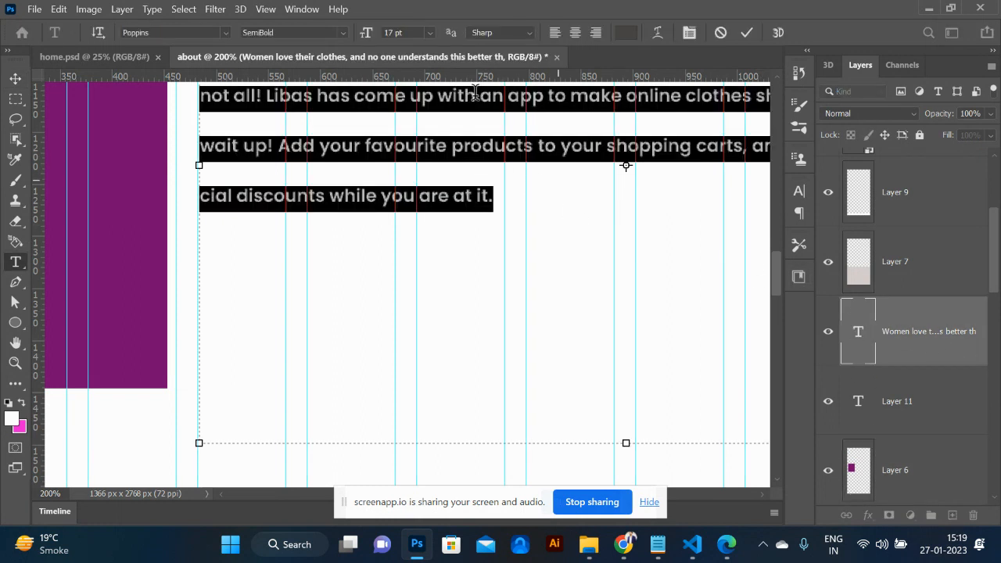
{"action": "left_click", "coordinate": [388, 35]}
{"action": "type", "text": "16pt"}
{"action": "key", "text": "Return"}
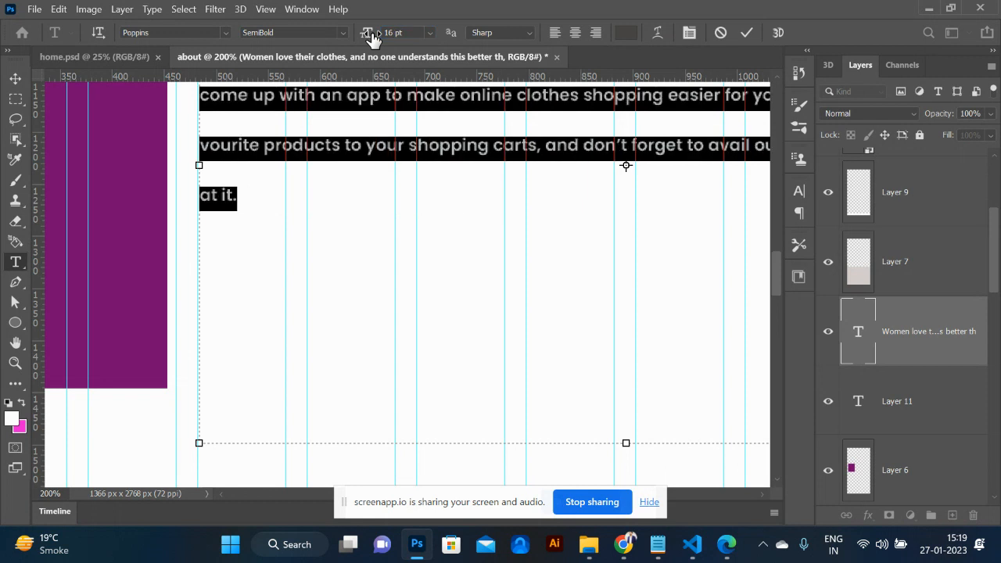
{"action": "left_click", "coordinate": [15, 78]}
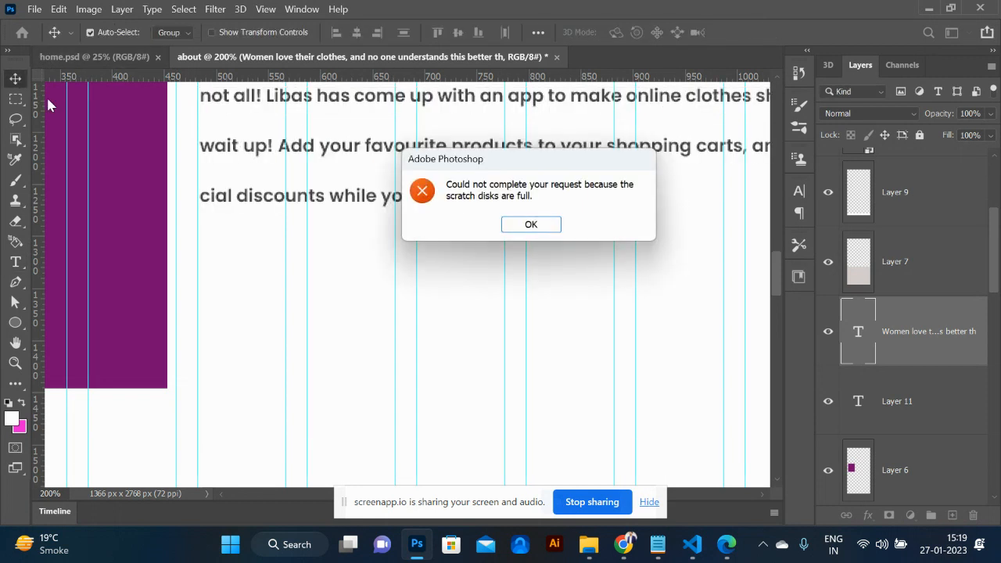
{"action": "left_click", "coordinate": [530, 224]}
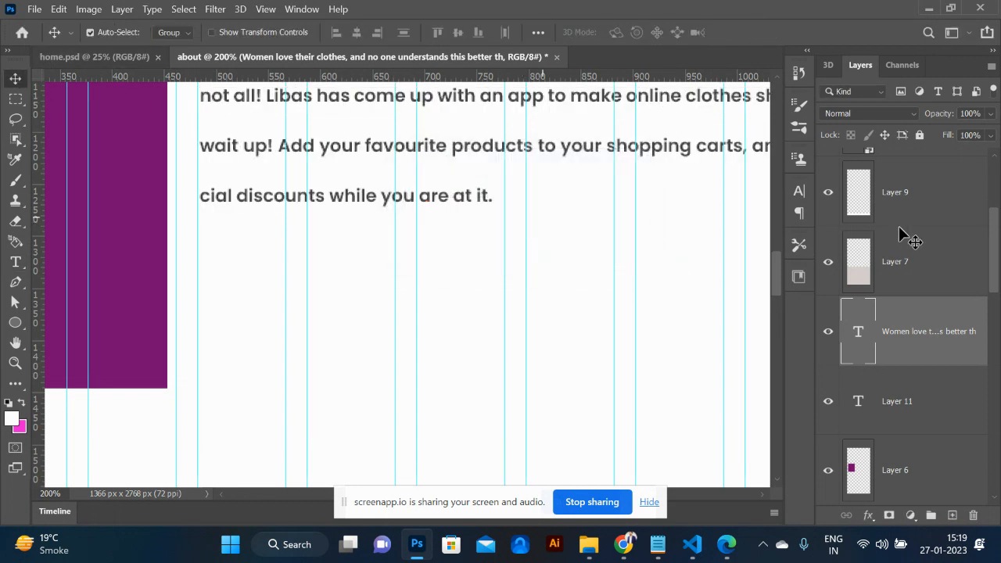
{"action": "left_click", "coordinate": [530, 225]}
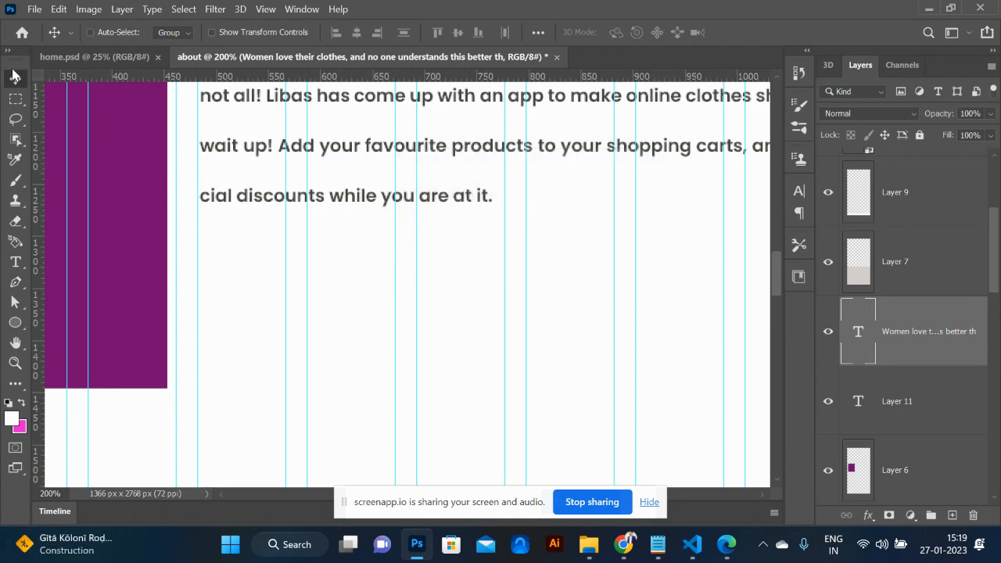
{"action": "key", "text": "ctrl+minus"}
{"action": "key", "text": "ctrl+minus"}
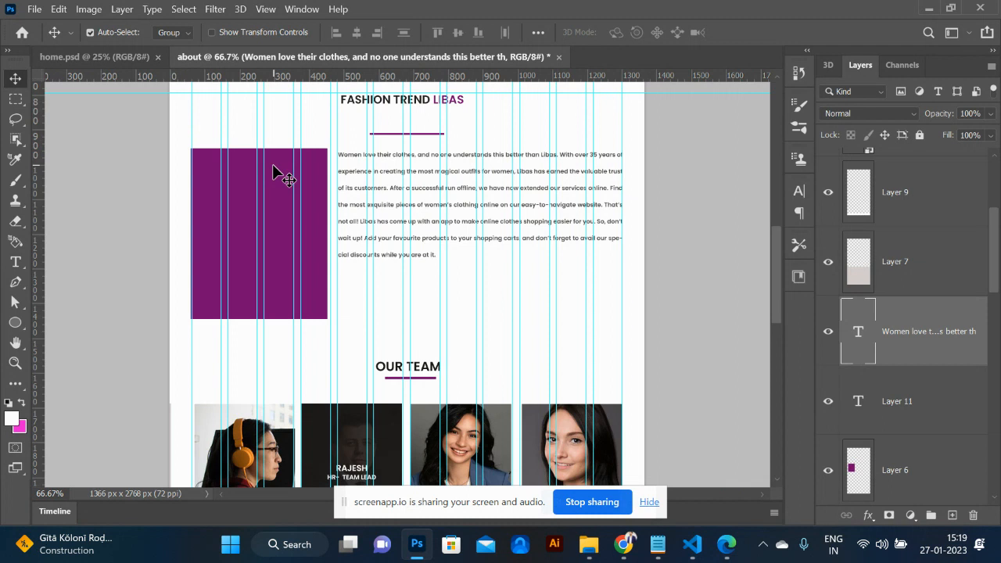
- Switch to Chrome and close the two Google search tabs, the finished ScreenApp recording tab and the YouTube Studio tab
{"action": "key", "text": "alt+Tab"}
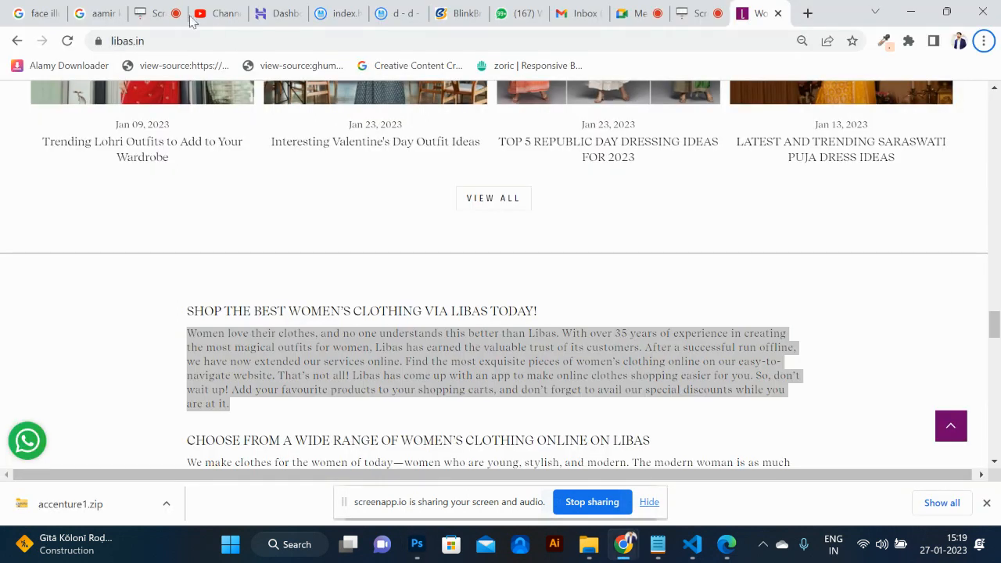
{"action": "left_click", "coordinate": [43, 13]}
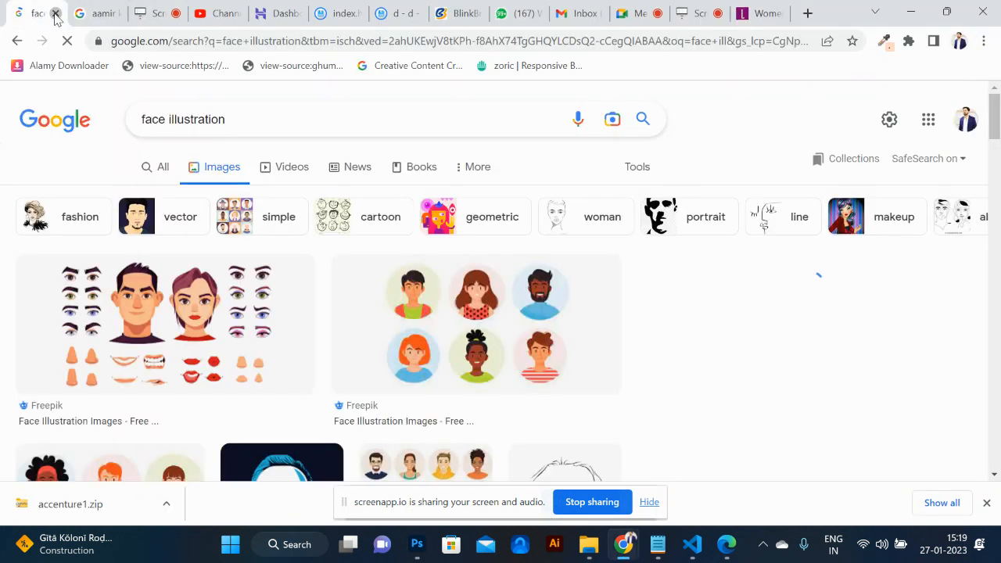
{"action": "left_click", "coordinate": [55, 13]}
{"action": "left_click", "coordinate": [55, 13]}
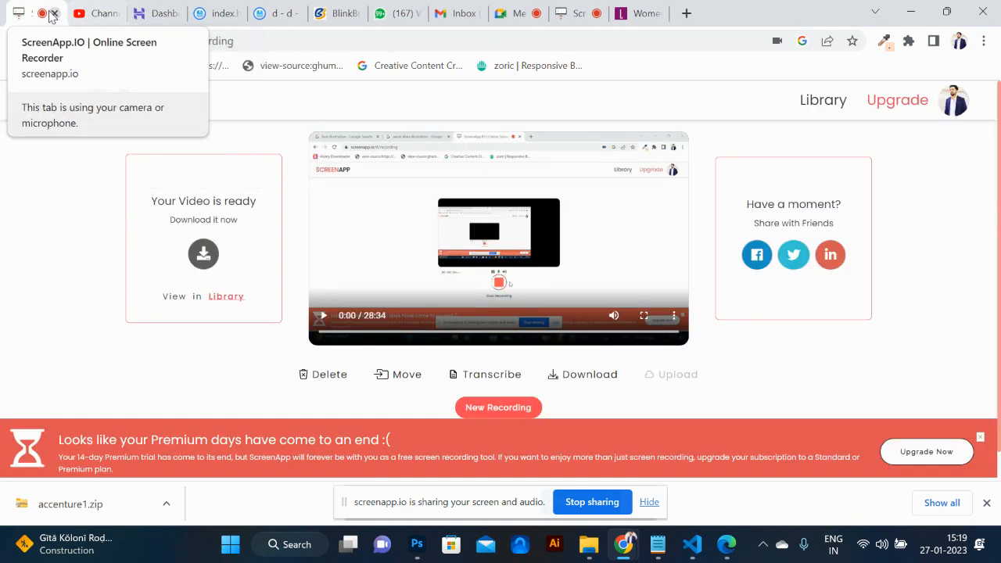
{"action": "left_click", "coordinate": [55, 13]}
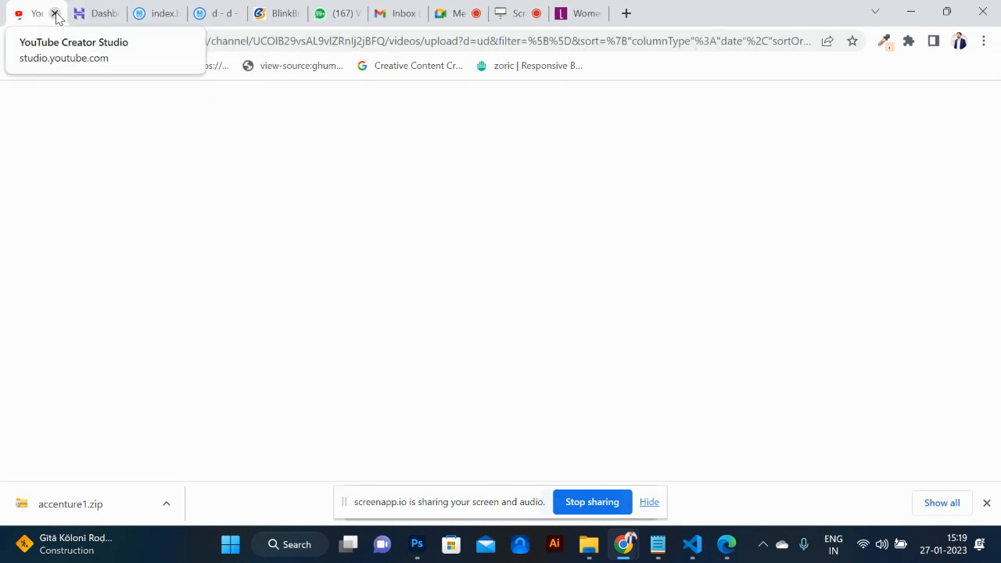
{"action": "left_click", "coordinate": [55, 13]}
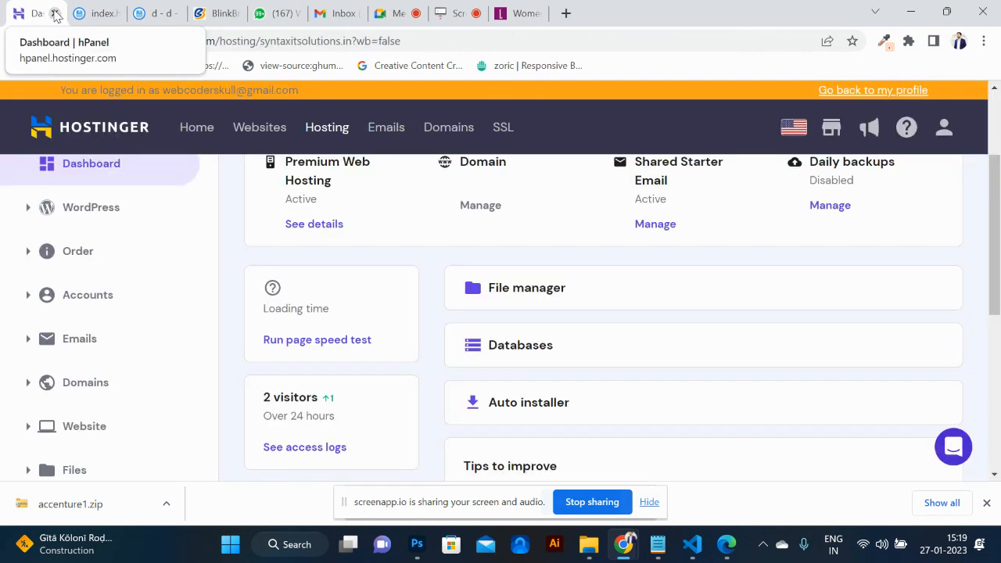
- Close the Hostinger dashboard, both File Browser tabs and the BlinkBrand Solutions tab
{"action": "left_click", "coordinate": [55, 14]}
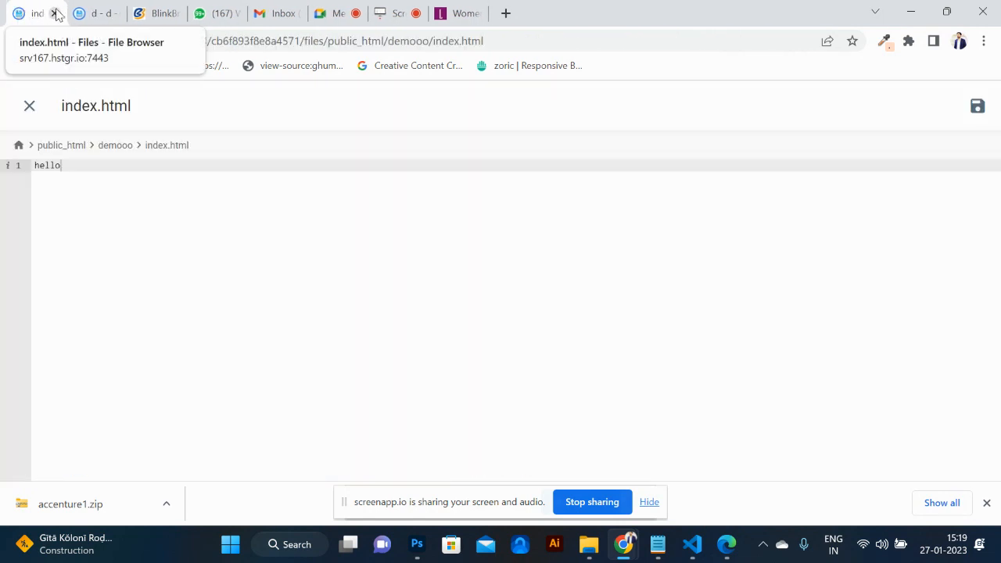
{"action": "left_click", "coordinate": [55, 13]}
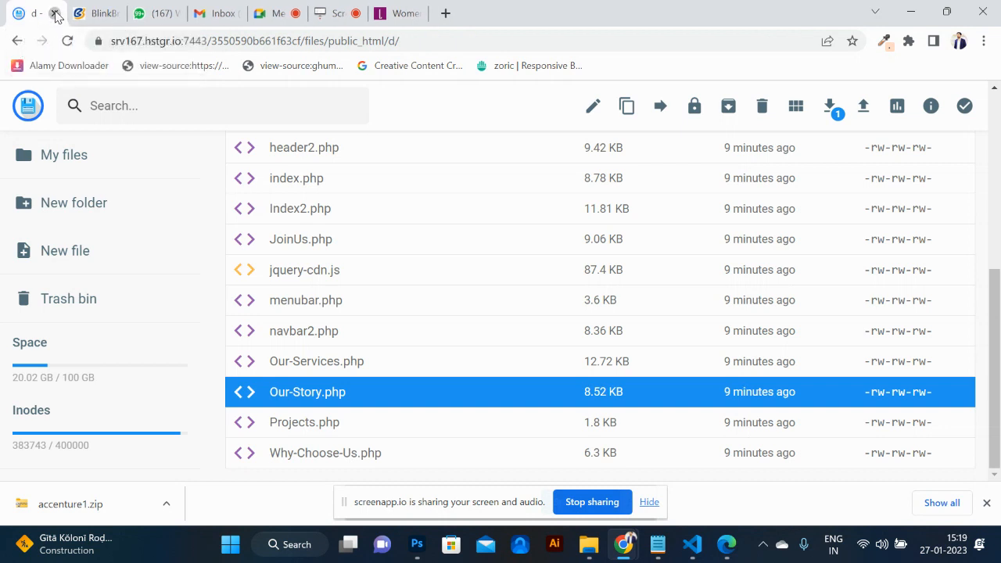
{"action": "left_click", "coordinate": [55, 13]}
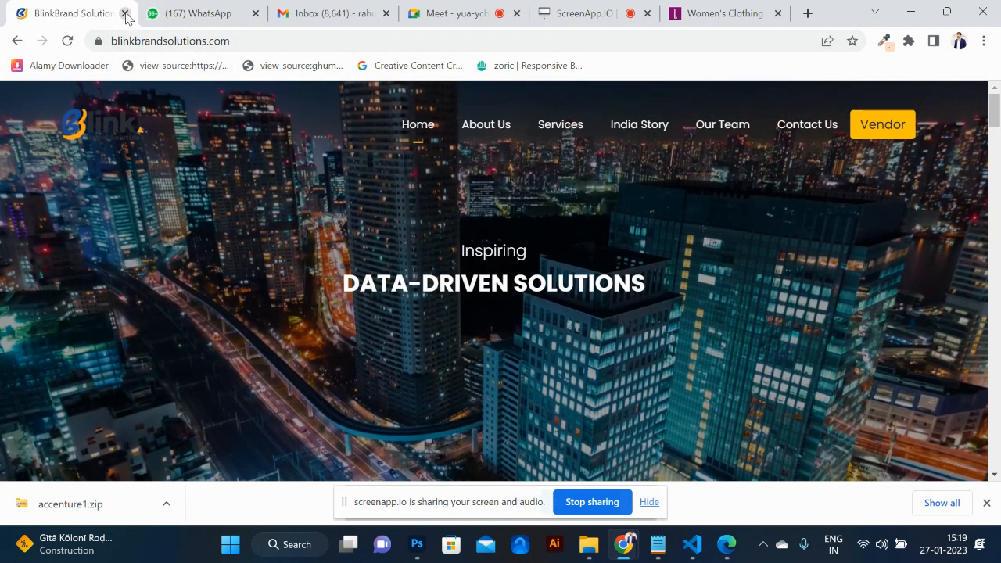
{"action": "left_click", "coordinate": [125, 15]}
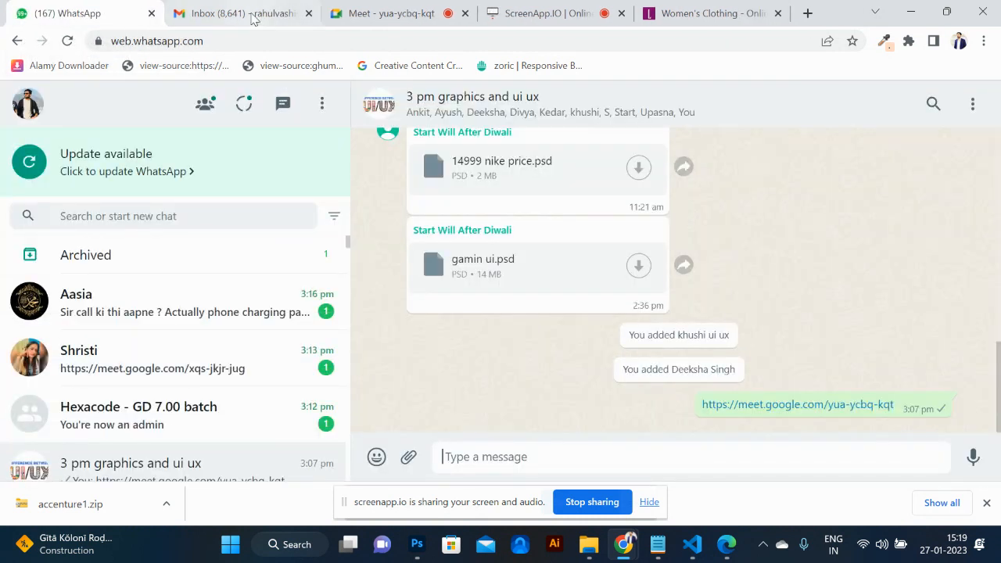
- Close the Gmail tab and return to the libas.in page
{"action": "left_click", "coordinate": [251, 9]}
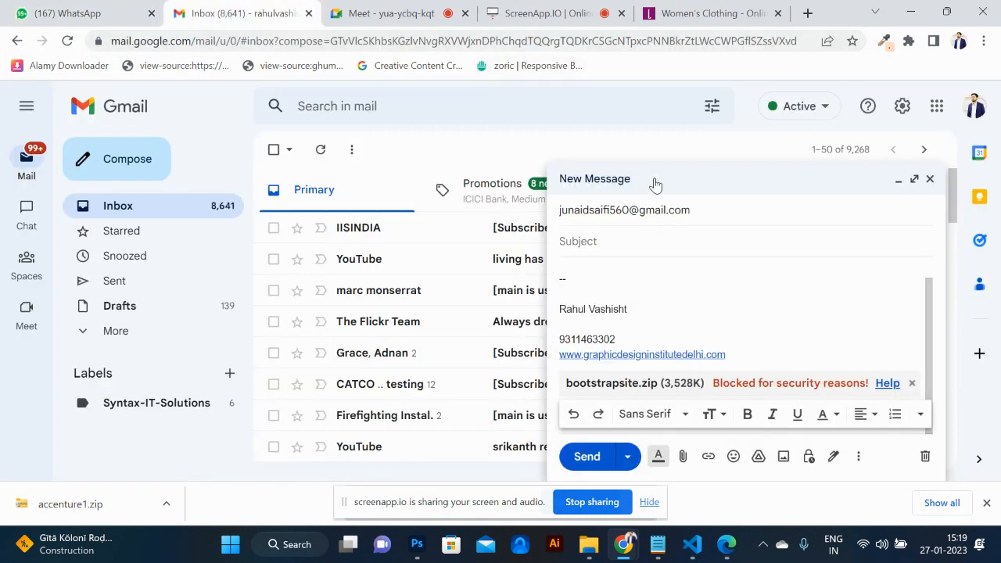
{"action": "left_click", "coordinate": [309, 13]}
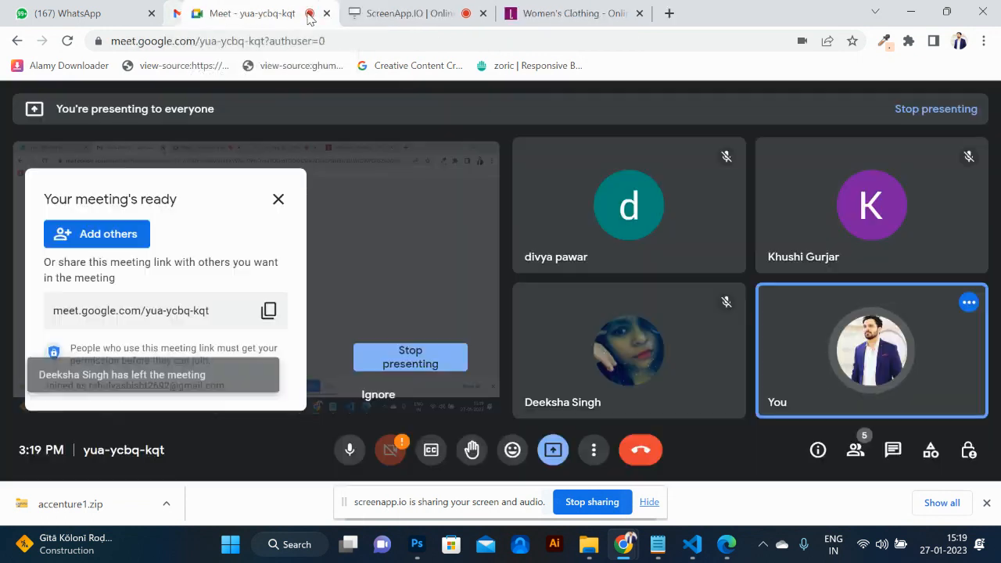
{"action": "left_click", "coordinate": [661, 13]}
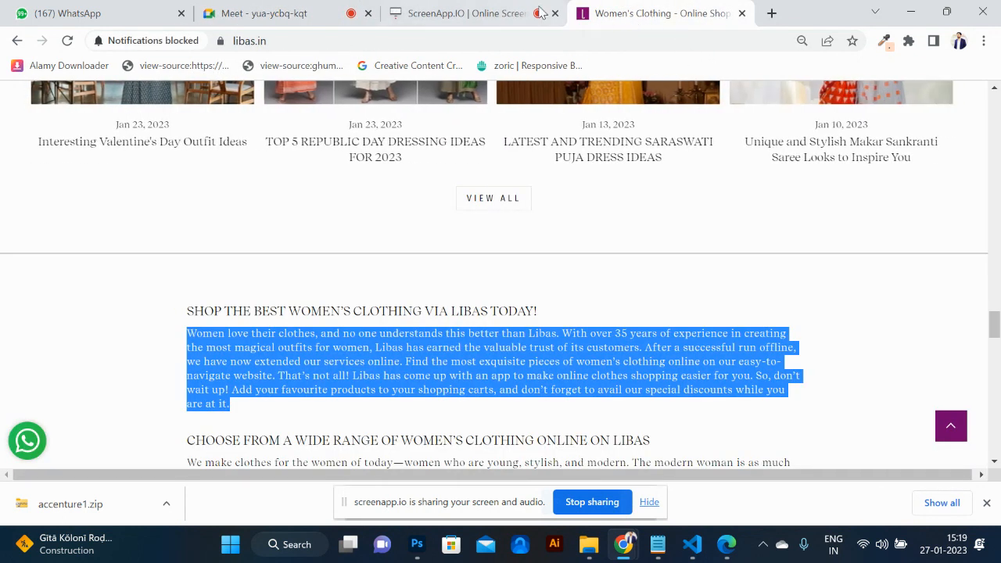
- Switch back to Photoshop and nudge the paragraph beside the purple card slightly upward
{"action": "left_click", "coordinate": [292, 13]}
{"action": "left_click", "coordinate": [626, 13]}
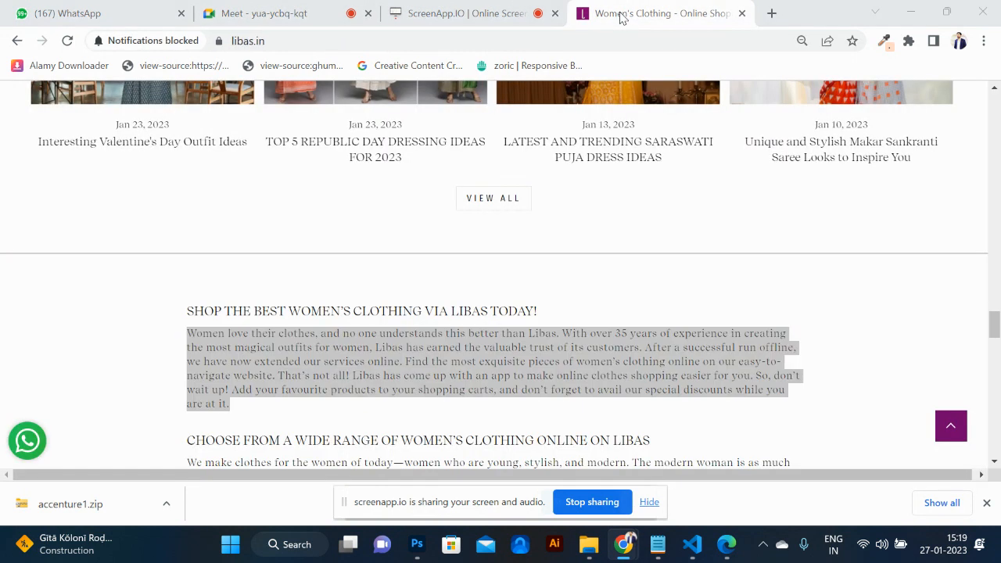
{"action": "key", "text": "alt+Tab"}
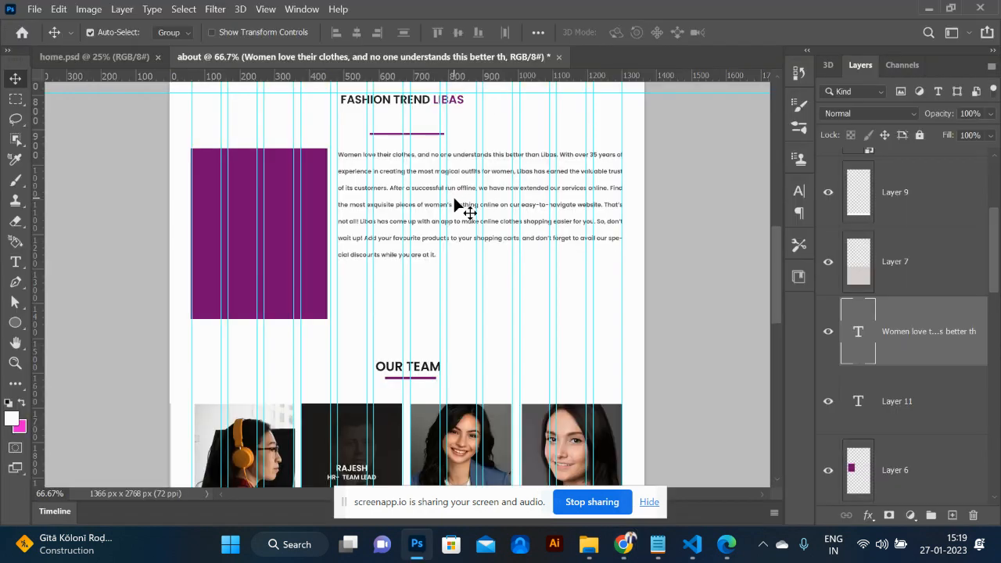
{"action": "key", "text": "Up"}
{"action": "key", "text": "Up"}
{"action": "key", "text": "Up"}
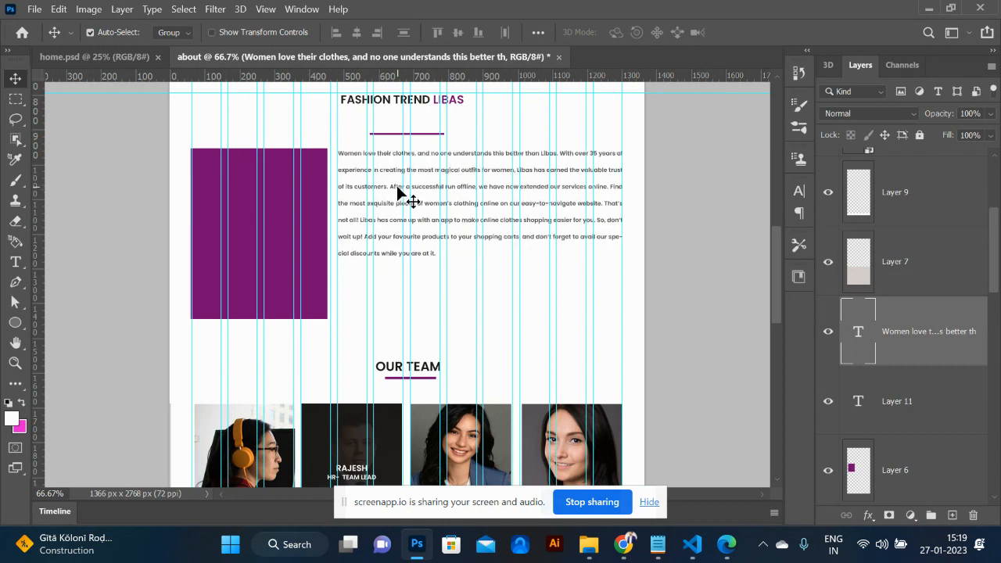
- Move the purple navigation underline from HOME to beneath ABOUT US in the page header
{"action": "scroll", "coordinate": [491, 309], "scroll_direction": "down", "scroll_amount": 10}
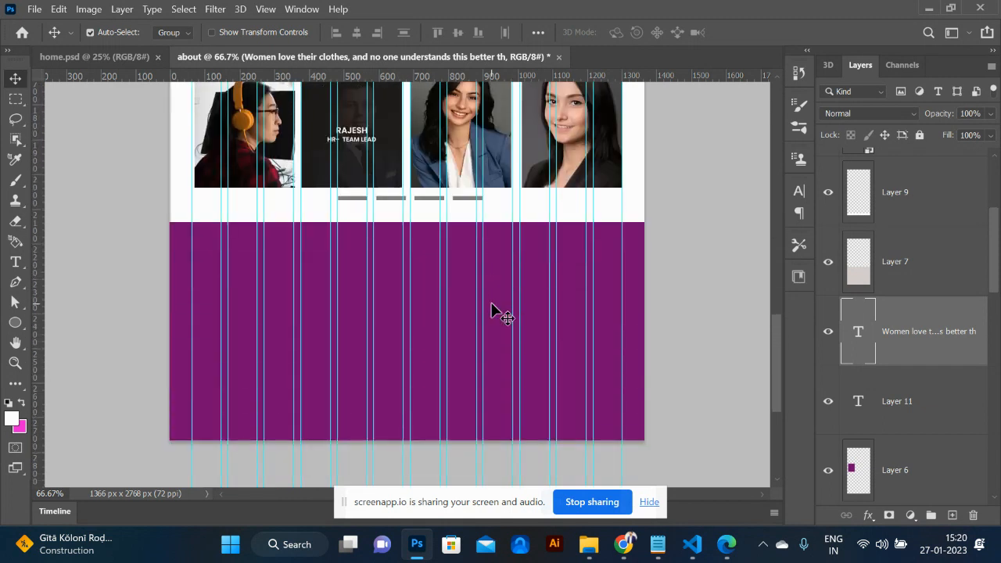
{"action": "scroll", "coordinate": [491, 309], "scroll_direction": "up", "scroll_amount": 20}
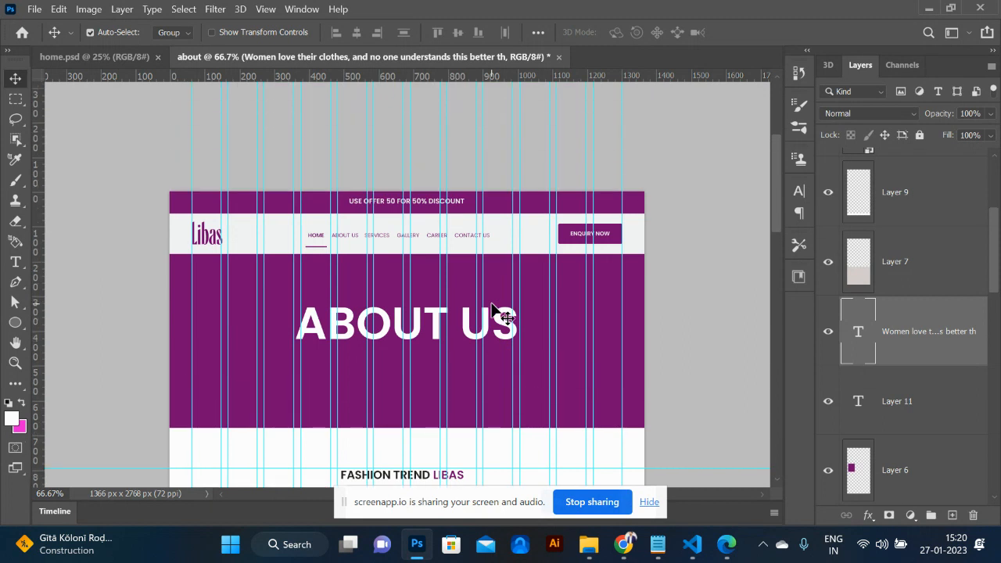
{"action": "scroll", "coordinate": [439, 318], "scroll_direction": "down", "scroll_amount": 4}
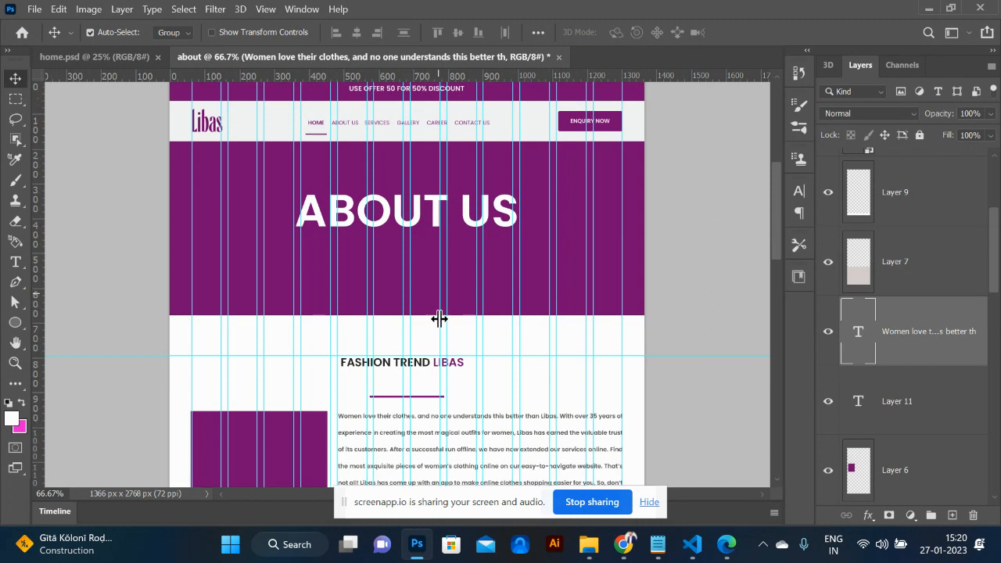
{"action": "scroll", "coordinate": [439, 318], "scroll_direction": "up", "scroll_amount": 1}
{"action": "key", "text": "ctrl+plus"}
{"action": "scroll", "coordinate": [328, 130], "scroll_direction": "up", "scroll_amount": 8}
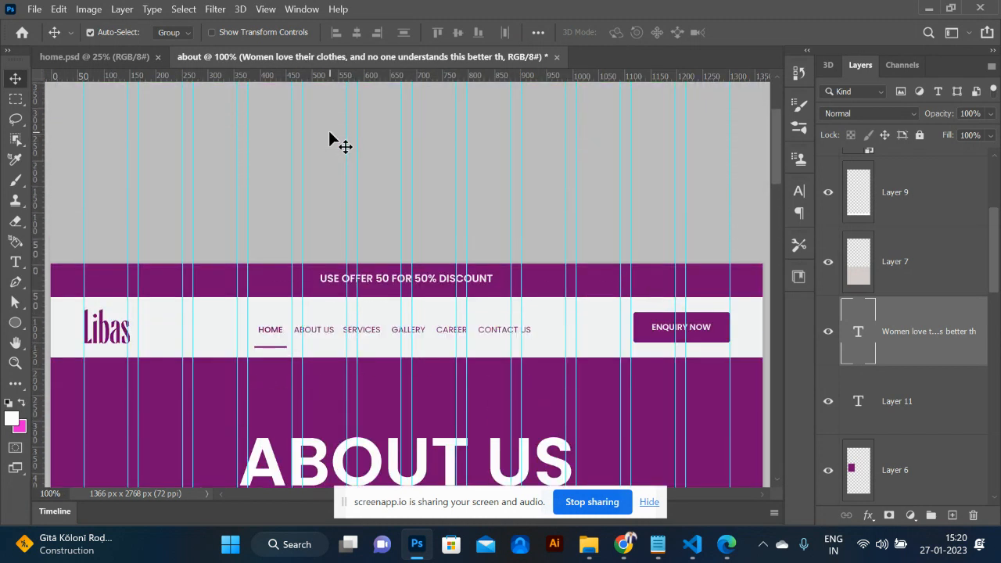
{"action": "scroll", "coordinate": [328, 129], "scroll_direction": "down", "scroll_amount": 2}
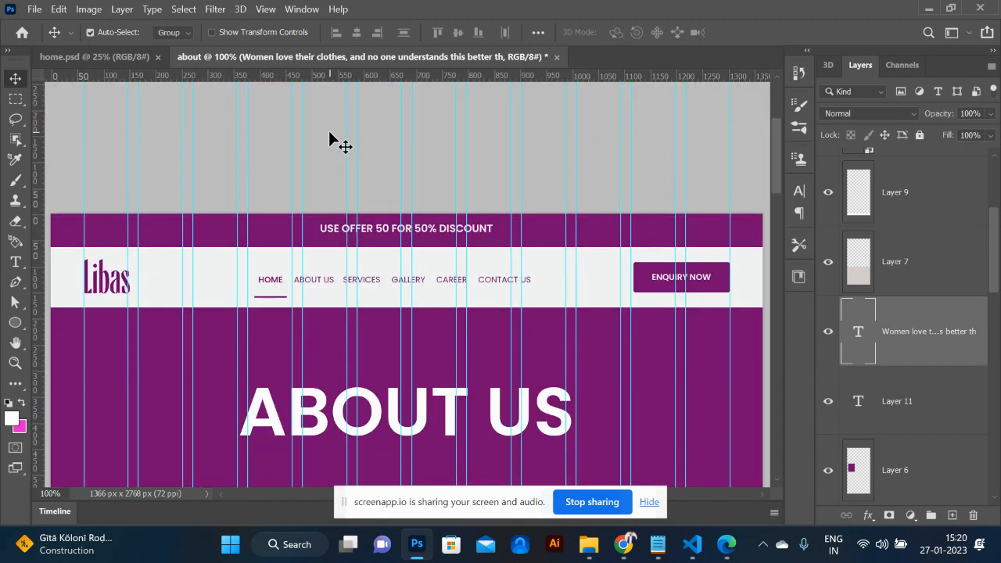
{"action": "left_click", "coordinate": [275, 303]}
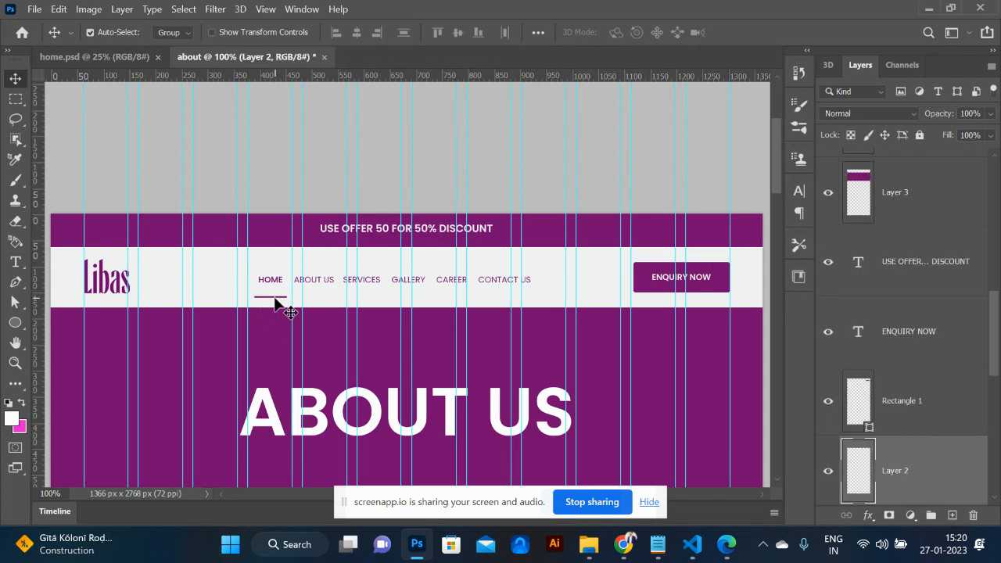
{"action": "left_click_drag", "start_coordinate": [273, 297], "coordinate": [313, 298]}
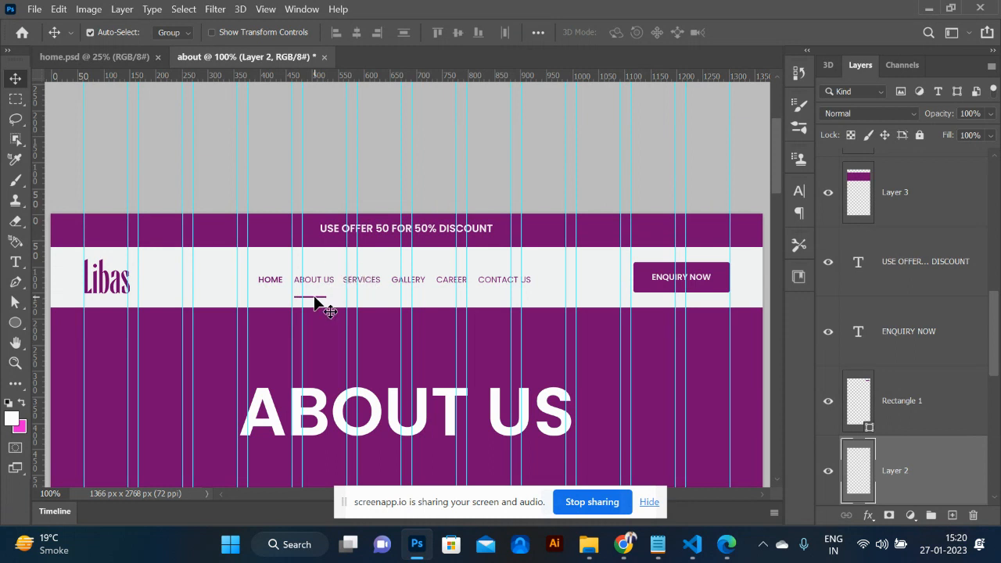
- Edit the navigation text layer and slightly widen the letter spacing of the word HOME
{"action": "scroll", "coordinate": [314, 298], "scroll_direction": "up", "scroll_amount": 2}
{"action": "scroll", "coordinate": [314, 298], "scroll_direction": "right", "scroll_amount": 5}
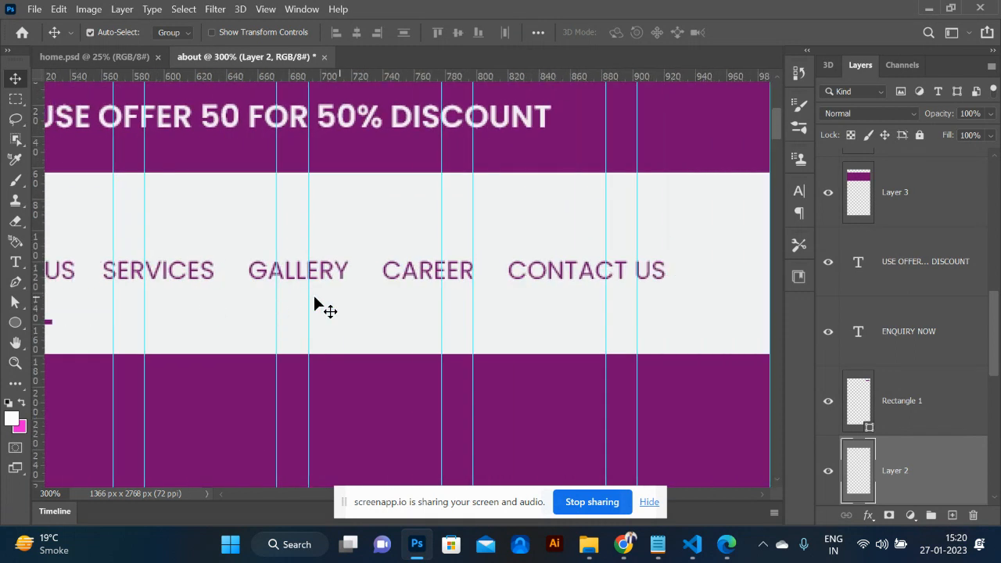
{"action": "scroll", "coordinate": [314, 298], "scroll_direction": "left", "scroll_amount": 2}
{"action": "left_click", "coordinate": [262, 276]}
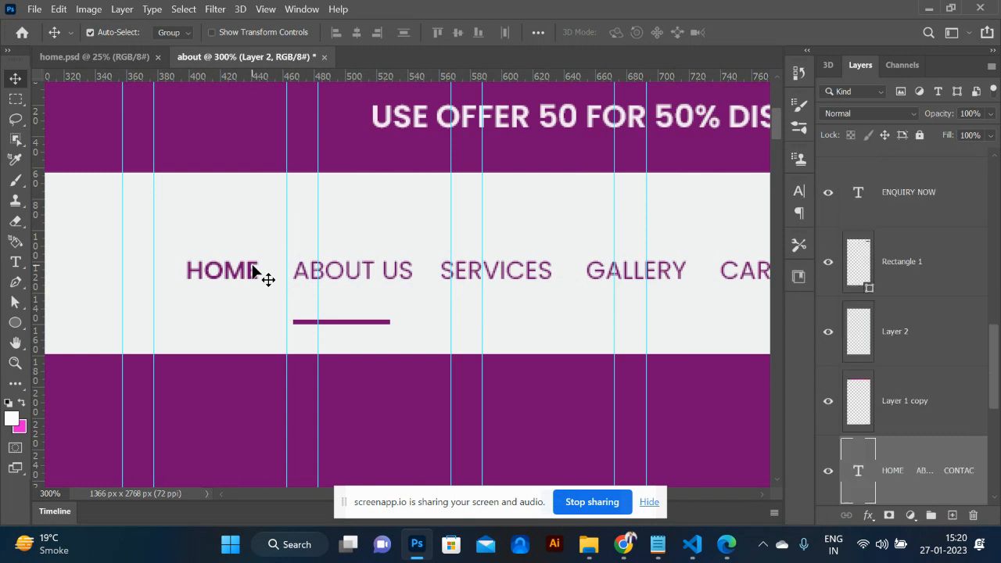
{"action": "double_click", "coordinate": [858, 470]}
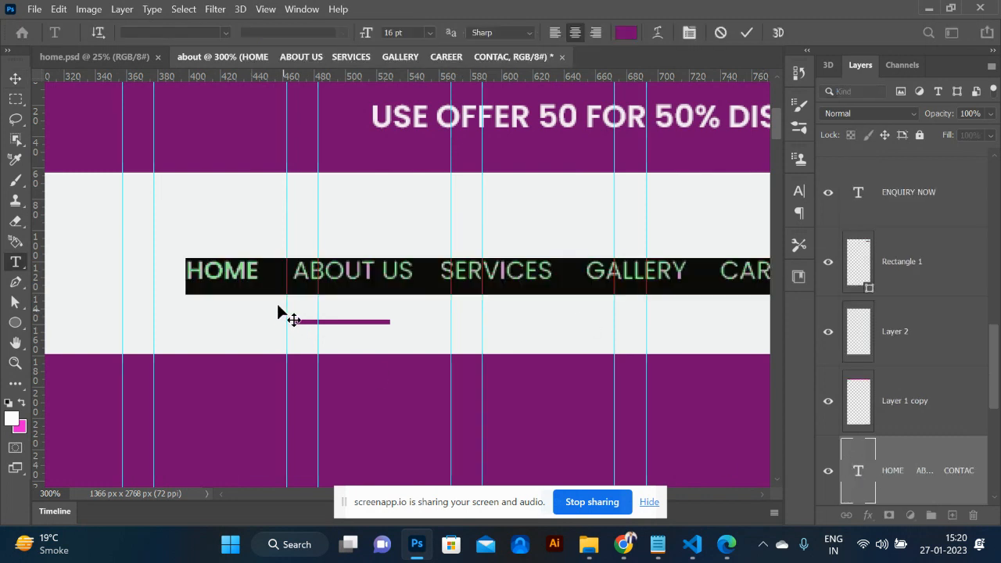
{"action": "left_click", "coordinate": [244, 262]}
{"action": "key", "text": "Right"}
{"action": "key", "text": "shift+Left"}
{"action": "key", "text": "shift+Left"}
{"action": "key", "text": "shift+Left"}
{"action": "key", "text": "shift+Left"}
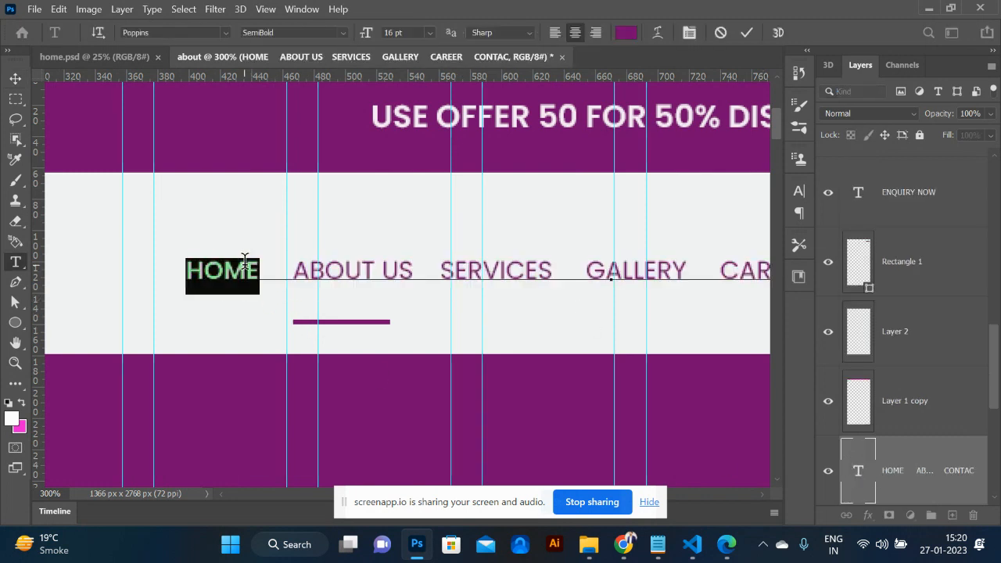
{"action": "key", "text": "alt+Right"}
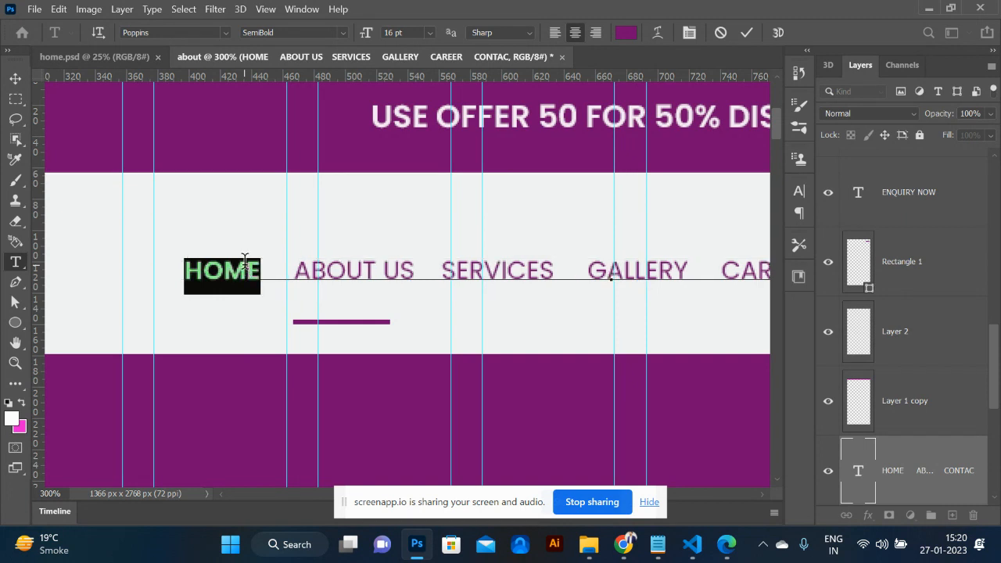
{"action": "key", "text": "ctrl"}
{"action": "key", "text": "alt+Left"}
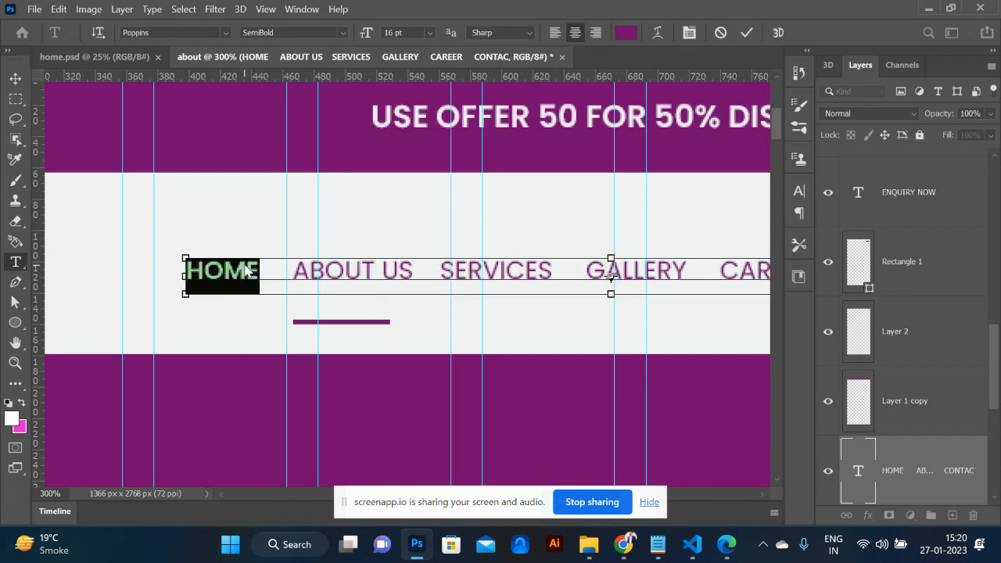
{"action": "key", "text": "alt+Right"}
- Set HOME to Poppins Regular and ABOUT US to Poppins SemiBold in the navigation text
{"action": "left_click", "coordinate": [342, 32]}
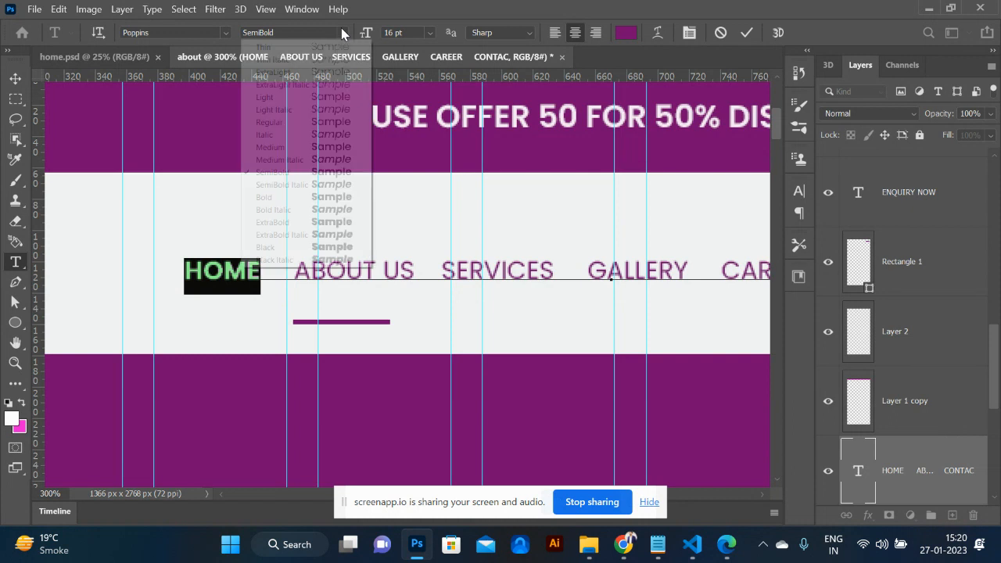
{"action": "left_click", "coordinate": [283, 123]}
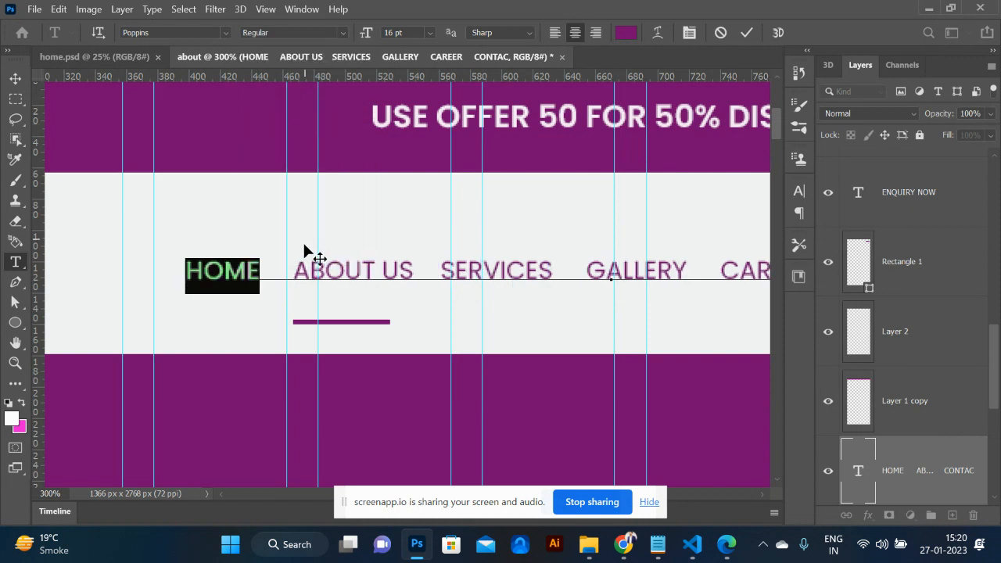
{"action": "left_click_drag", "start_coordinate": [295, 271], "coordinate": [417, 281]}
{"action": "key", "text": "ctrl+shift+b"}
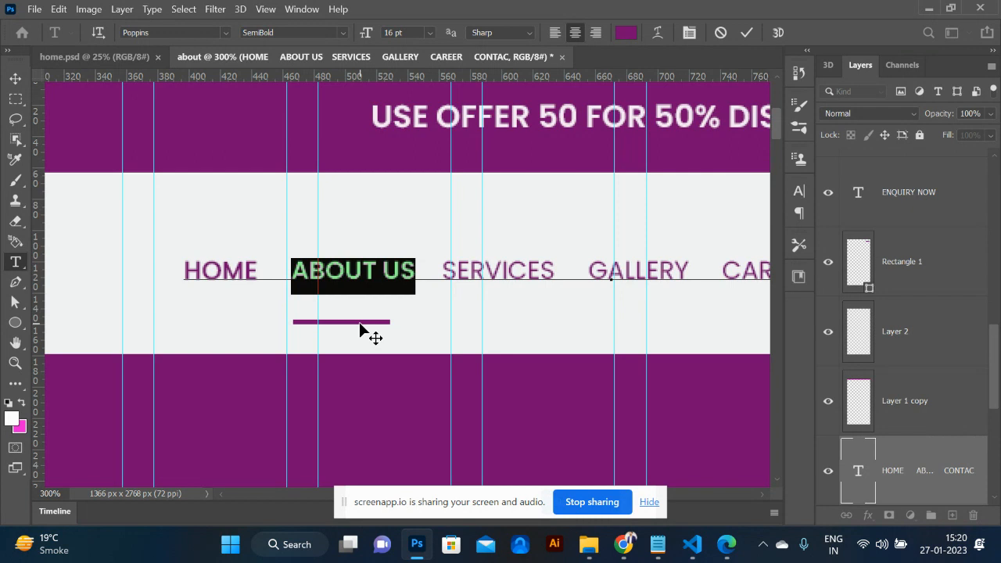
- Change the word HOME to the Light font weight and finish editing the navigation text
{"action": "left_click_drag", "start_coordinate": [254, 270], "coordinate": [193, 269]}
{"action": "left_click", "coordinate": [344, 33]}
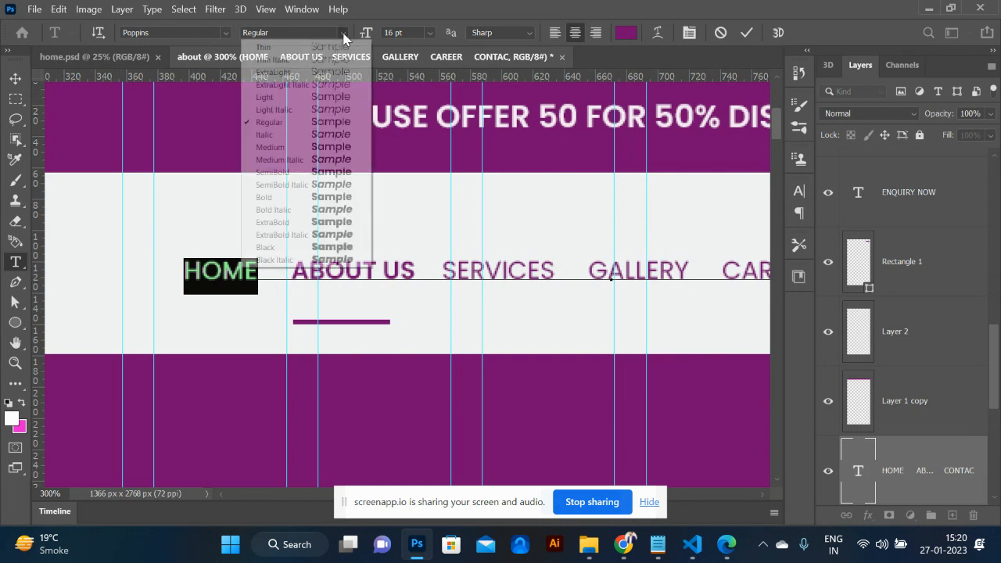
{"action": "left_click", "coordinate": [319, 98]}
{"action": "left_click", "coordinate": [305, 270]}
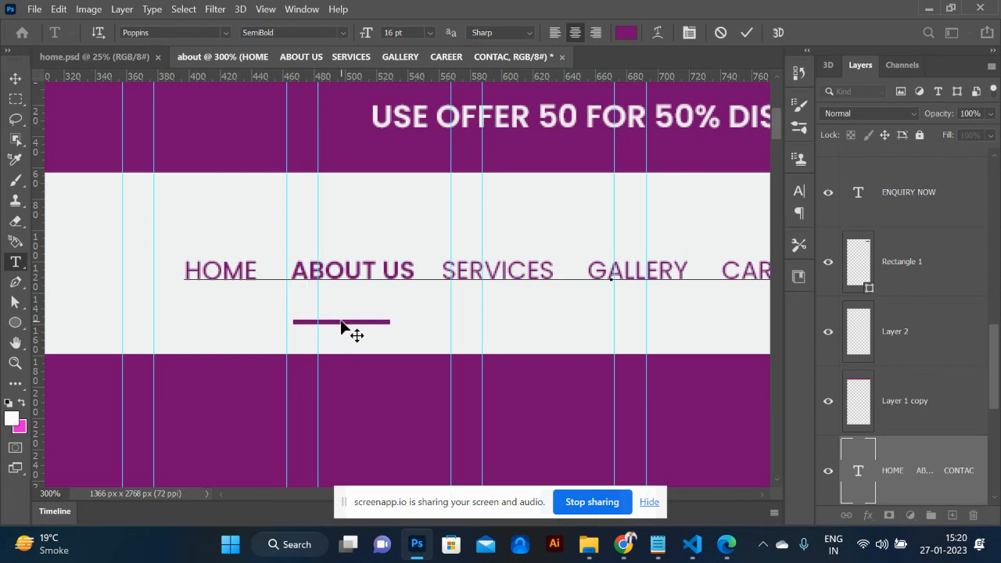
{"action": "left_click", "coordinate": [15, 78]}
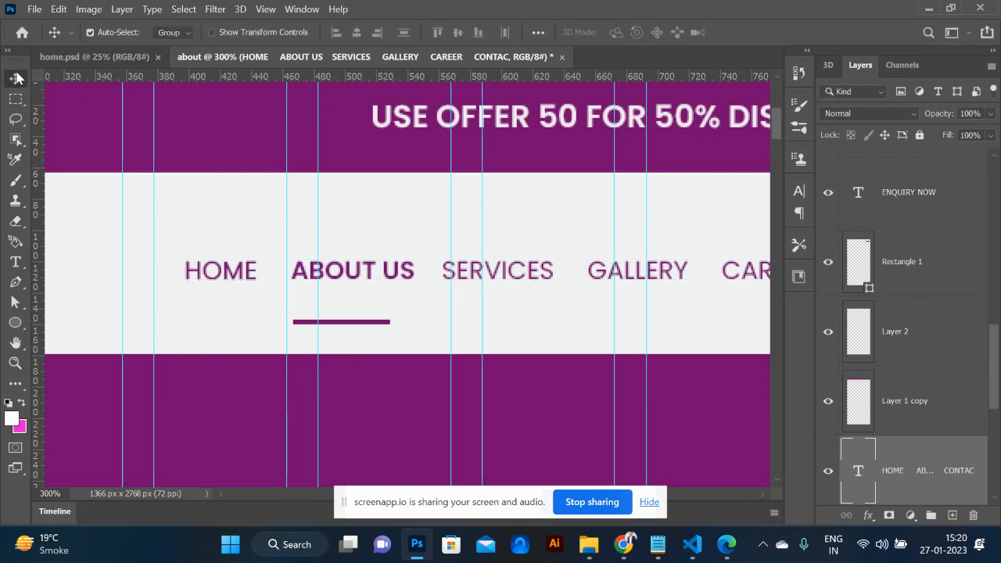
- Shift the navigation underline 10 px to the right so it sits centred beneath ABOUT US
{"action": "left_click", "coordinate": [351, 322]}
{"action": "key", "text": "shift+Right"}
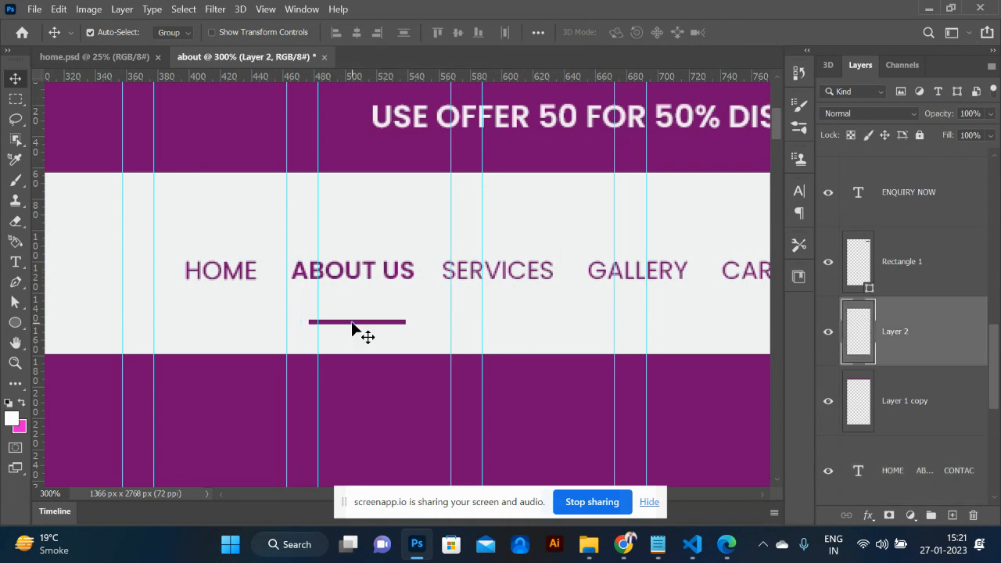
{"action": "scroll", "coordinate": [351, 321], "scroll_direction": "down", "scroll_amount": 4}
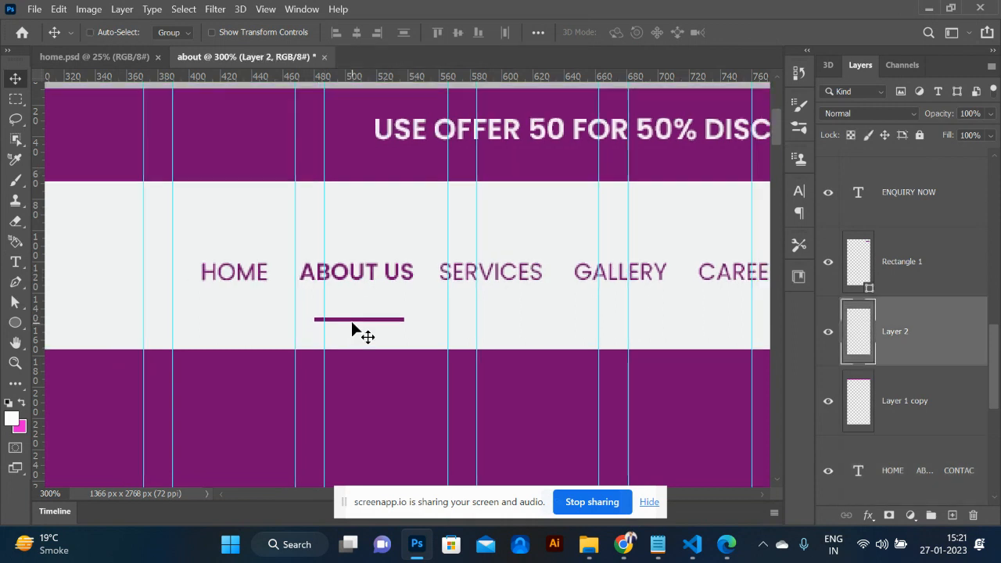
{"action": "scroll", "coordinate": [351, 320], "scroll_direction": "down", "scroll_amount": 1}
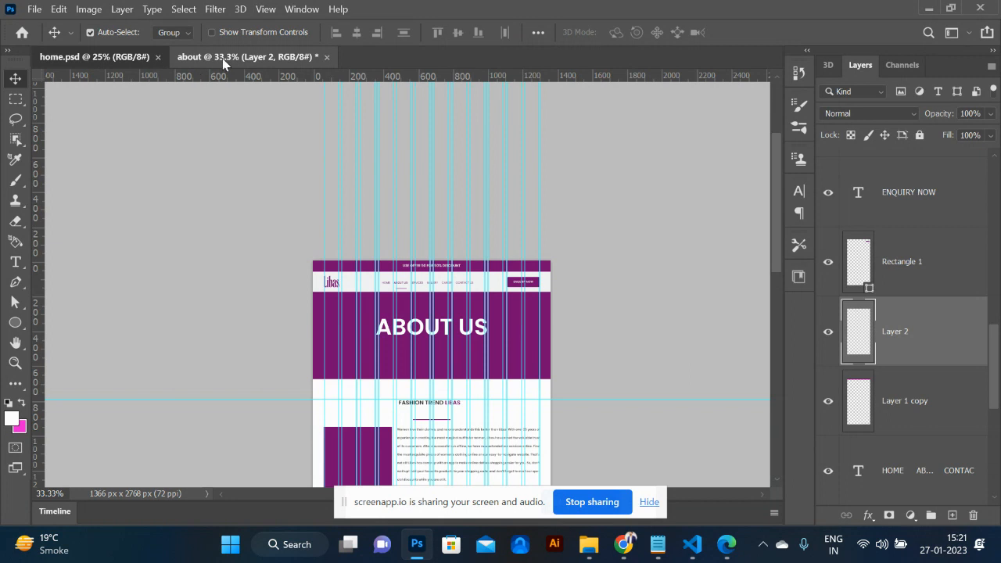
- Switch to the home.psd document and activate the Slice tool
{"action": "left_click", "coordinate": [109, 59]}
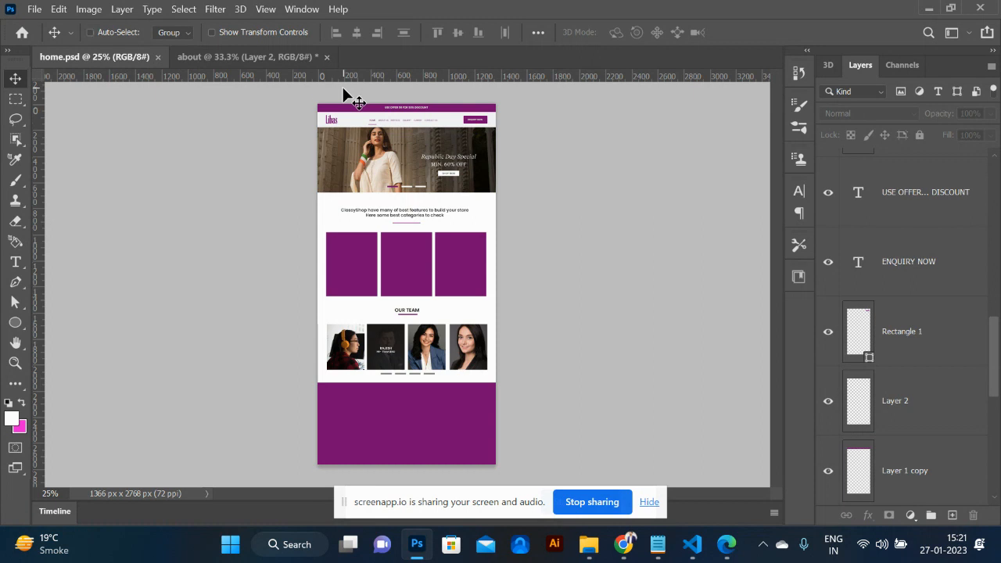
{"action": "key", "text": "ctrl+plus"}
{"action": "key", "text": "ctrl+plus"}
{"action": "key", "text": "ctrl+plus"}
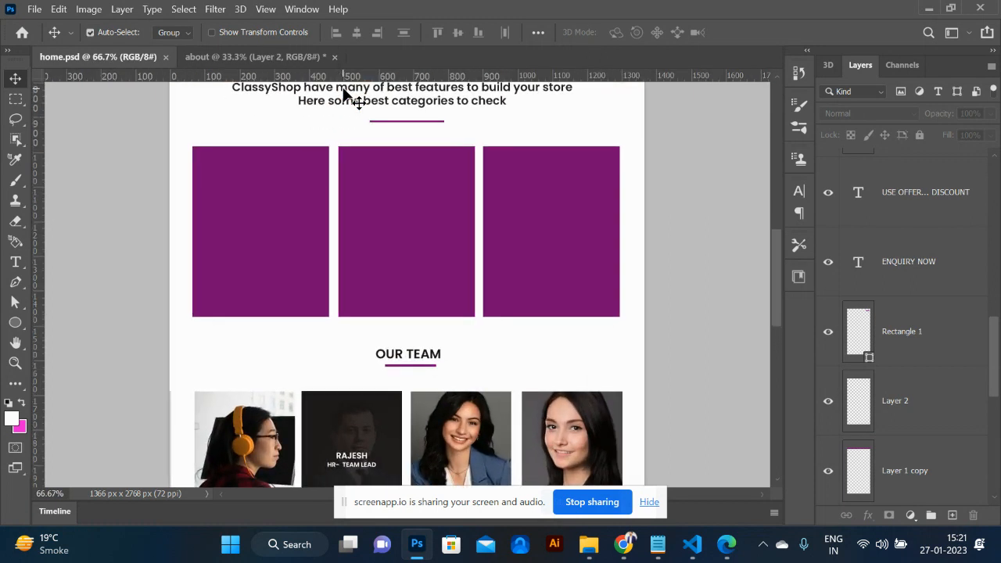
{"action": "scroll", "coordinate": [344, 91], "scroll_direction": "down", "scroll_amount": 5}
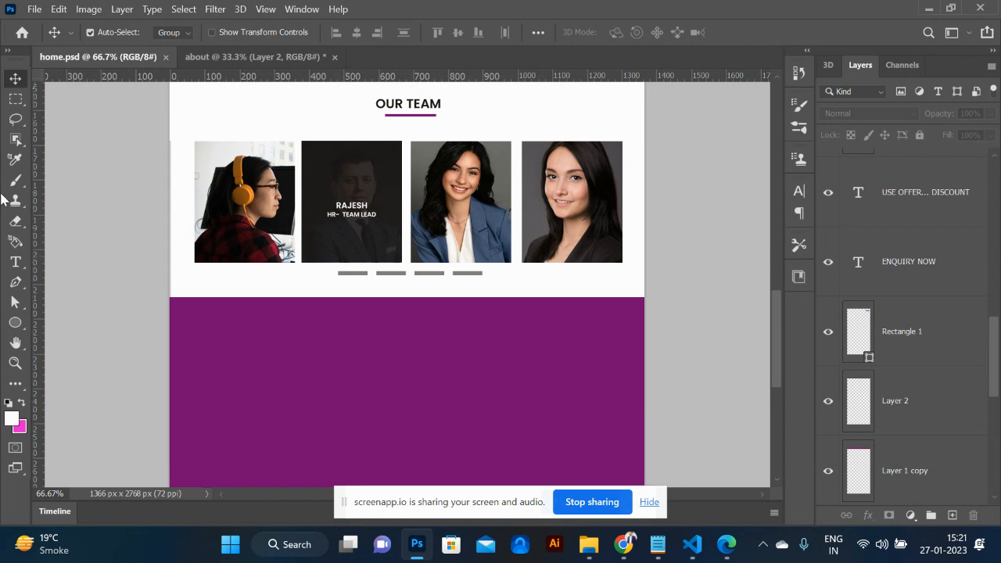
{"action": "key", "text": "c"}
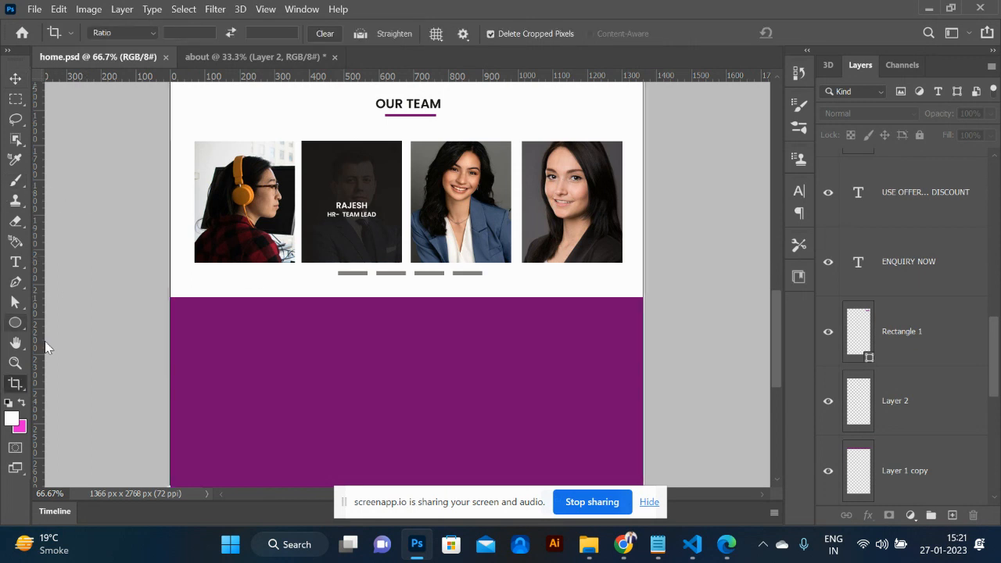
{"action": "right_click", "coordinate": [17, 389]}
{"action": "left_click", "coordinate": [20, 388]}
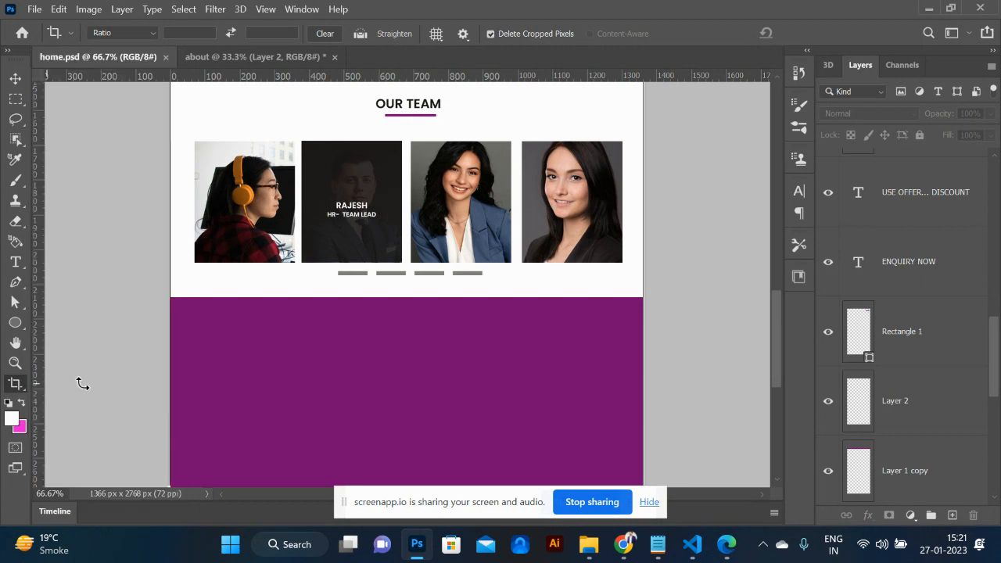
{"action": "key", "text": "shift+c"}
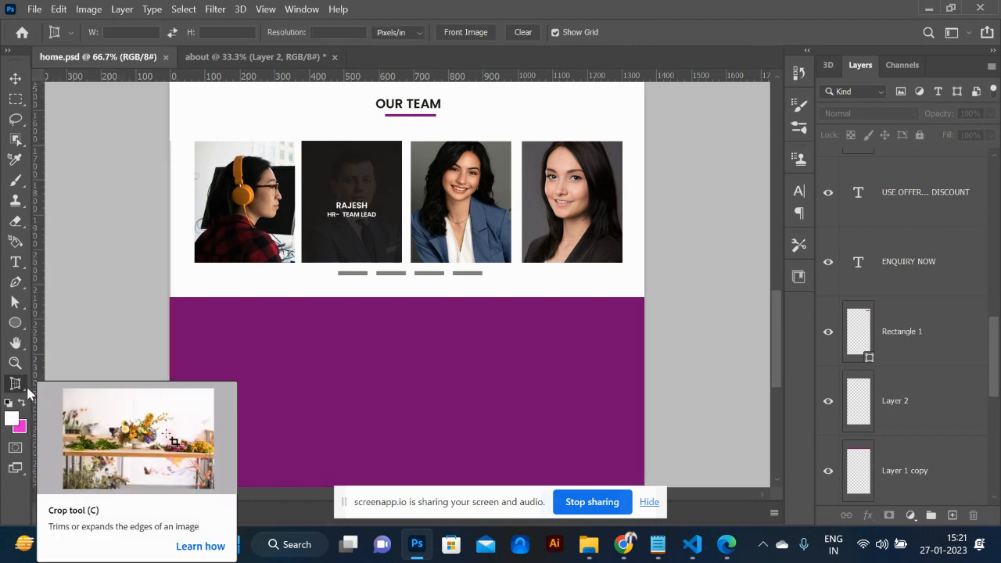
{"action": "key", "text": "shift+c"}
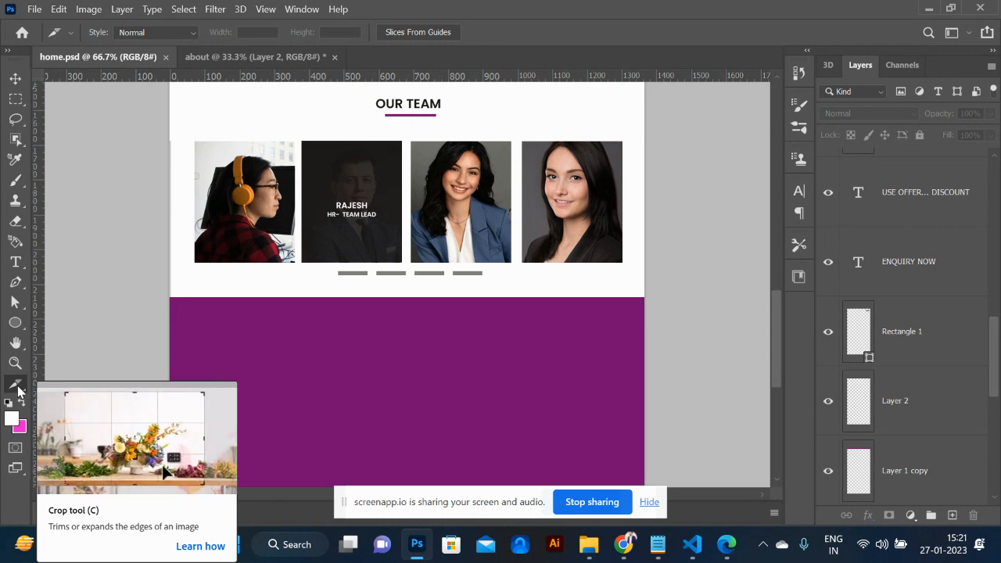
- Draw a slice about 67 x 40 px around the word HOME in the navigation bar
{"action": "key", "text": "ctrl+plus"}
{"action": "key", "text": "ctrl+plus"}
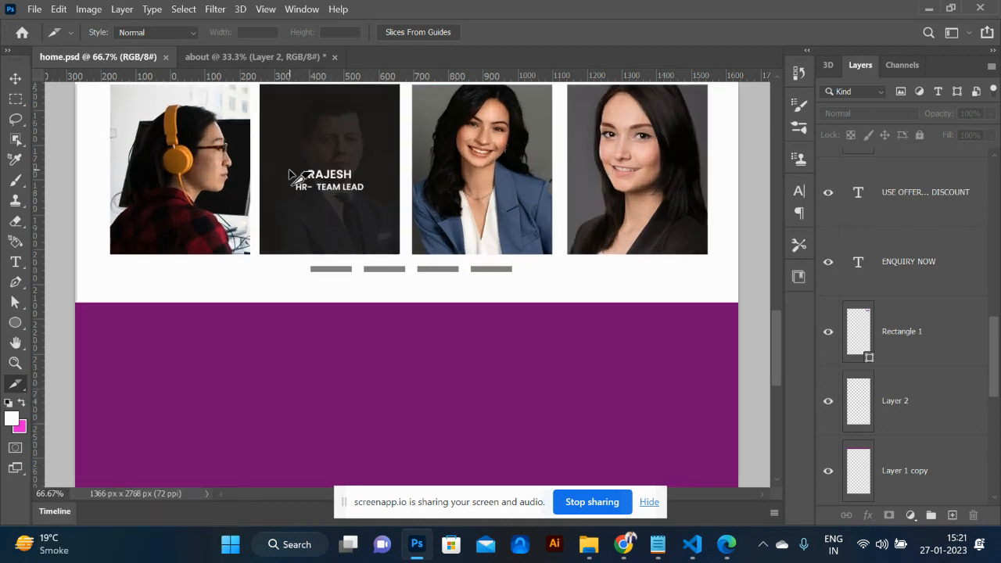
{"action": "scroll", "coordinate": [289, 170], "scroll_direction": "up", "scroll_amount": 6}
{"action": "scroll", "coordinate": [289, 171], "scroll_direction": "up", "scroll_amount": 10}
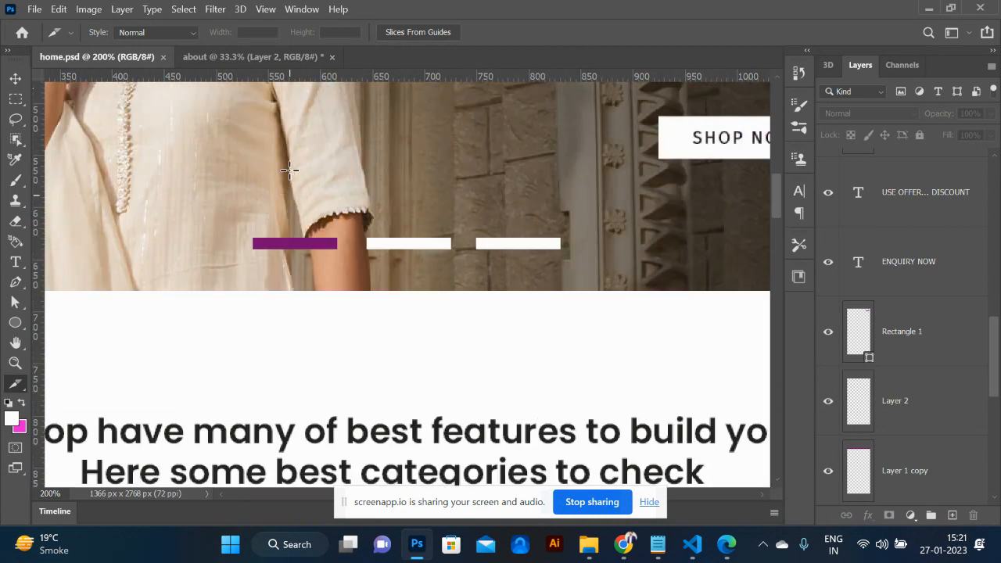
{"action": "scroll", "coordinate": [289, 170], "scroll_direction": "up", "scroll_amount": 5}
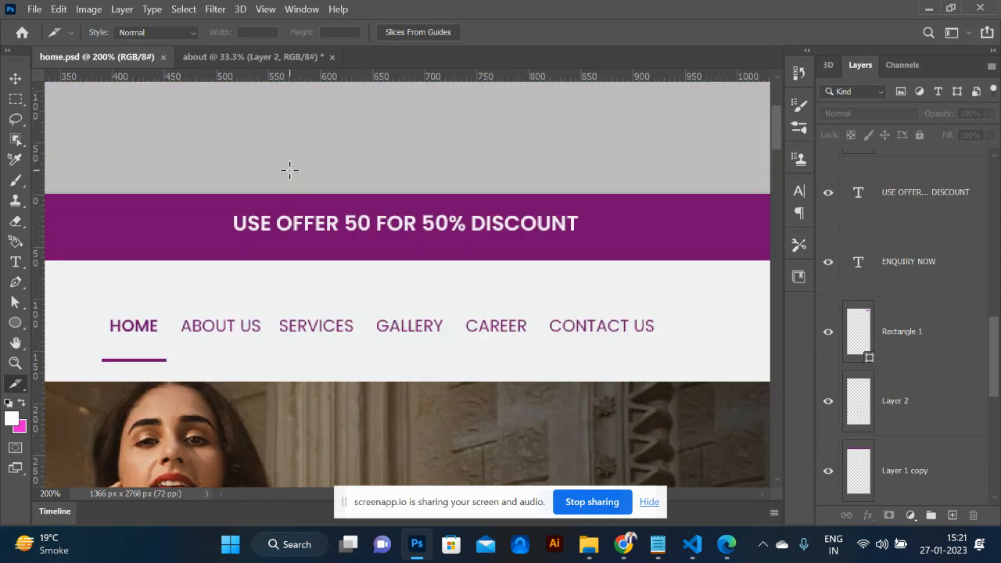
{"action": "scroll", "coordinate": [173, 293], "scroll_direction": "left", "scroll_amount": 2}
{"action": "scroll", "coordinate": [173, 293], "scroll_direction": "down", "scroll_amount": 2}
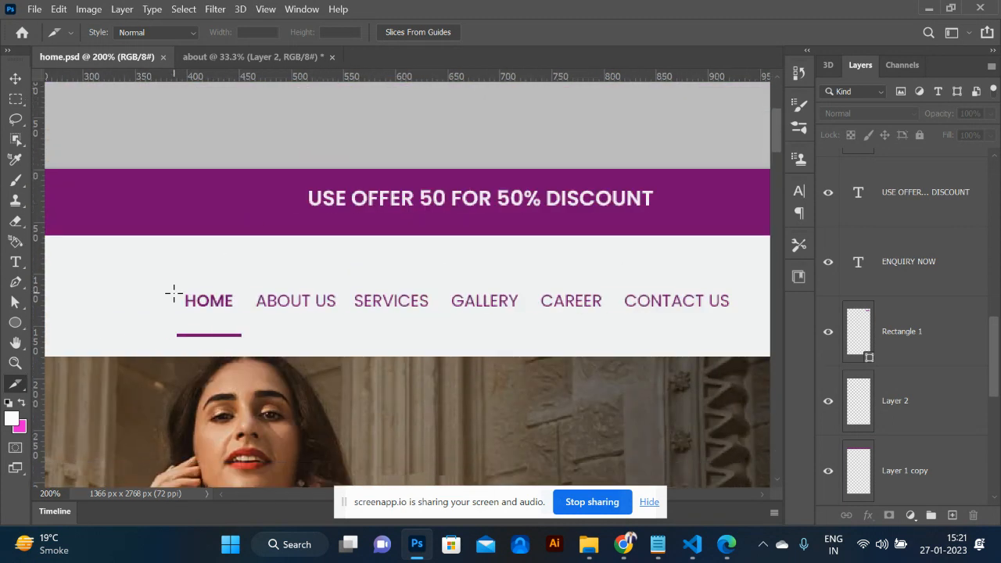
{"action": "left_click_drag", "start_coordinate": [171, 268], "coordinate": [242, 309]}
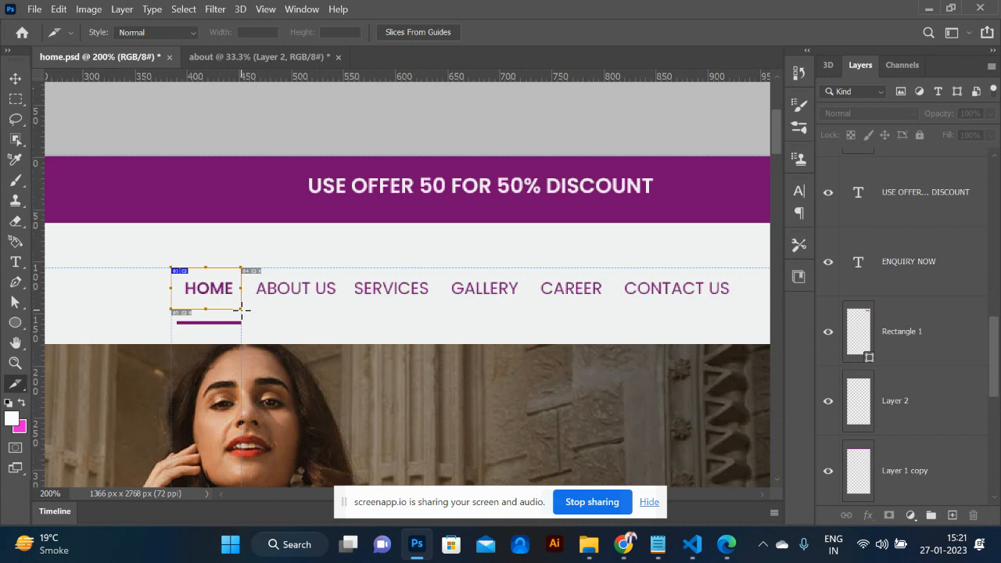
- Set the HOME slice's URL to home.html in its slice options
{"action": "right_click", "coordinate": [222, 289]}
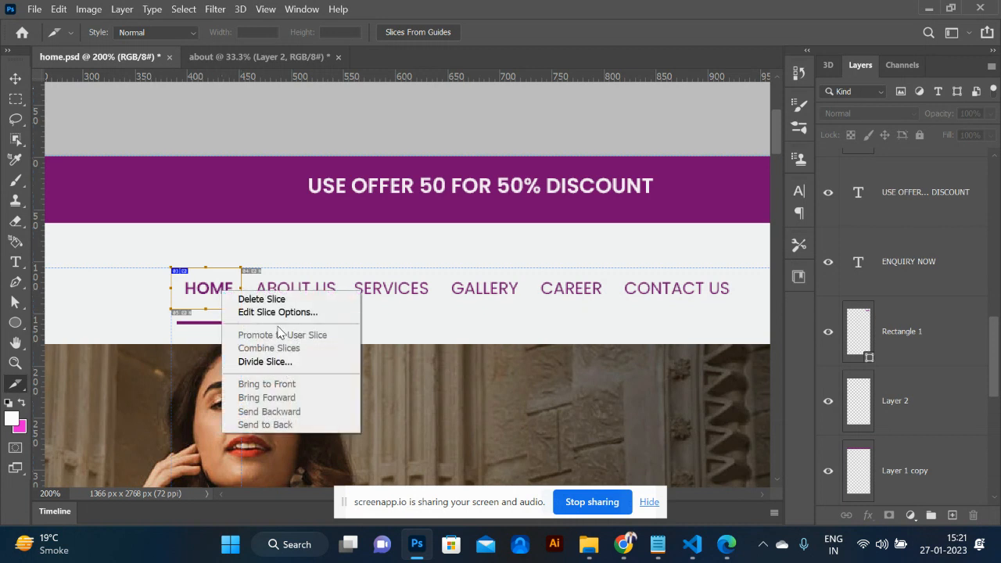
{"action": "left_click", "coordinate": [275, 312]}
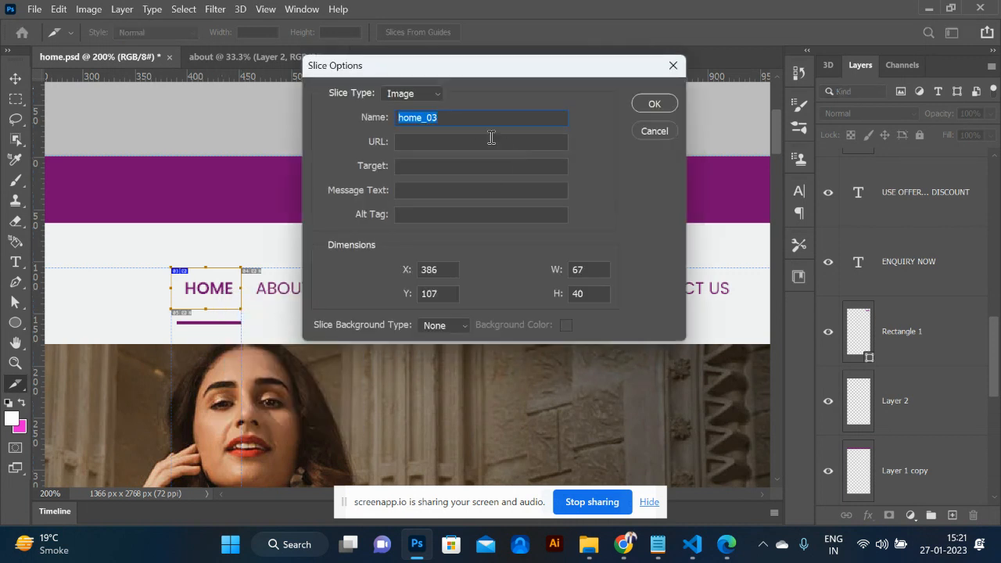
{"action": "left_click", "coordinate": [477, 141]}
{"action": "type", "text": "HOME"}
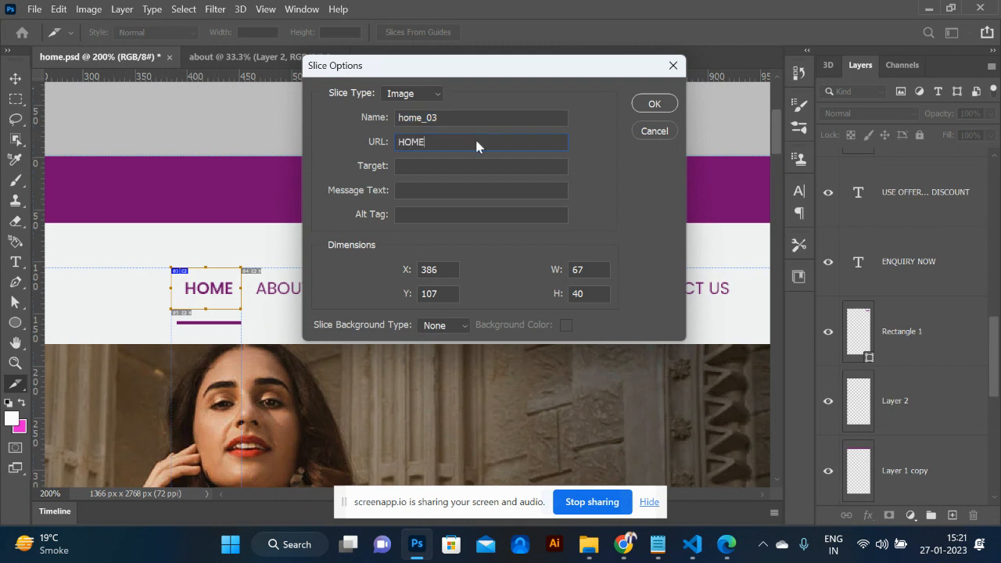
{"action": "key", "text": "BackSpace"}
{"action": "key", "text": "BackSpace"}
{"action": "key", "text": "BackSpace"}
{"action": "key", "text": "BackSpace"}
{"action": "type", "text": "home.html"}
{"action": "left_click", "coordinate": [653, 104]}
- Draw a slice about 90 x 39 px around ABOUT US and link its URL to the about page
{"action": "left_click_drag", "start_coordinate": [340, 267], "coordinate": [244, 310]}
{"action": "right_click", "coordinate": [289, 293]}
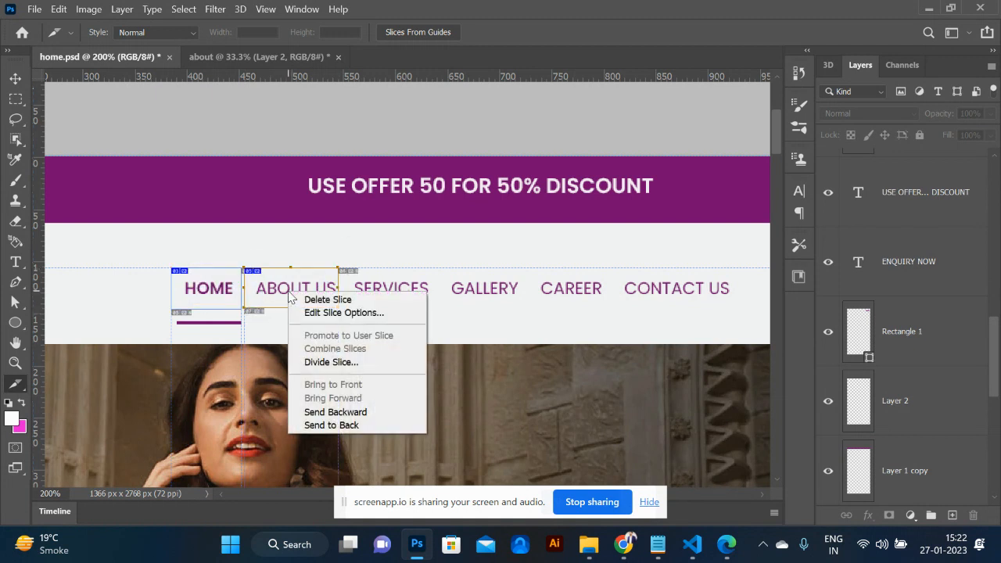
{"action": "left_click", "coordinate": [360, 313]}
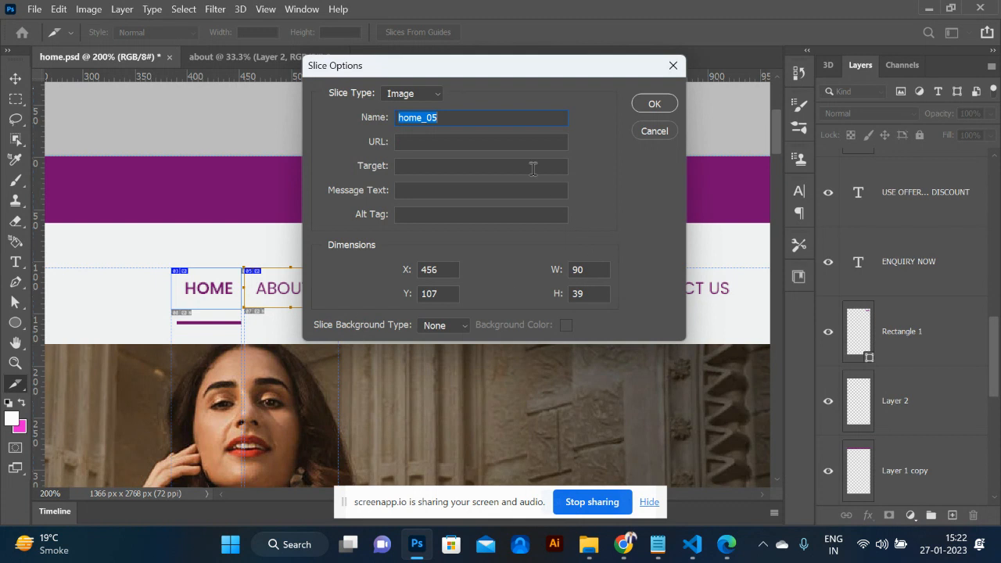
{"action": "left_click", "coordinate": [445, 142]}
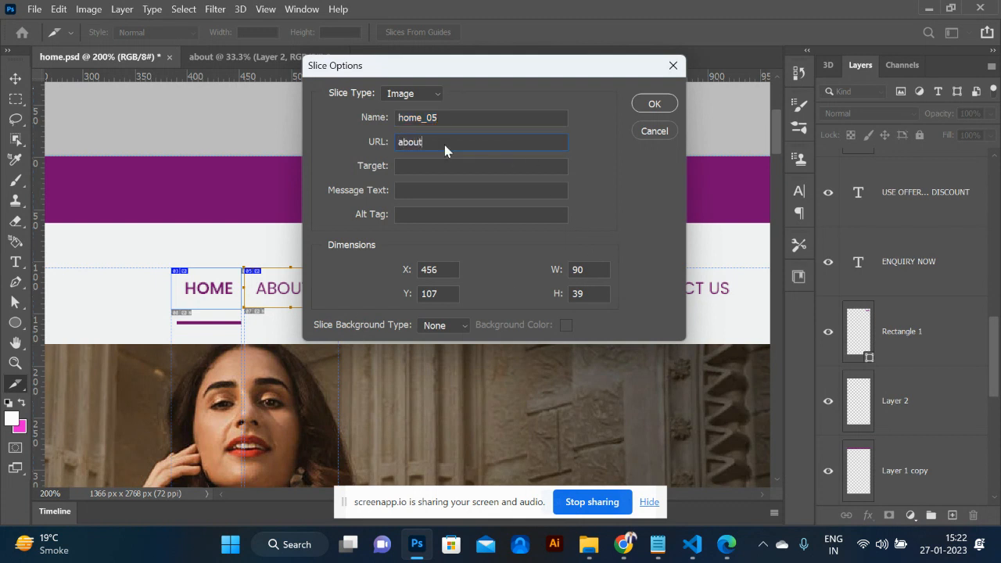
{"action": "left_click", "coordinate": [658, 106]}
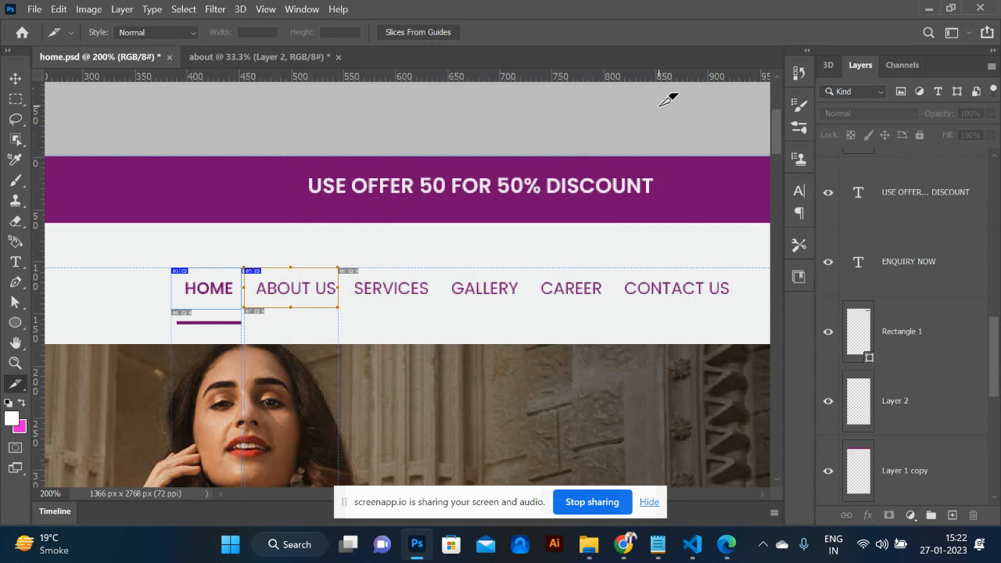
- Switch to the about document and draw a slice about 59 x 33 px around HOME in the navigation
{"action": "left_click", "coordinate": [236, 57]}
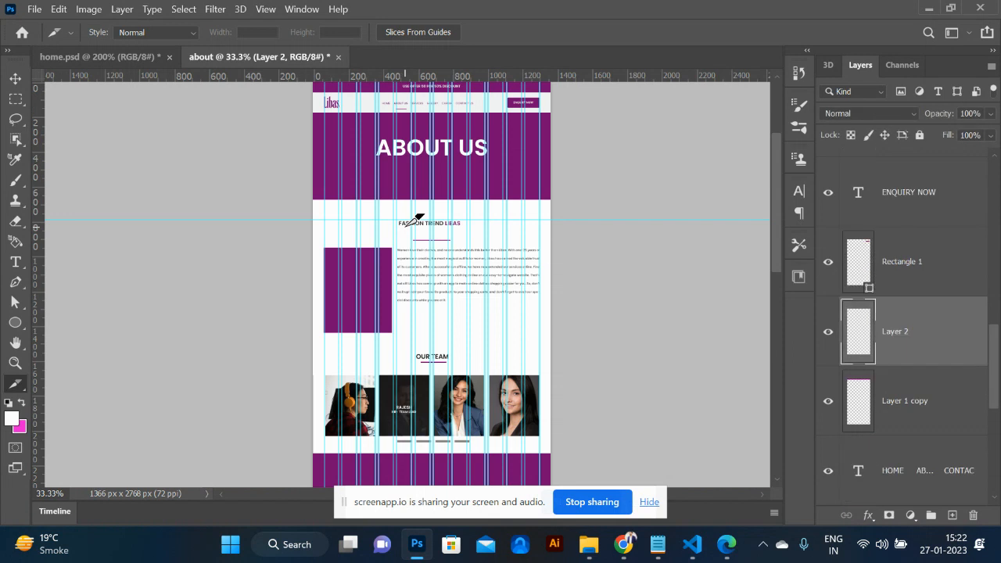
{"action": "key", "text": "ctrl+plus"}
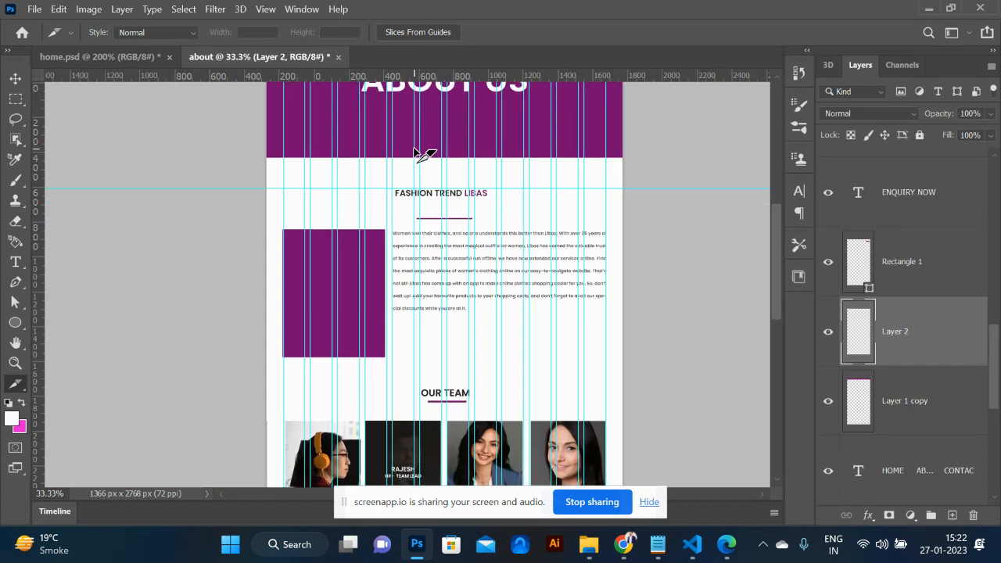
{"action": "scroll", "coordinate": [422, 145], "scroll_direction": "up", "scroll_amount": 5}
{"action": "key", "text": "ctrl+plus"}
{"action": "key", "text": "ctrl+plus"}
{"action": "key", "text": "ctrl+plus"}
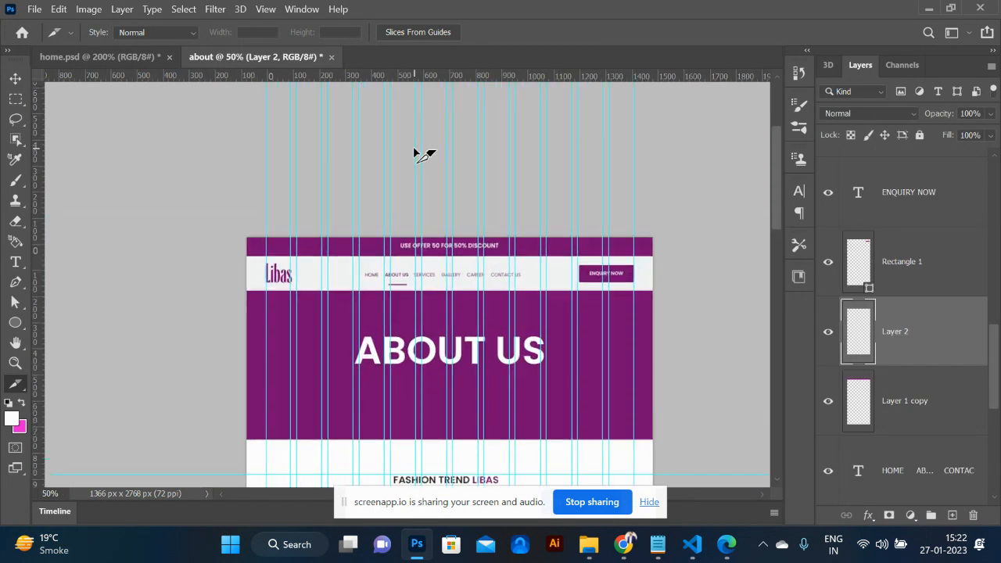
{"action": "key", "text": "ctrl+plus"}
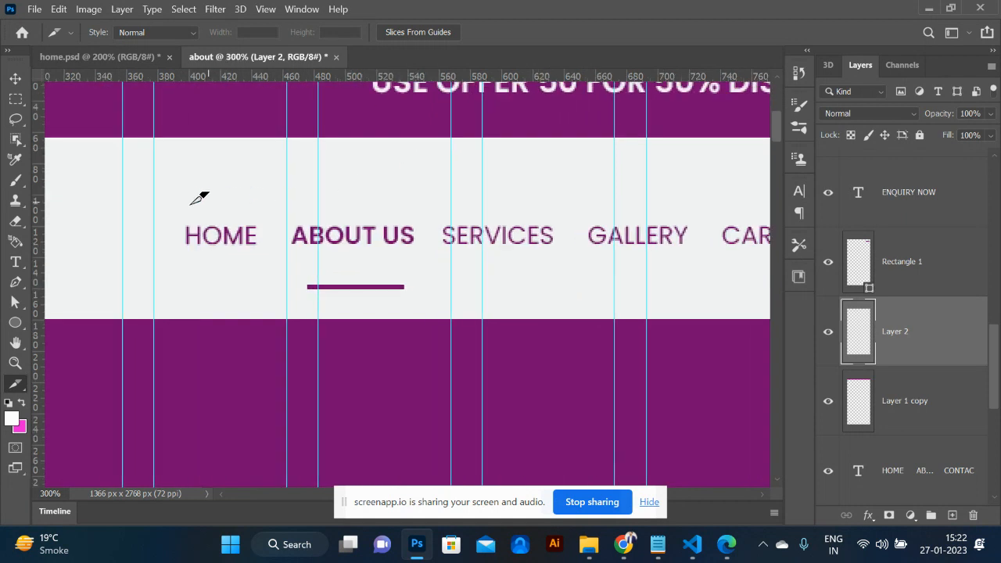
{"action": "left_click_drag", "start_coordinate": [173, 209], "coordinate": [265, 260]}
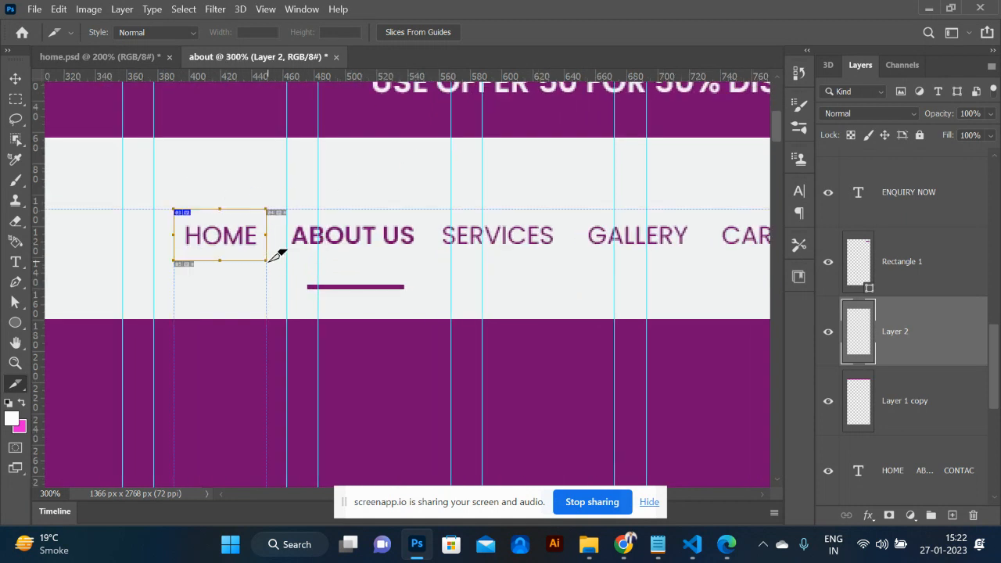
- Set the URL of the about document's HOME slice to home.html
{"action": "right_click", "coordinate": [234, 222]}
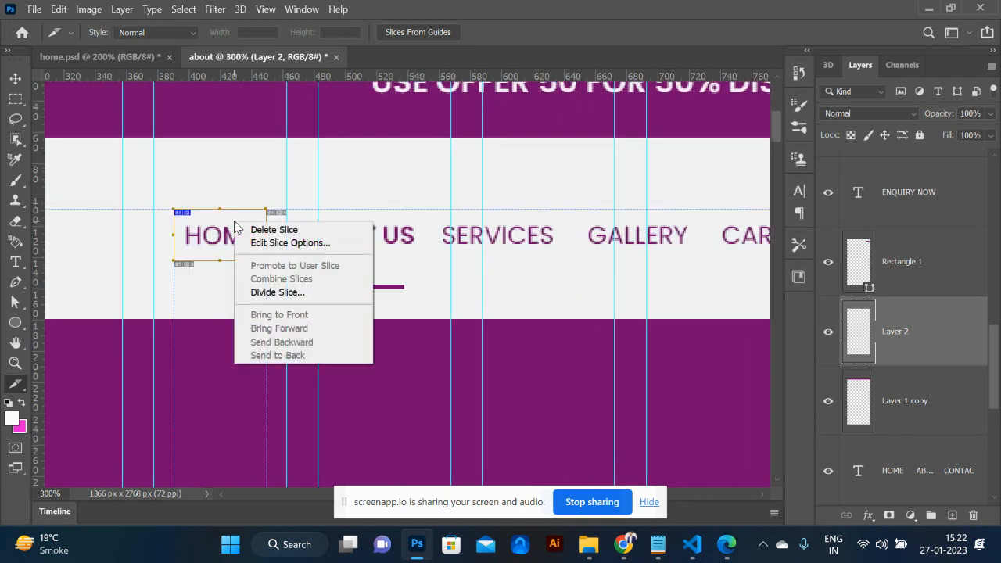
{"action": "left_click", "coordinate": [304, 244]}
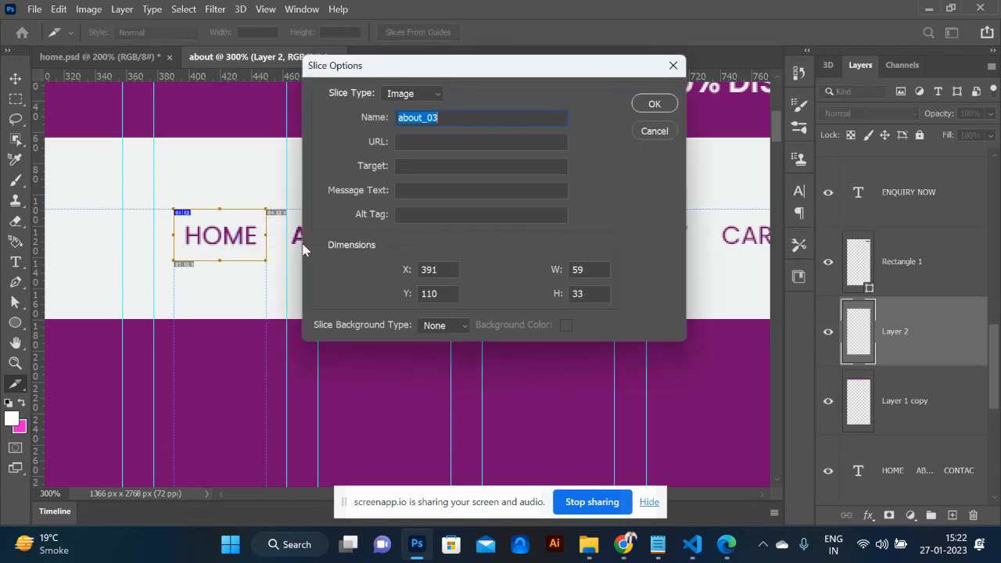
{"action": "left_click", "coordinate": [447, 139]}
{"action": "type", "text": "home.html"}
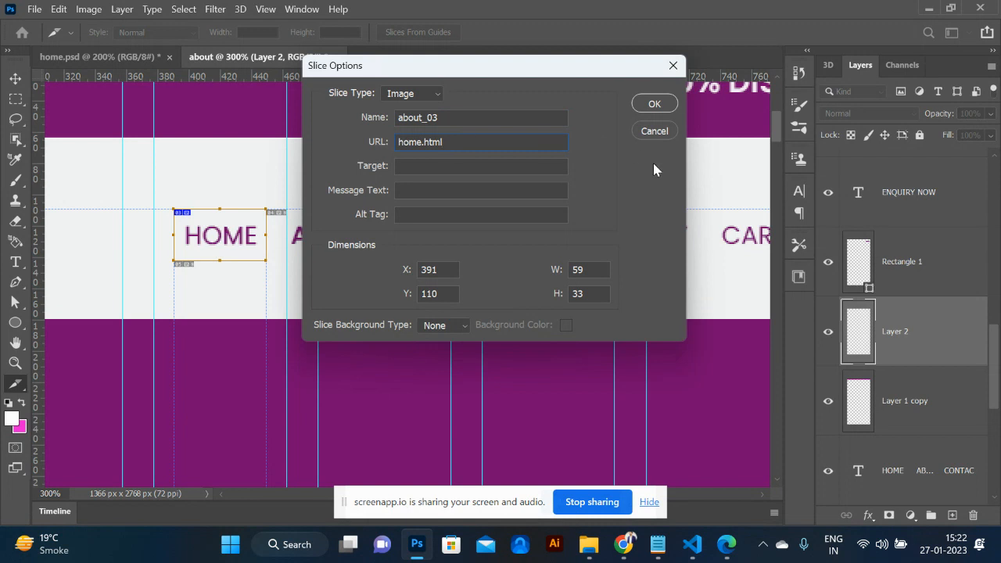
{"action": "left_click", "coordinate": [653, 105]}
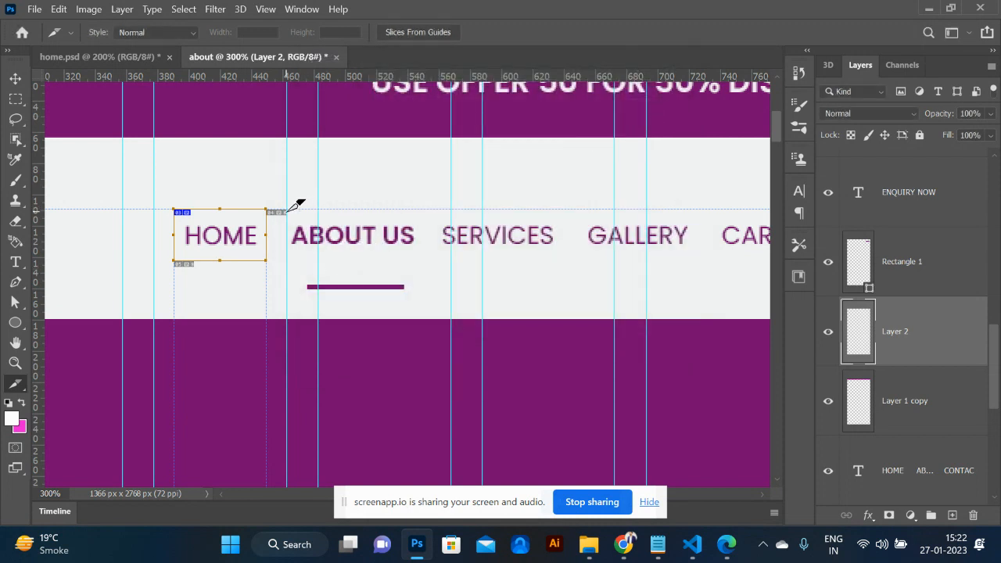
- Draw a slice about 87 x 33 px around ABOUT US in the about document and set its URL to about.html
{"action": "left_click_drag", "start_coordinate": [288, 209], "coordinate": [424, 259]}
{"action": "right_click", "coordinate": [400, 245]}
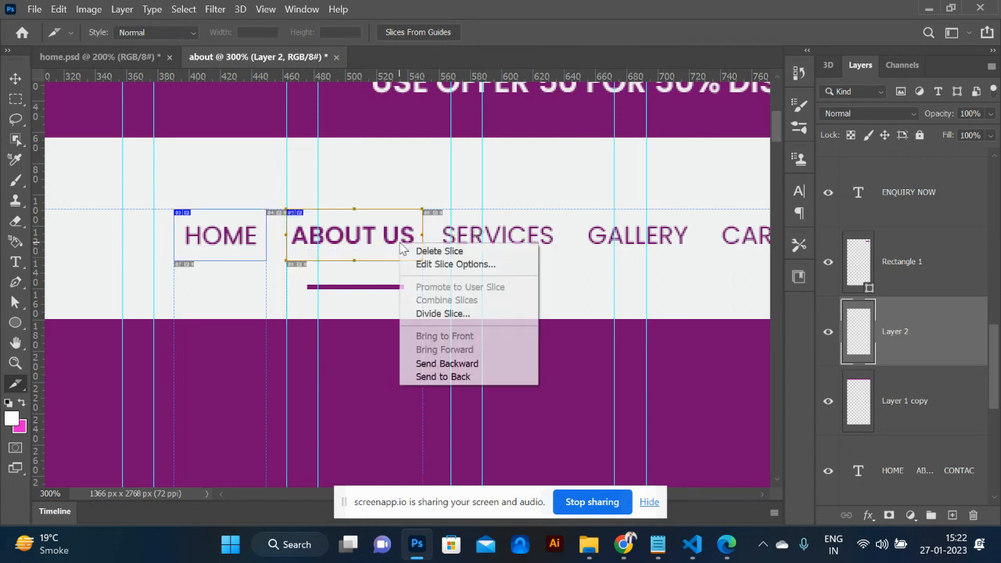
{"action": "left_click", "coordinate": [458, 265]}
{"action": "left_click", "coordinate": [446, 142]}
{"action": "type", "text": "bou"}
{"action": "key", "text": "BackSpace"}
{"action": "key", "text": "BackSpace"}
{"action": "key", "text": "BackSpace"}
{"action": "type", "text": "abo"}
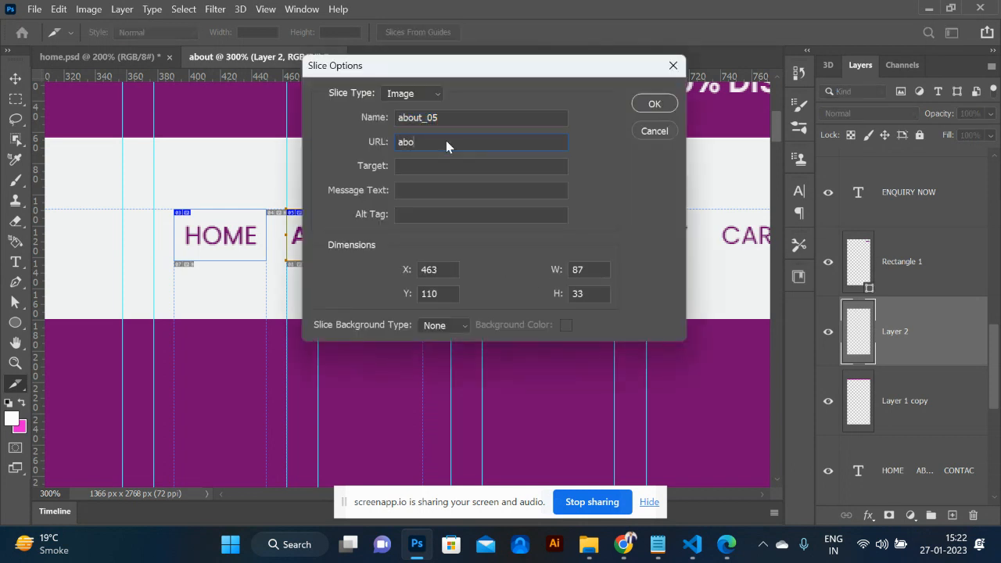
{"action": "type", "text": "ut.html"}
{"action": "key", "text": "Return"}
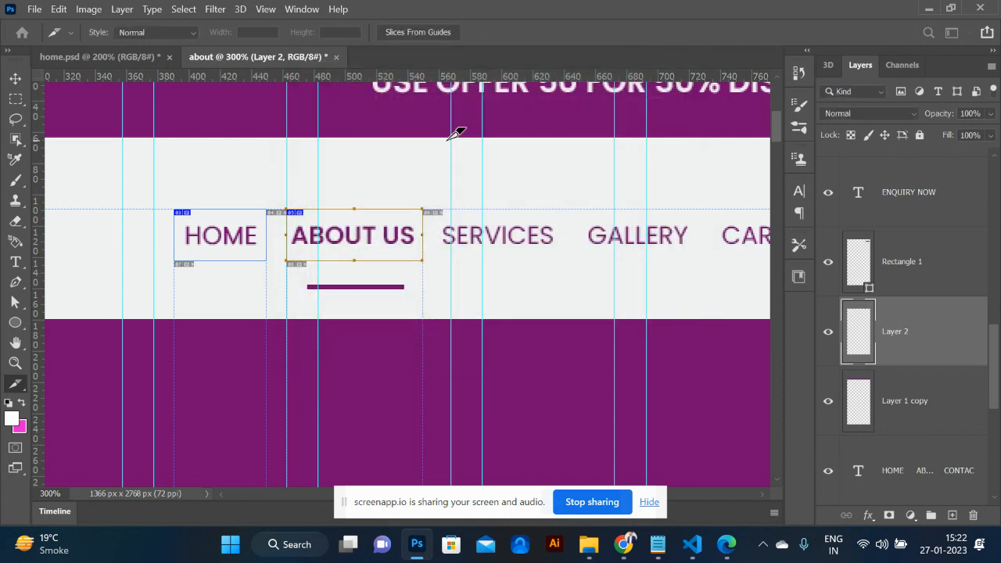
- Switch to the Google Meet call in Chrome, admit the waiting participant, and return to Photoshop
{"action": "key", "text": "alt+Tab"}
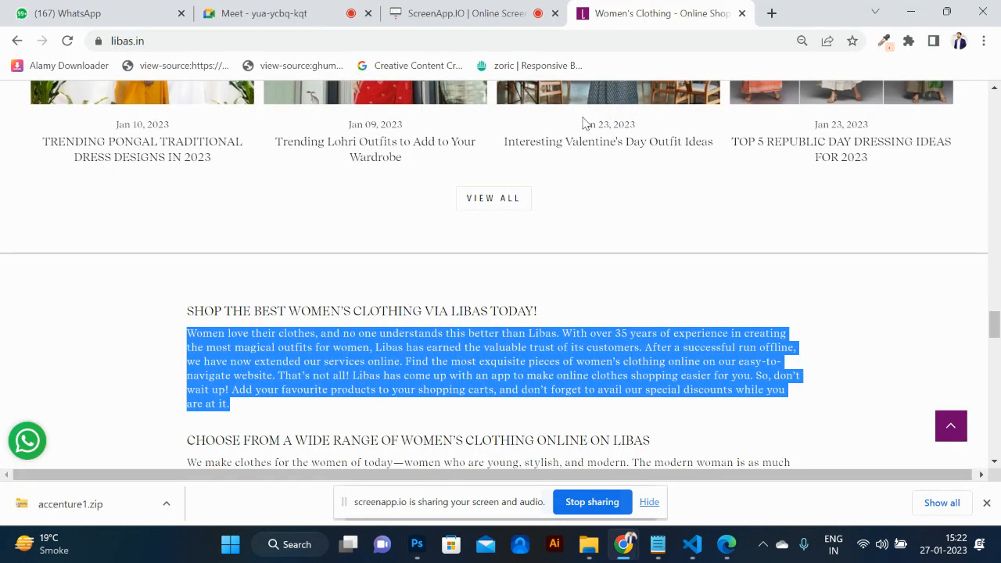
{"action": "left_click", "coordinate": [501, 13]}
{"action": "left_click", "coordinate": [341, 8]}
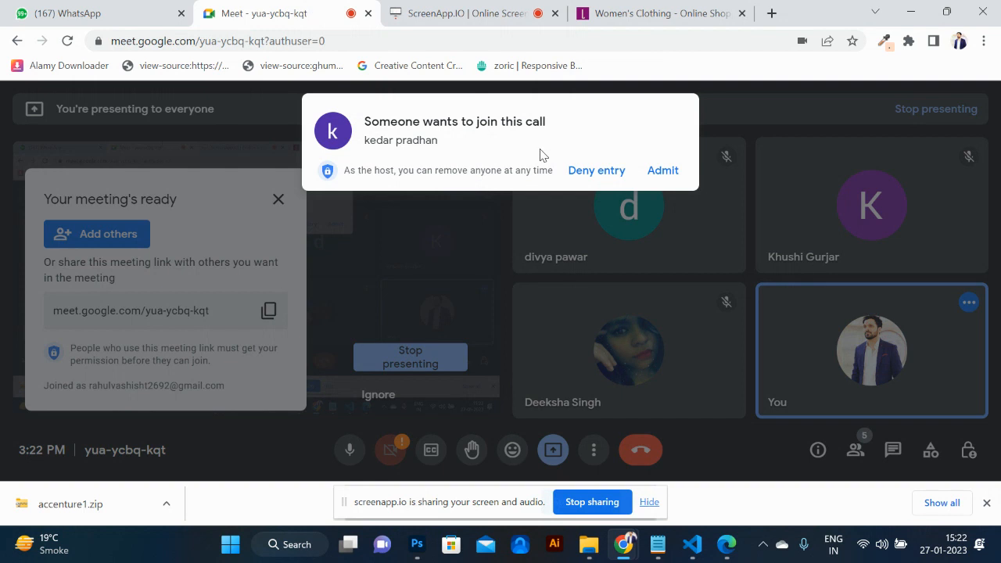
{"action": "left_click", "coordinate": [654, 174]}
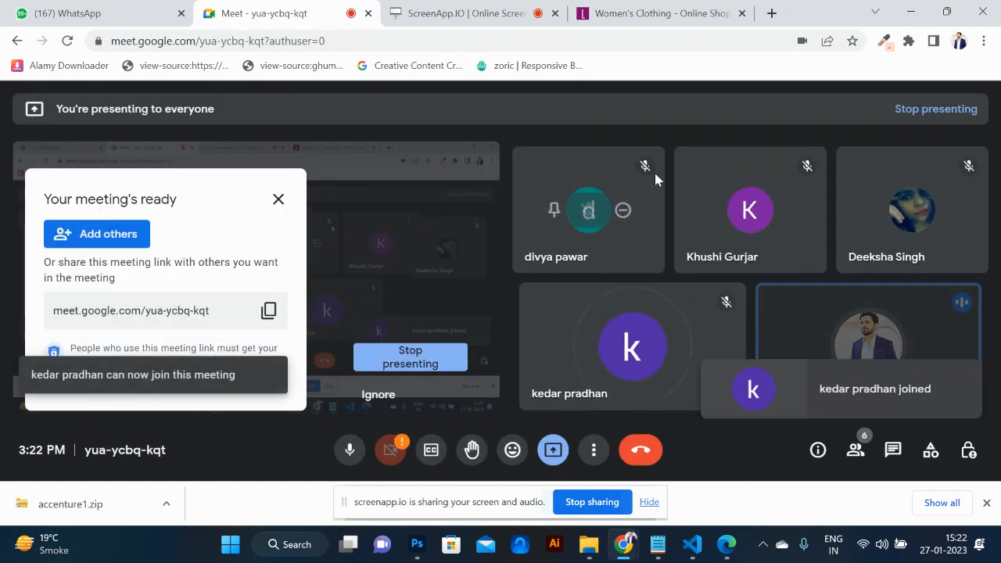
{"action": "key", "text": "alt+Tab"}
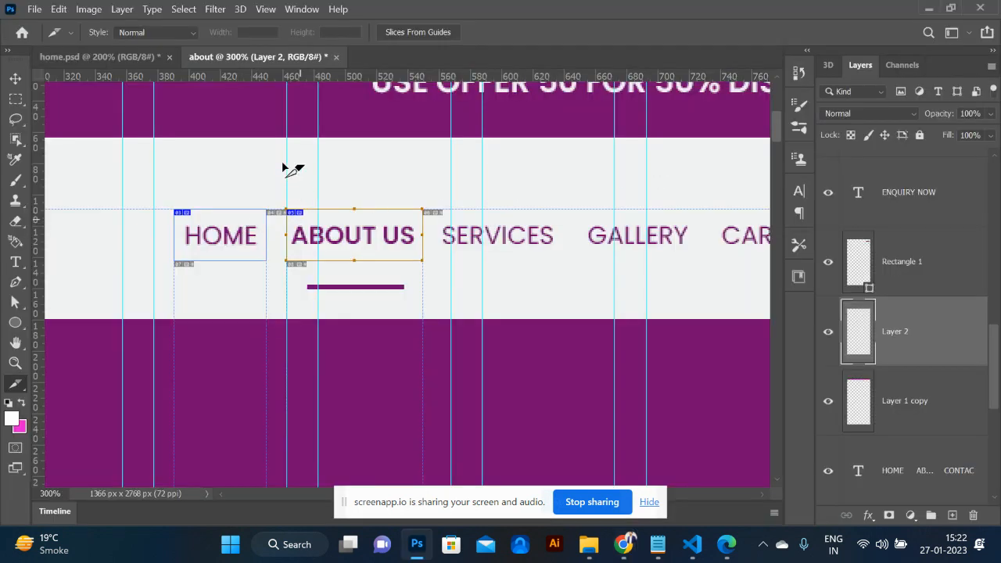
- Start a Save for Web export of home.psd as PNG-24 and set the save format to HTML and Images
{"action": "left_click", "coordinate": [108, 63]}
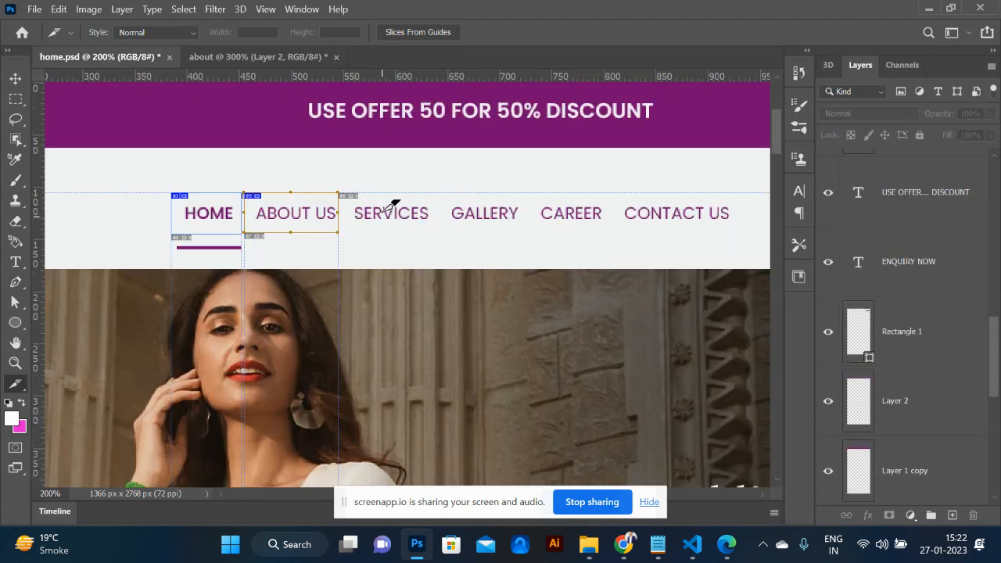
{"action": "key", "text": "ctrl+minus"}
{"action": "key", "text": "ctrl+minus"}
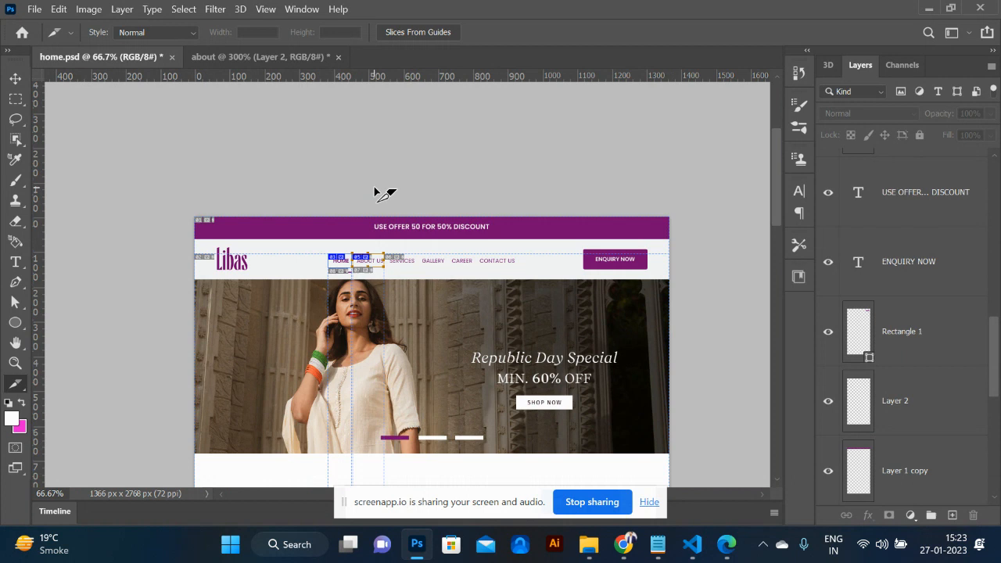
{"action": "left_click", "coordinate": [34, 9]}
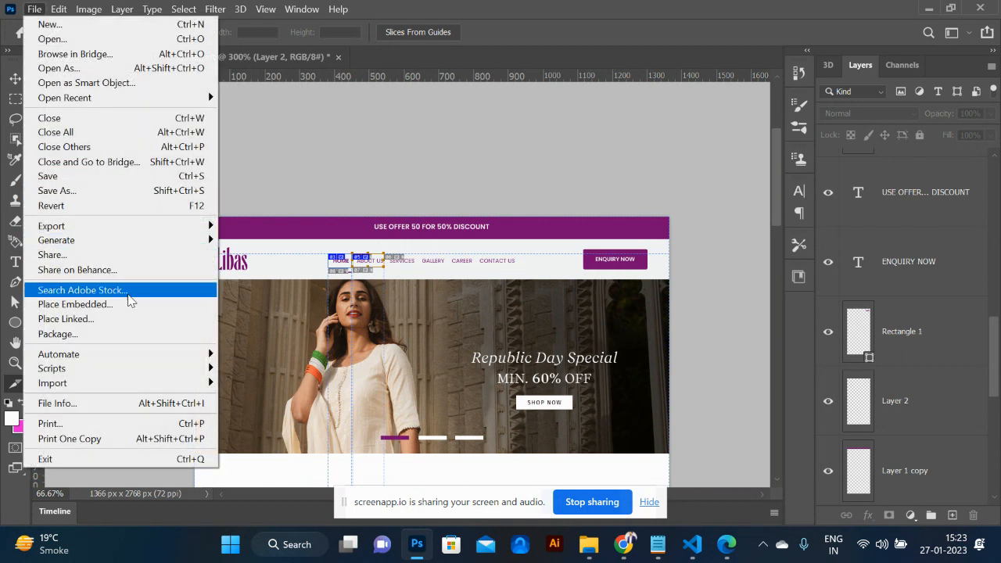
{"action": "mouse_move", "coordinate": [99, 226]}
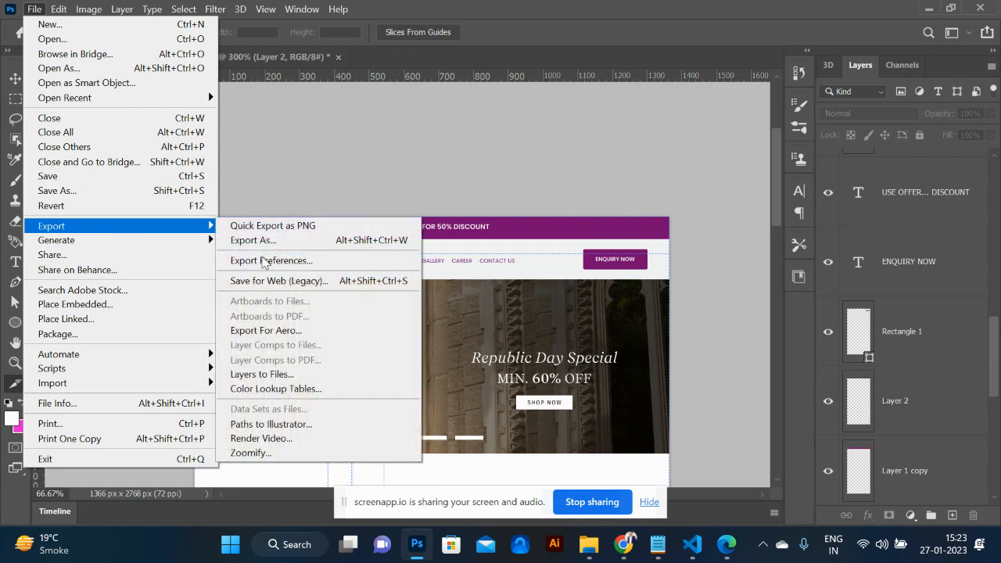
{"action": "left_click", "coordinate": [267, 283]}
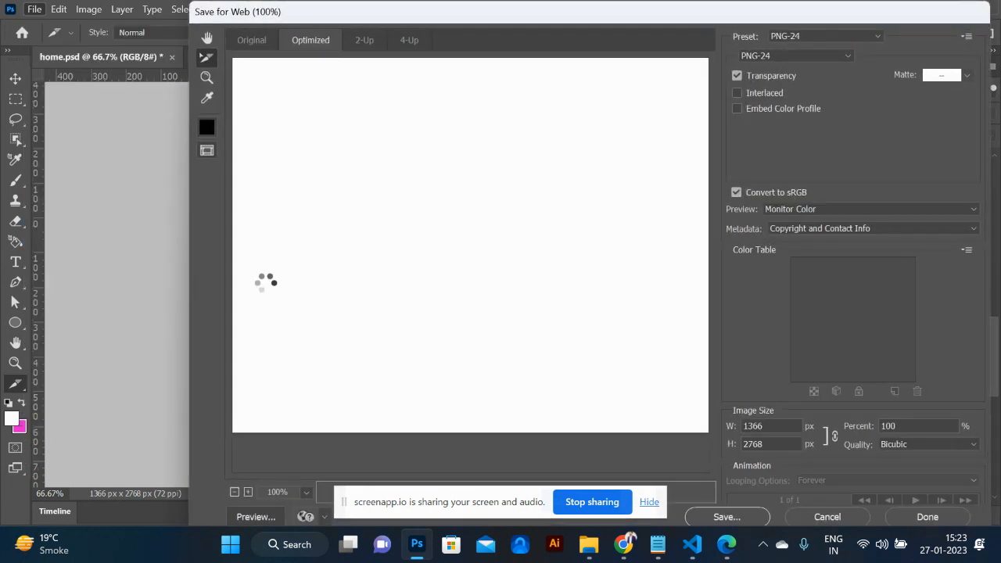
{"action": "left_click", "coordinate": [731, 516]}
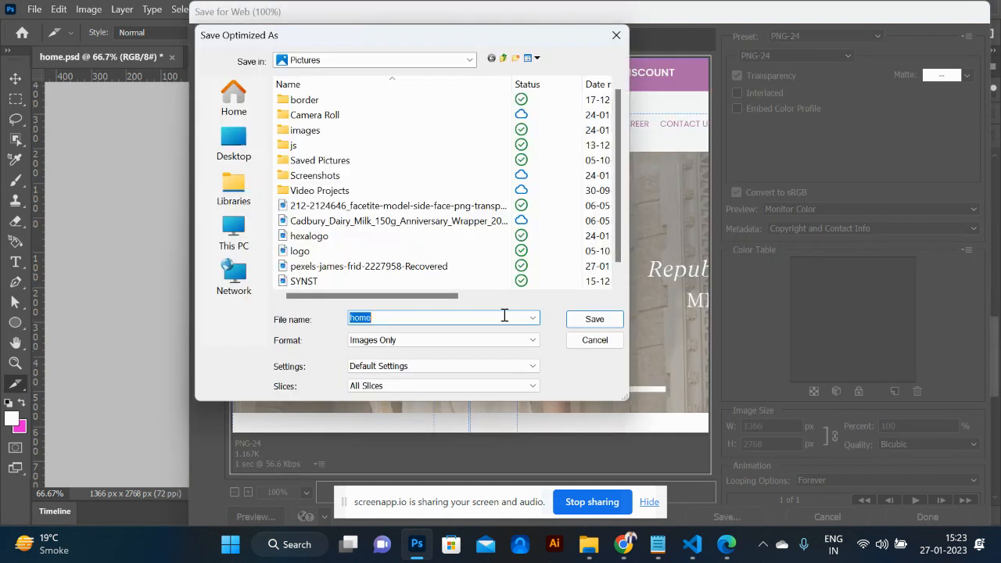
{"action": "left_click", "coordinate": [412, 341]}
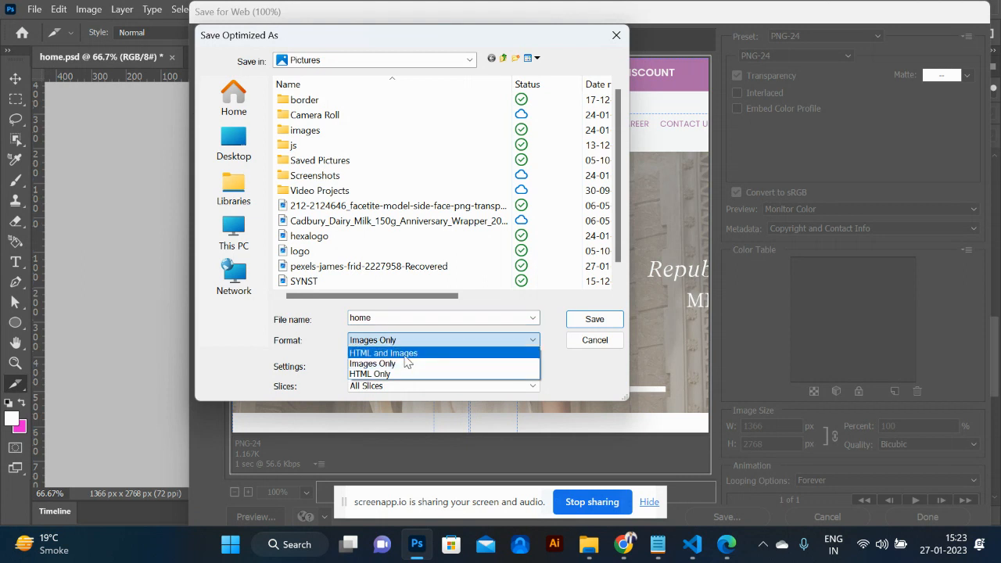
{"action": "left_click", "coordinate": [405, 353]}
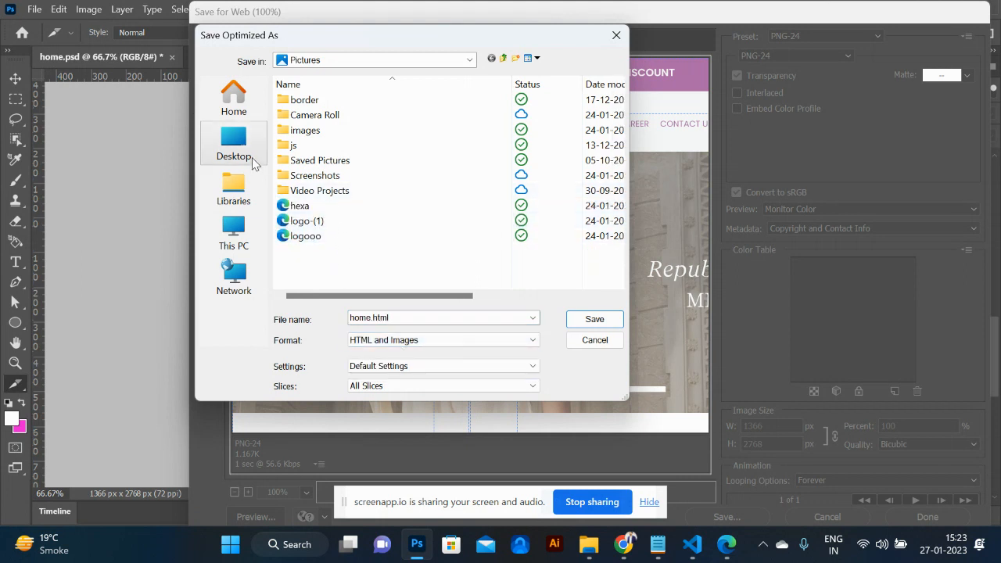
- Create a folder named web in the Music library and save the export there as home.html
{"action": "left_click", "coordinate": [234, 192]}
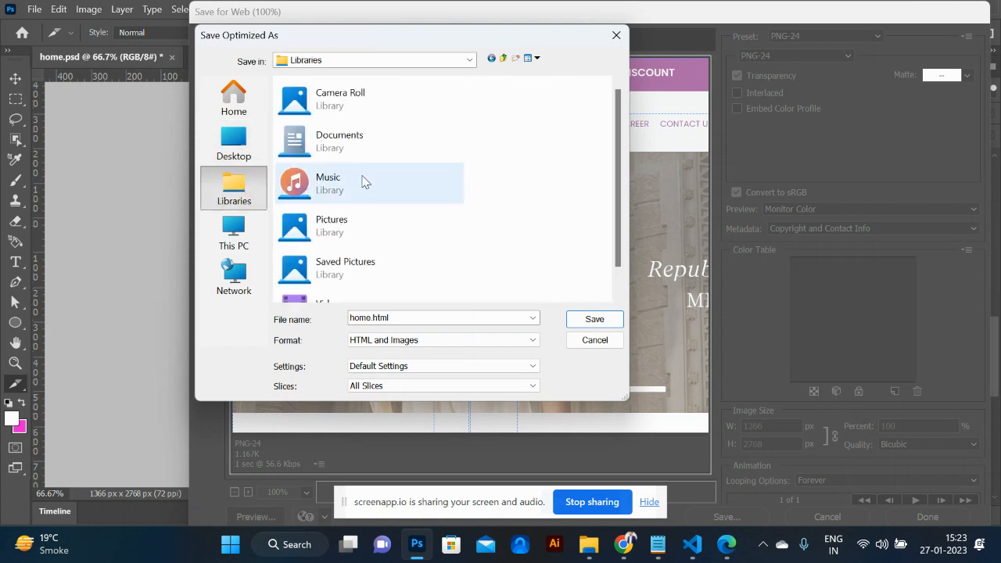
{"action": "double_click", "coordinate": [348, 192]}
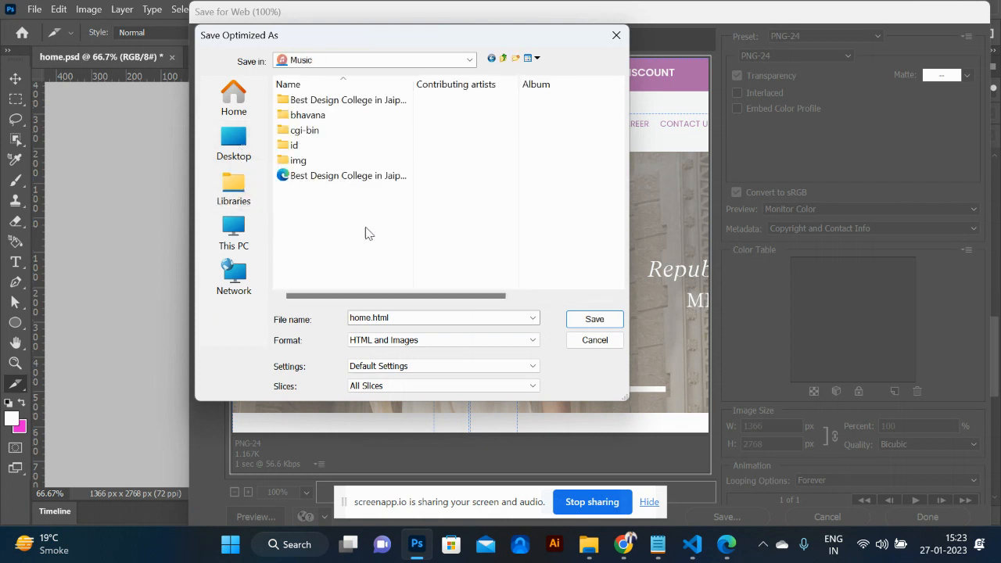
{"action": "left_click", "coordinate": [514, 58]}
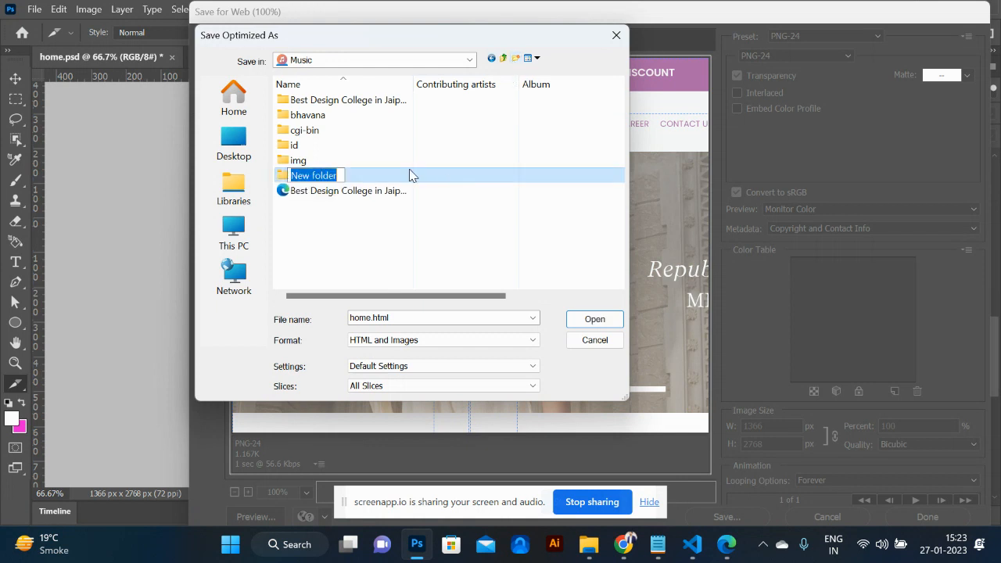
{"action": "key", "text": "BackSpace"}
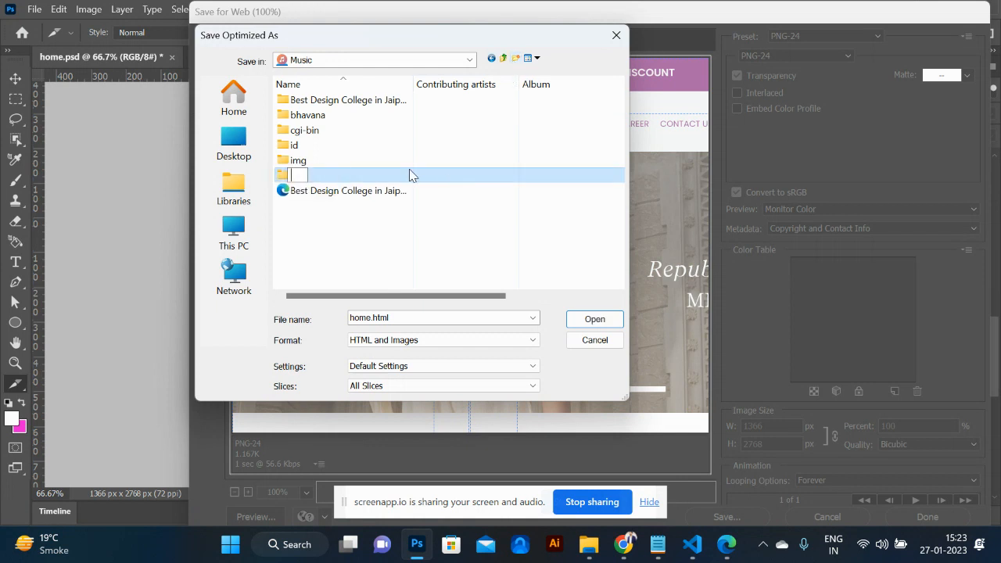
{"action": "type", "text": "web"}
{"action": "key", "text": "Return"}
{"action": "double_click", "coordinate": [348, 178]}
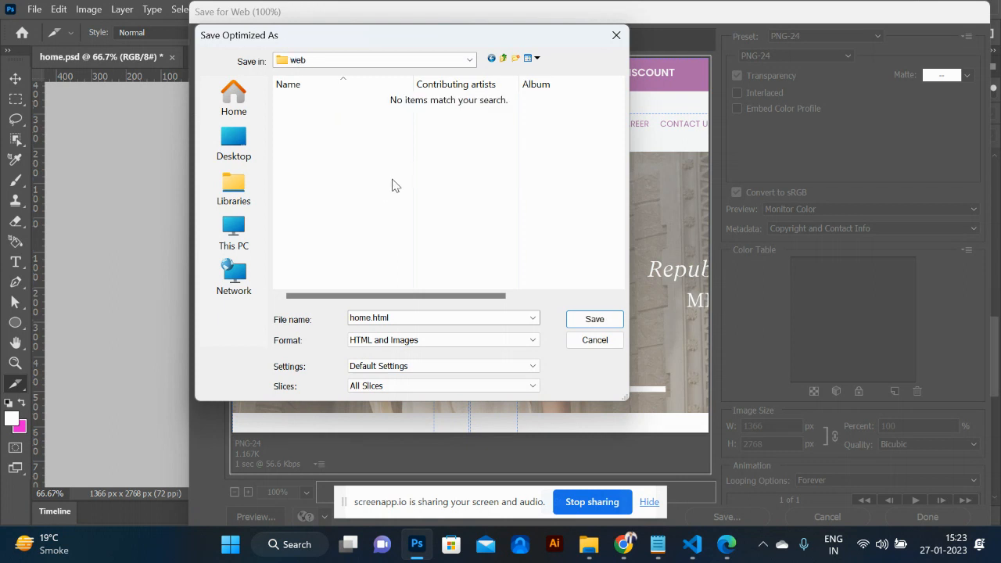
{"action": "left_click", "coordinate": [594, 318]}
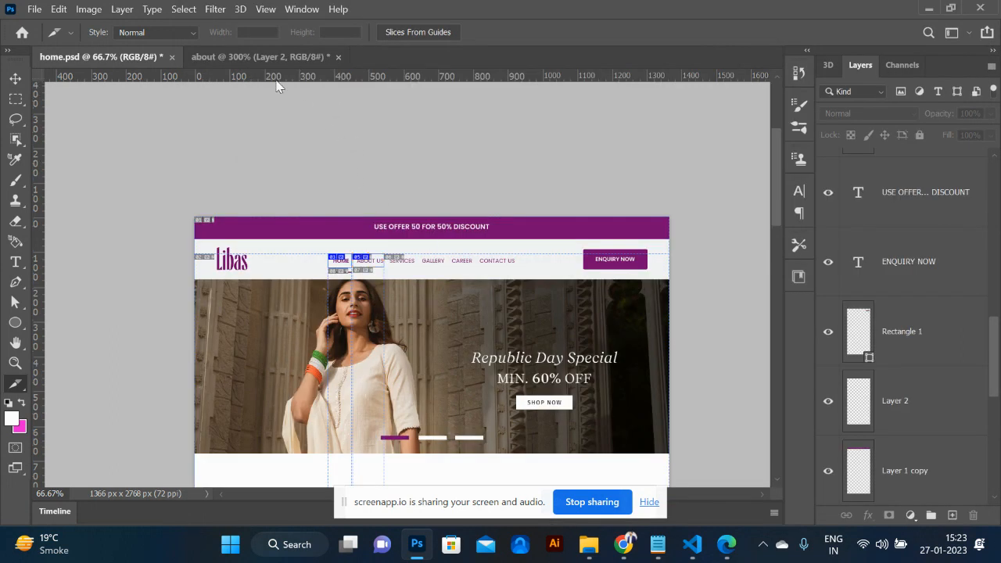
- Export the about document for the web as HTML and Images into the same web folder, keeping the file name about
{"action": "left_click", "coordinate": [269, 56]}
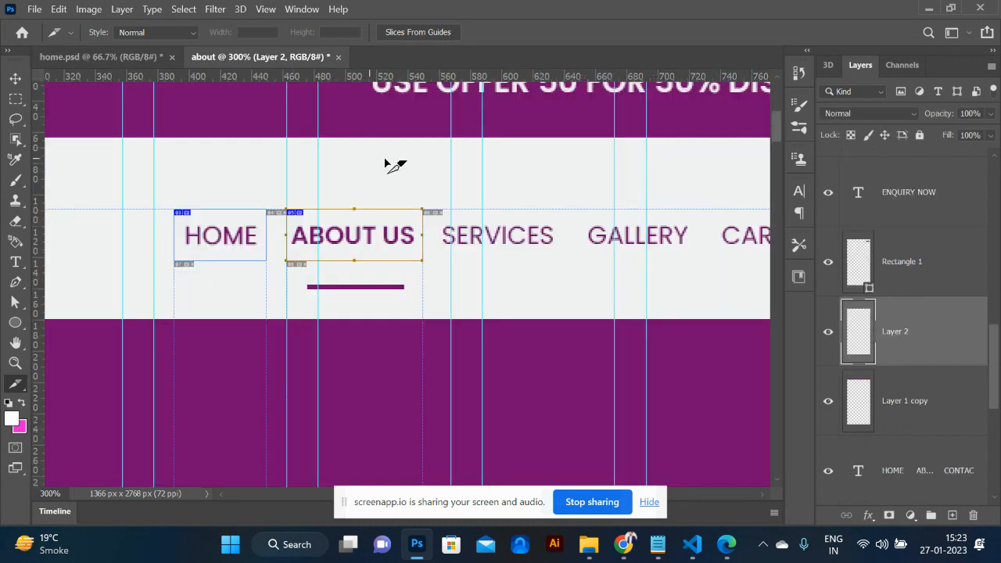
{"action": "key", "text": "ctrl+alt+shift+s"}
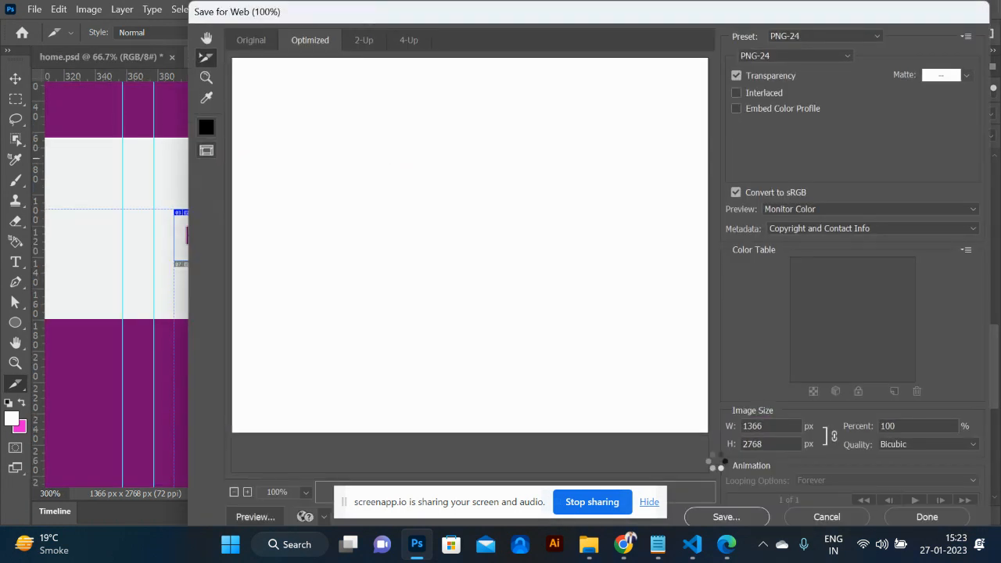
{"action": "left_click", "coordinate": [735, 516]}
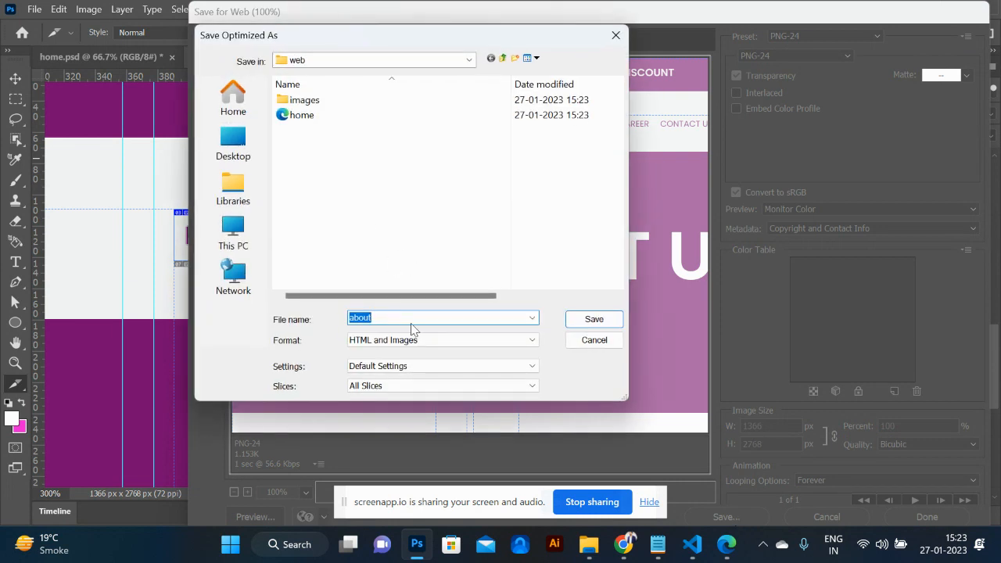
{"action": "left_click", "coordinate": [593, 319]}
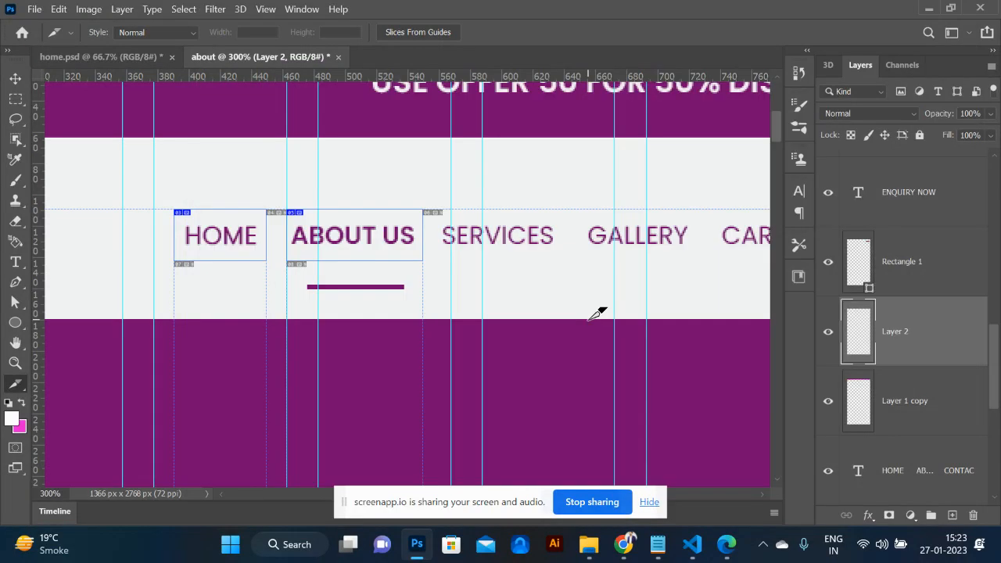
- Switch to File Explorer and open the web folder inside Music
{"action": "key", "text": "alt+Tab"}
{"action": "key", "text": "alt+Tab"}
{"action": "key", "text": "Tab"}
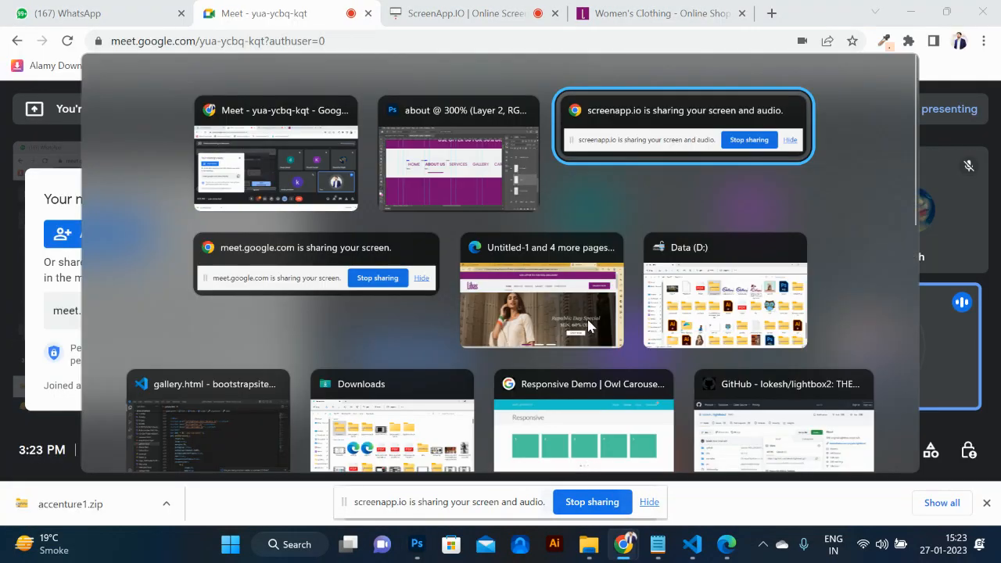
{"action": "key", "text": "Tab"}
{"action": "key", "text": "Tab"}
{"action": "key", "text": "Tab"}
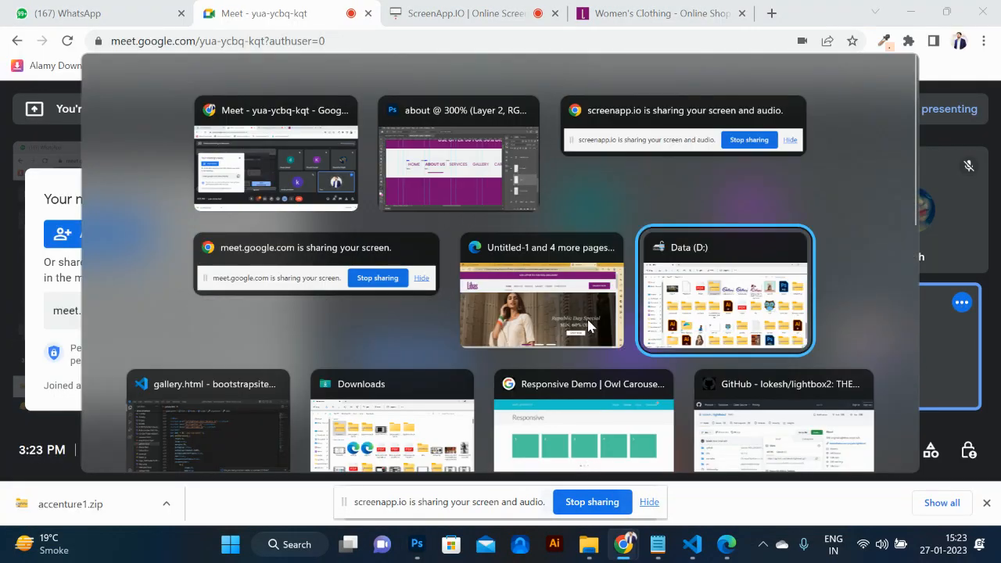
{"action": "left_click", "coordinate": [54, 196]}
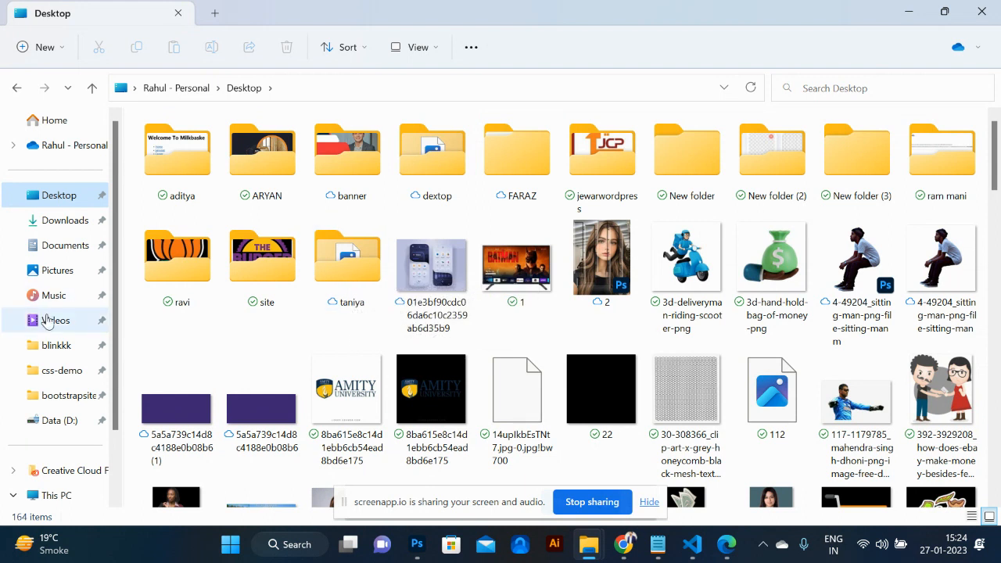
{"action": "left_click", "coordinate": [64, 301]}
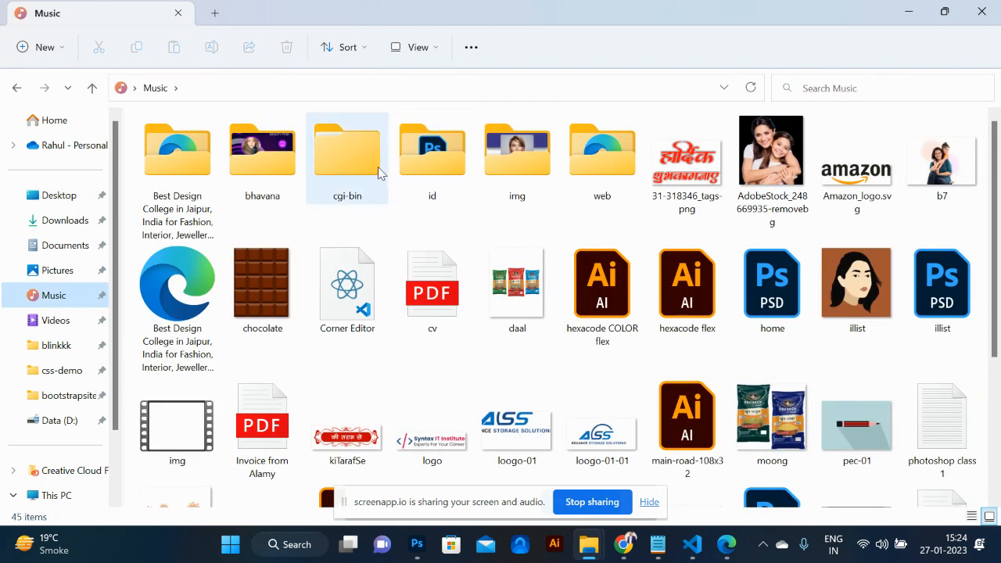
{"action": "left_click", "coordinate": [498, 169]}
{"action": "key", "text": "Right"}
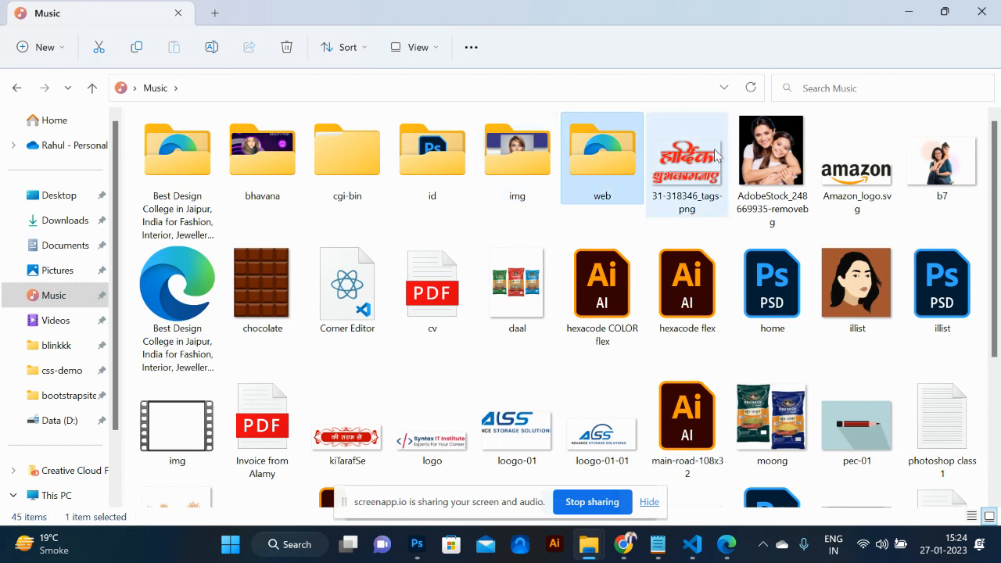
{"action": "double_click", "coordinate": [630, 162]}
- Open the exported home page from the web folder in the Chrome browser
{"action": "right_click", "coordinate": [213, 202]}
{"action": "mouse_move", "coordinate": [321, 278]}
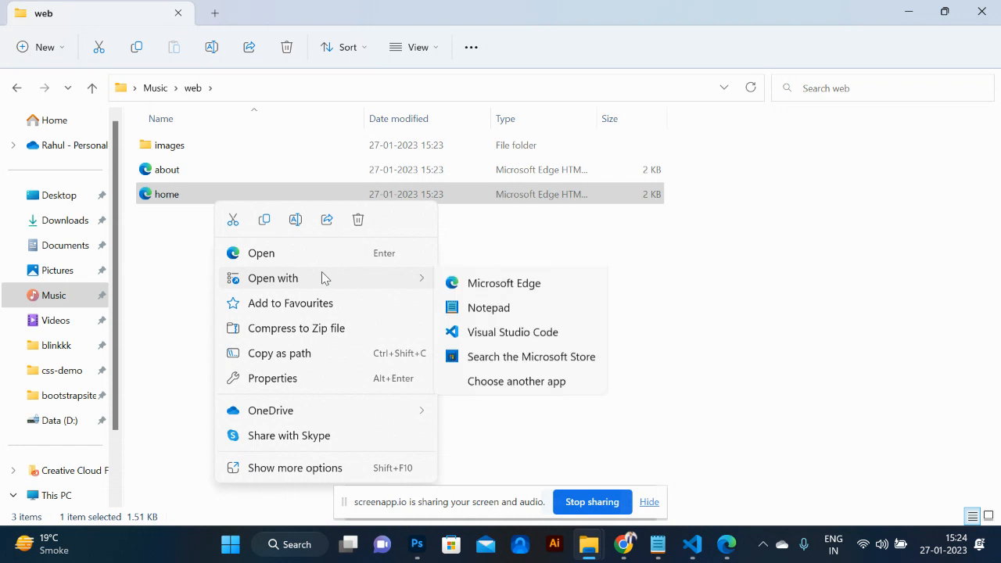
{"action": "left_click", "coordinate": [458, 282]}
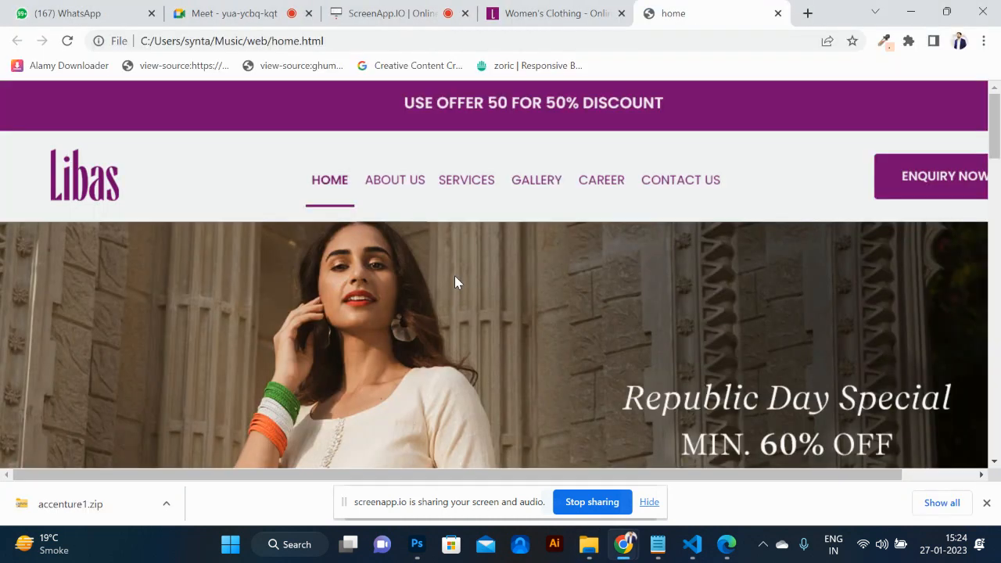
- Follow the ABOUT US link on the home page, look over the about page, and return through its HOME link
{"action": "left_click", "coordinate": [400, 181]}
{"action": "scroll", "coordinate": [445, 310], "scroll_direction": "down", "scroll_amount": 11}
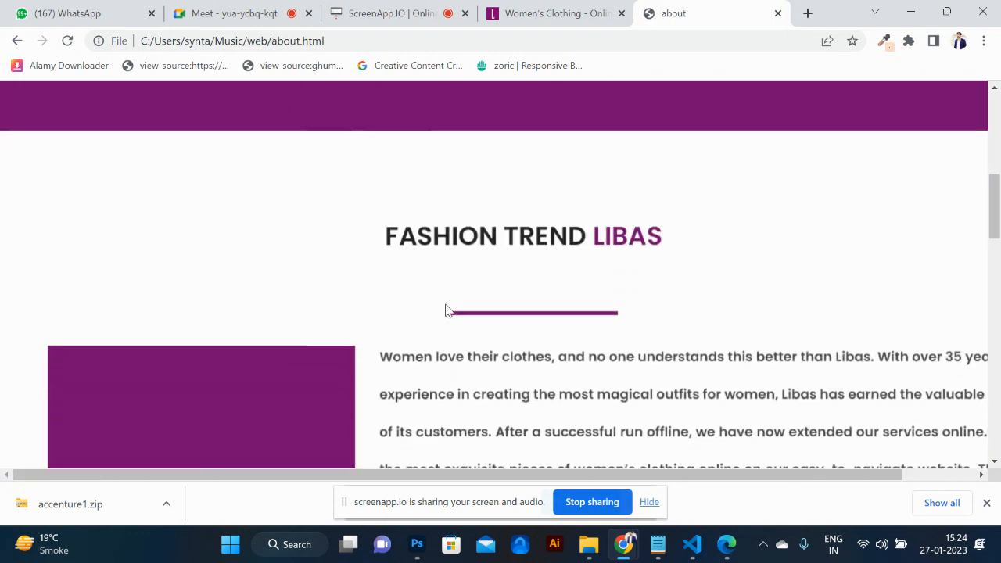
{"action": "scroll", "coordinate": [446, 310], "scroll_direction": "up", "scroll_amount": 11}
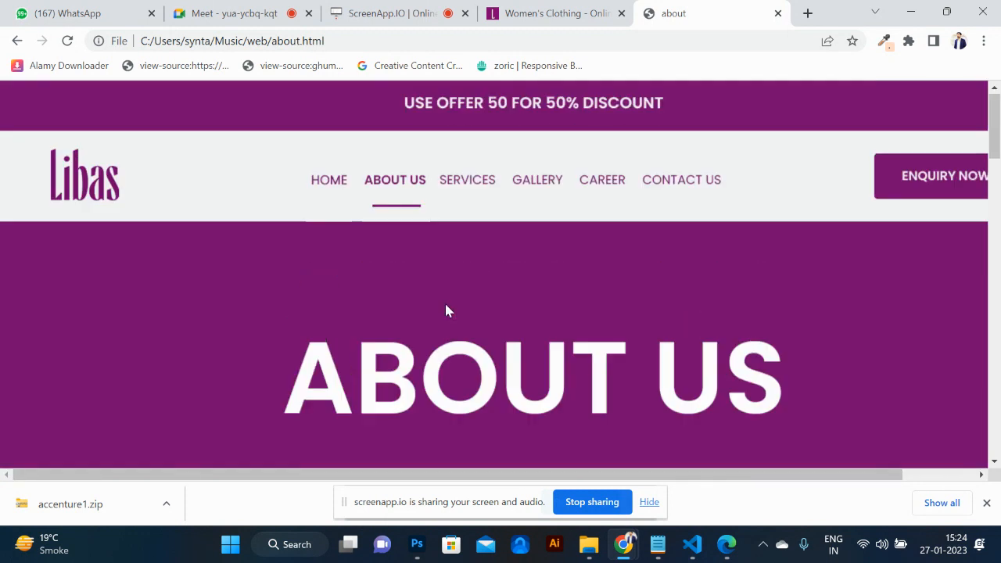
{"action": "left_click", "coordinate": [331, 184]}
{"action": "key", "text": "ctrl+minus"}
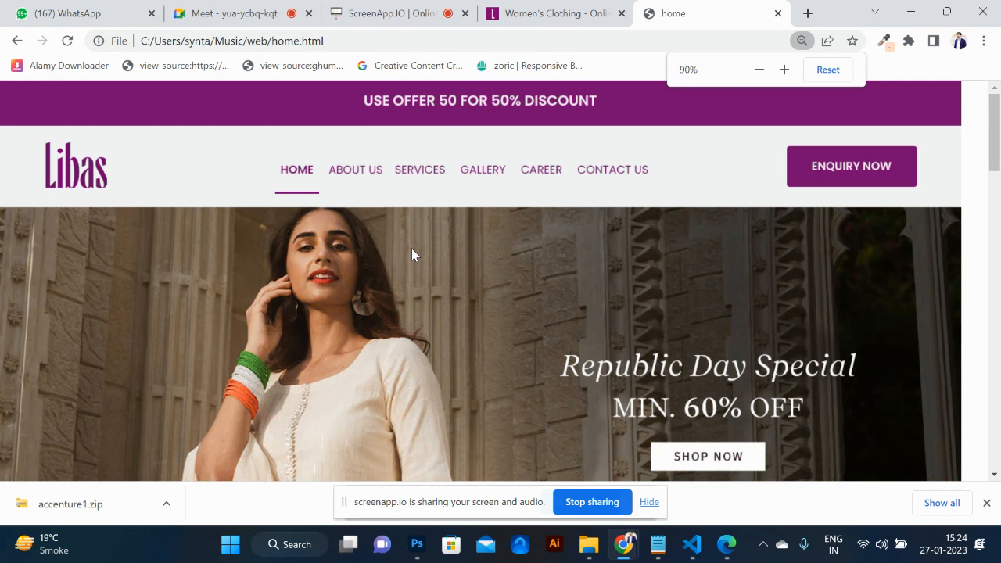
- Test the HOME and ABOUT US navigation links repeatedly, ending on the about page
{"action": "left_click", "coordinate": [351, 177]}
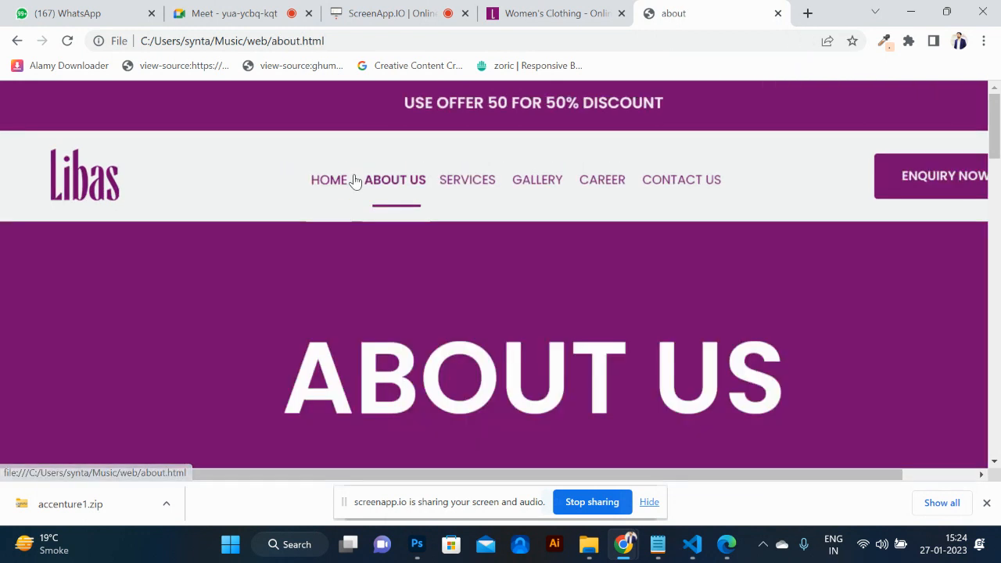
{"action": "left_click", "coordinate": [331, 184]}
{"action": "left_click", "coordinate": [373, 172]}
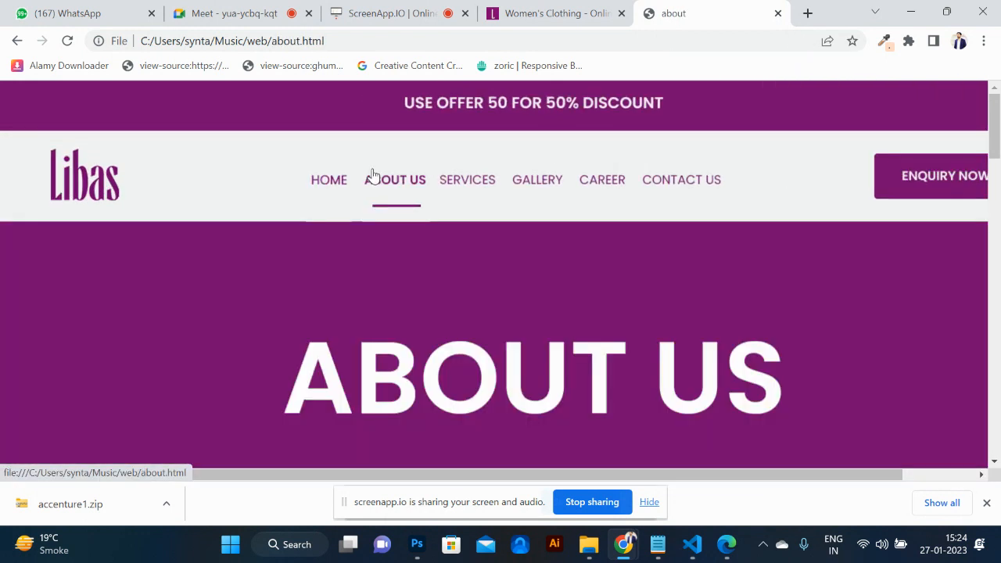
{"action": "key", "text": "ctrl+minus"}
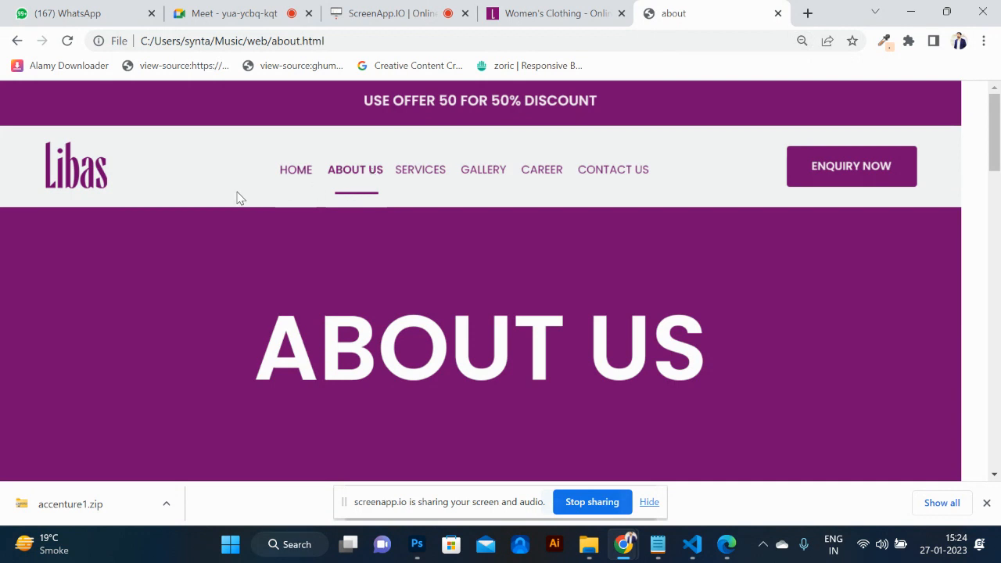
{"action": "left_click", "coordinate": [304, 172]}
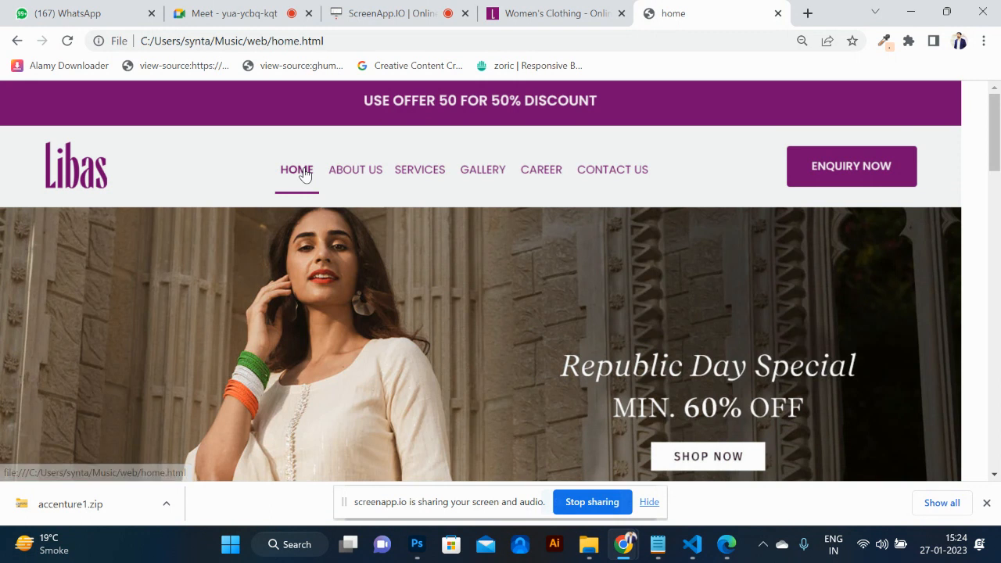
{"action": "left_click", "coordinate": [346, 174]}
{"action": "scroll", "coordinate": [348, 178], "scroll_direction": "down", "scroll_amount": 3}
{"action": "scroll", "coordinate": [348, 178], "scroll_direction": "down", "scroll_amount": 2}
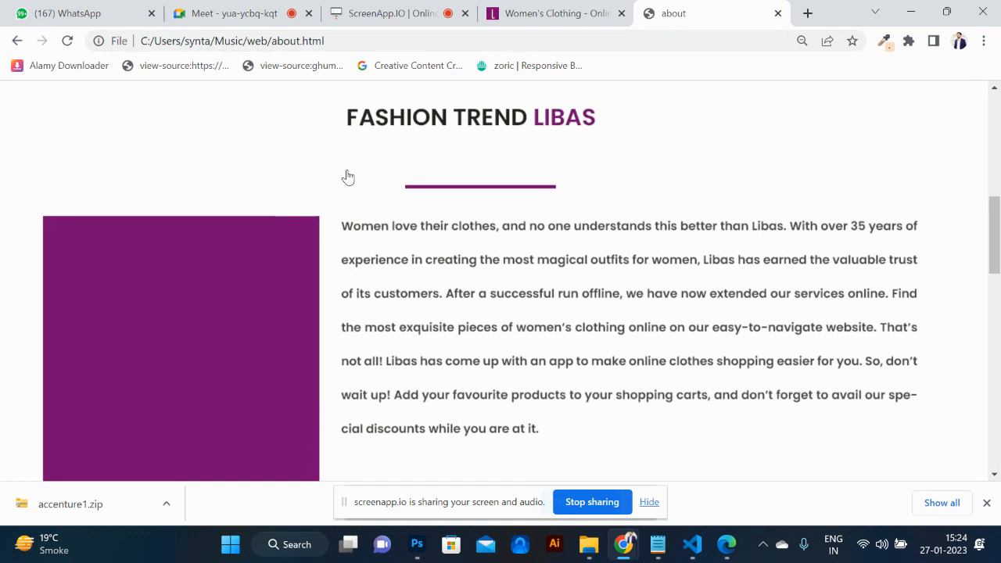
{"action": "scroll", "coordinate": [347, 174], "scroll_direction": "up", "scroll_amount": 7}
{"action": "left_click", "coordinate": [293, 181]}
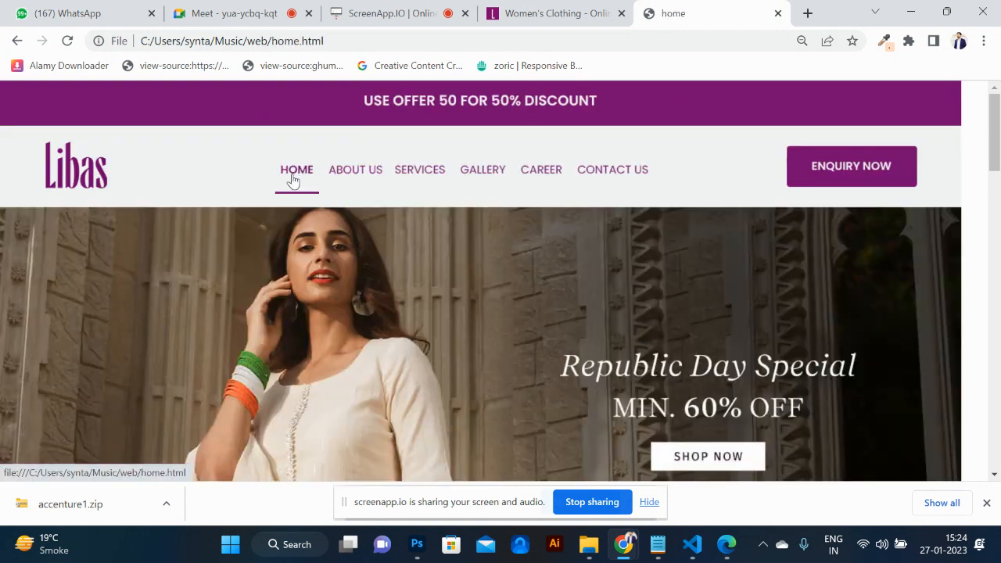
{"action": "left_click", "coordinate": [358, 179]}
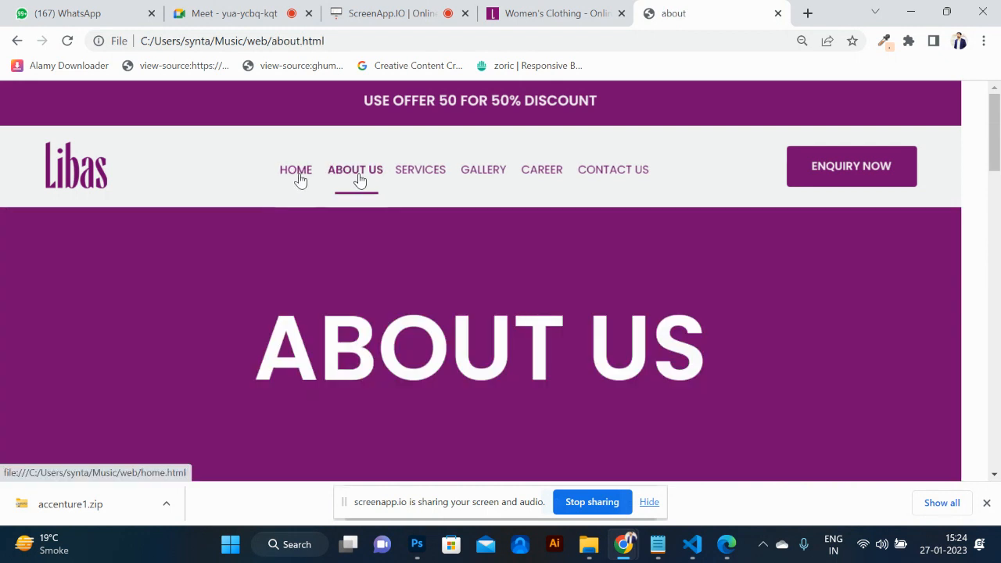
- Test the HOME and ABOUT US navigation links once more, finishing on the home page
{"action": "left_click", "coordinate": [301, 178]}
{"action": "left_click", "coordinate": [342, 179]}
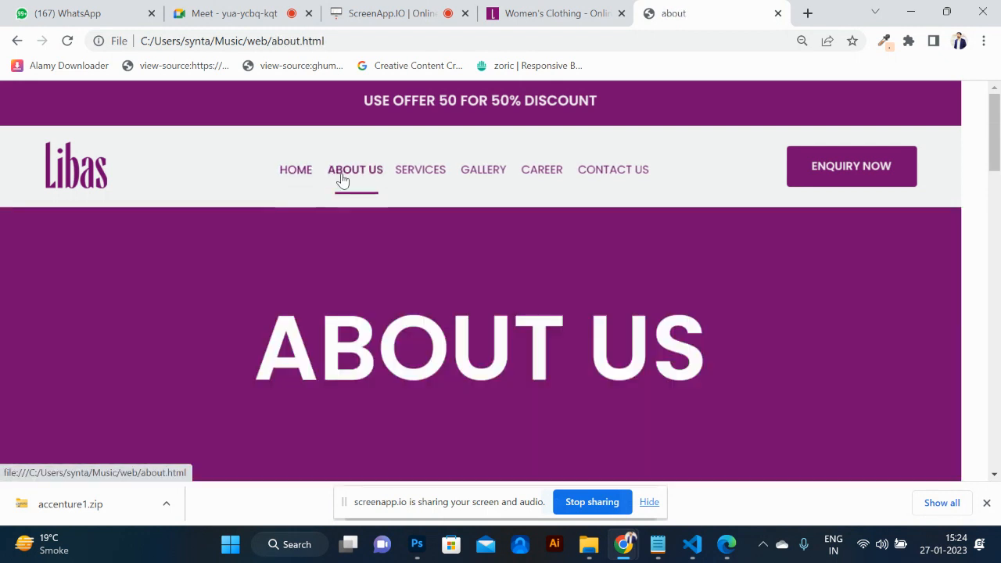
{"action": "left_click", "coordinate": [297, 179]}
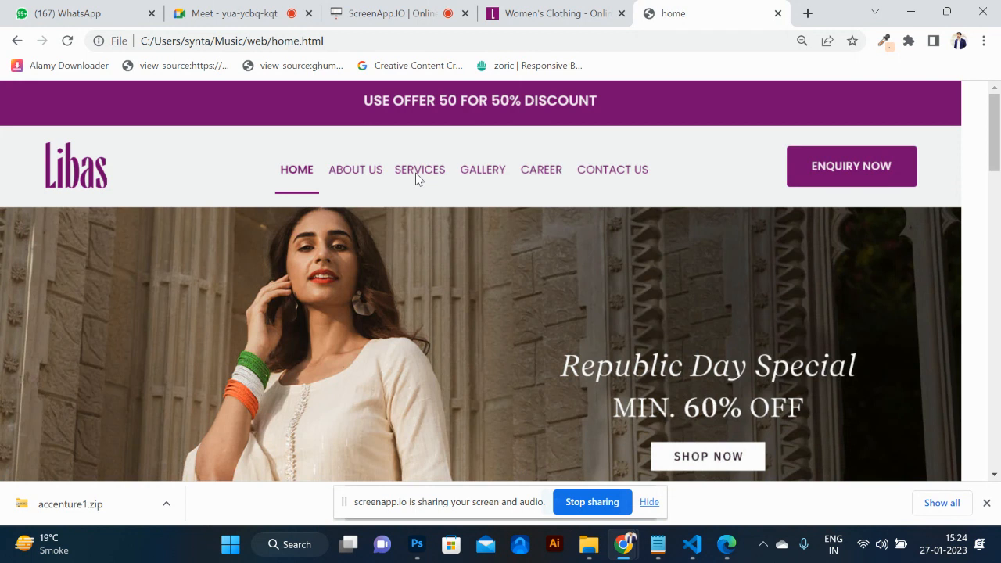
- Switch back to Photoshop and look over the about page design
{"action": "key", "text": "alt+Tab"}
{"action": "key", "text": "alt+Tab"}
{"action": "key", "text": "Tab"}
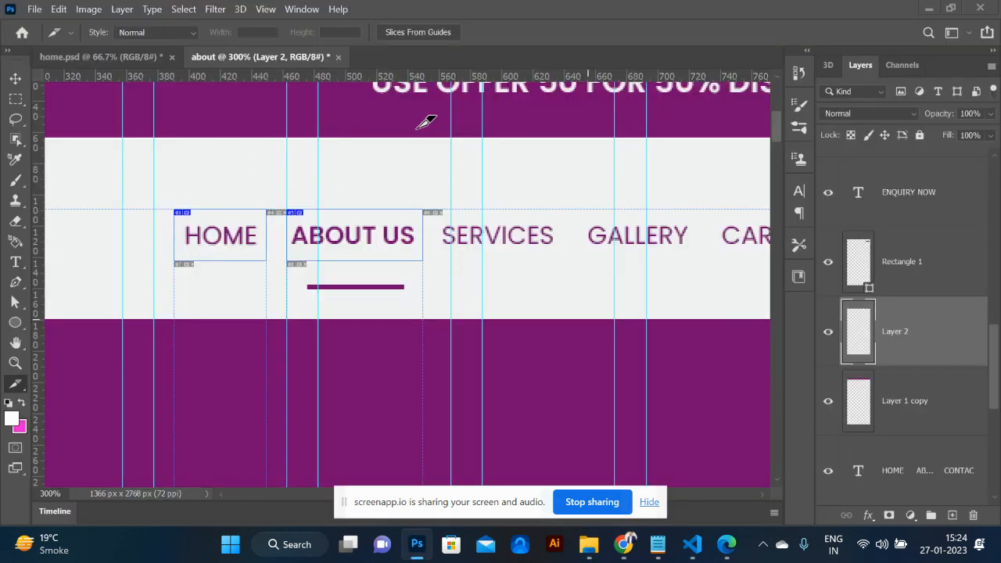
{"action": "key", "text": "ctrl+minus"}
{"action": "key", "text": "ctrl+minus"}
{"action": "key", "text": "ctrl+minus"}
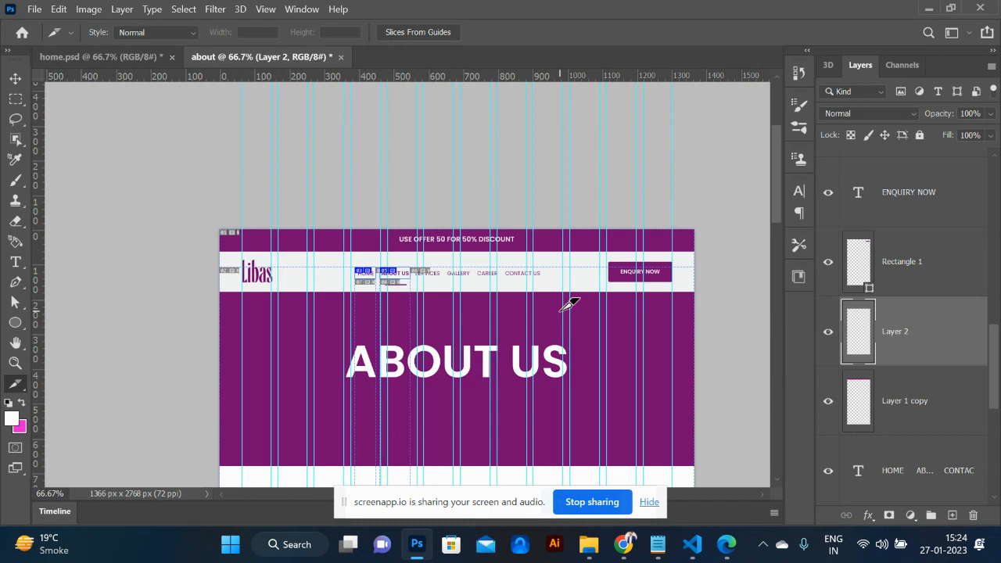
{"action": "scroll", "coordinate": [454, 357], "scroll_direction": "down", "scroll_amount": 5}
{"action": "scroll", "coordinate": [454, 358], "scroll_direction": "up", "scroll_amount": 4}
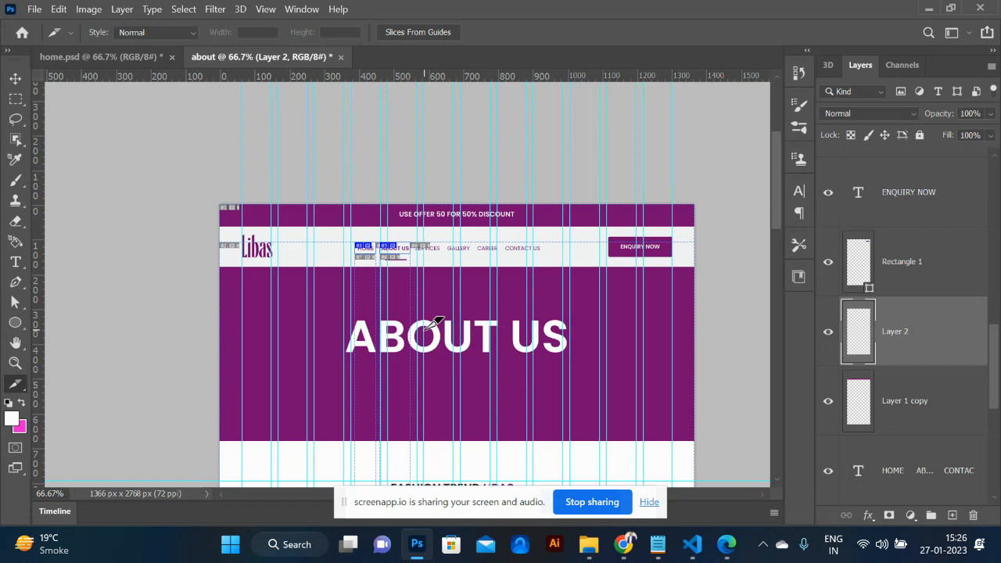
- Duplicate the about document as a new document named service
{"action": "key", "text": "ctrl+plus"}
{"action": "key", "text": "ctrl+plus"}
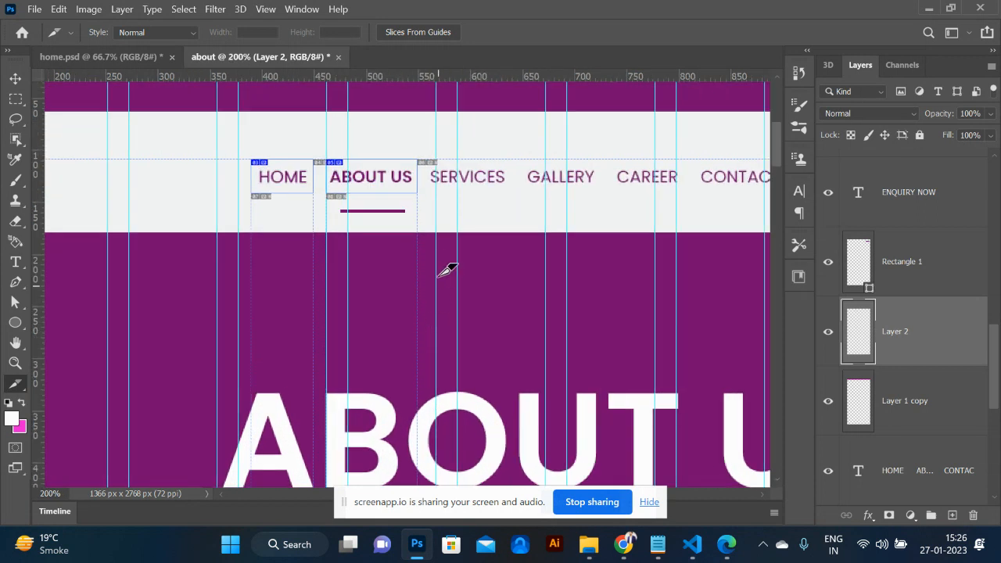
{"action": "left_click", "coordinate": [89, 9]}
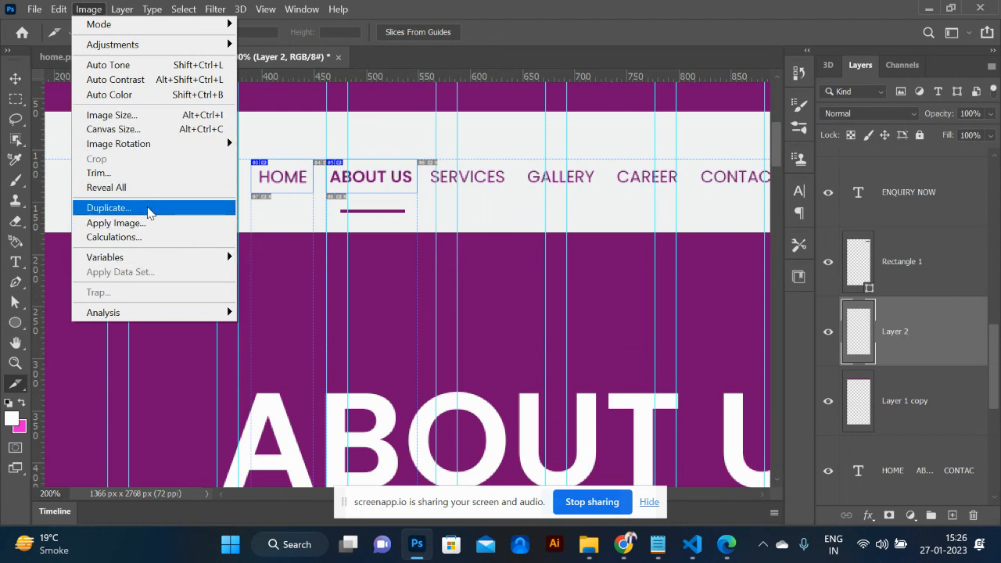
{"action": "left_click", "coordinate": [149, 210]}
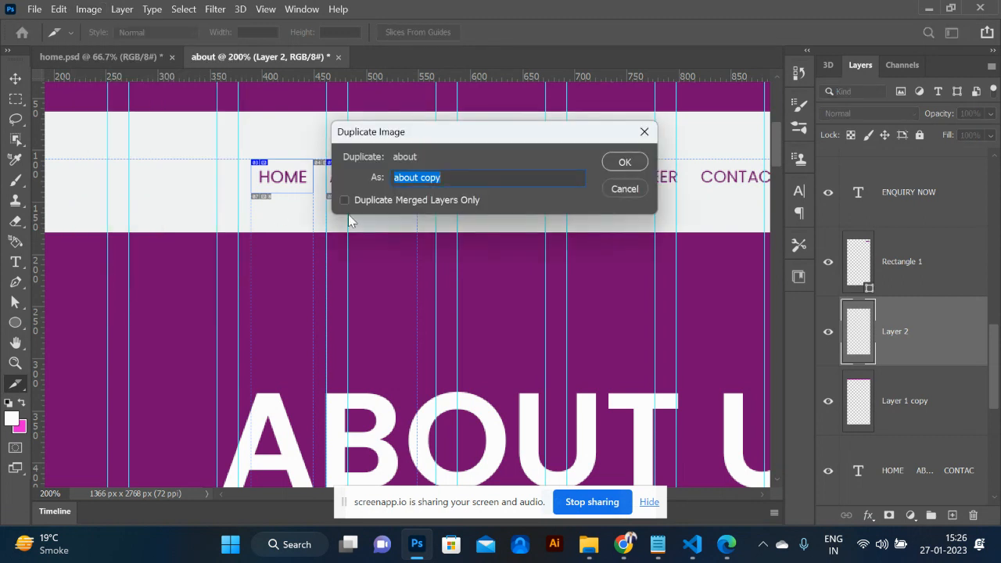
{"action": "type", "text": "service."}
{"action": "key", "text": "BackSpace"}
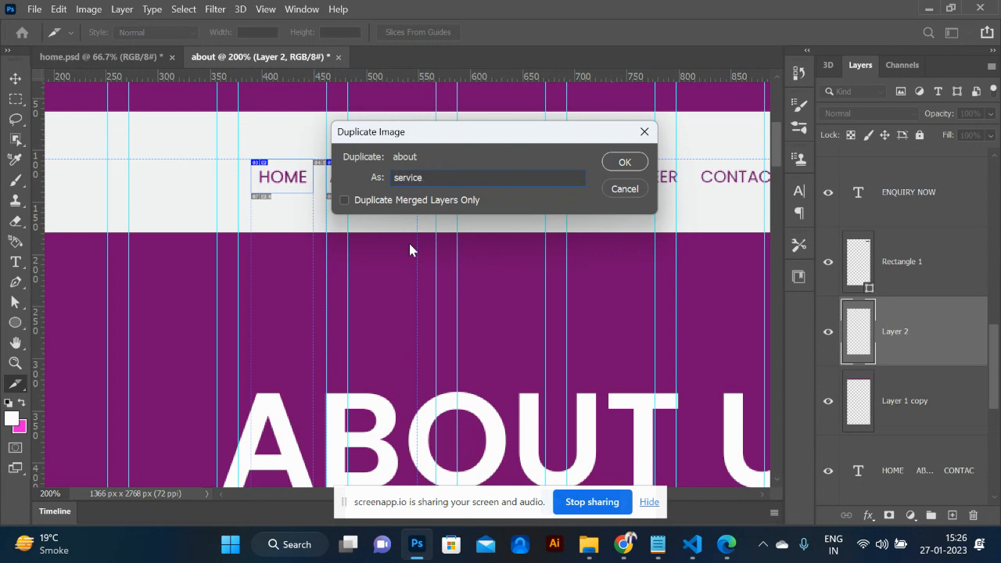
{"action": "left_click", "coordinate": [625, 162]}
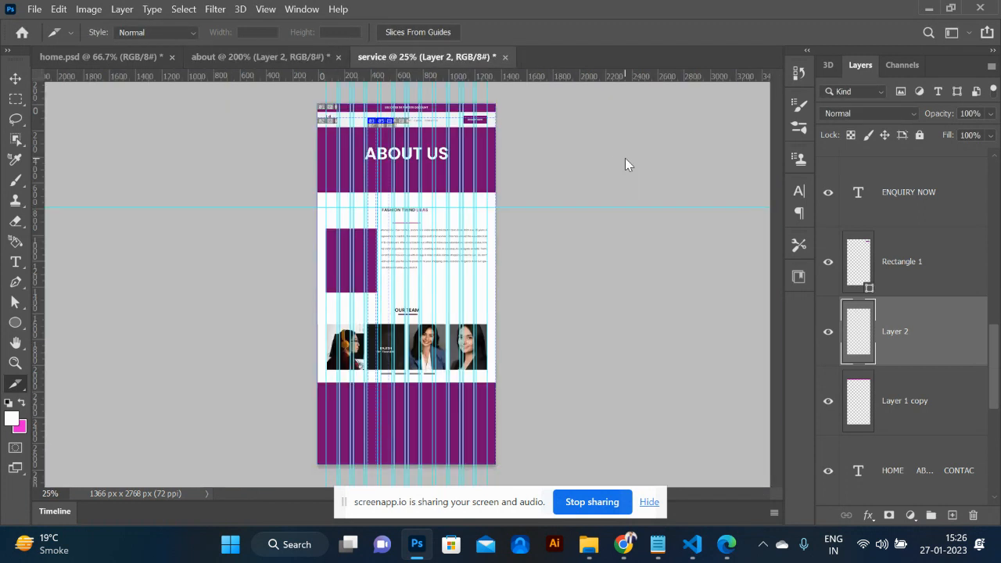
- Draw a slice about 95 by 33 px around SERVICES in the service page's navigation
{"action": "key", "text": "ctrl+plus"}
{"action": "key", "text": "ctrl+plus"}
{"action": "key", "text": "ctrl+plus"}
{"action": "scroll", "coordinate": [375, 109], "scroll_direction": "up", "scroll_amount": 5}
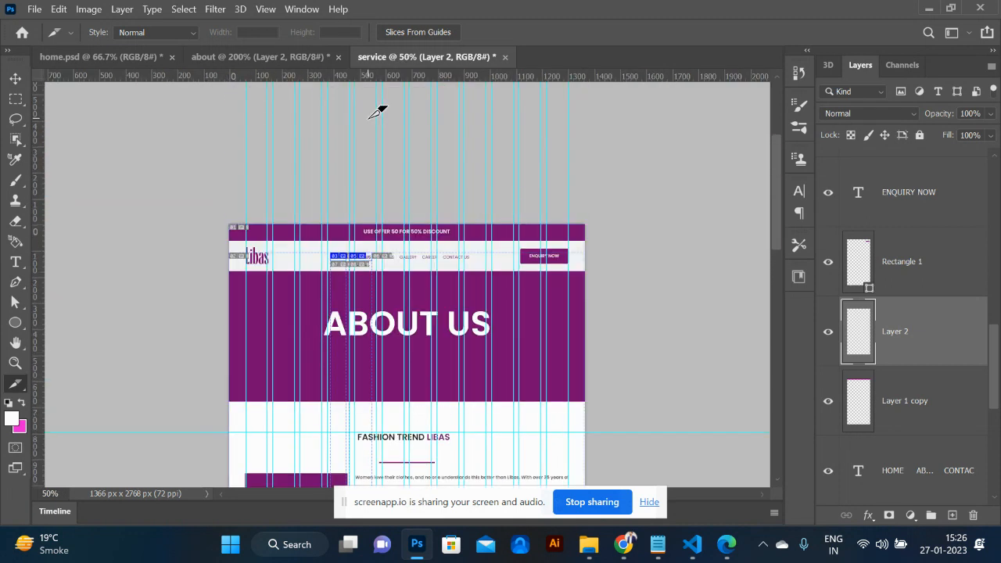
{"action": "key", "text": "ctrl+plus"}
{"action": "key", "text": "ctrl+plus"}
{"action": "key", "text": "ctrl+plus"}
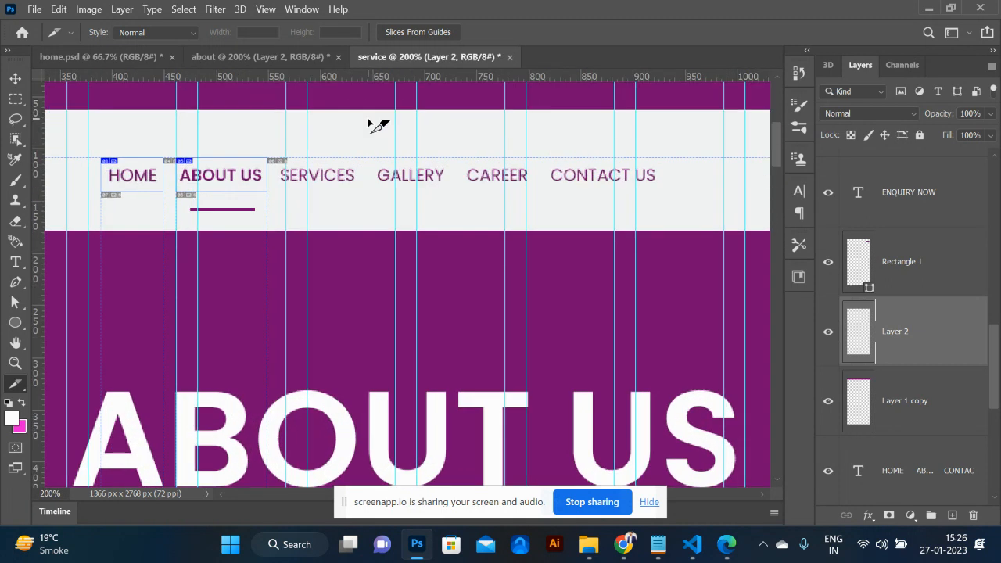
{"action": "left_click_drag", "start_coordinate": [270, 160], "coordinate": [369, 192]}
- Set the URL of the service page's SERVICES slice to service.html
{"action": "right_click", "coordinate": [329, 178]}
{"action": "left_click", "coordinate": [382, 200]}
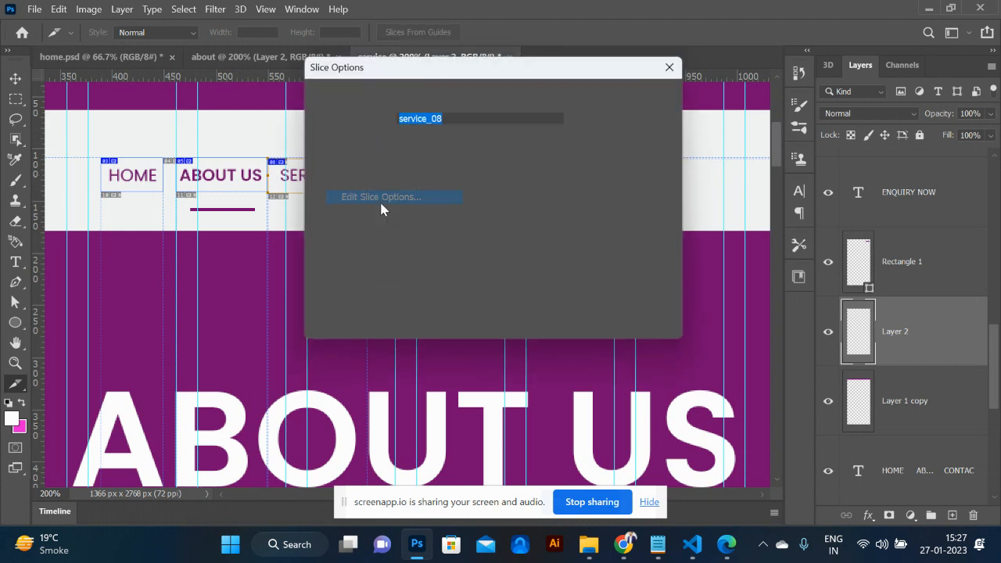
{"action": "left_click", "coordinate": [479, 141]}
{"action": "type", "text": "service.html"}
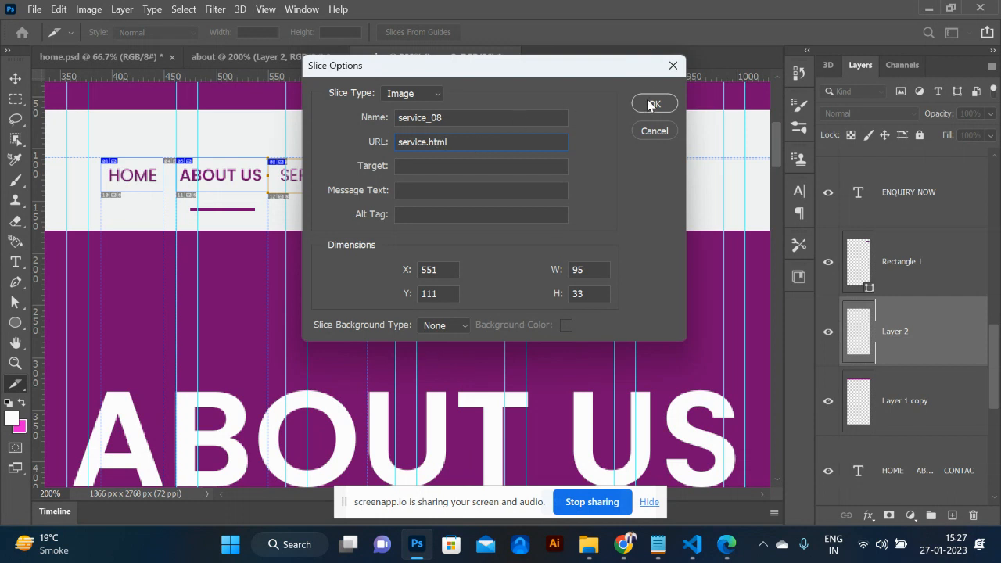
{"action": "left_click", "coordinate": [652, 105]}
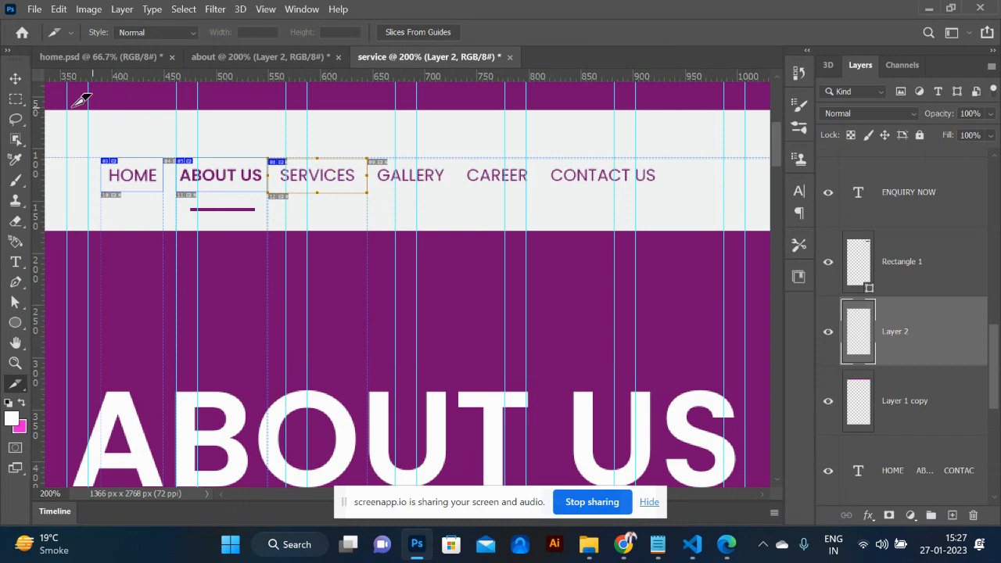
- Move the navigation underline from ABOUT US to beneath SERVICES and set the SERVICES text to SemiBold
{"action": "left_click", "coordinate": [15, 81]}
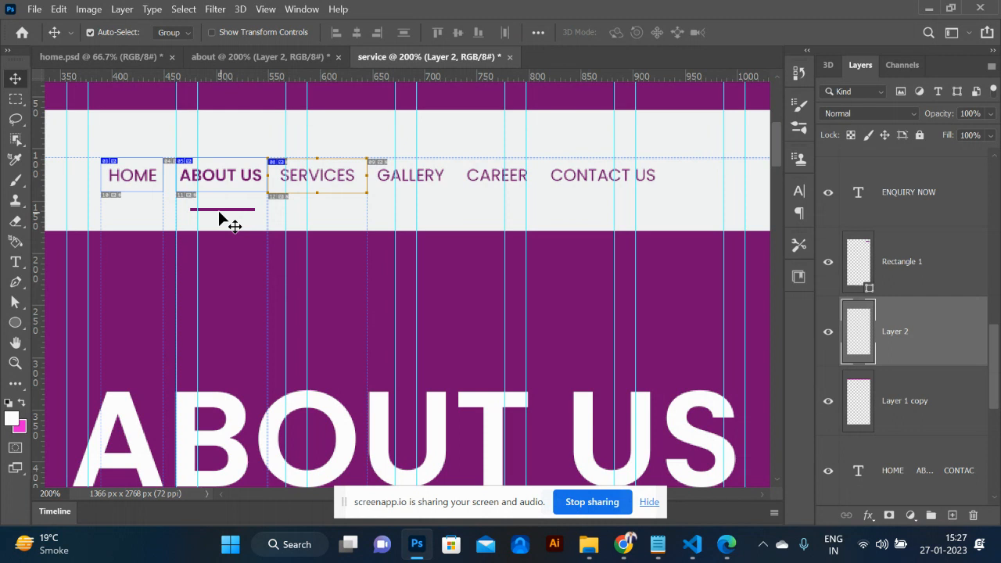
{"action": "left_click_drag", "start_coordinate": [219, 217], "coordinate": [313, 211]}
{"action": "left_click", "coordinate": [360, 188]}
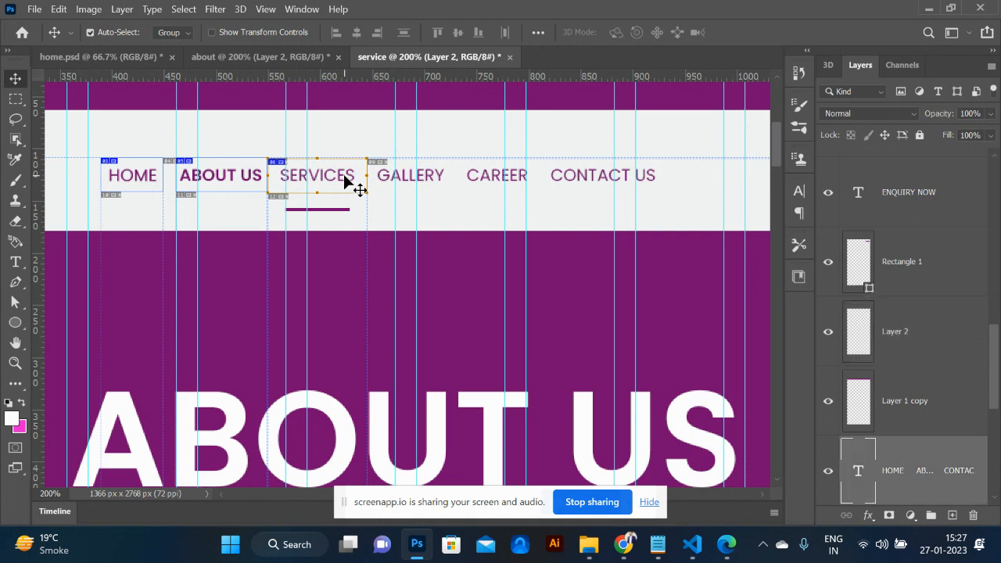
{"action": "double_click", "coordinate": [857, 470]}
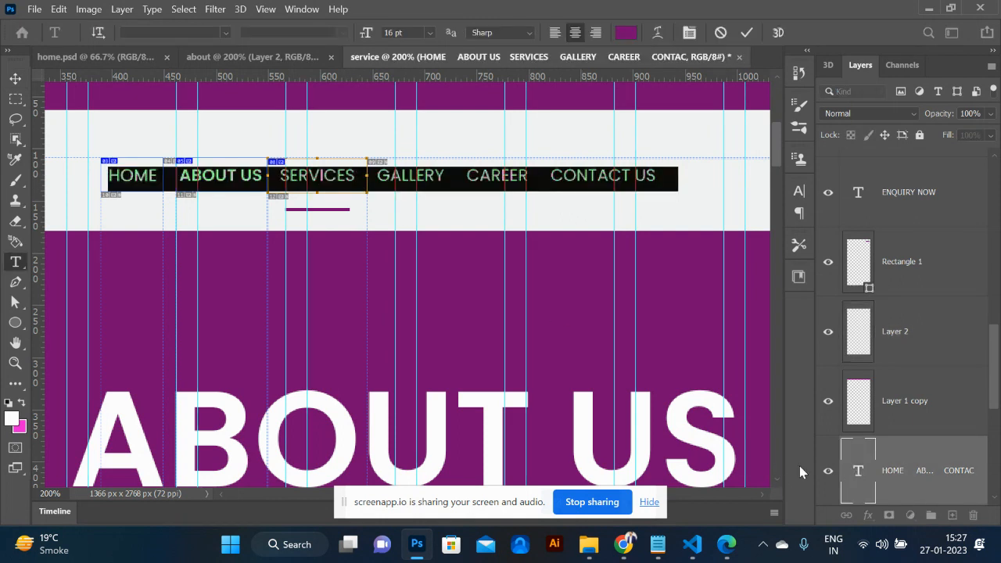
{"action": "left_click_drag", "start_coordinate": [355, 176], "coordinate": [285, 180]}
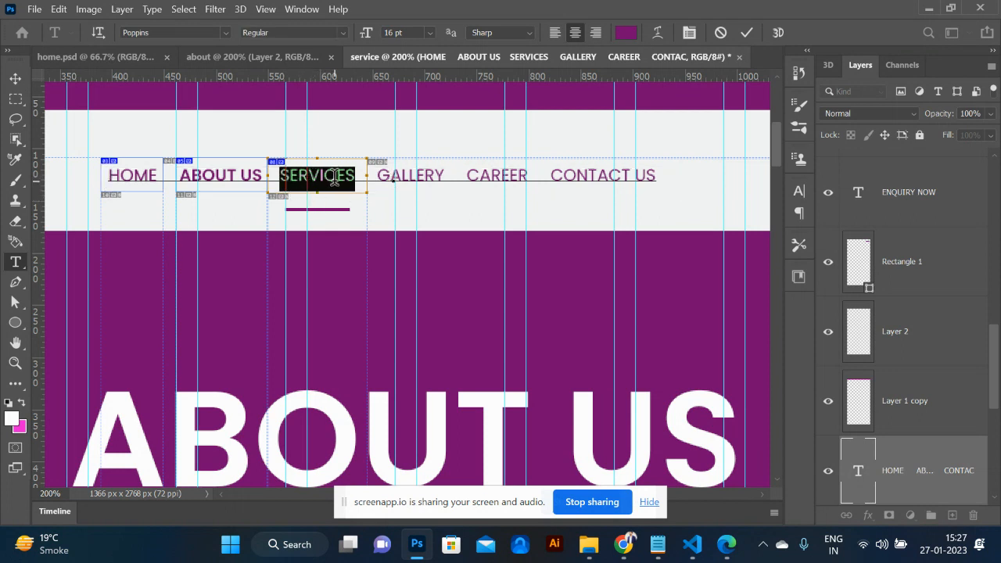
{"action": "key", "text": "ctrl"}
{"action": "key", "text": "ctrl+shift+b"}
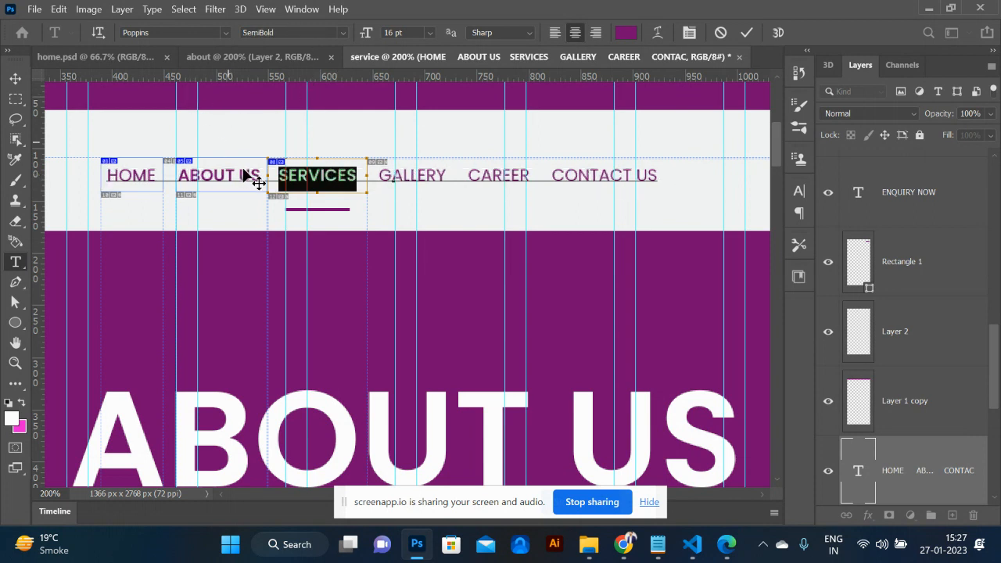
- Set the ABOUT US text in the service page's navigation to the Light font style
{"action": "left_click", "coordinate": [215, 174]}
{"action": "left_click_drag", "start_coordinate": [261, 173], "coordinate": [182, 174]}
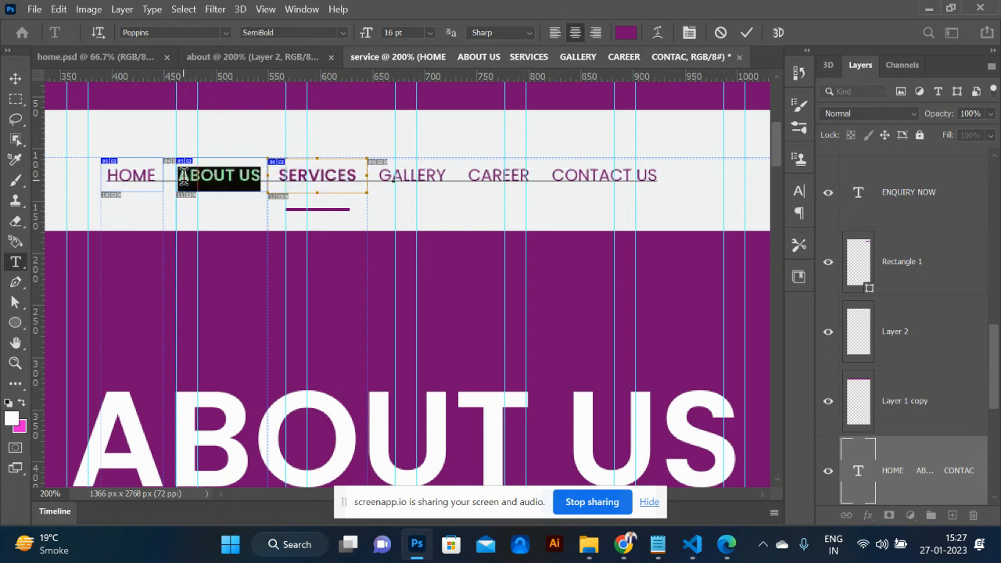
{"action": "left_click", "coordinate": [341, 33]}
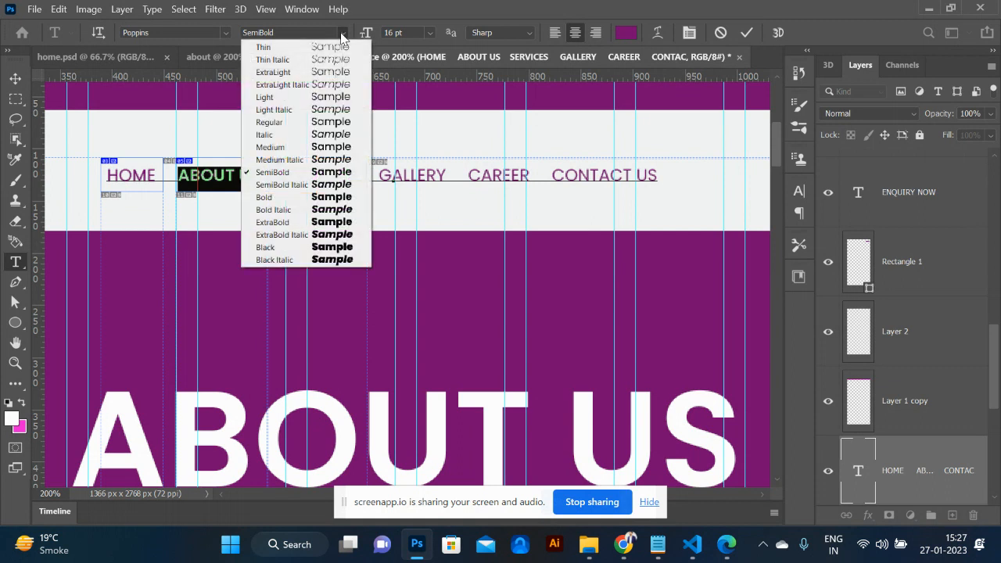
{"action": "left_click", "coordinate": [287, 97]}
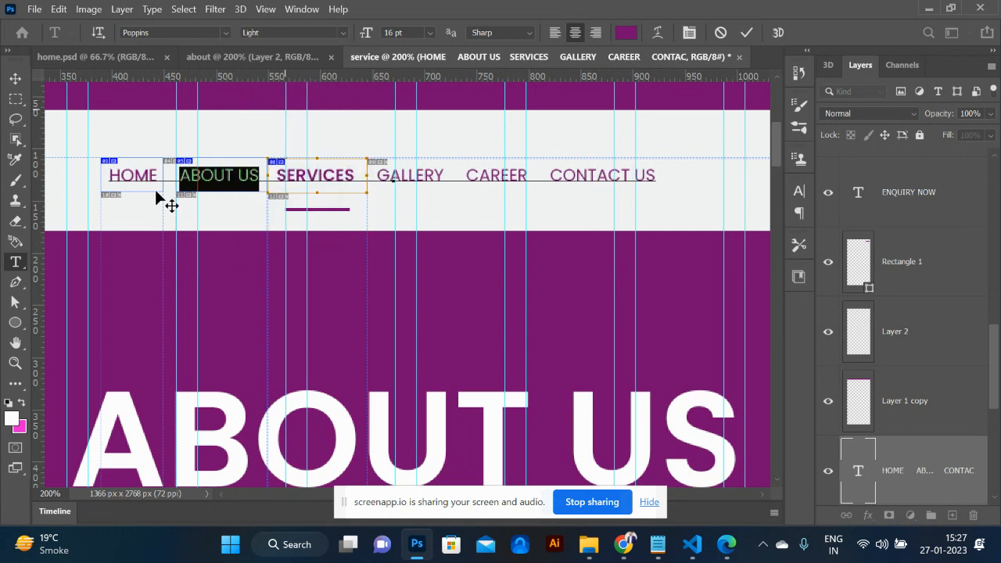
{"action": "left_click", "coordinate": [17, 76]}
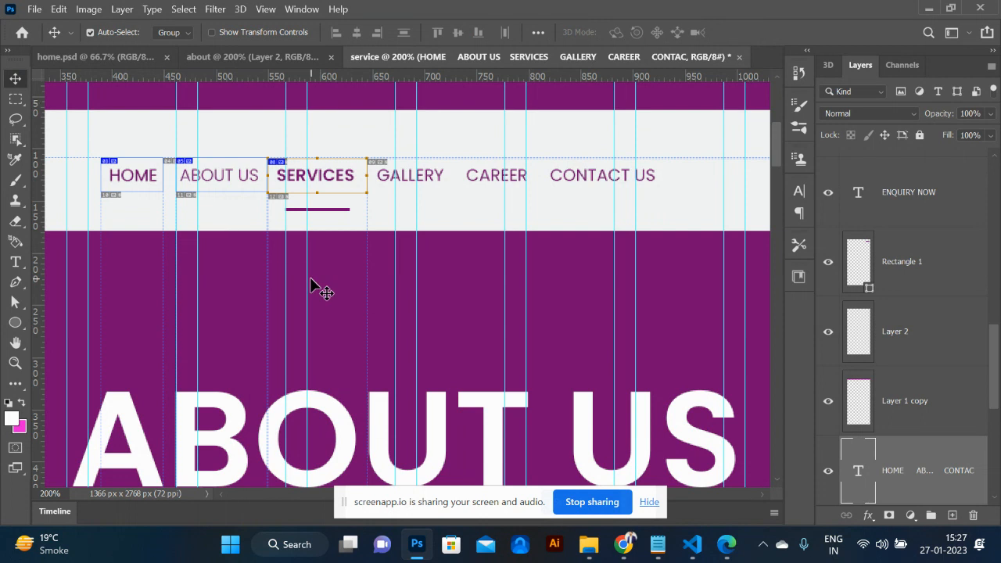
- Replace the service page's large ABOUT US banner heading with SERVICE
{"action": "scroll", "coordinate": [310, 286], "scroll_direction": "down", "scroll_amount": 2}
{"action": "left_click", "coordinate": [345, 403]}
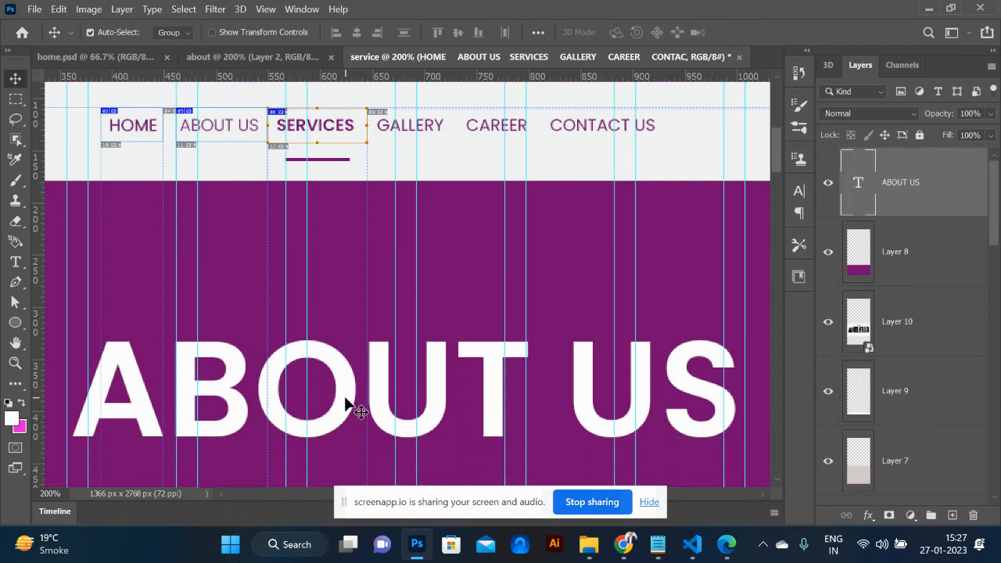
{"action": "double_click", "coordinate": [863, 196]}
{"action": "type", "text": "serv"}
{"action": "key", "text": "BackSpace"}
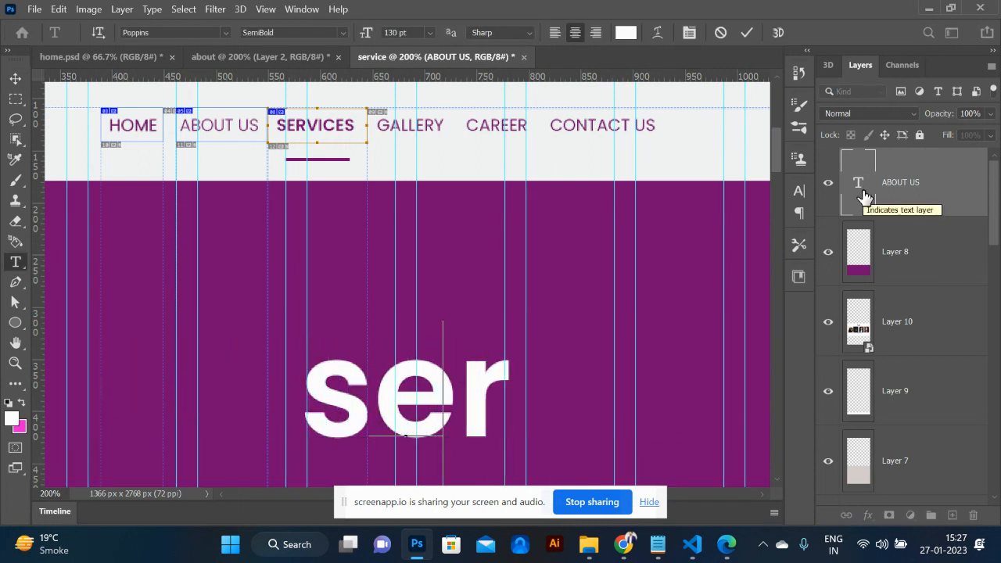
{"action": "key", "text": "BackSpace"}
{"action": "key", "text": "BackSpace"}
{"action": "key", "text": "BackSpace"}
{"action": "type", "text": "SER"}
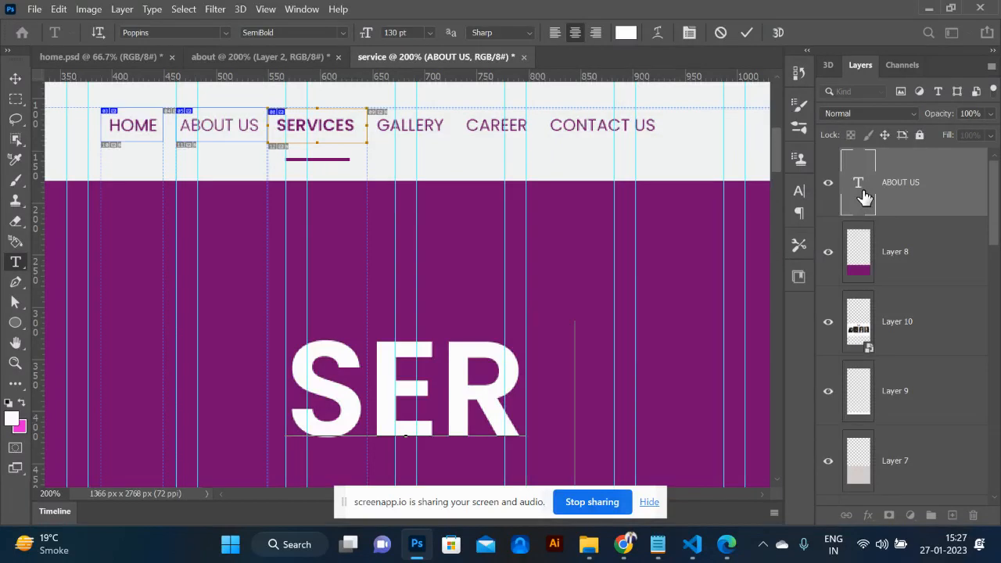
{"action": "type", "text": "VICE"}
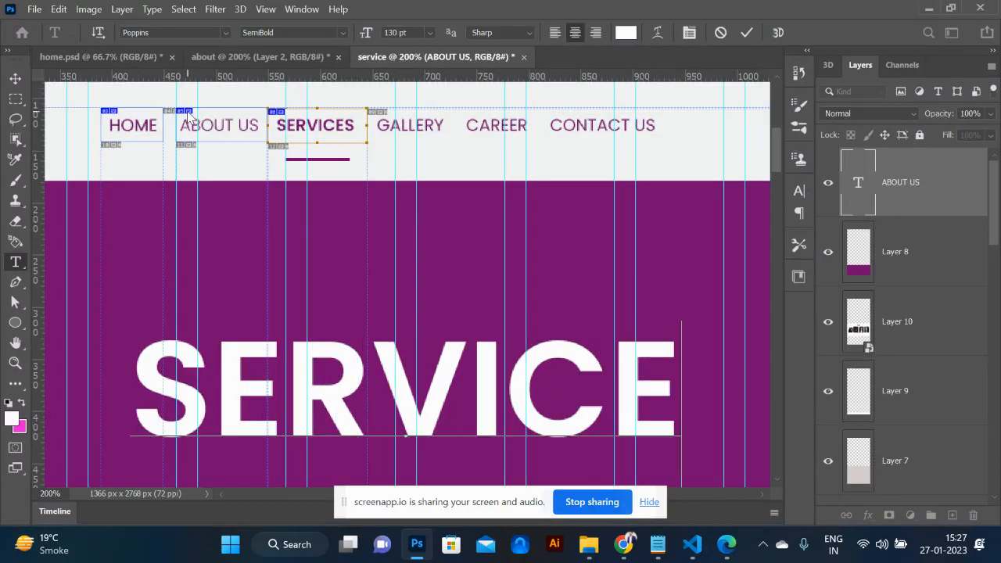
{"action": "left_click", "coordinate": [14, 80]}
{"action": "key", "text": "ctrl+minus"}
{"action": "key", "text": "ctrl+minus"}
{"action": "key", "text": "ctrl+minus"}
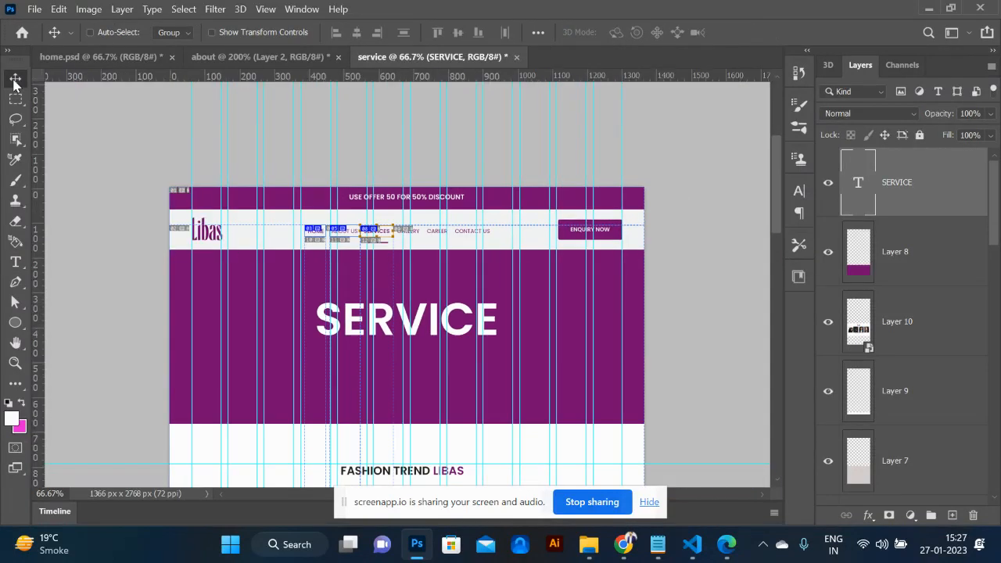
{"action": "key", "text": "ctrl+minus"}
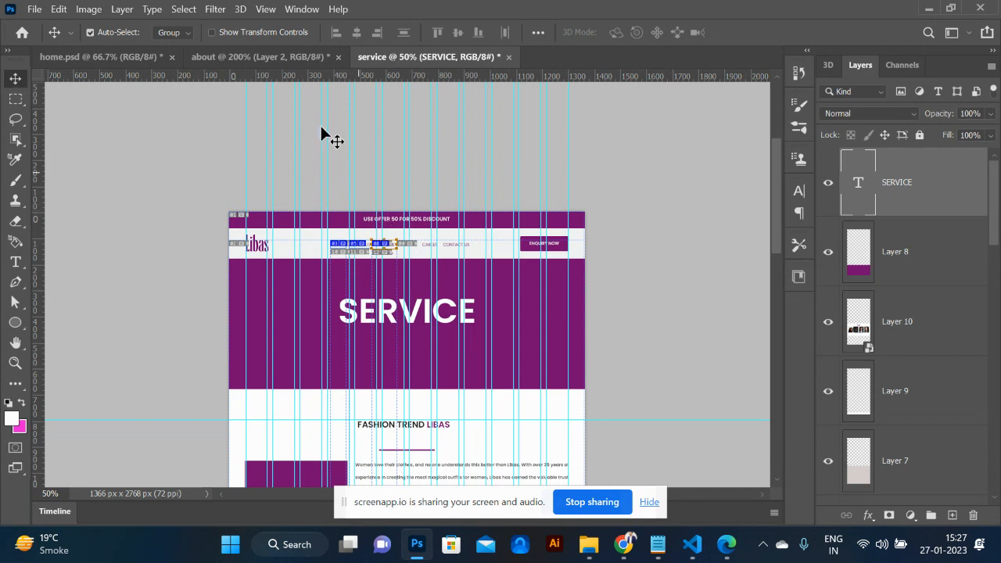
- In the about document, draw a slice about 82 by 32 px around SERVICES in the navigation
{"action": "key", "text": "ctrl+shift+Tab"}
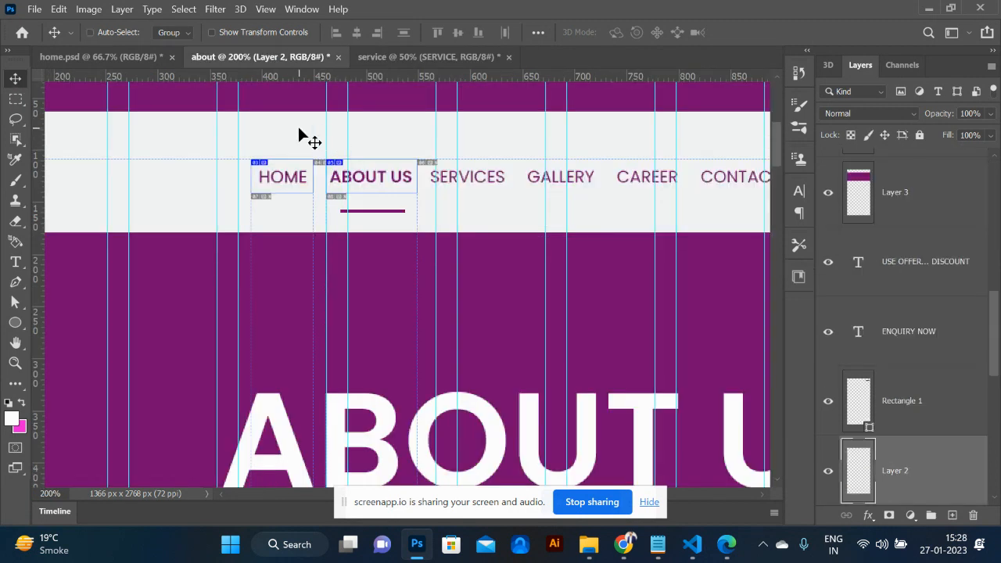
{"action": "key", "text": "ctrl+plus"}
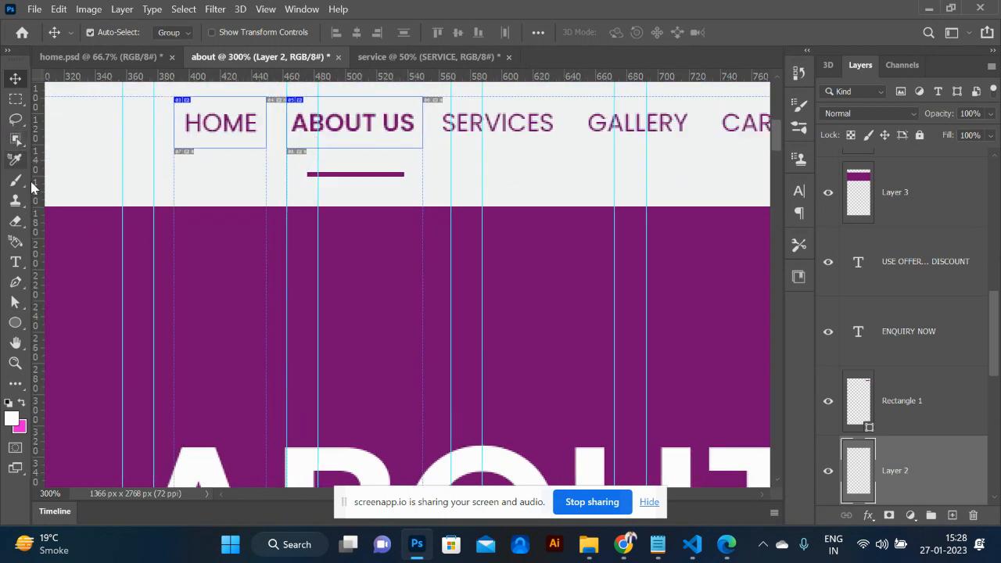
{"action": "key", "text": "c"}
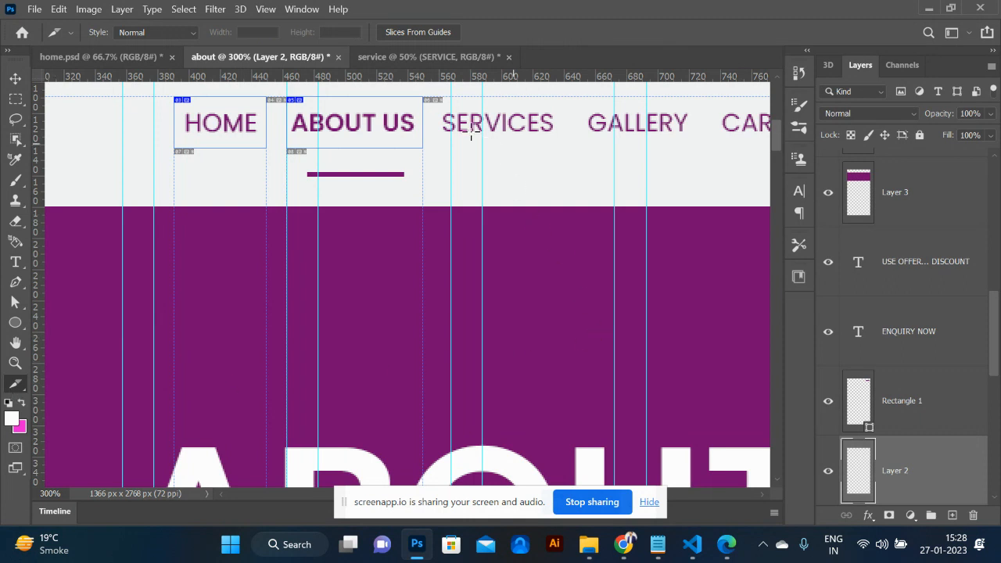
{"action": "left_click_drag", "start_coordinate": [435, 99], "coordinate": [563, 150]}
- Link the SERVICES slice in the about document to the URL service.html
{"action": "right_click", "coordinate": [517, 139]}
{"action": "left_click", "coordinate": [532, 158]}
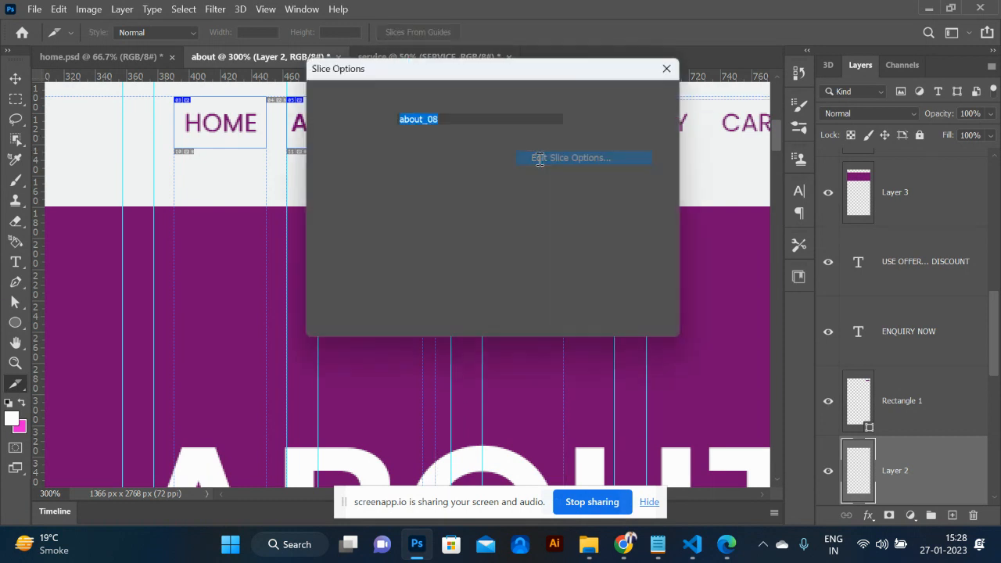
{"action": "left_click", "coordinate": [440, 141]}
{"action": "type", "text": "SERV"}
{"action": "key", "text": "BackSpace"}
{"action": "key", "text": "BackSpace"}
{"action": "key", "text": "BackSpace"}
{"action": "key", "text": "BackSpace"}
{"action": "type", "text": "s"}
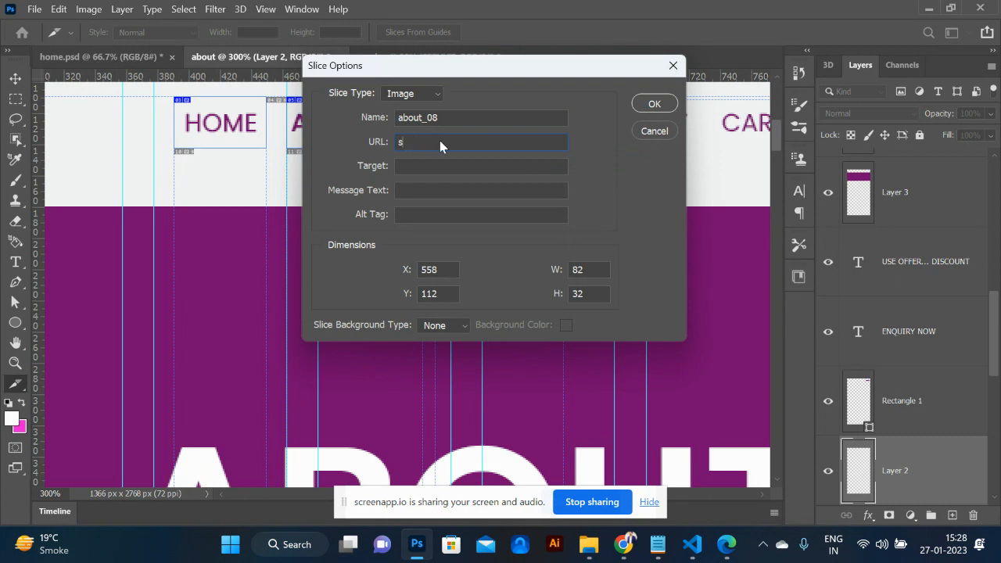
{"action": "type", "text": "ervice.html"}
{"action": "left_click", "coordinate": [651, 107]}
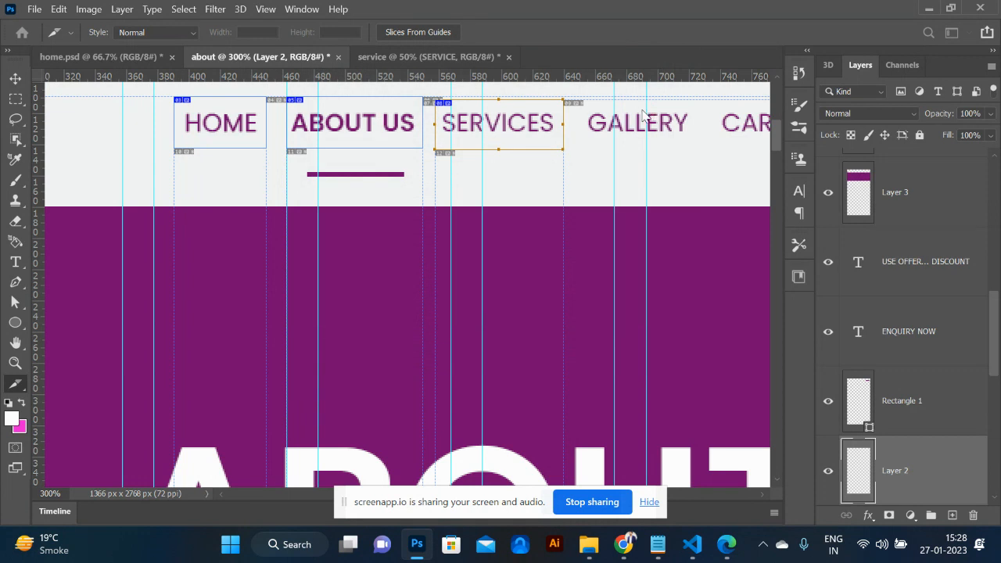
- Save the about document on the computer as a Photoshop file named about in the Music folder
{"action": "key", "text": "ctrl+s"}
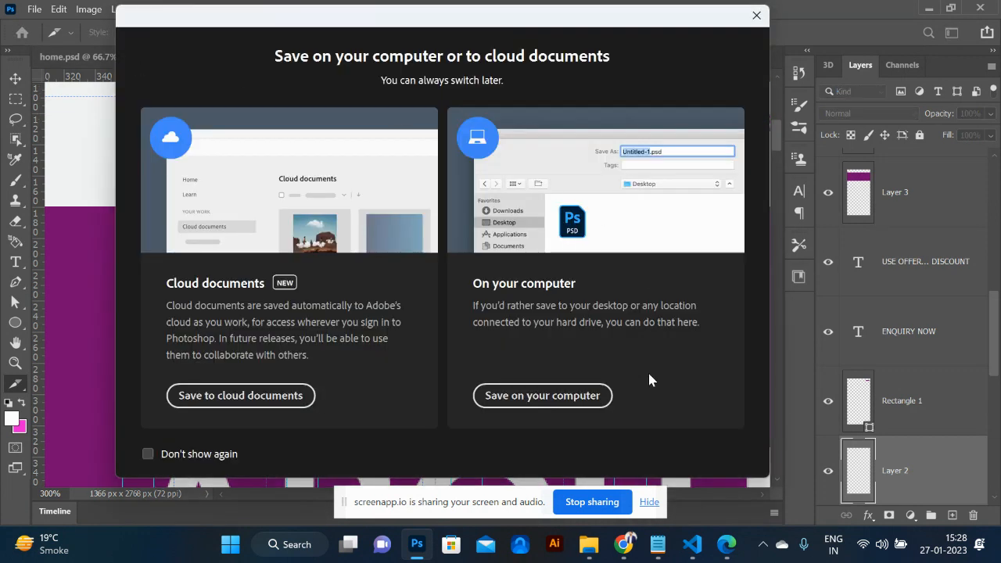
{"action": "left_click", "coordinate": [567, 397]}
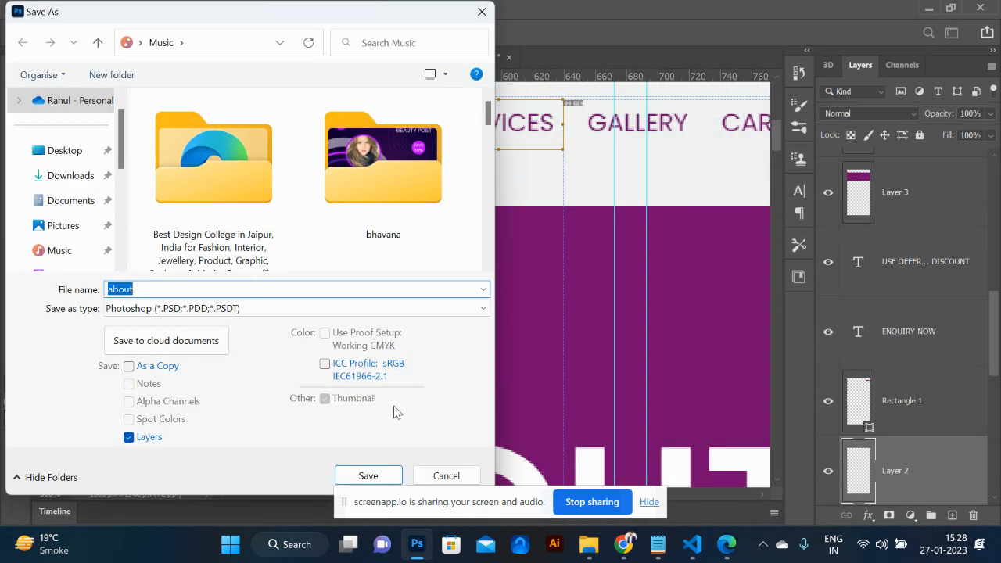
{"action": "left_click", "coordinate": [367, 474]}
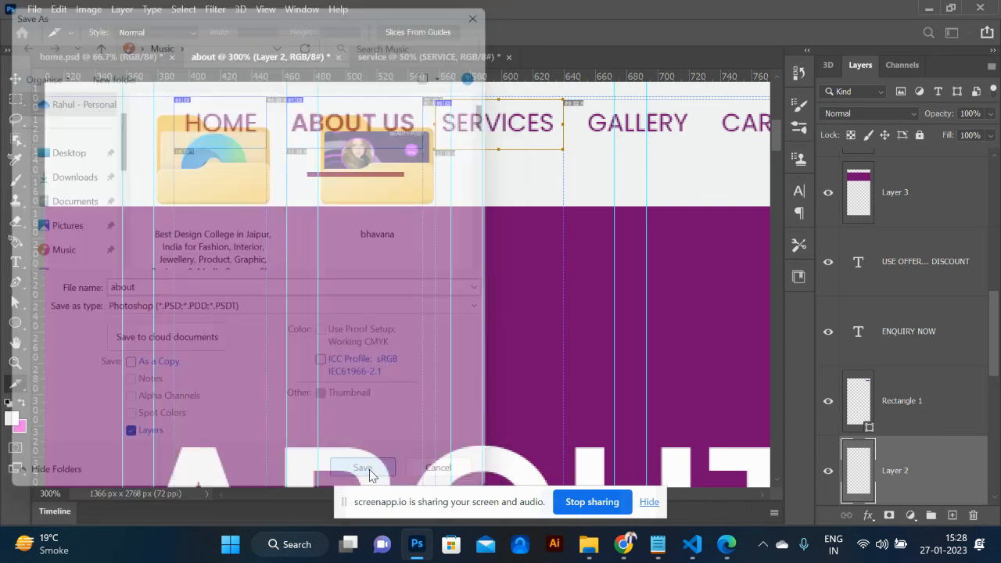
{"action": "left_click", "coordinate": [672, 141]}
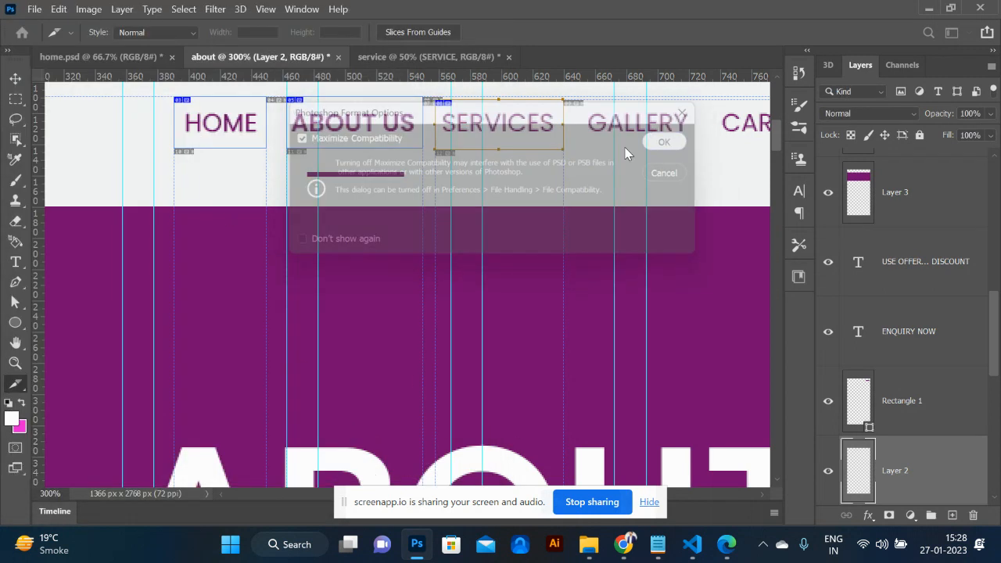
- In home.psd, draw a slice about 92 by 35 px around SERVICES in the navigation
{"action": "left_click", "coordinate": [72, 60]}
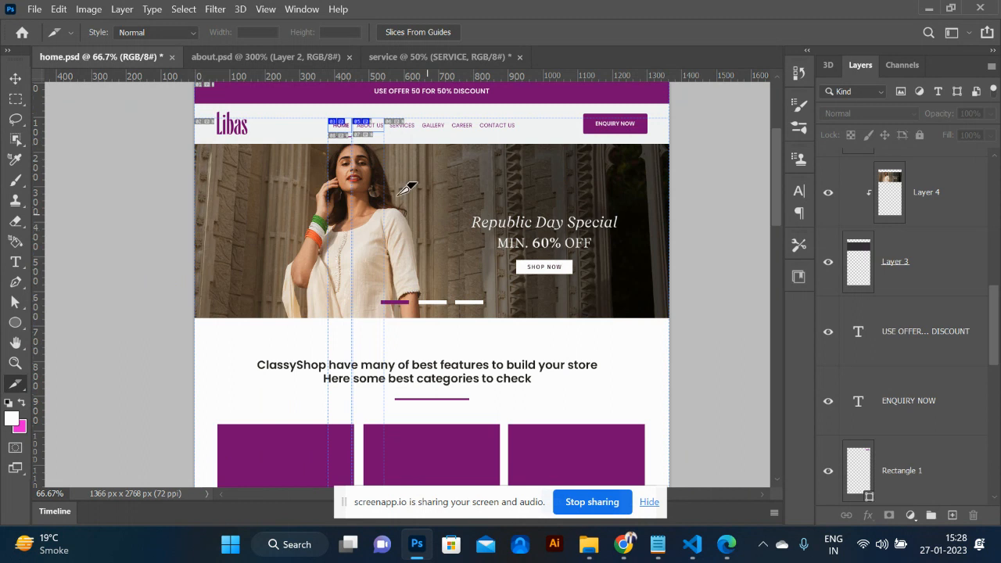
{"action": "key", "text": "ctrl+plus"}
{"action": "key", "text": "ctrl+plus"}
{"action": "scroll", "coordinate": [374, 141], "scroll_direction": "up", "scroll_amount": 7}
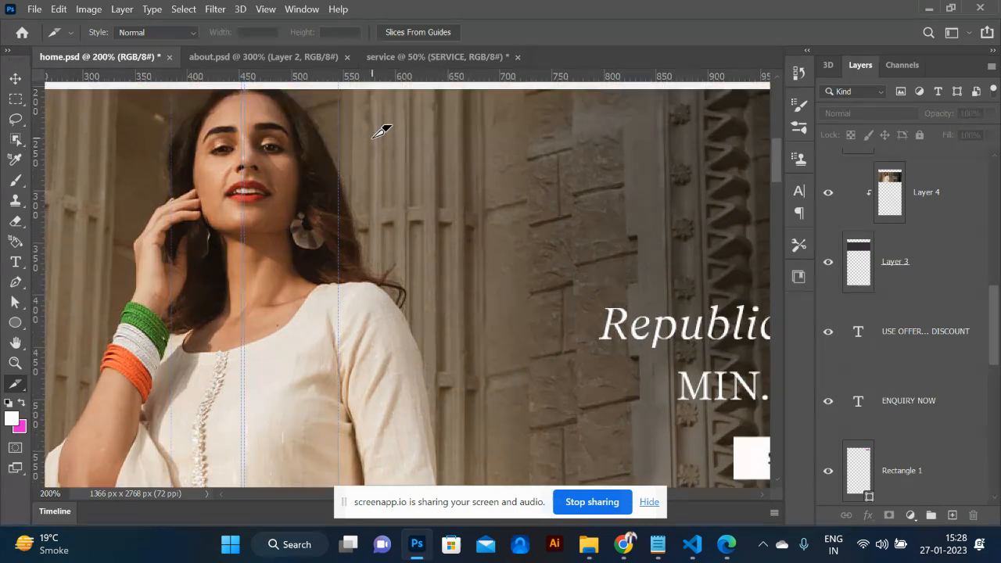
{"action": "mouse_move", "coordinate": [345, 116]}
{"action": "left_mouse_down"}
{"action": "mouse_move", "coordinate": [447, 125]}
{"action": "mouse_move", "coordinate": [441, 152]}
{"action": "left_mouse_up"}
- Link the home page's SERVICES slice to the URL service.html
{"action": "right_click", "coordinate": [410, 133]}
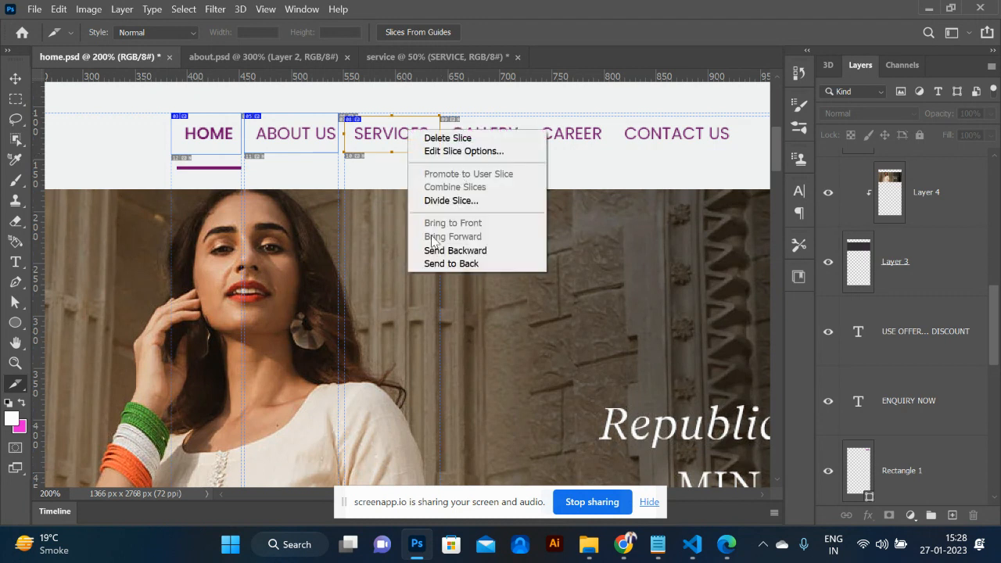
{"action": "left_click", "coordinate": [455, 151]}
{"action": "left_click", "coordinate": [431, 142]}
{"action": "type", "text": "ervice"}
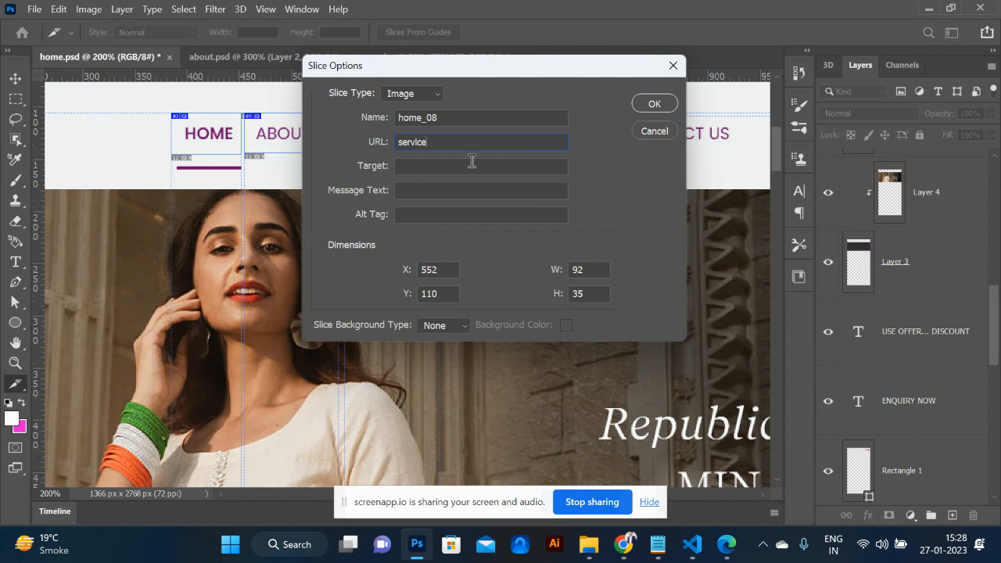
{"action": "type", "text": "html"}
{"action": "key", "text": "Return"}
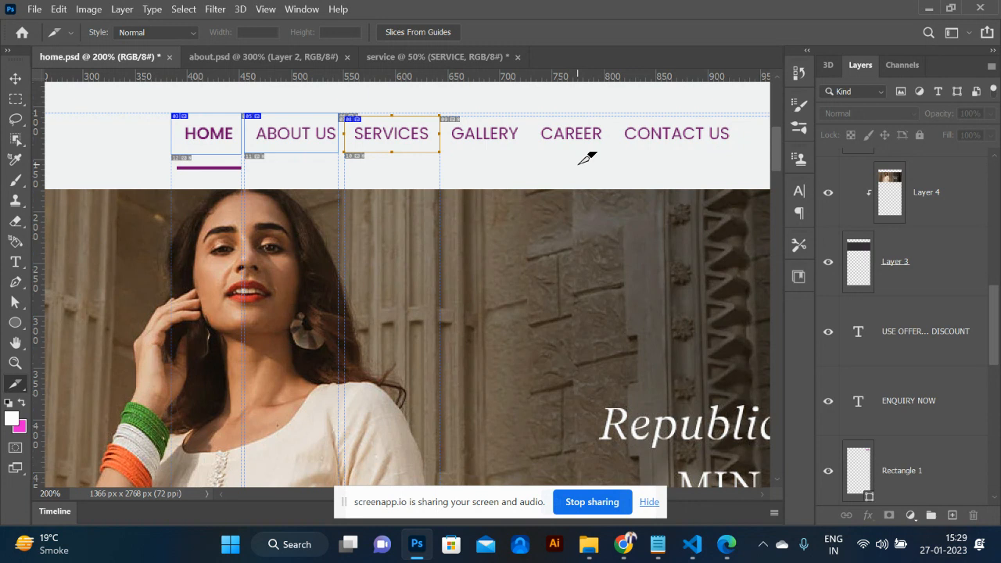
- Export the sliced home page for web as home.html with PNG-24 images, replacing the existing files
{"action": "key", "text": "ctrl+minus"}
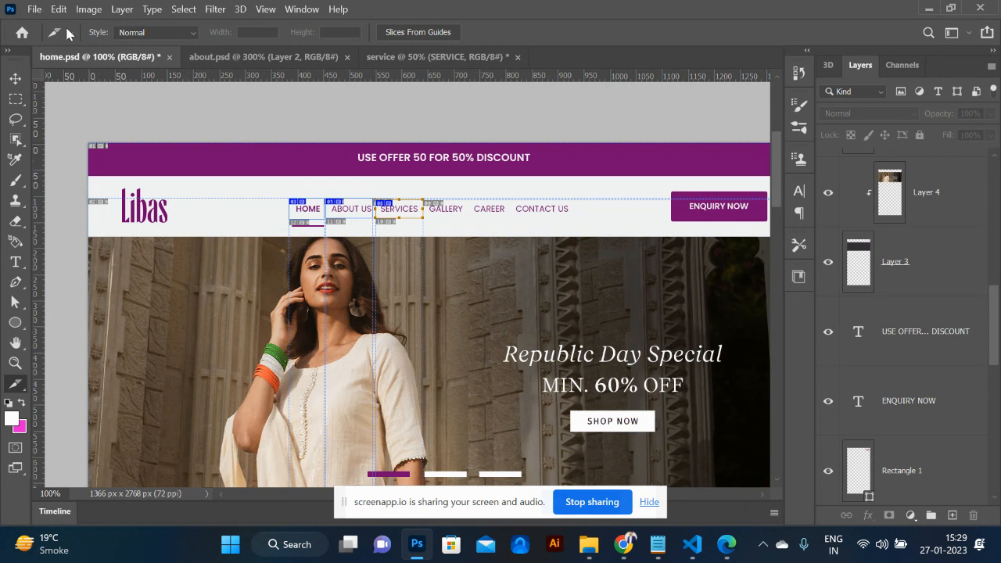
{"action": "left_click", "coordinate": [43, 9]}
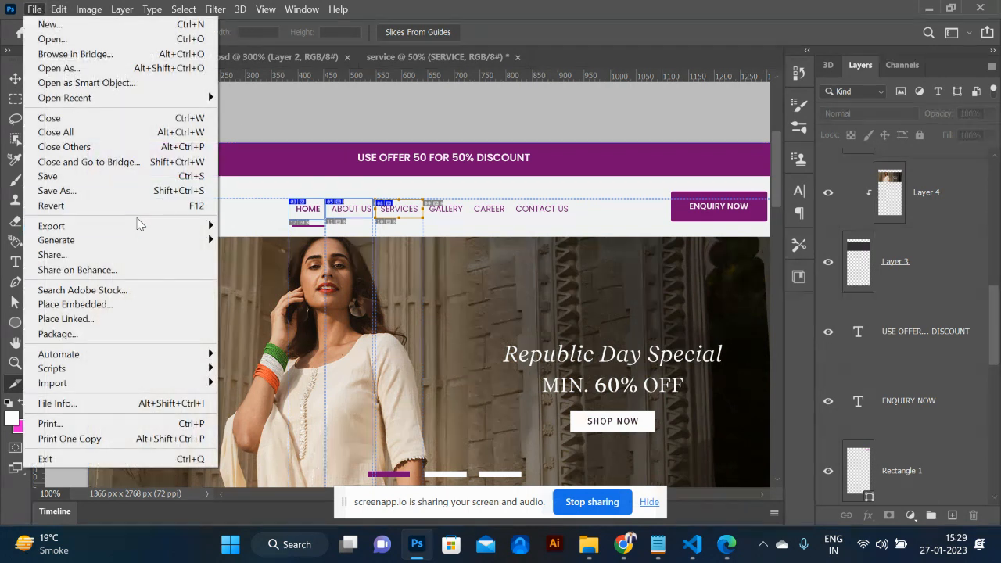
{"action": "mouse_move", "coordinate": [143, 231]}
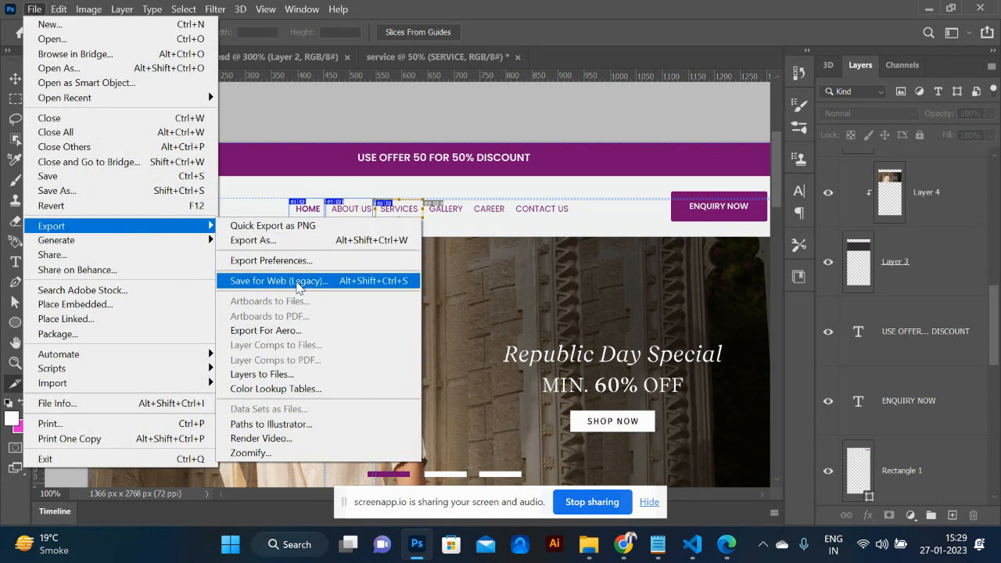
{"action": "left_click", "coordinate": [298, 283]}
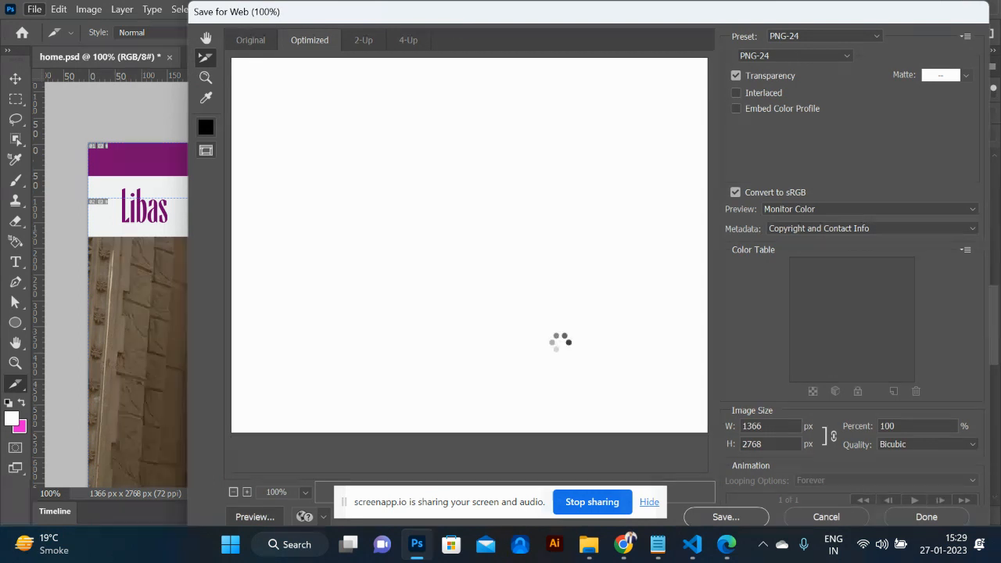
{"action": "left_click", "coordinate": [723, 517]}
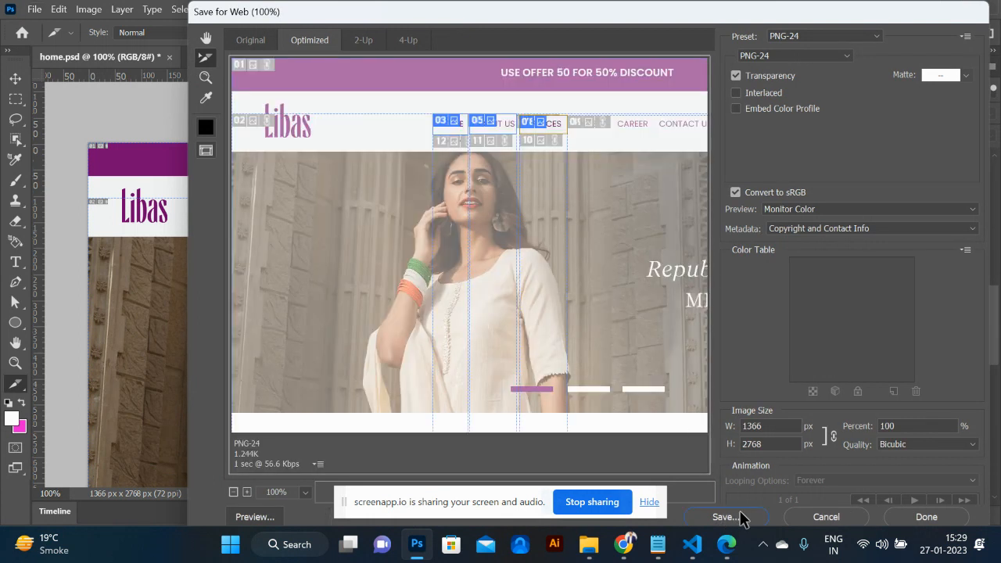
{"action": "left_click", "coordinate": [336, 130]}
{"action": "left_click", "coordinate": [600, 316]}
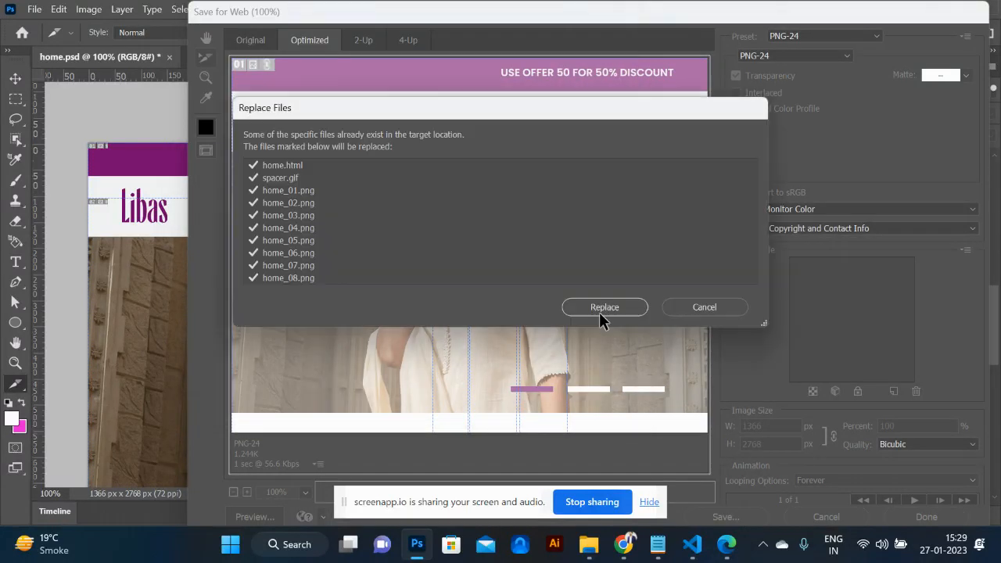
{"action": "left_click", "coordinate": [618, 309]}
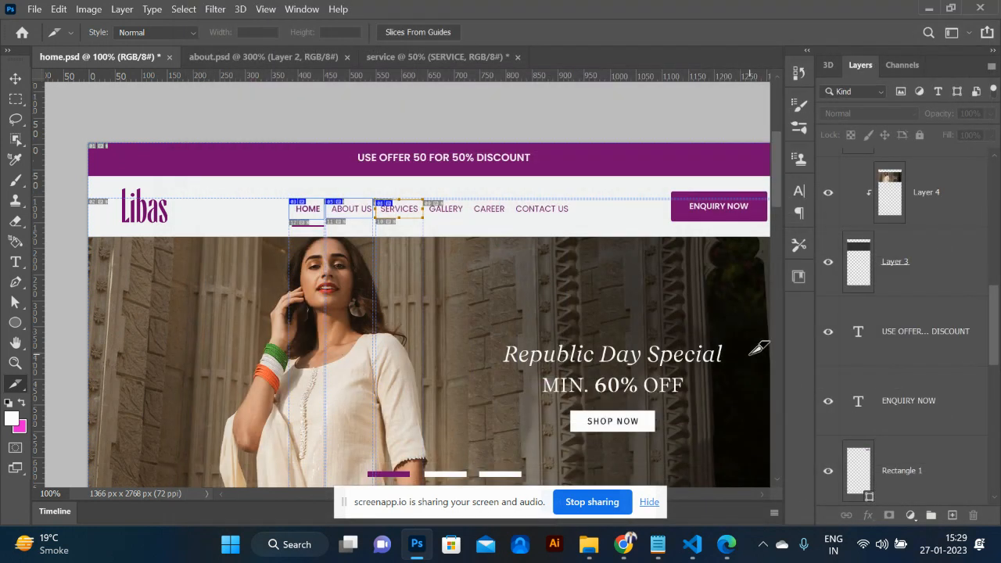
- Export all slices of about.psd for the web as HTML and Images named about in the web folder, replacing the existing files
{"action": "left_click", "coordinate": [258, 56]}
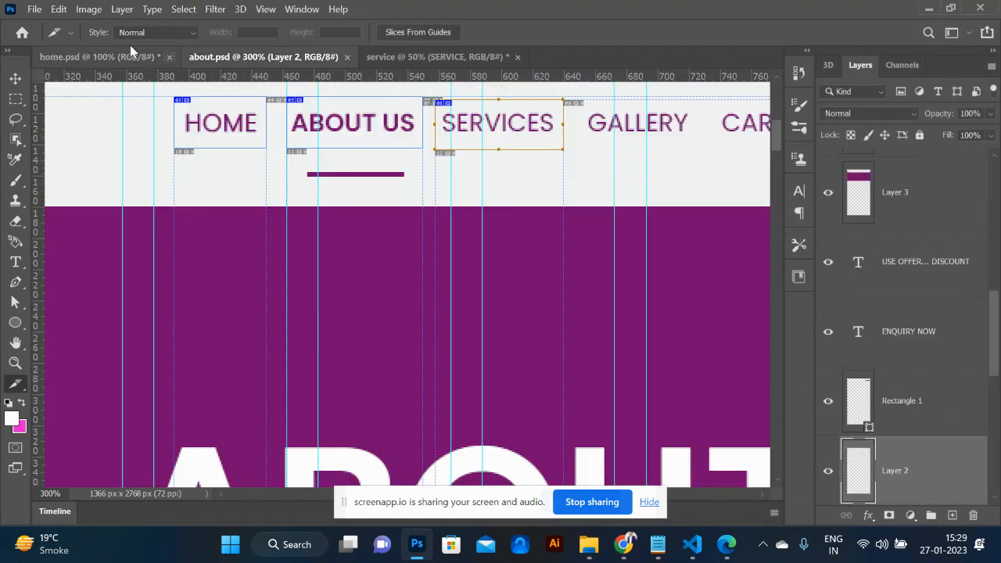
{"action": "left_click", "coordinate": [35, 9]}
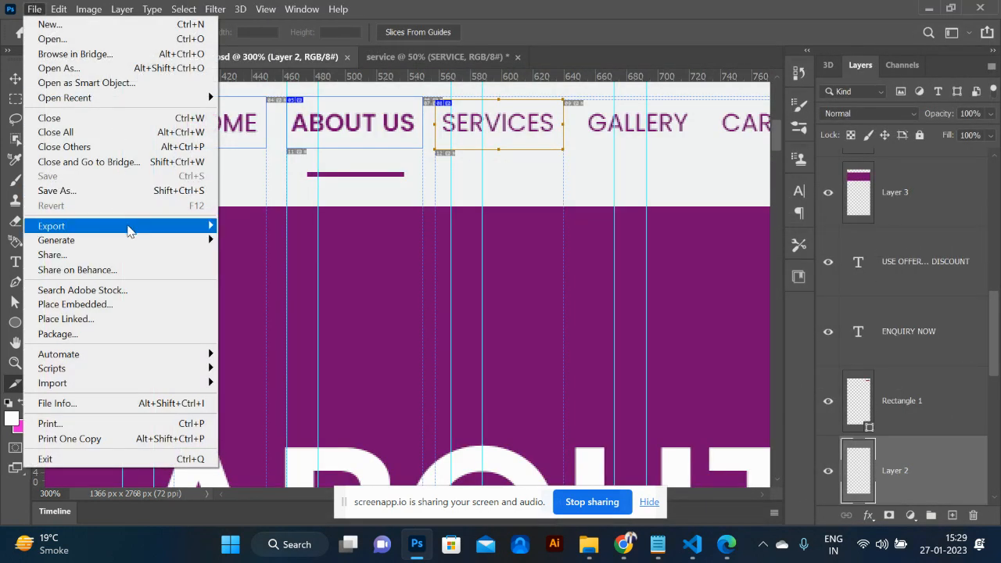
{"action": "mouse_move", "coordinate": [130, 231]}
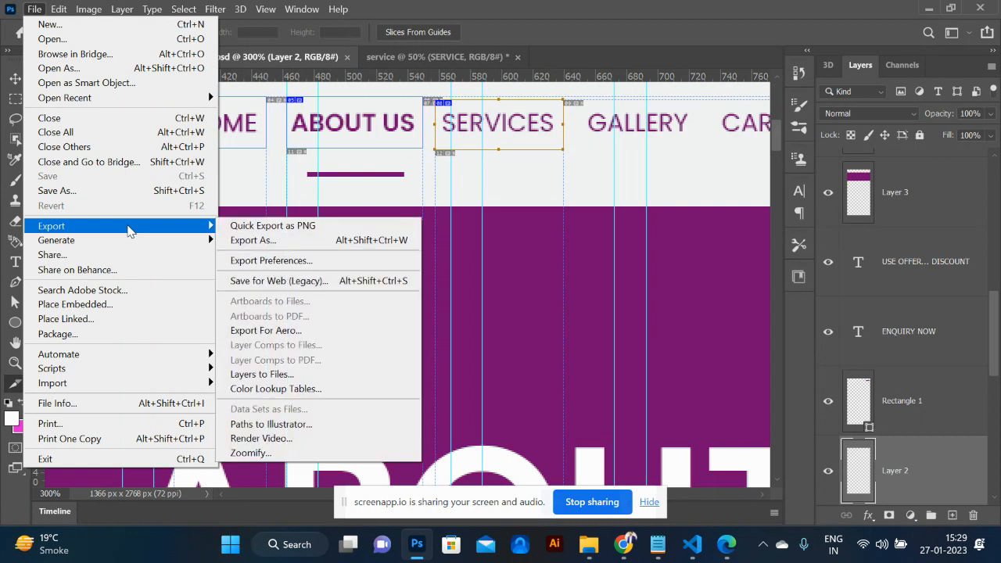
{"action": "left_click", "coordinate": [298, 282]}
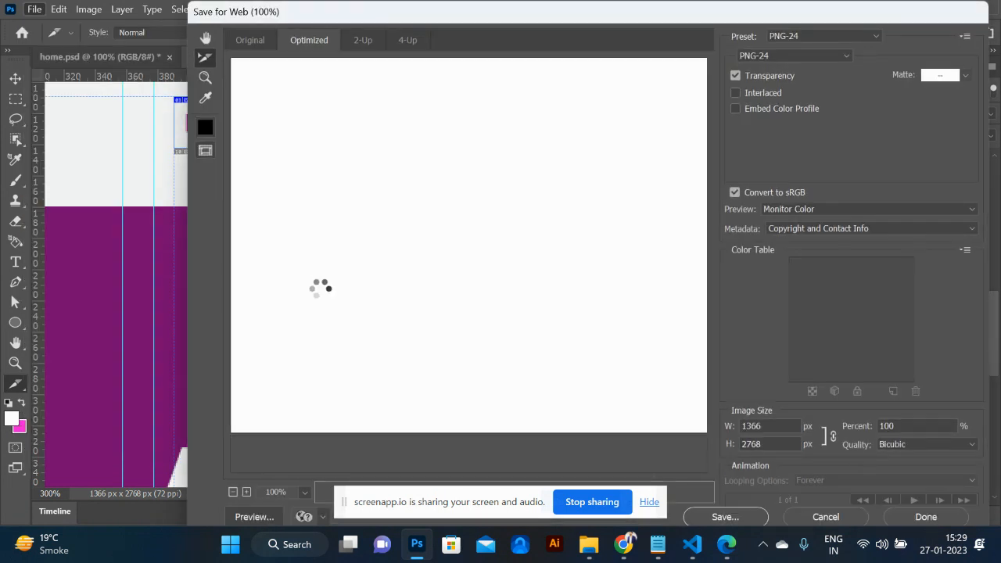
{"action": "left_click", "coordinate": [741, 512]}
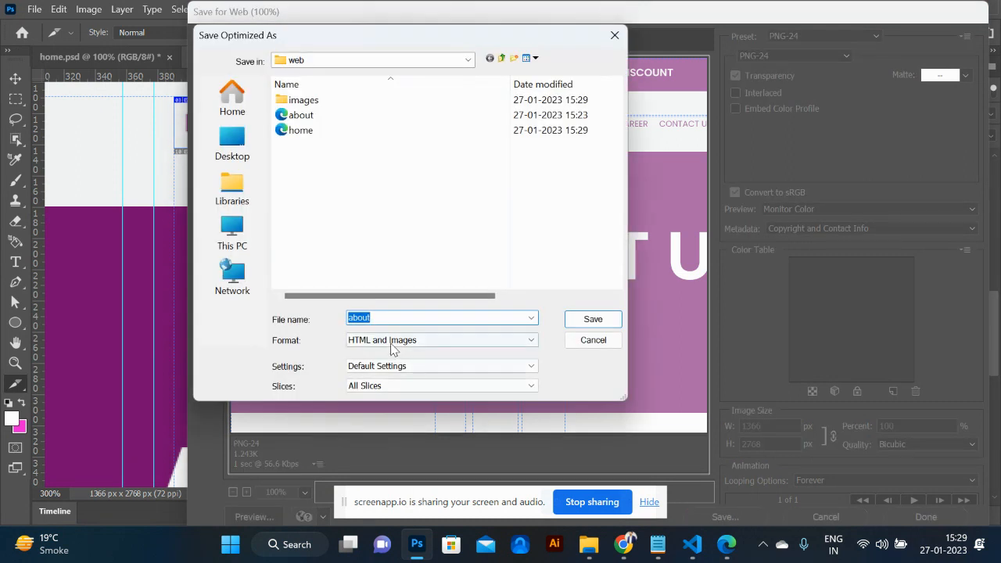
{"action": "left_click", "coordinate": [600, 319]}
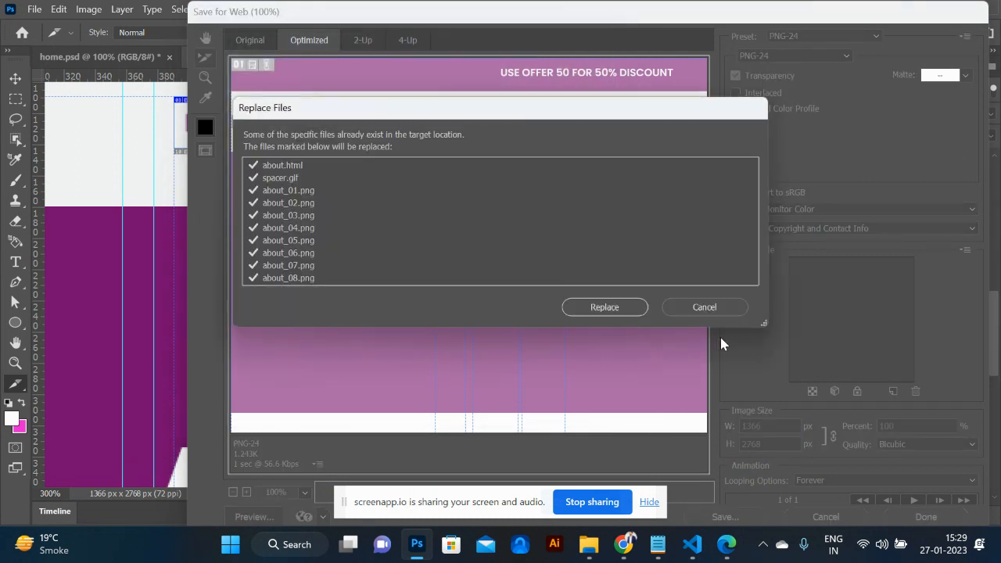
{"action": "left_click", "coordinate": [616, 307]}
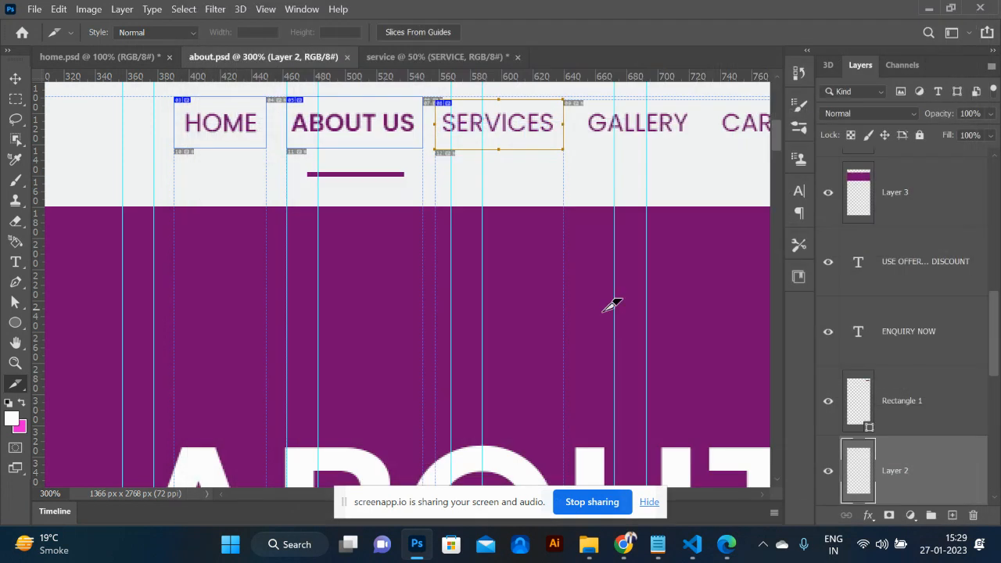
- Export all slices of the service document for the web as HTML and Images named service in the web folder, replacing duplicate files
{"action": "left_click", "coordinate": [406, 58]}
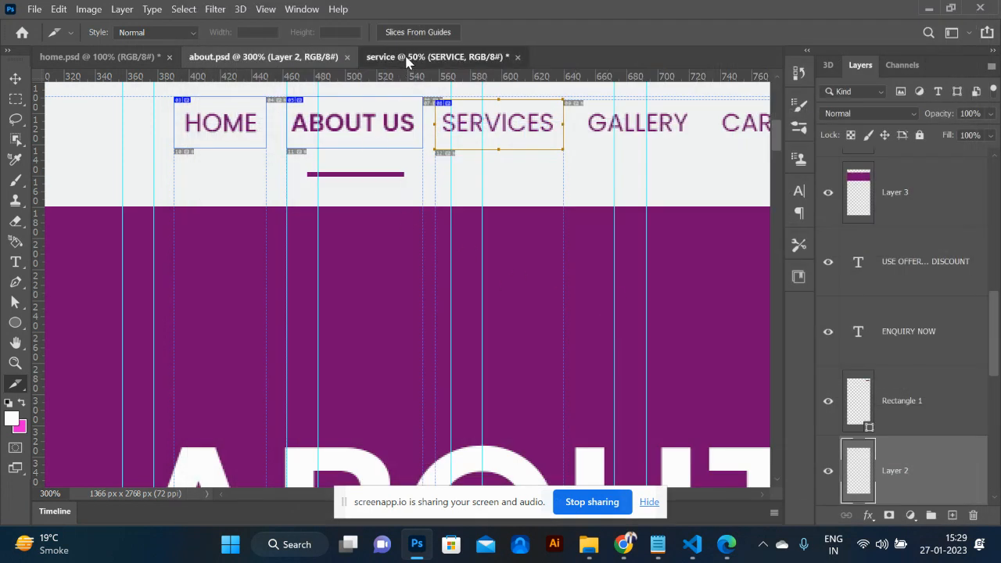
{"action": "key", "text": "ctrl+alt+shift+s"}
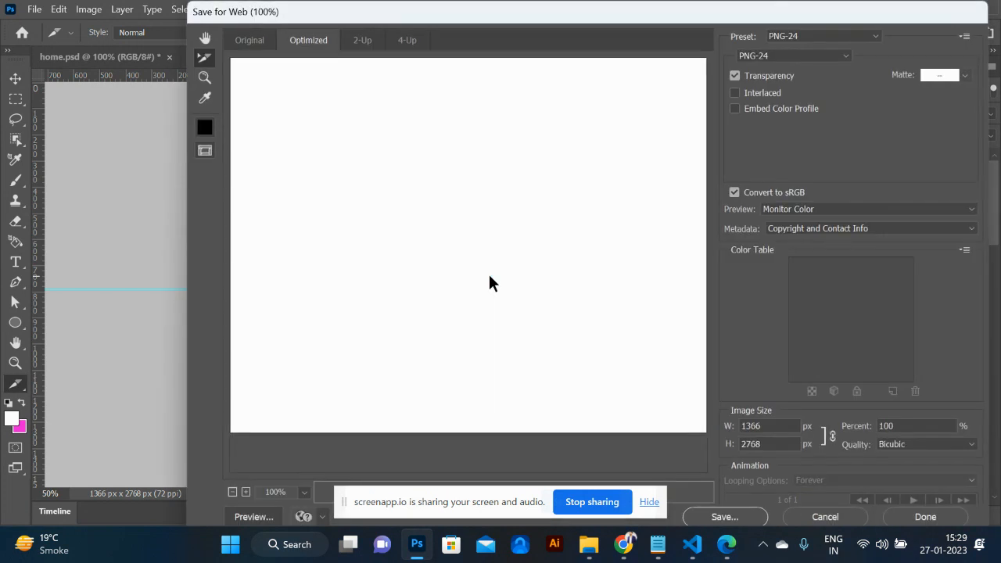
{"action": "left_click", "coordinate": [745, 517]}
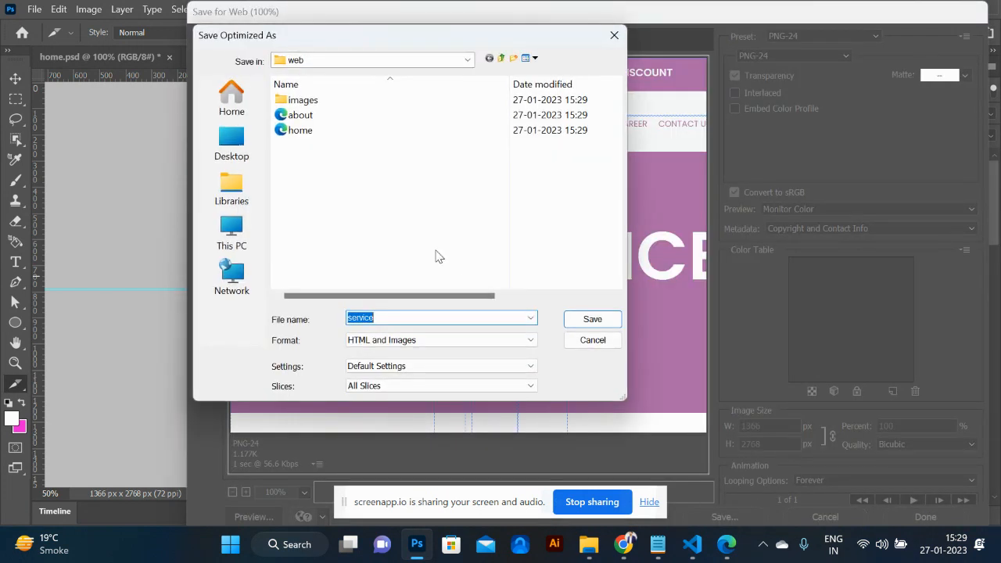
{"action": "left_click", "coordinate": [585, 322]}
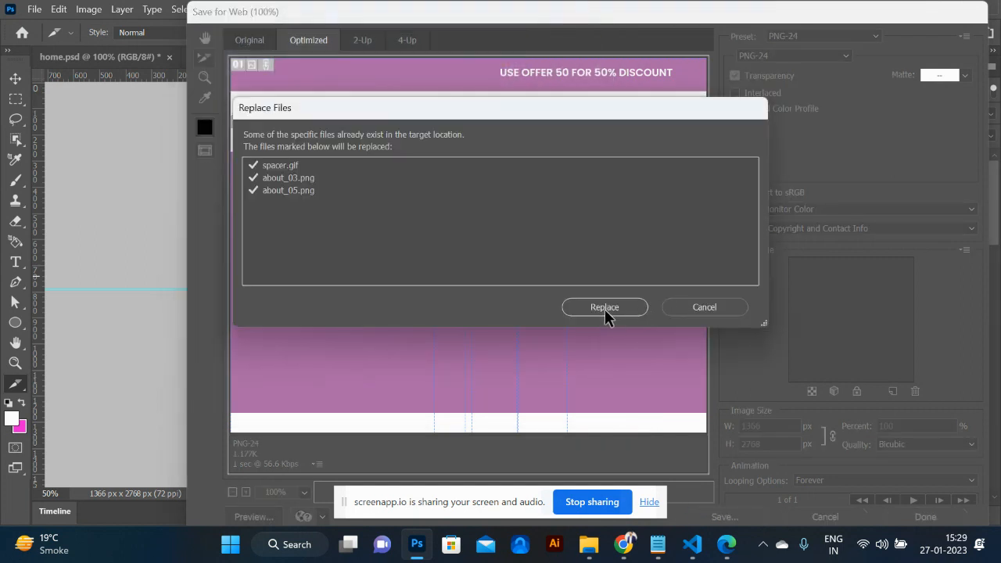
{"action": "left_click", "coordinate": [604, 308]}
- Switch to Chrome, test the Home, About Us and Services links, and set the service page zoom to 90%
{"action": "key", "text": "alt+Tab"}
{"action": "key", "text": "alt+Tab"}
{"action": "key", "text": "alt+Tab"}
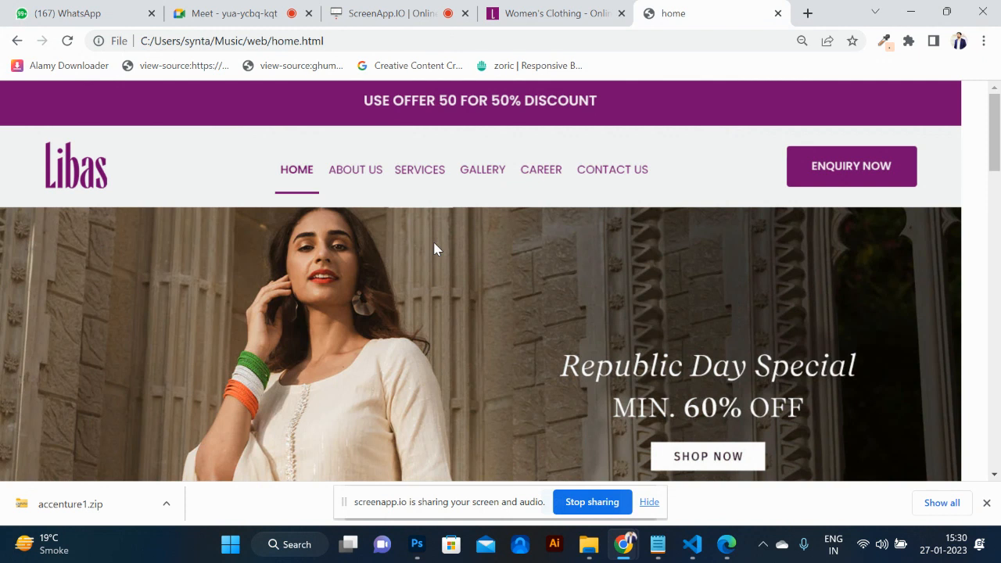
{"action": "left_click", "coordinate": [359, 170]}
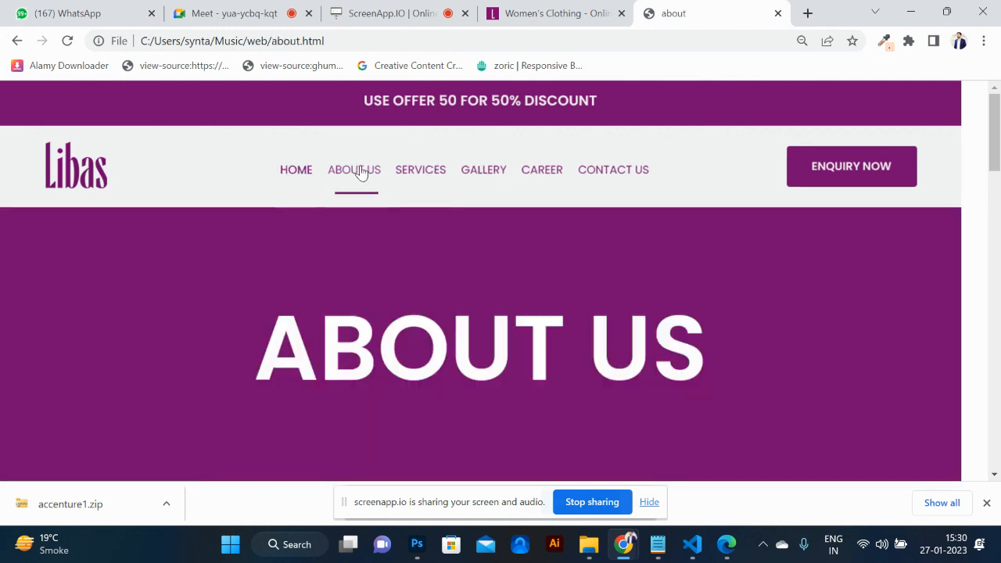
{"action": "left_click", "coordinate": [284, 175]}
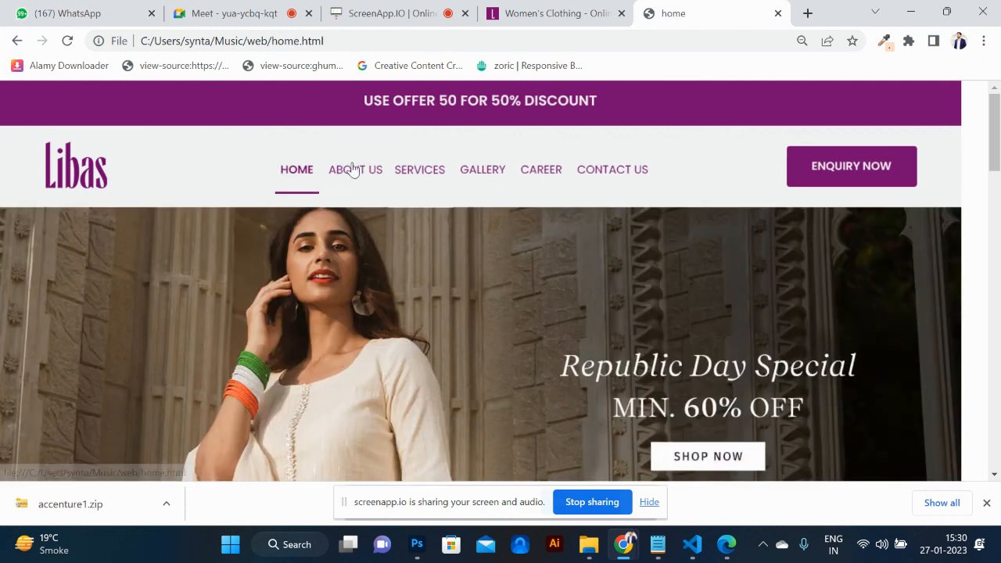
{"action": "left_click", "coordinate": [409, 172]}
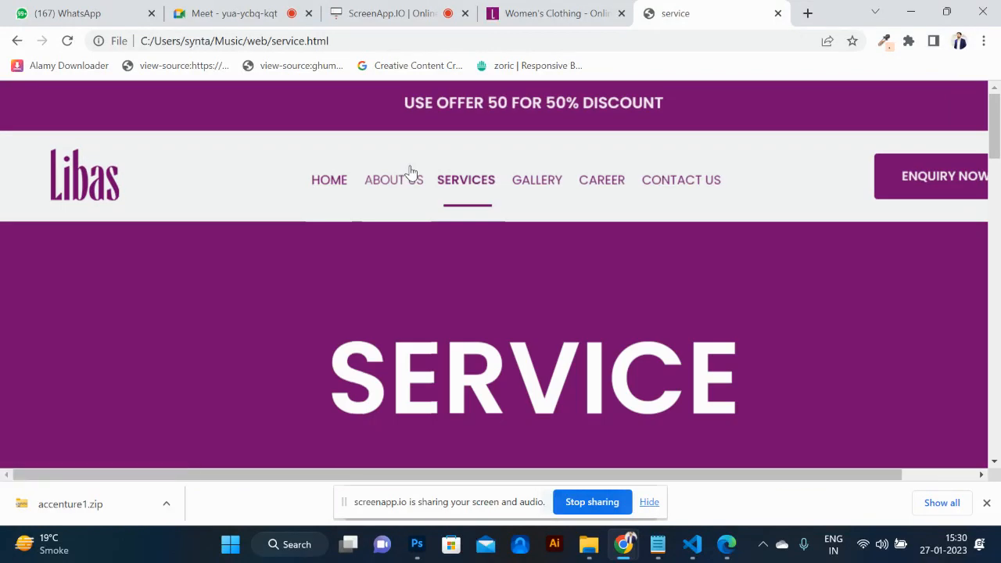
{"action": "left_click", "coordinate": [379, 181]}
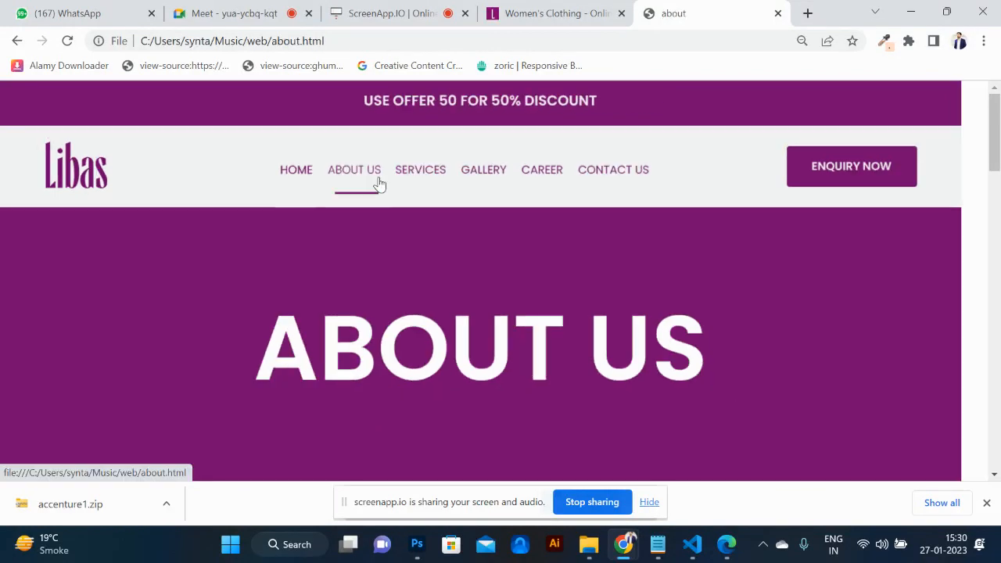
{"action": "left_click", "coordinate": [440, 173]}
{"action": "key", "text": "ctrl+minus"}
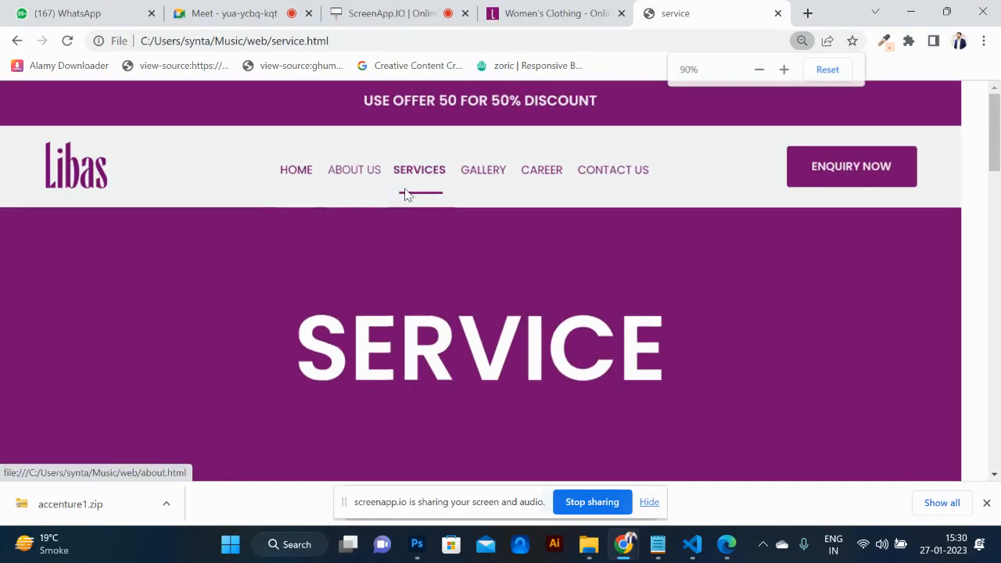
- Recheck the navigation between the About Us, Home and Services pages by following their header links repeatedly
{"action": "left_click", "coordinate": [351, 172]}
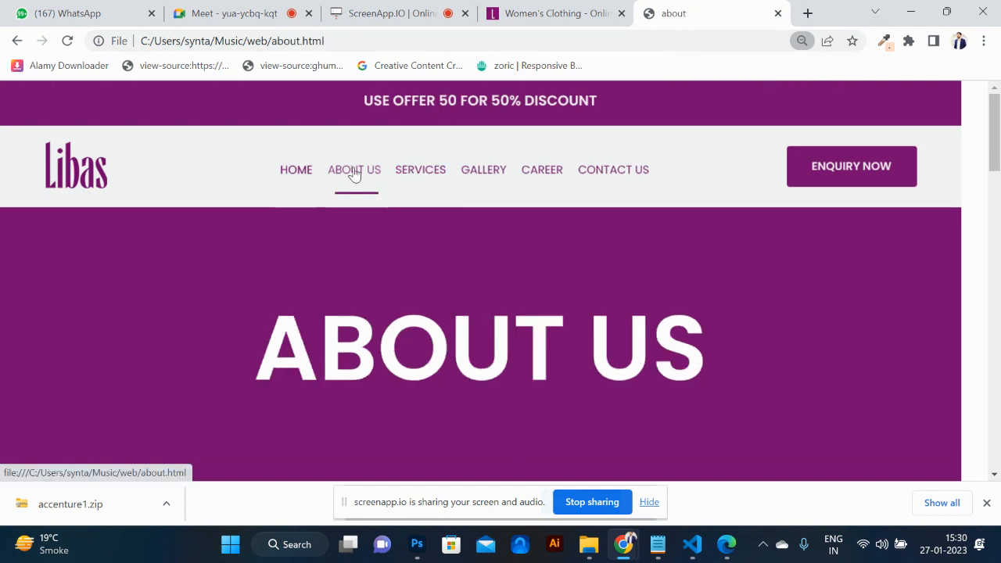
{"action": "left_click", "coordinate": [310, 177]}
{"action": "left_click", "coordinate": [426, 179]}
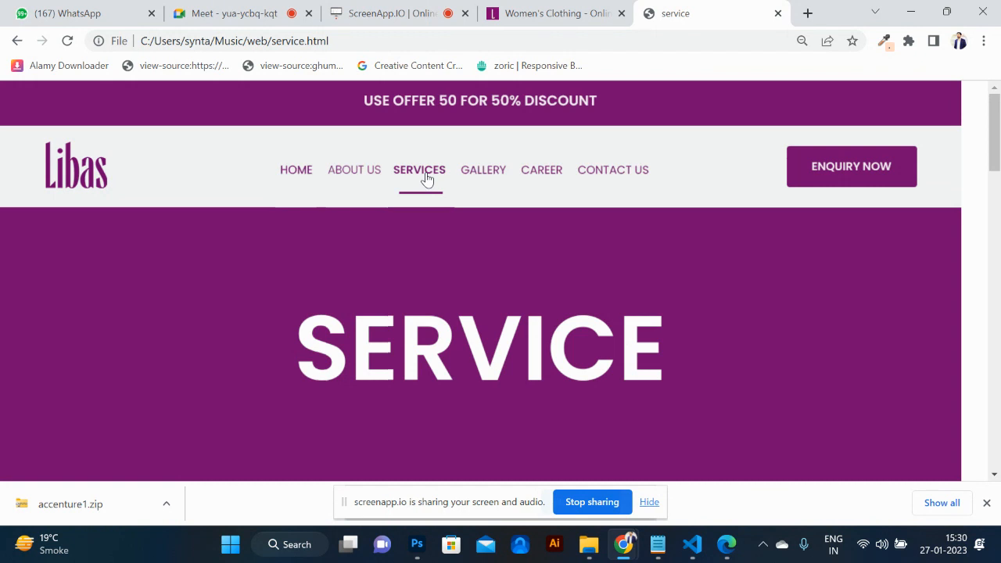
{"action": "left_click", "coordinate": [362, 171]}
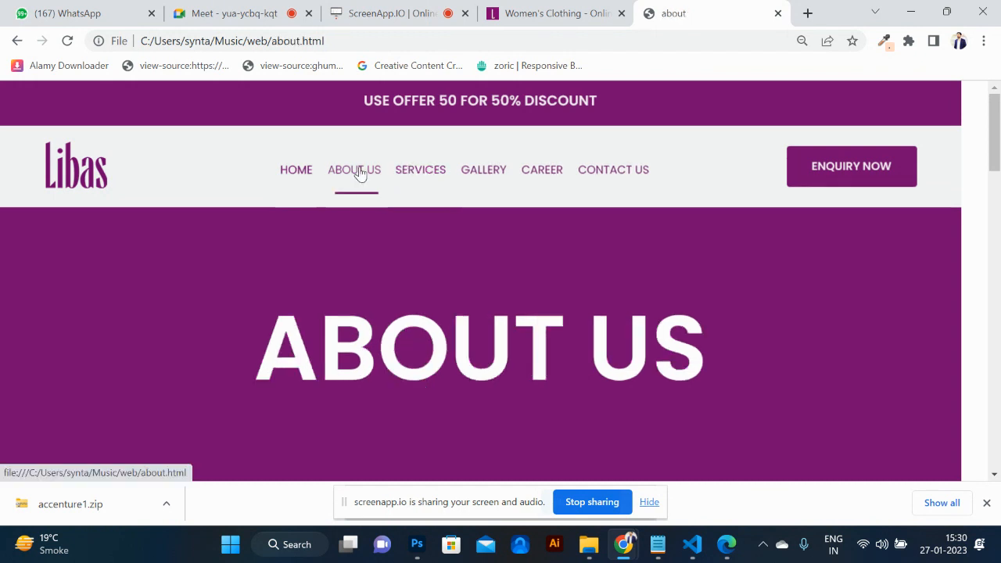
{"action": "left_click", "coordinate": [291, 179]}
{"action": "left_click", "coordinate": [371, 179]}
{"action": "left_click", "coordinate": [412, 182]}
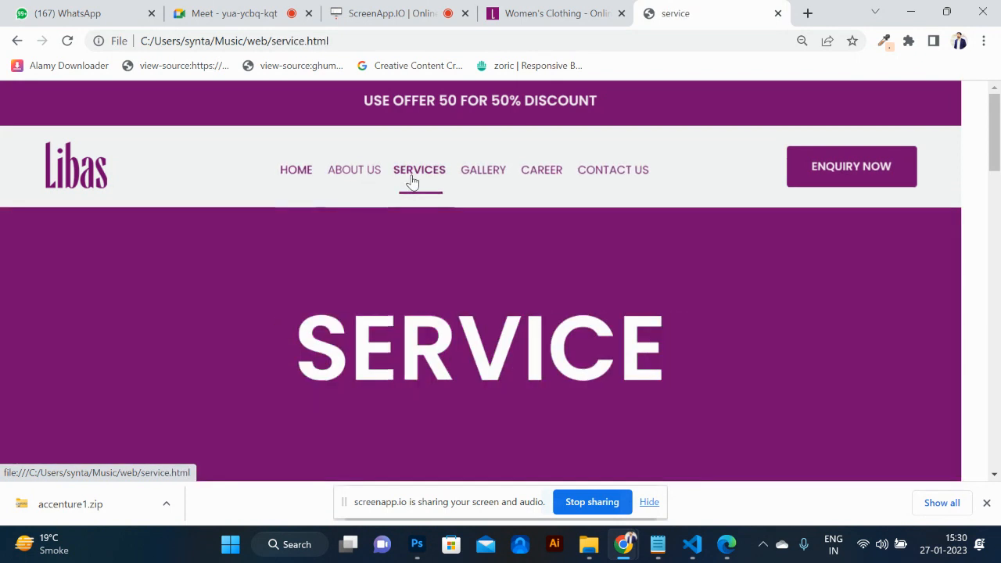
{"action": "left_click", "coordinate": [344, 180]}
{"action": "left_click", "coordinate": [291, 179]}
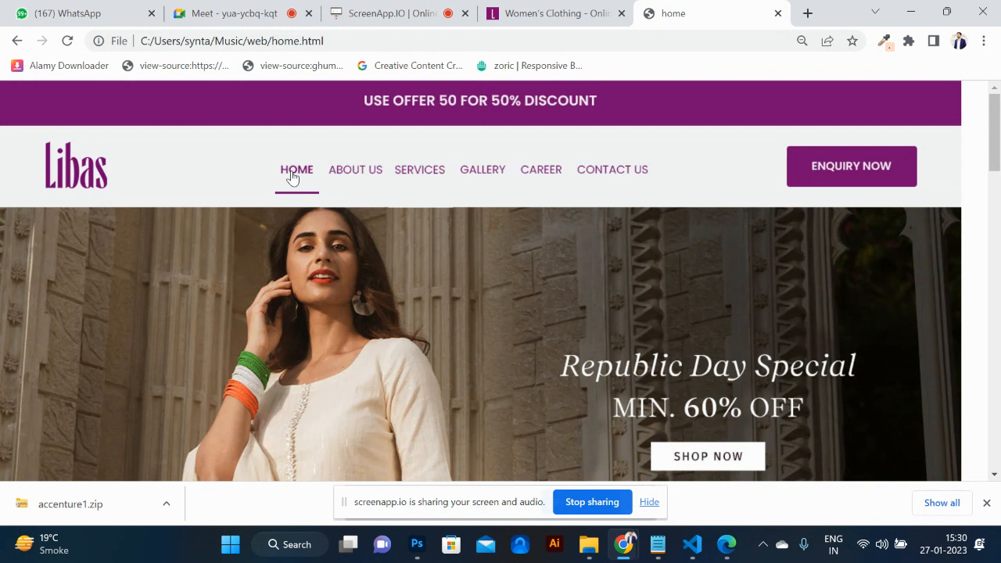
- Review the About Us page, then examine the Our Team section on the exported home page
{"action": "left_click", "coordinate": [348, 187]}
{"action": "scroll", "coordinate": [351, 187], "scroll_direction": "down", "scroll_amount": 5}
{"action": "scroll", "coordinate": [348, 186], "scroll_direction": "up", "scroll_amount": 5}
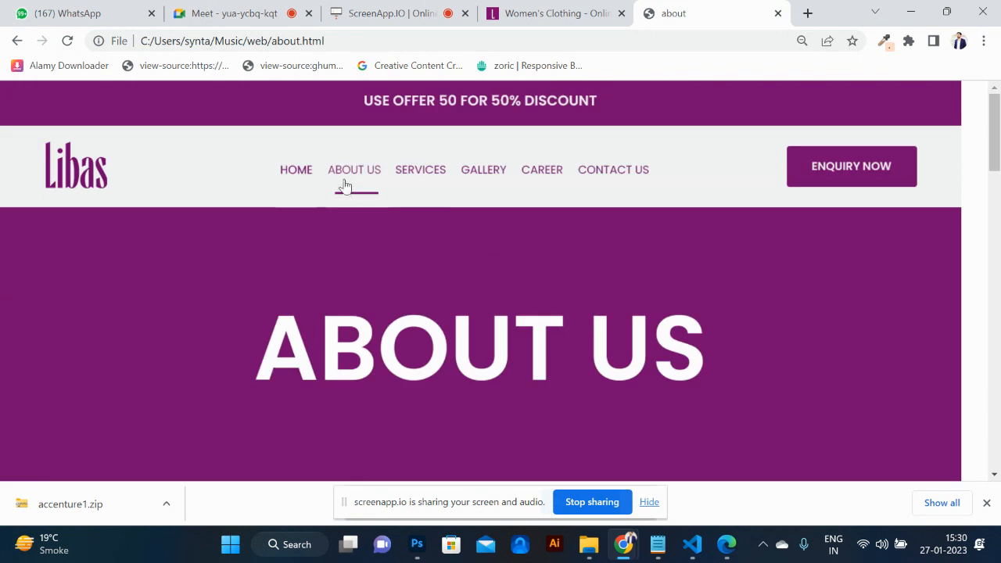
{"action": "left_click", "coordinate": [306, 178]}
{"action": "scroll", "coordinate": [380, 341], "scroll_direction": "down", "scroll_amount": 14}
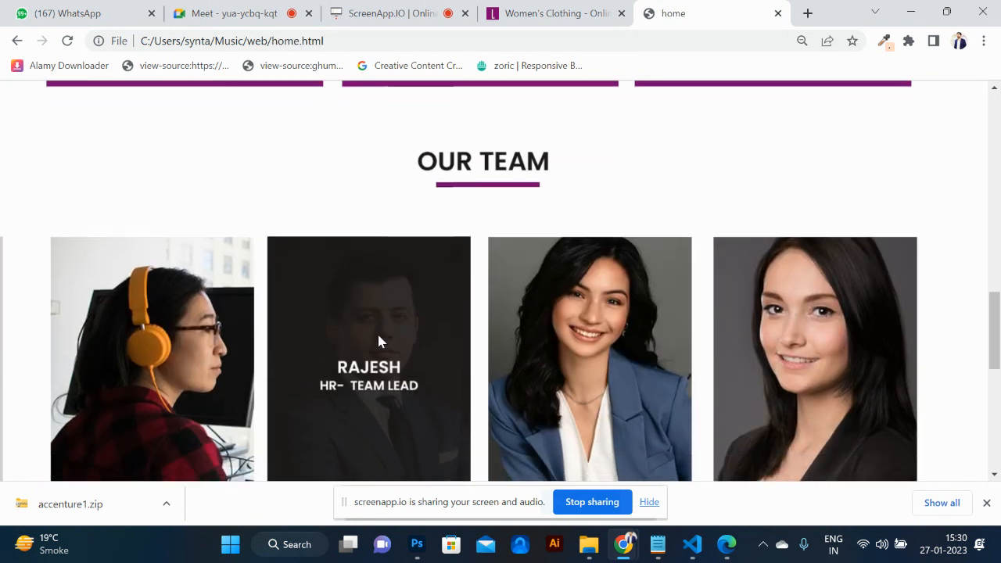
{"action": "scroll", "coordinate": [379, 341], "scroll_direction": "down", "scroll_amount": 3}
{"action": "scroll", "coordinate": [376, 328], "scroll_direction": "up", "scroll_amount": 1}
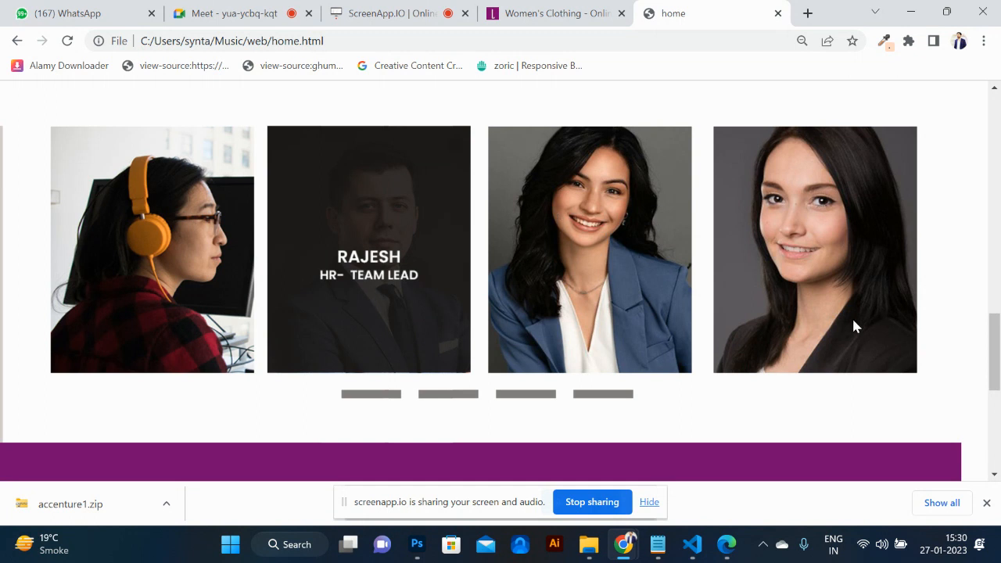
- Switch back to Photoshop and duplicate the home.psd document as team
{"action": "key", "text": "alt+Tab"}
{"action": "key", "text": "alt+Tab"}
{"action": "key", "text": "alt+Tab"}
{"action": "key", "text": "alt+Tab"}
{"action": "key", "text": "alt+Tab"}
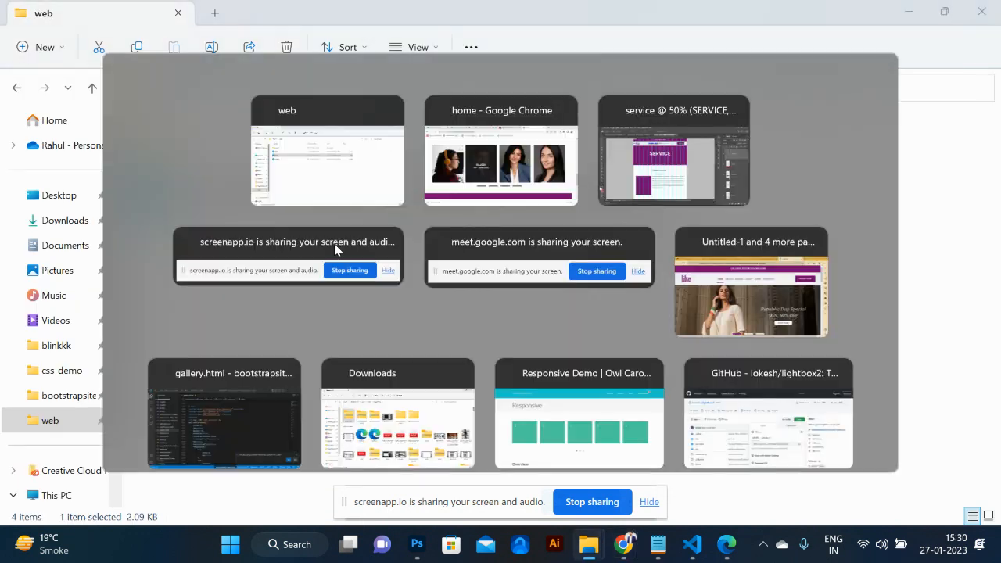
{"action": "left_click", "coordinate": [125, 56]}
{"action": "scroll", "coordinate": [409, 289], "scroll_direction": "down", "scroll_amount": 15}
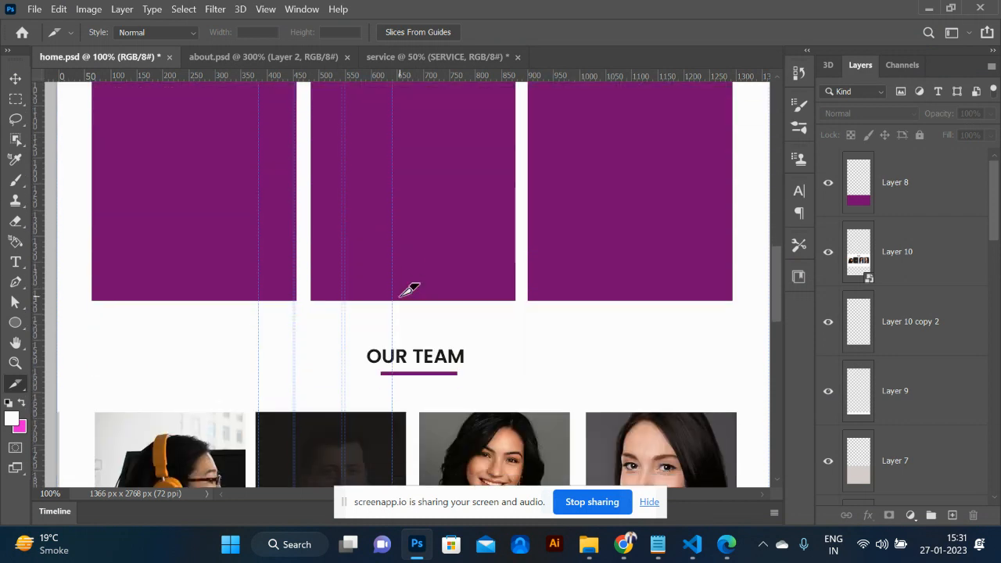
{"action": "left_click", "coordinate": [88, 10]}
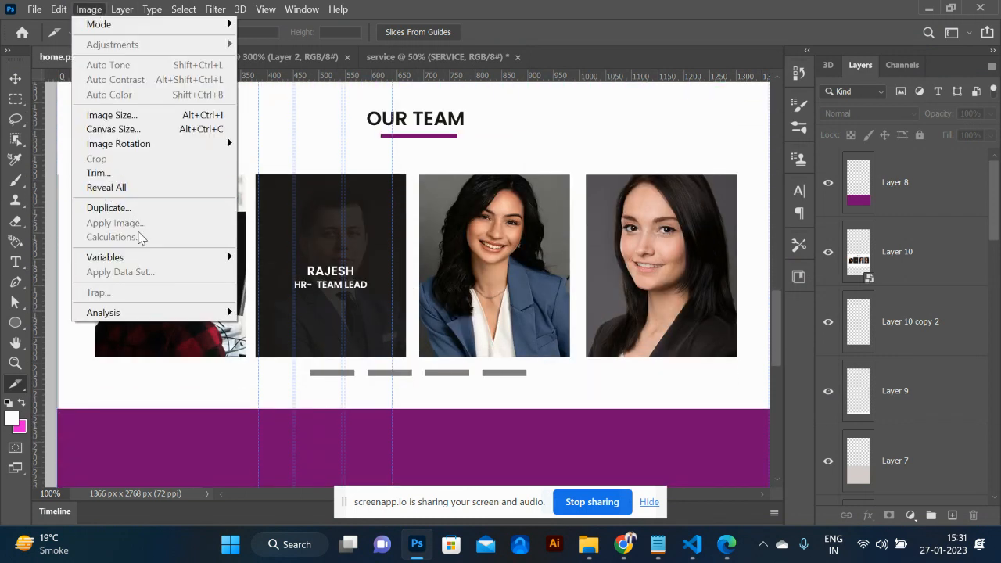
{"action": "left_click", "coordinate": [138, 209]}
{"action": "type", "text": "team"}
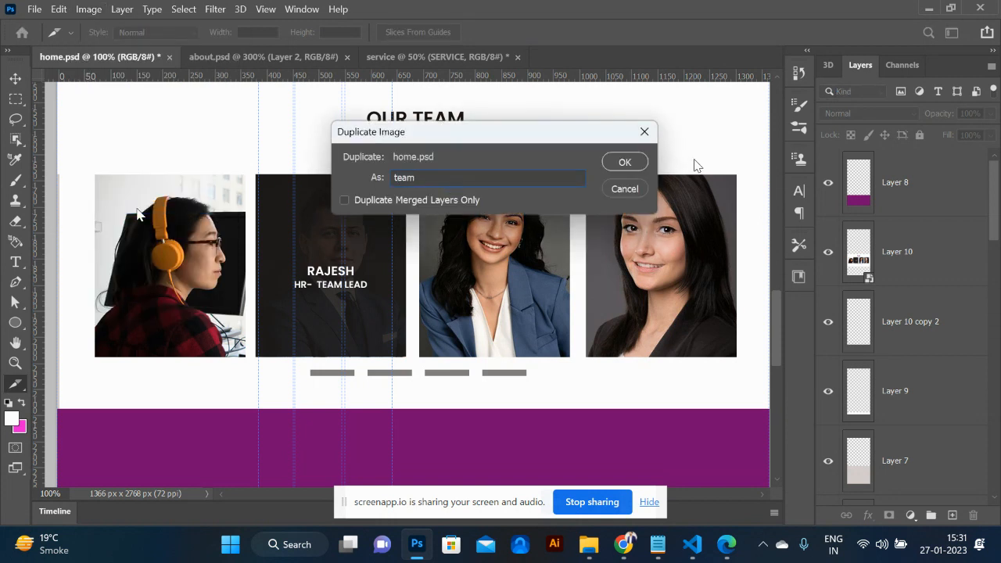
{"action": "left_click", "coordinate": [623, 164]}
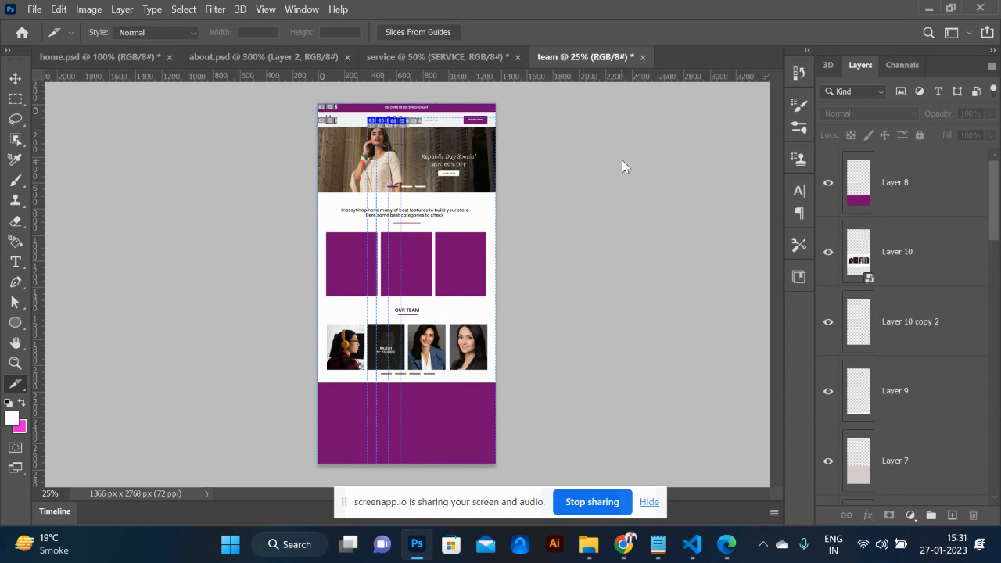
- Try slicing around the first Our Team photo in the team document, and undo that slice
{"action": "key", "text": "ctrl+plus"}
{"action": "key", "text": "ctrl+plus"}
{"action": "scroll", "coordinate": [404, 341], "scroll_direction": "down", "scroll_amount": 4}
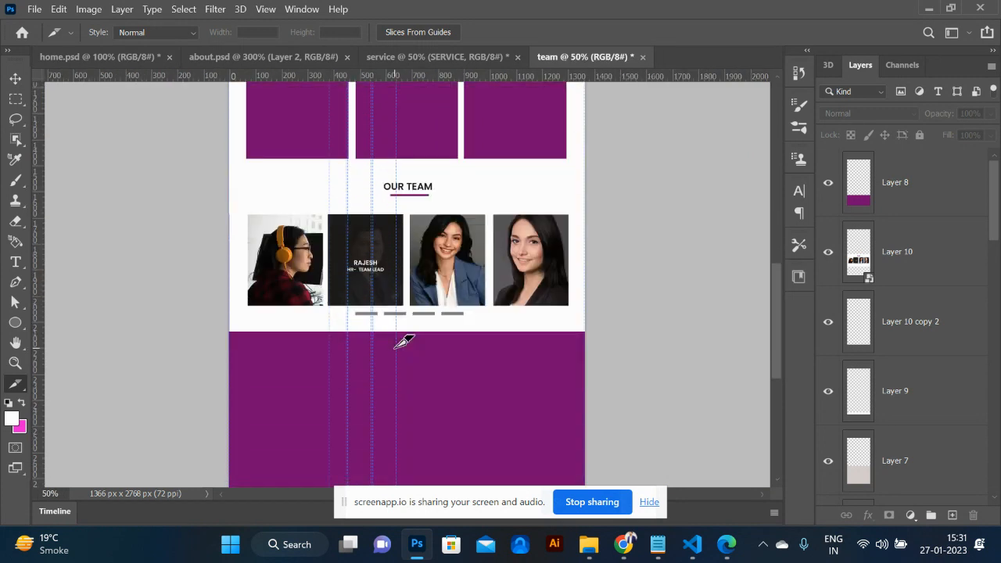
{"action": "key", "text": "ctrl+plus"}
{"action": "key", "text": "ctrl+plus"}
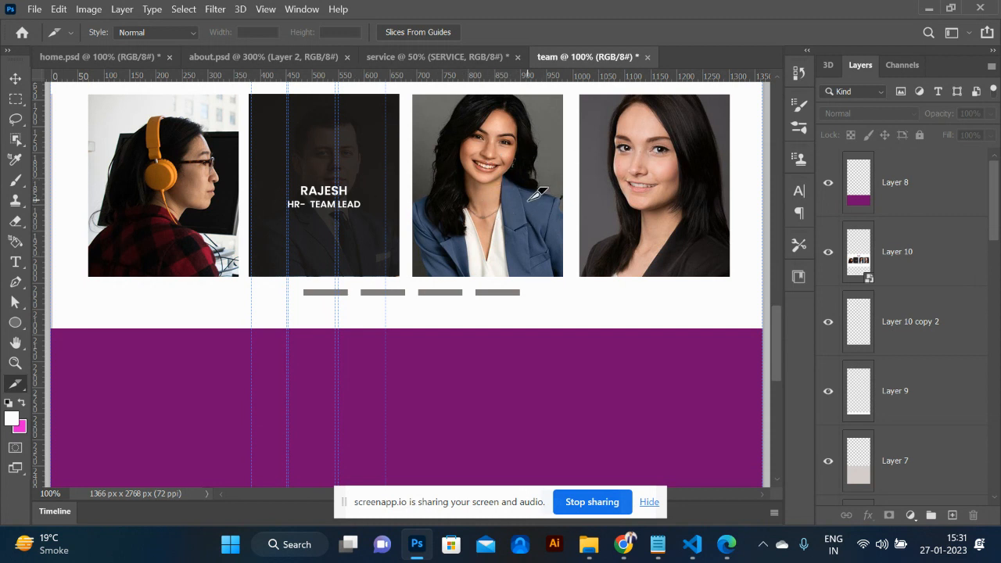
{"action": "left_click", "coordinate": [18, 79]}
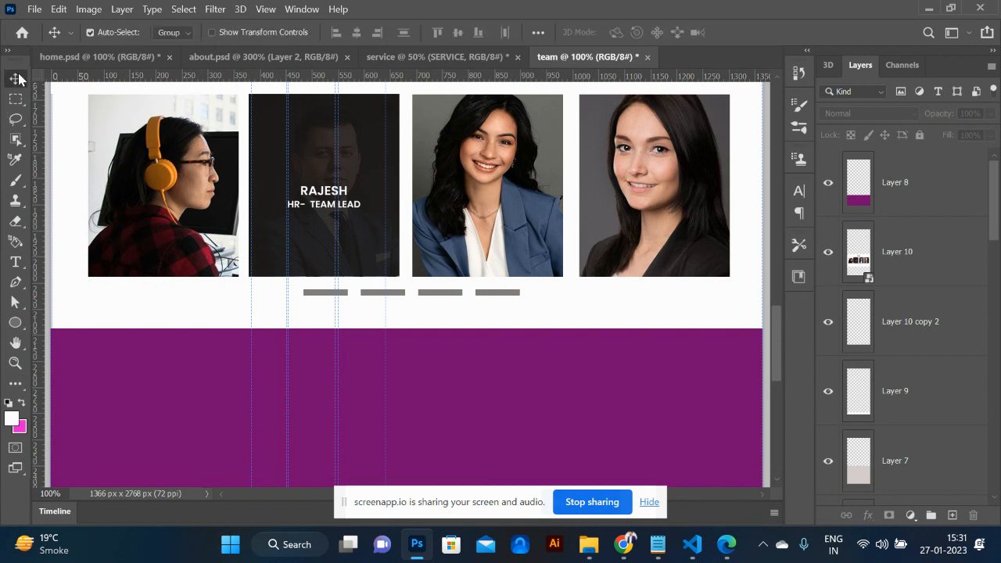
{"action": "scroll", "coordinate": [375, 196], "scroll_direction": "up", "scroll_amount": 1}
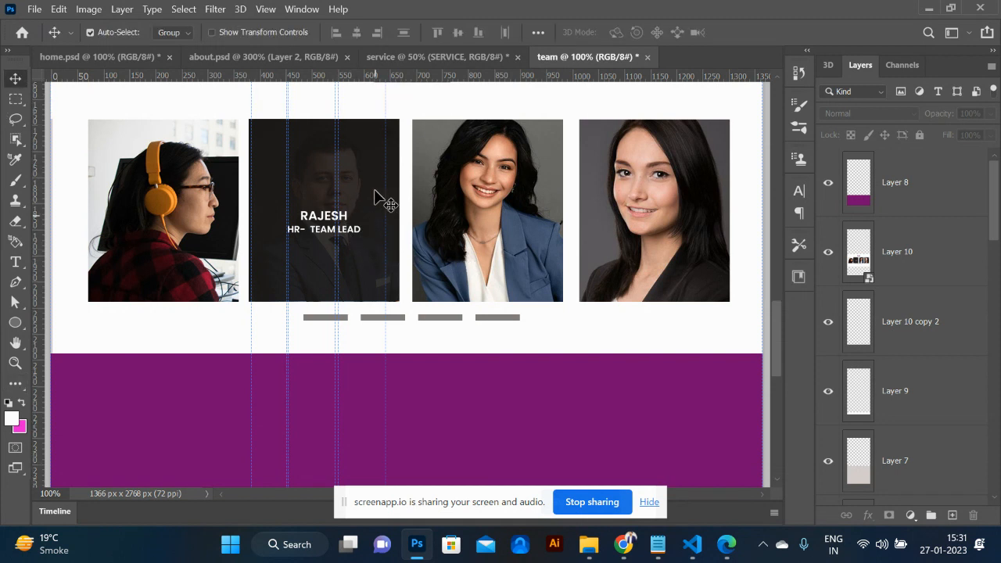
{"action": "scroll", "coordinate": [374, 191], "scroll_direction": "up", "scroll_amount": 1}
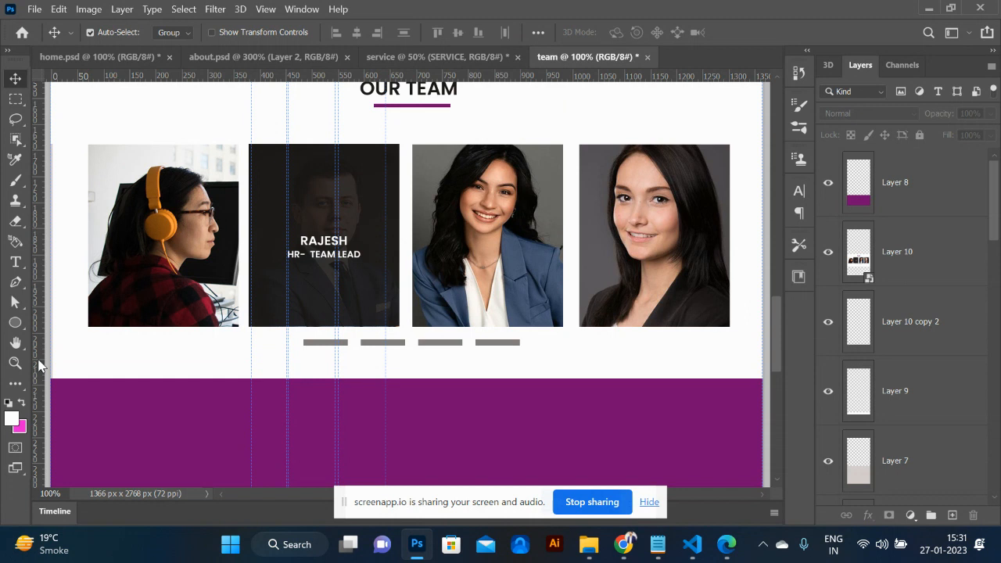
{"action": "key", "text": "c"}
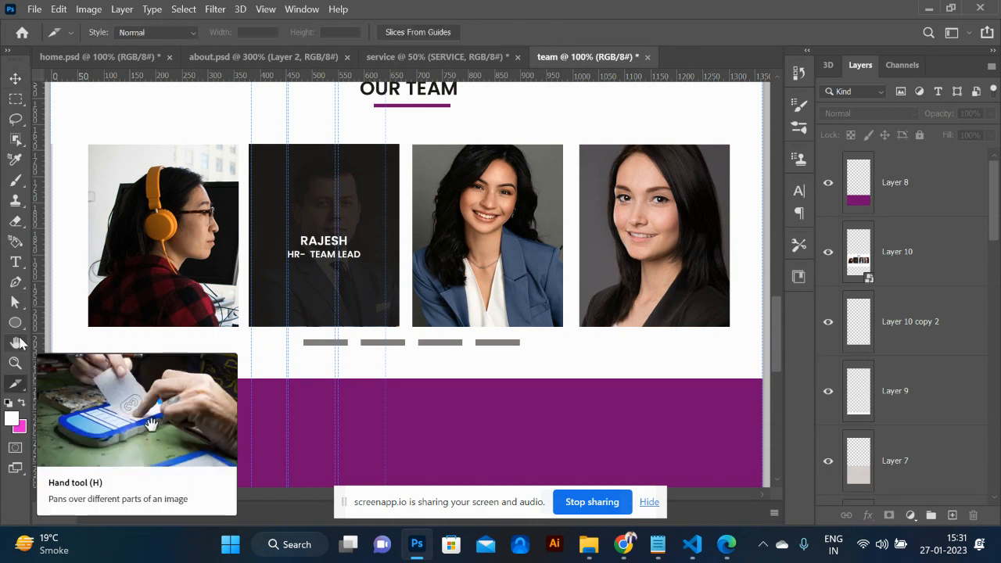
{"action": "key", "text": "shift+c"}
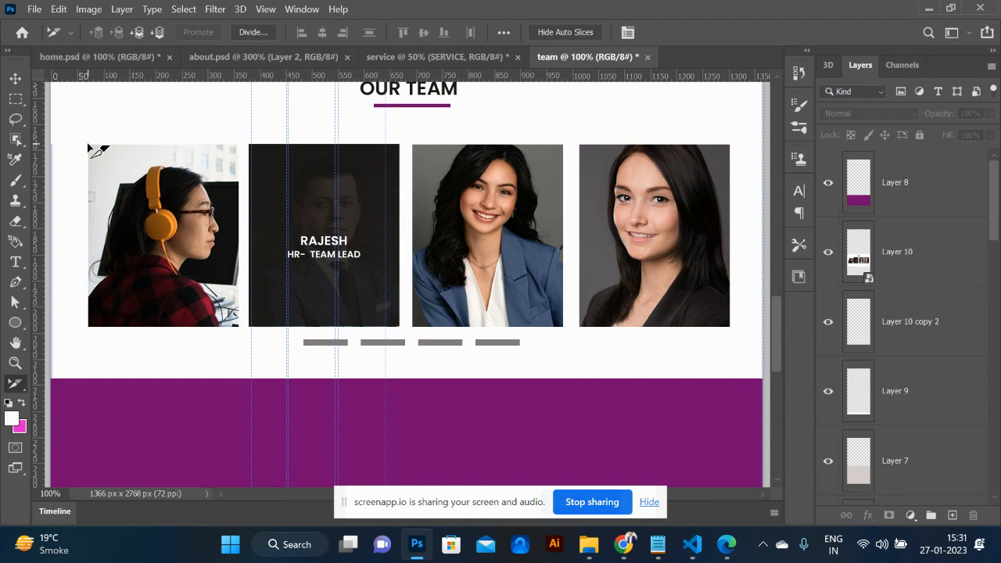
{"action": "left_click", "coordinate": [222, 234]}
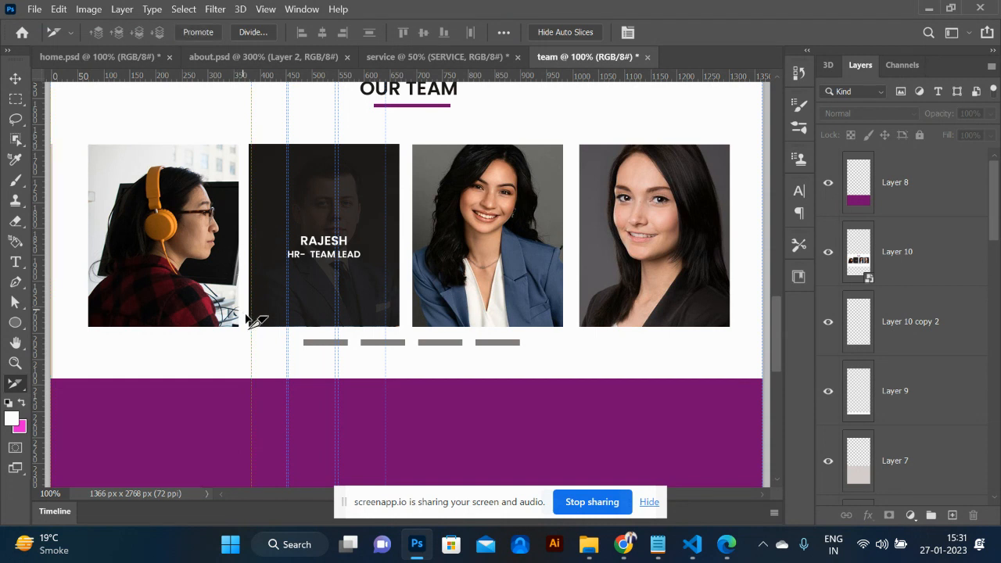
{"action": "key", "text": "shift+c"}
{"action": "key", "text": "shift+c"}
{"action": "key", "text": "shift+c"}
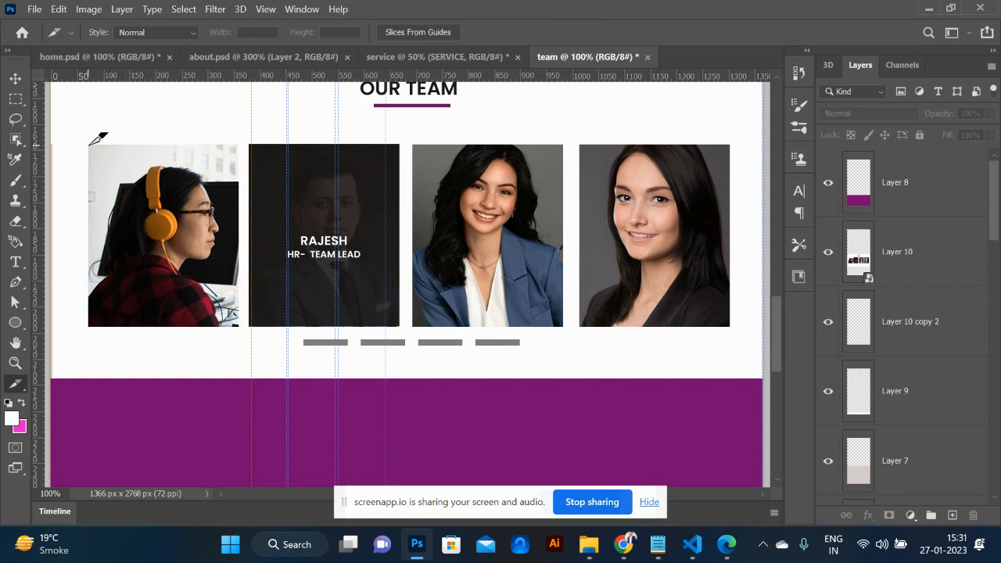
{"action": "left_click_drag", "start_coordinate": [90, 143], "coordinate": [243, 324]}
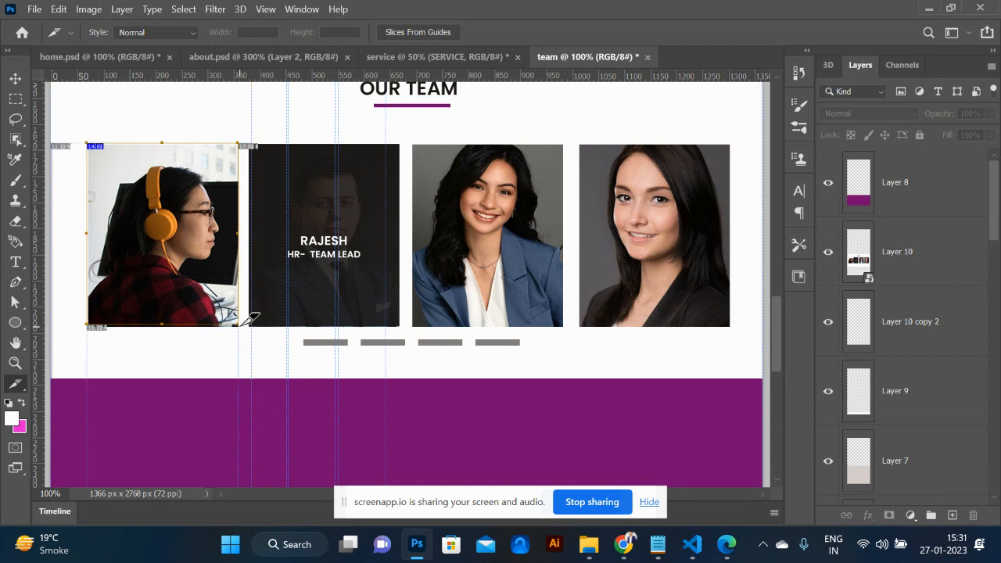
{"action": "key", "text": "ctrl+z"}
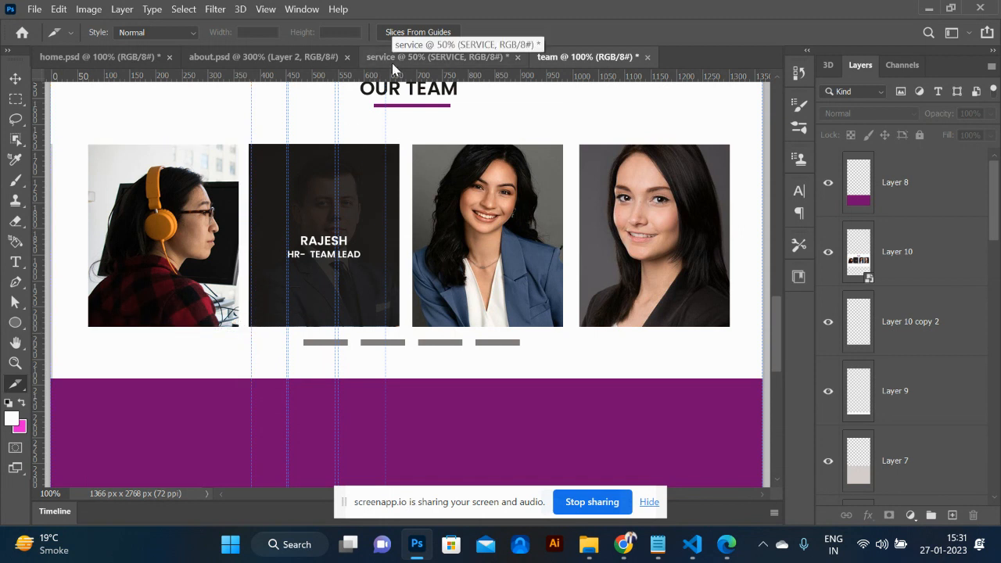
- In the service document, draw a slice about 296 by 366 px around the first Our Team photo
{"action": "left_click", "coordinate": [391, 63]}
{"action": "scroll", "coordinate": [268, 368], "scroll_direction": "down", "scroll_amount": 5}
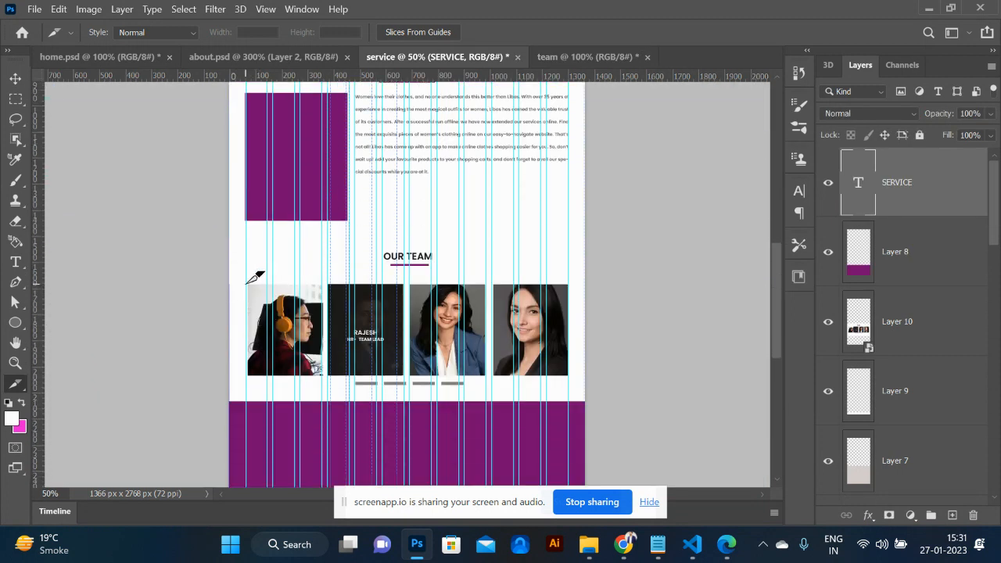
{"action": "left_click_drag", "start_coordinate": [247, 284], "coordinate": [326, 376]}
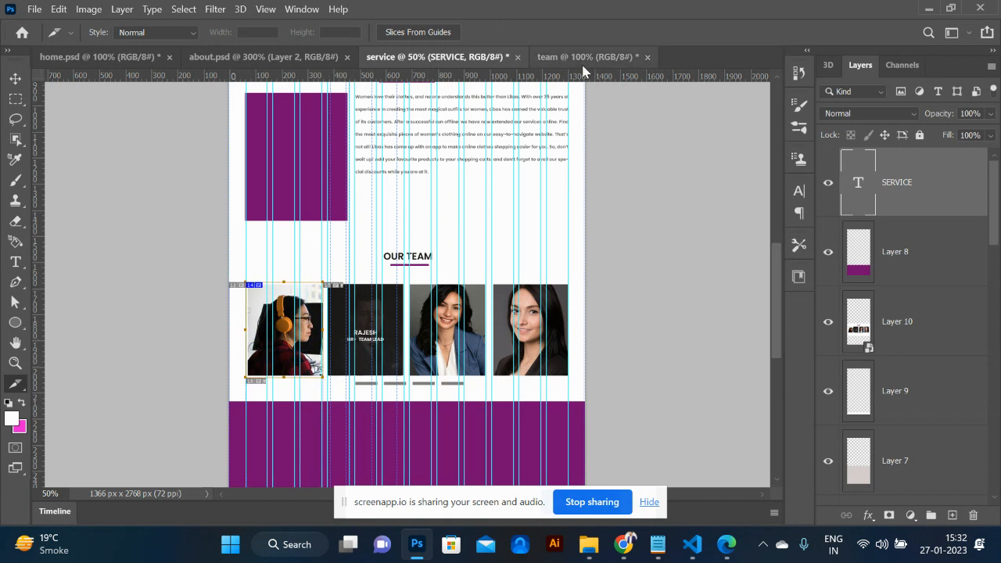
- Link the first team photo's slice in the service document to the URL team.html
{"action": "right_click", "coordinate": [277, 319]}
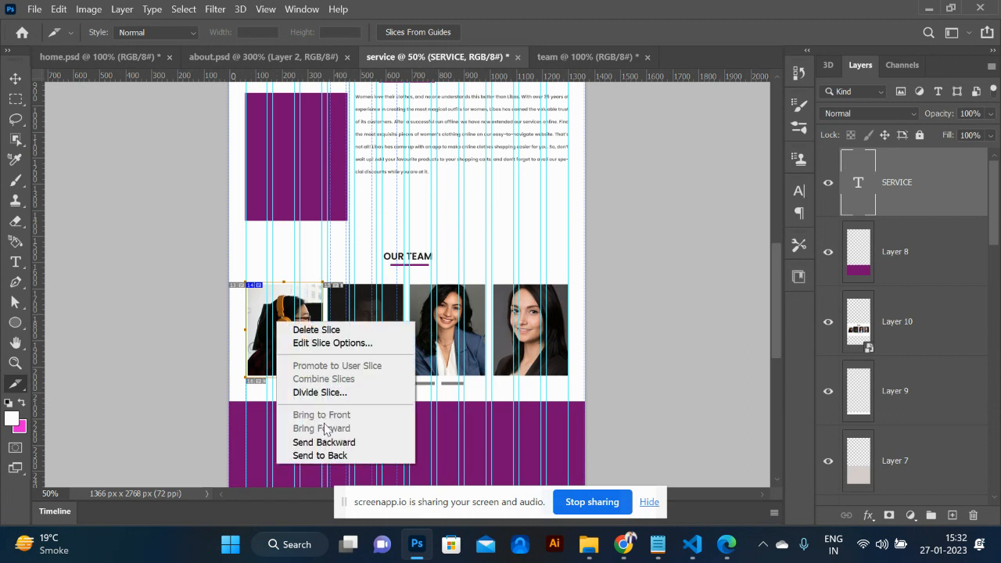
{"action": "left_click", "coordinate": [332, 343]}
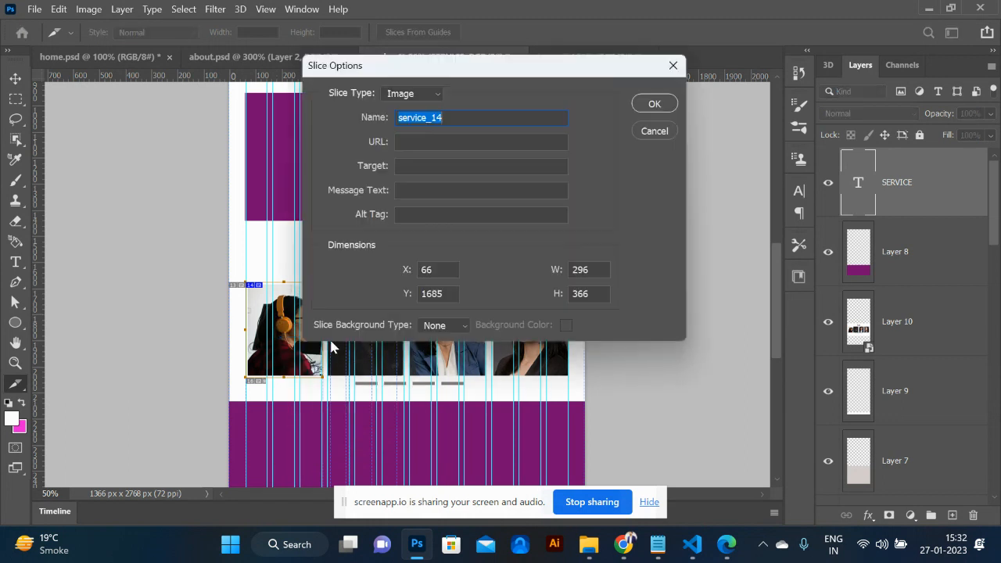
{"action": "left_click", "coordinate": [448, 144]}
{"action": "type", "text": "se"}
{"action": "key", "text": "BackSpace"}
{"action": "key", "text": "BackSpace"}
{"action": "type", "text": "te"}
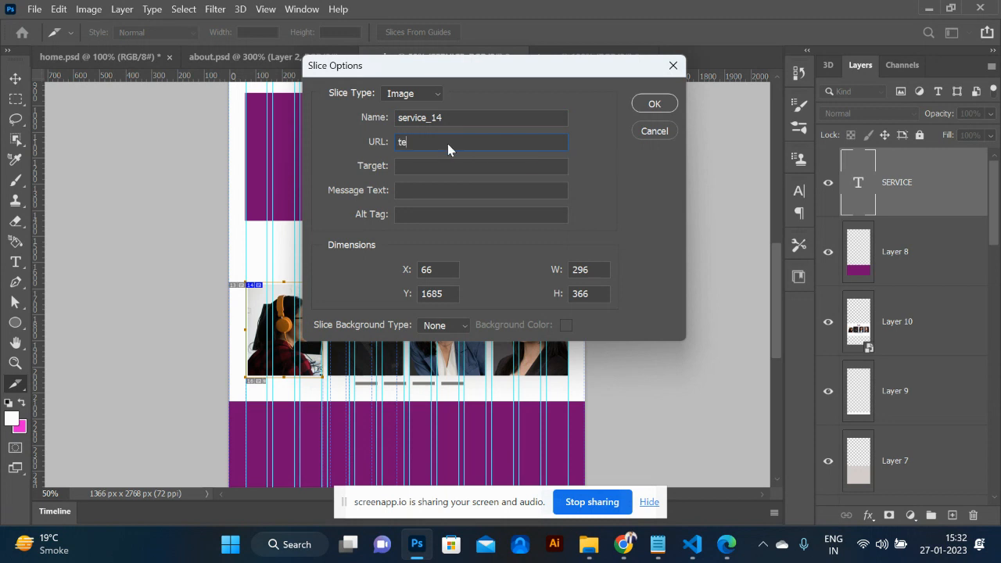
{"action": "type", "text": "am.html"}
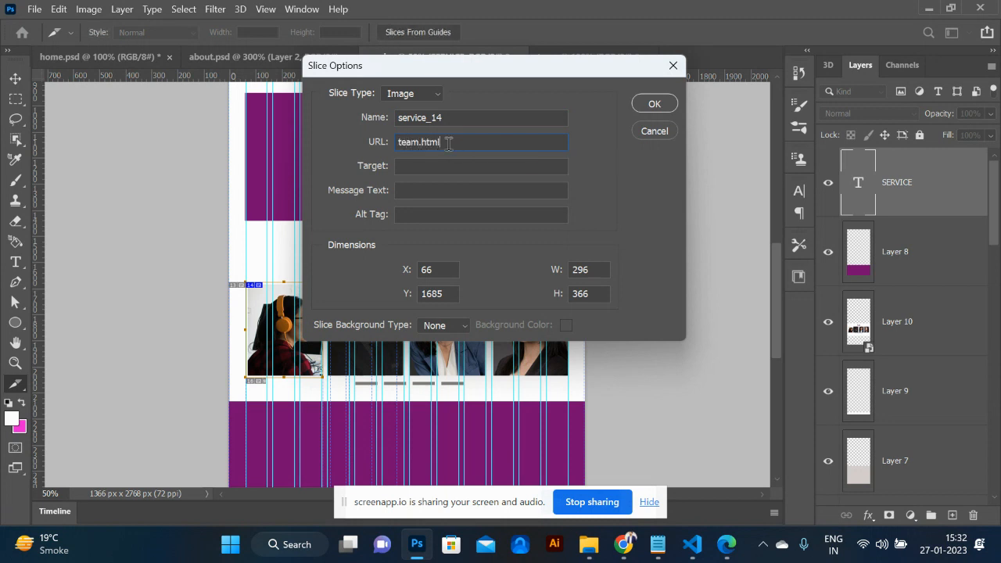
{"action": "key", "text": "Return"}
- In the team document, copy the dark HR team lead card from Layer 10 to a new layer and place it over the first photo
{"action": "left_click", "coordinate": [586, 56]}
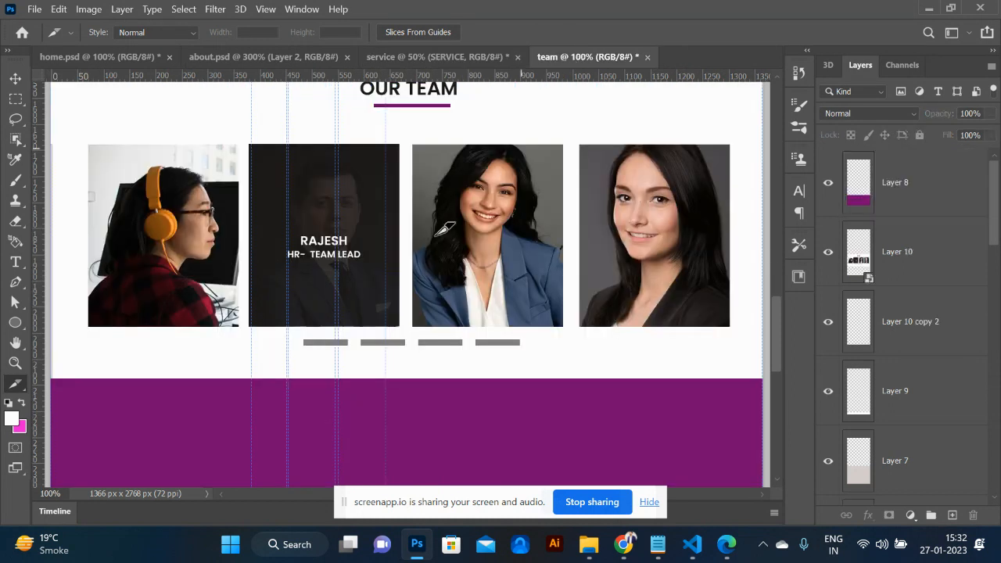
{"action": "left_click", "coordinate": [16, 98]}
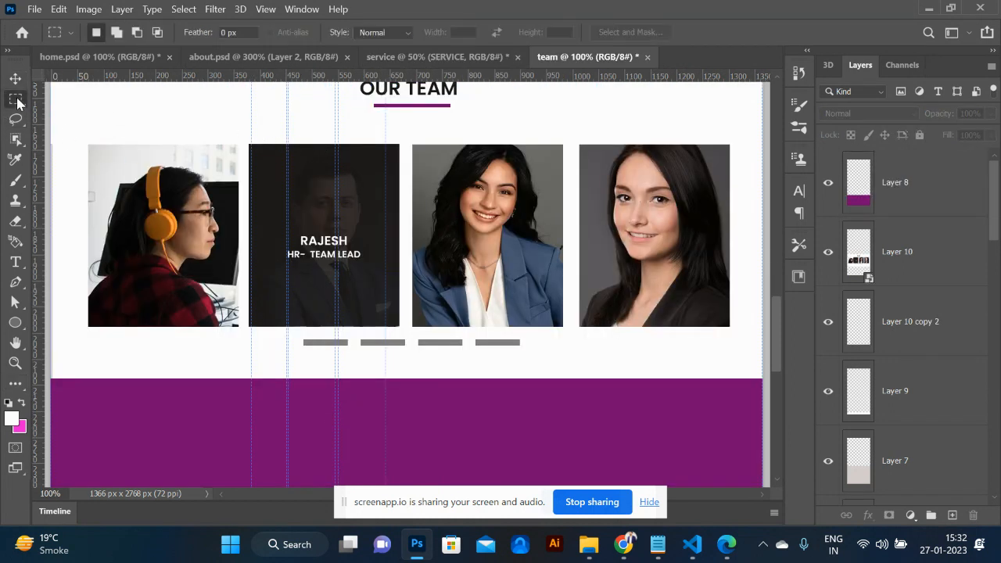
{"action": "left_click_drag", "start_coordinate": [249, 141], "coordinate": [401, 329]}
{"action": "left_click", "coordinate": [907, 270]}
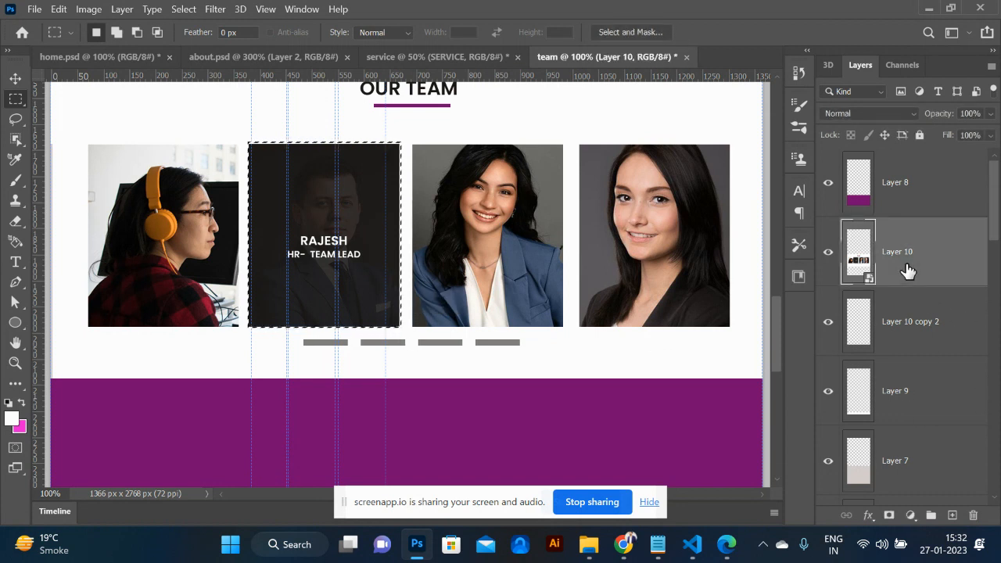
{"action": "key", "text": "ctrl+j"}
{"action": "left_click", "coordinate": [15, 80]}
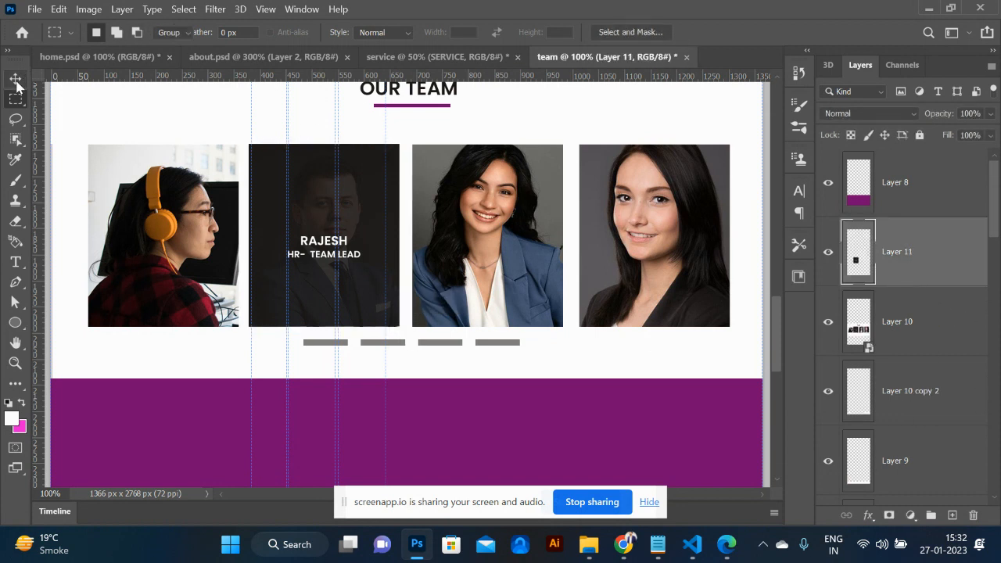
{"action": "left_click_drag", "start_coordinate": [315, 261], "coordinate": [159, 262]}
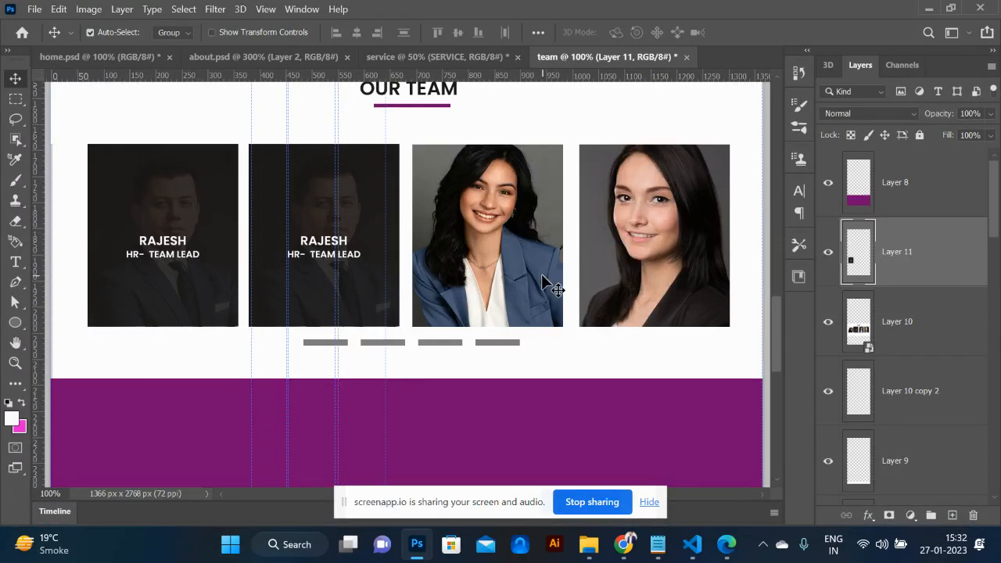
{"action": "key", "text": "ctrl+s"}
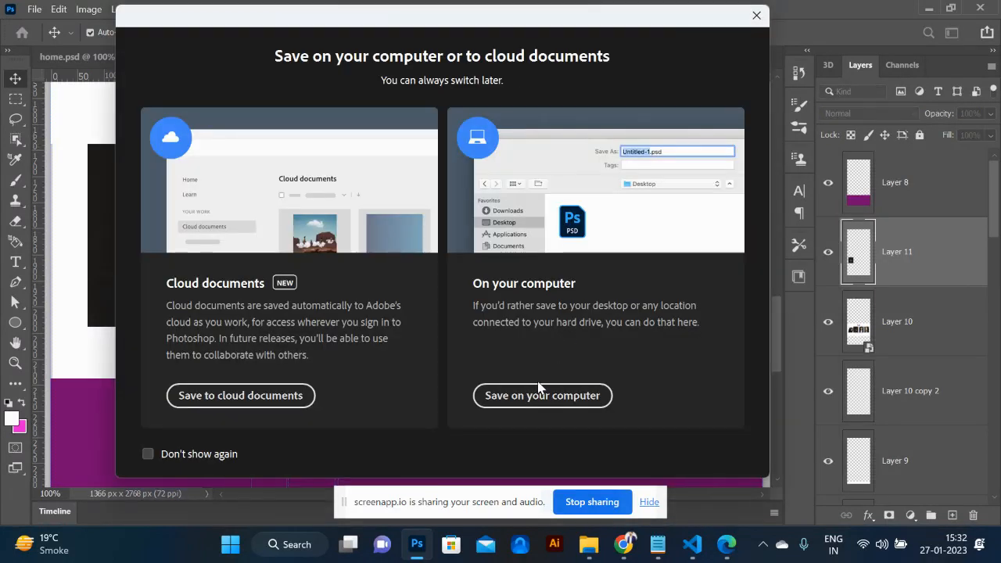
{"action": "left_click", "coordinate": [540, 393]}
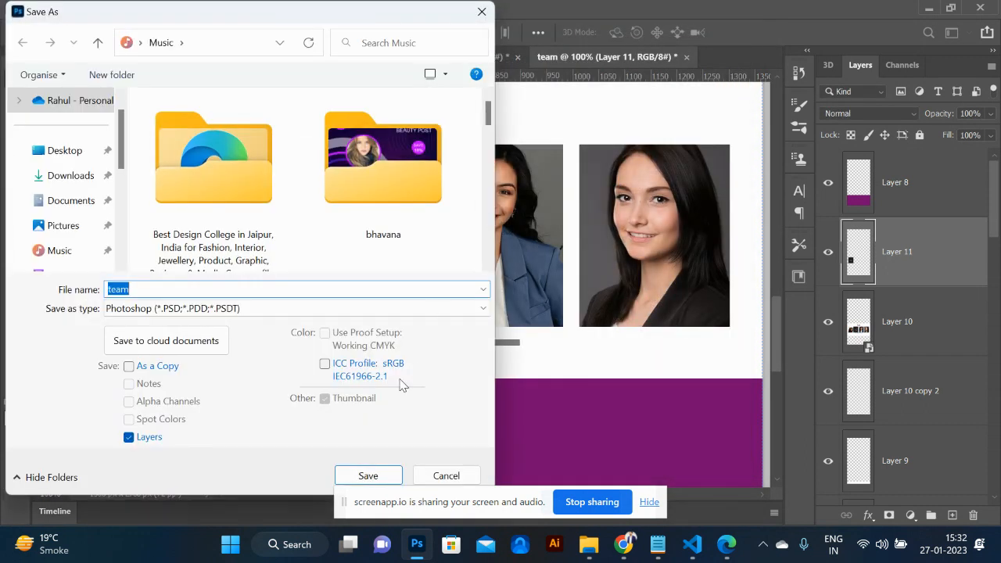
{"action": "left_click", "coordinate": [445, 475]}
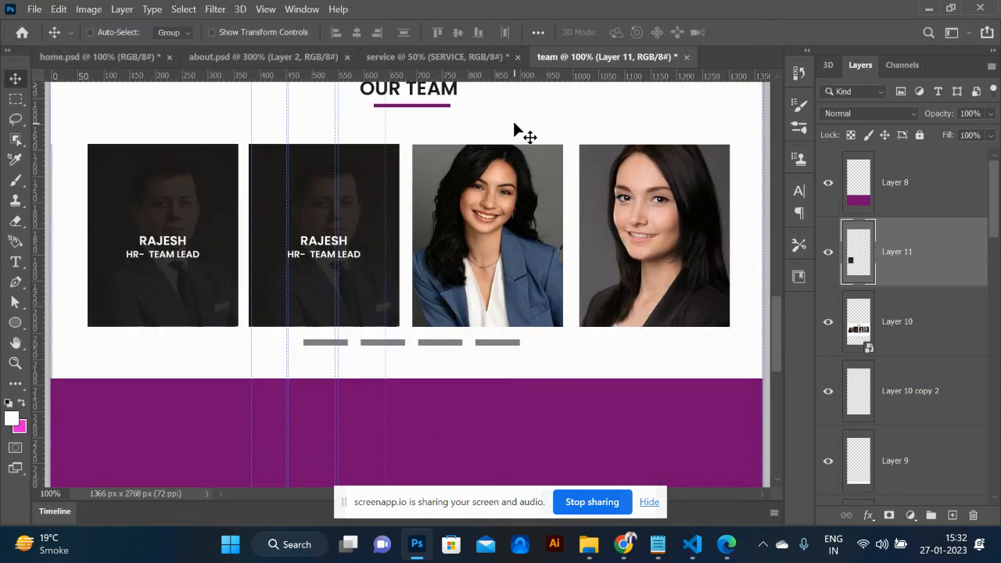
{"action": "key", "text": "ctrl+s"}
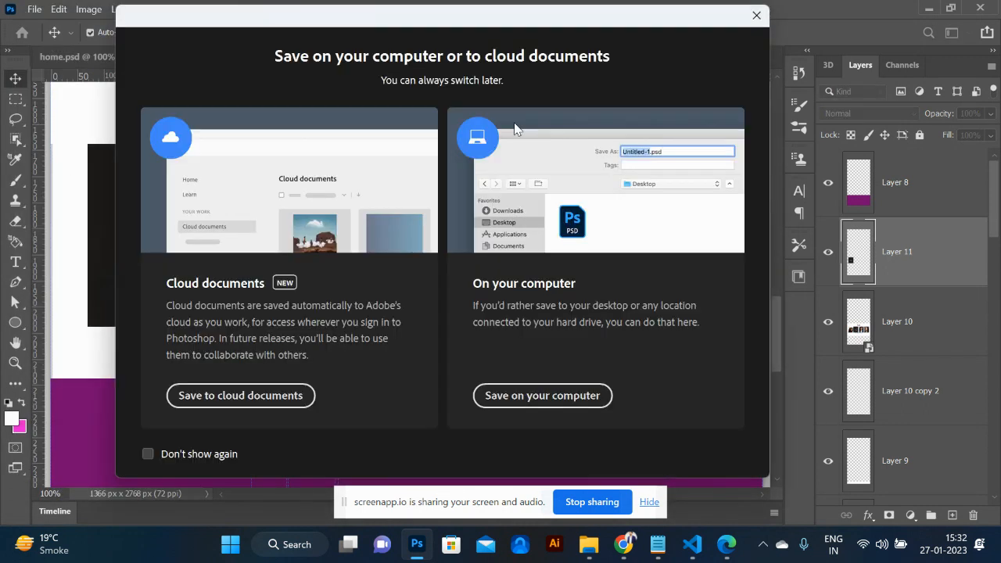
{"action": "left_click", "coordinate": [756, 15]}
- Export the team document for web as HTML and Images with all slices, named team, in the web folder
{"action": "key", "text": "ctrl+alt+shift+s"}
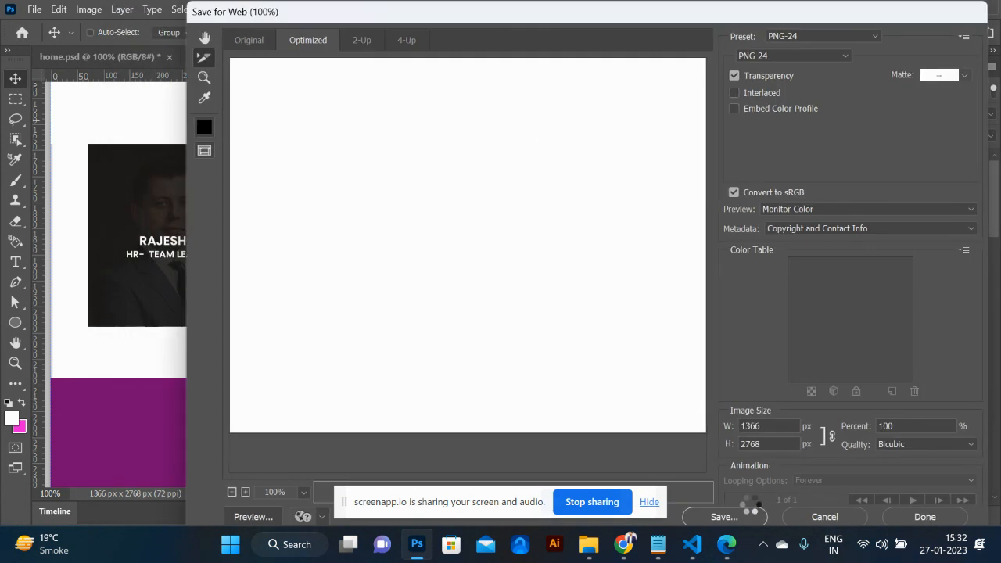
{"action": "left_click", "coordinate": [734, 518]}
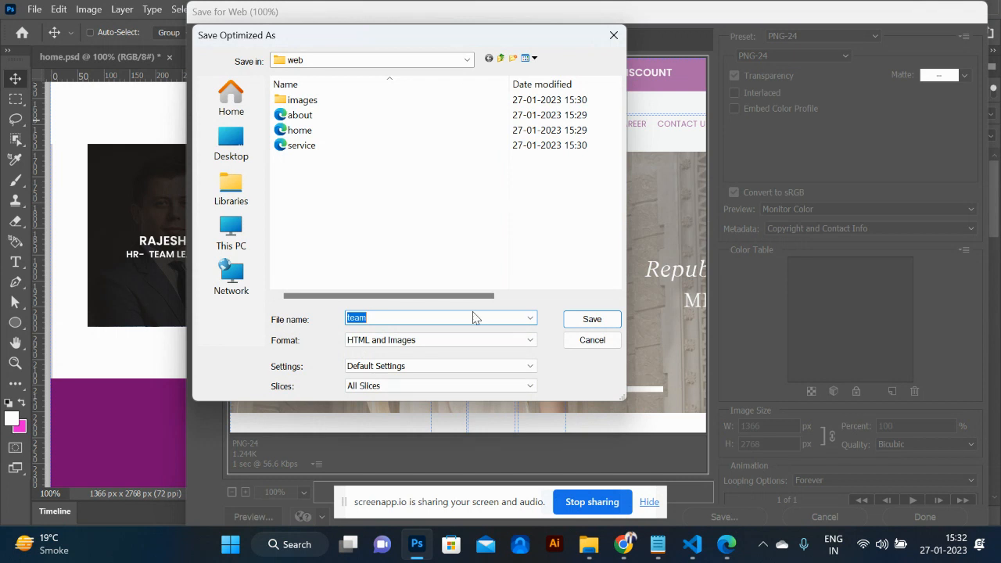
{"action": "key", "text": "Return"}
{"action": "left_click", "coordinate": [602, 308]}
- Switch to Chrome to check the Our Team section of the exported home page, and return to Photoshop
{"action": "key", "text": "alt+Tab"}
{"action": "key", "text": "alt+Tab"}
{"action": "key", "text": "Tab"}
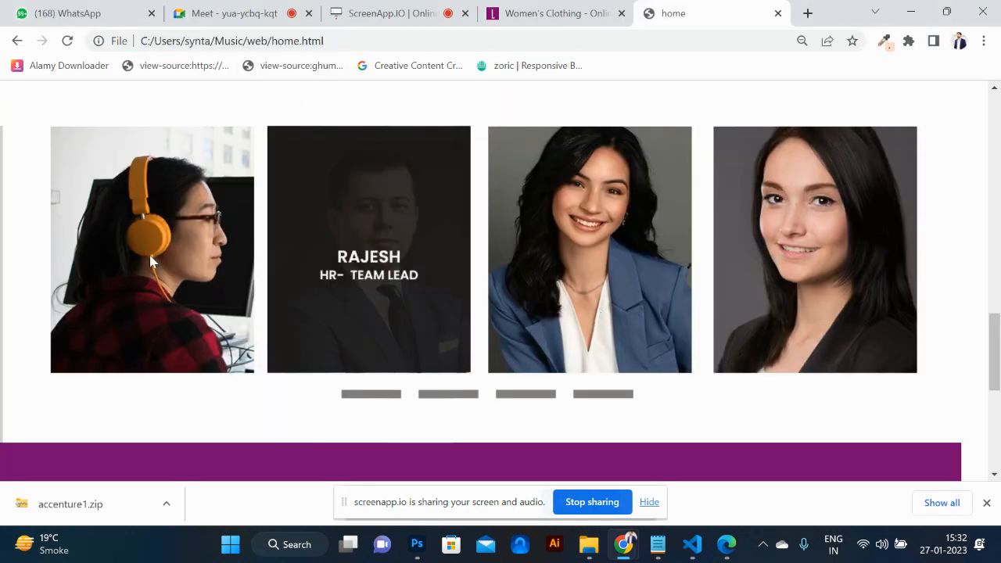
{"action": "key", "text": "alt+Tab"}
{"action": "key", "text": "alt+Tab"}
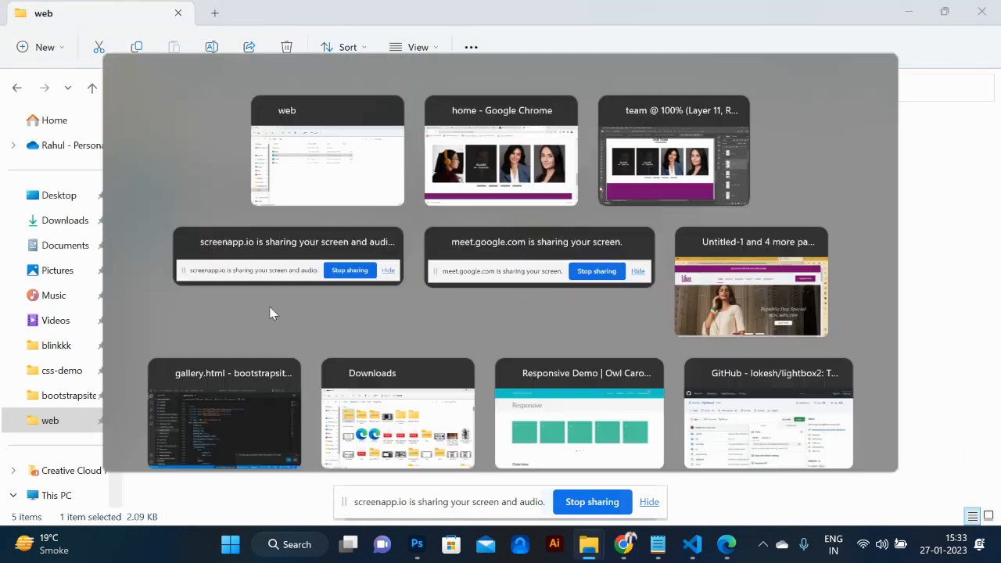
{"action": "key", "text": "alt+Tab"}
{"action": "key", "text": "Tab"}
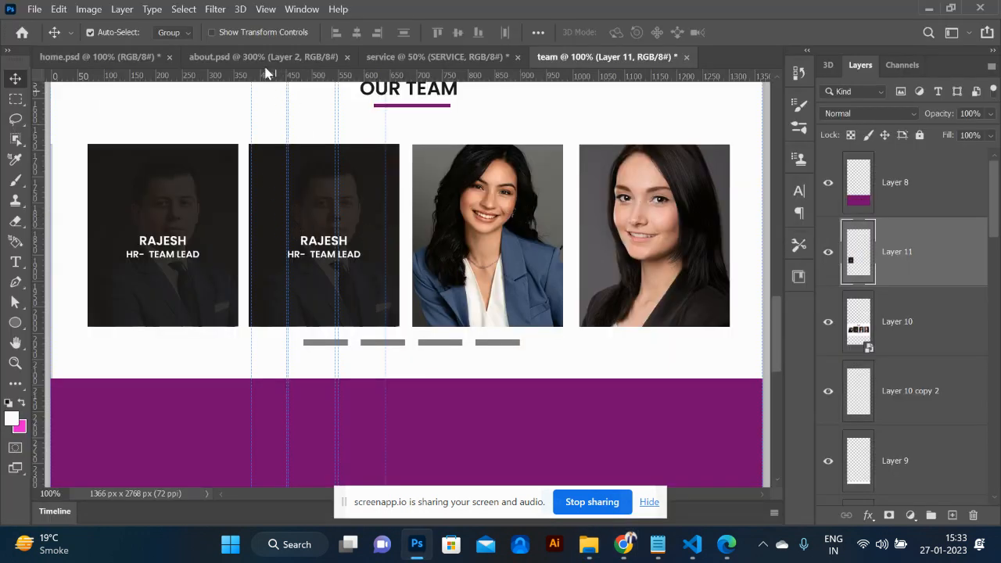
- In the home document, draw a slice about 289 by 346 px around the first team photo
{"action": "left_click", "coordinate": [406, 59]}
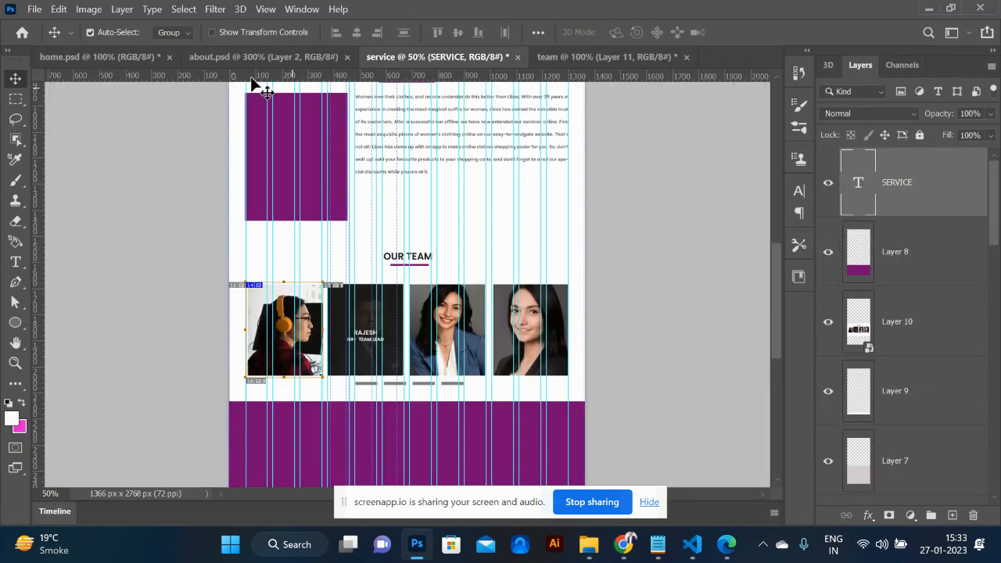
{"action": "left_click", "coordinate": [117, 59]}
{"action": "scroll", "coordinate": [263, 312], "scroll_direction": "down", "scroll_amount": 1}
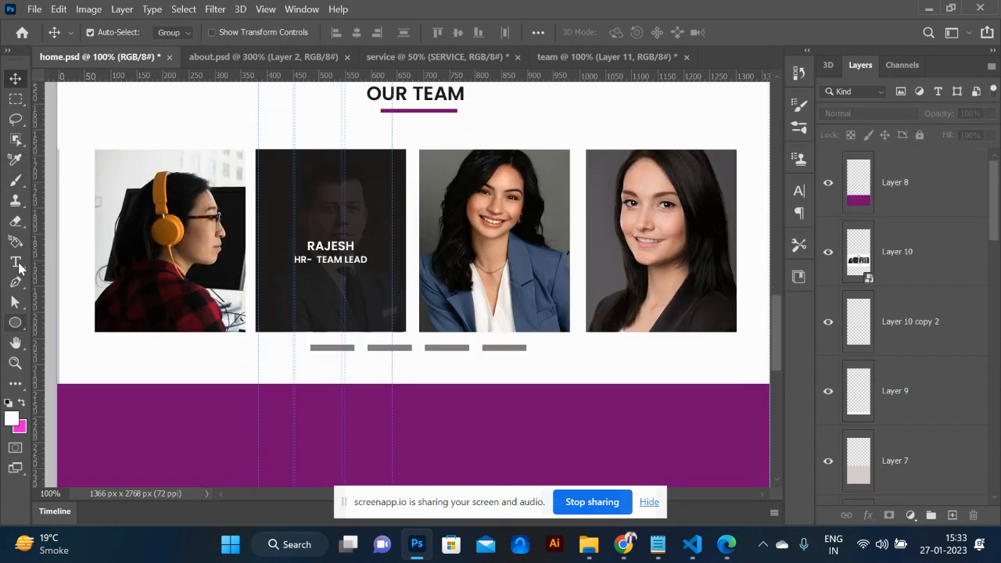
{"action": "key", "text": "c"}
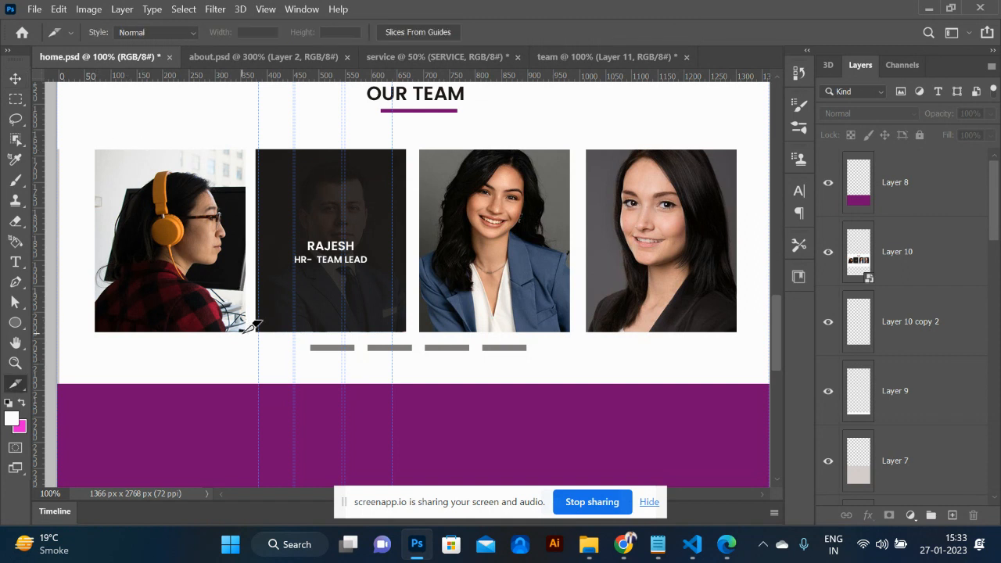
{"action": "left_click_drag", "start_coordinate": [247, 332], "coordinate": [93, 150]}
- Set the first team photo slice's URL to team.html and its message text to OUr Team Member
{"action": "right_click", "coordinate": [148, 192]}
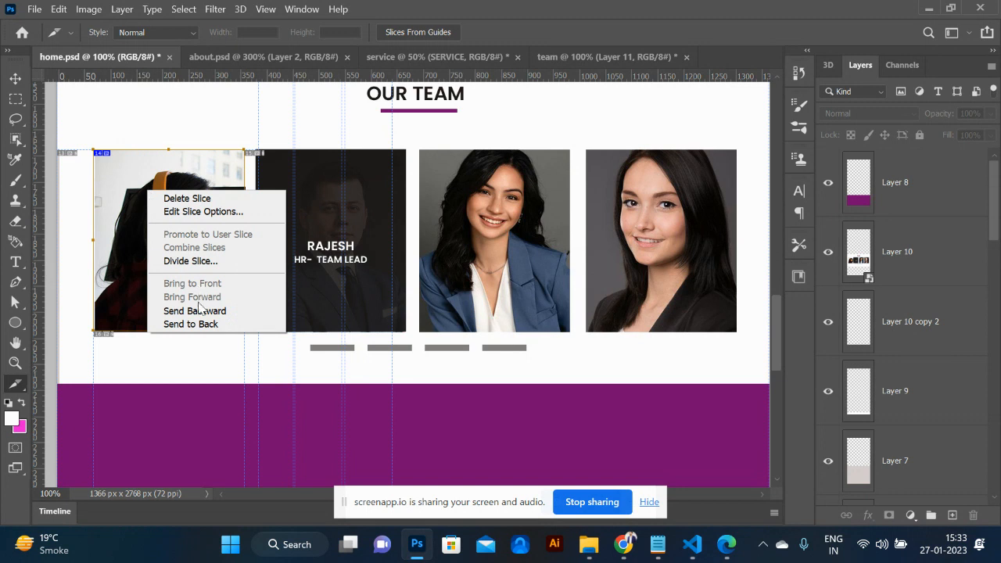
{"action": "left_click", "coordinate": [213, 211]}
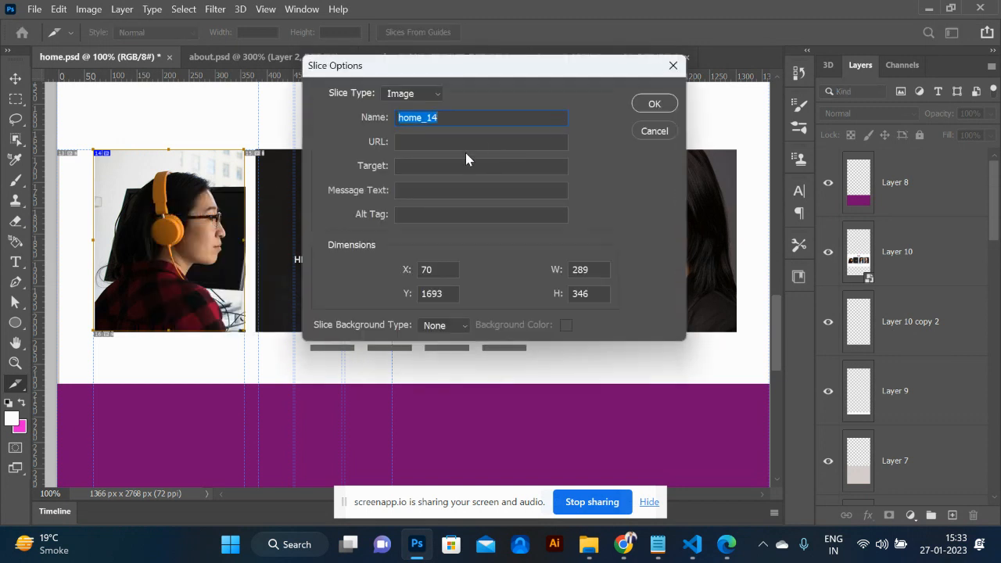
{"action": "left_click", "coordinate": [464, 141]}
{"action": "type", "text": "ea"}
{"action": "key", "text": "BackSpace"}
{"action": "key", "text": "BackSpace"}
{"action": "type", "text": "team.html"}
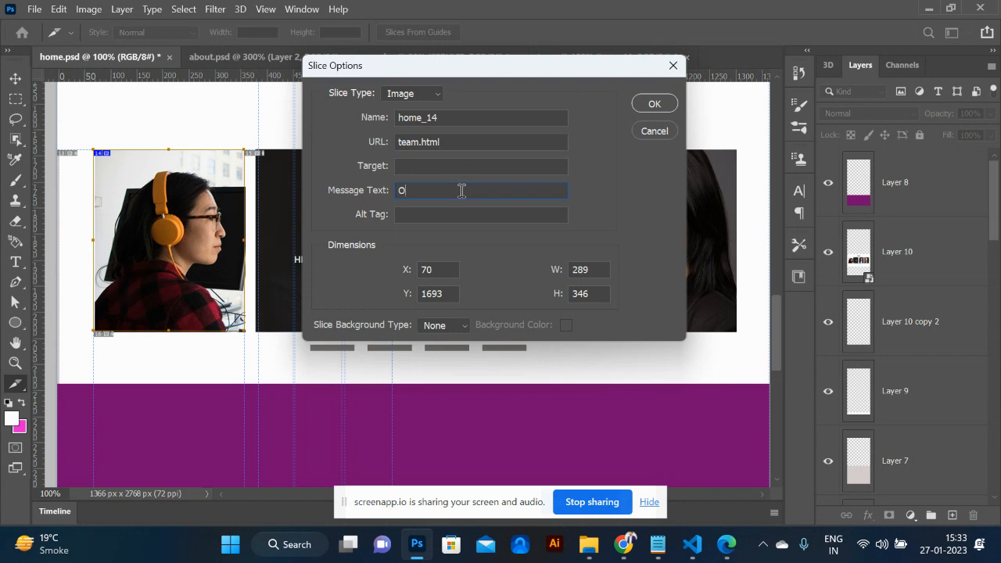
{"action": "left_click", "coordinate": [460, 190]}
{"action": "type", "text": "OUr Team Member"}
{"action": "left_click", "coordinate": [655, 104]}
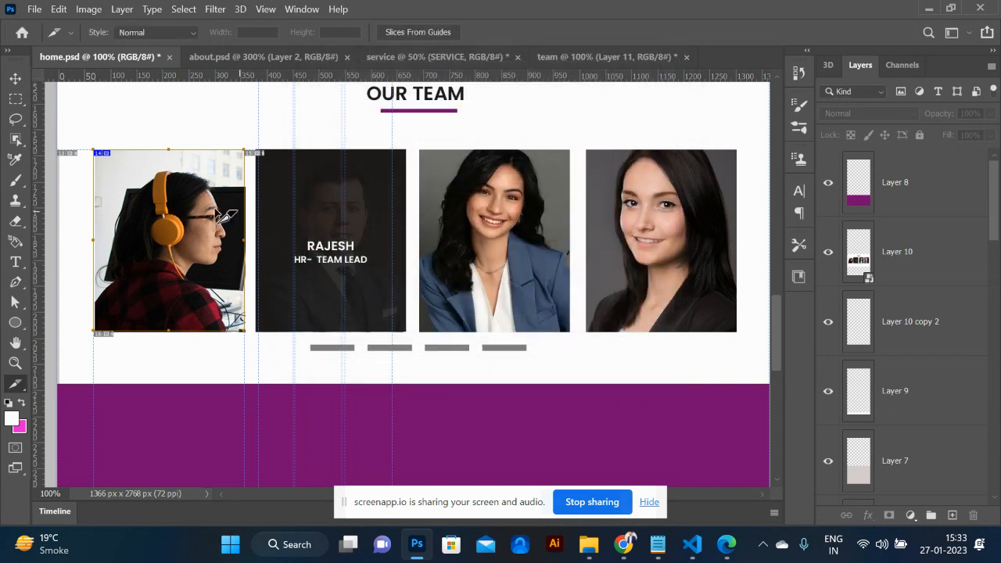
- Export the home document for web as HTML and Images with all slices, replacing the existing home.html files in the web folder
{"action": "key", "text": "ctrl+alt+shift+s"}
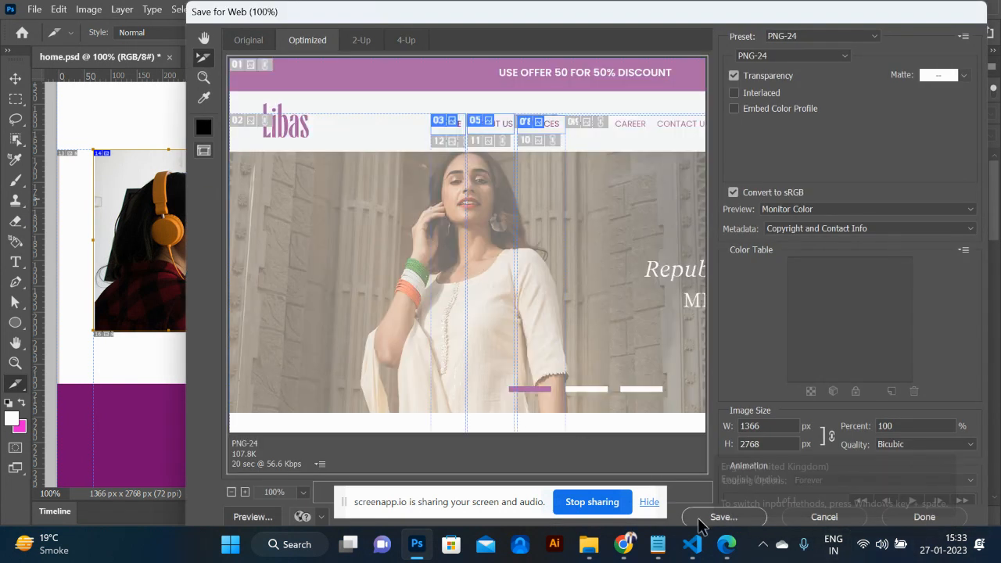
{"action": "left_click", "coordinate": [723, 517]}
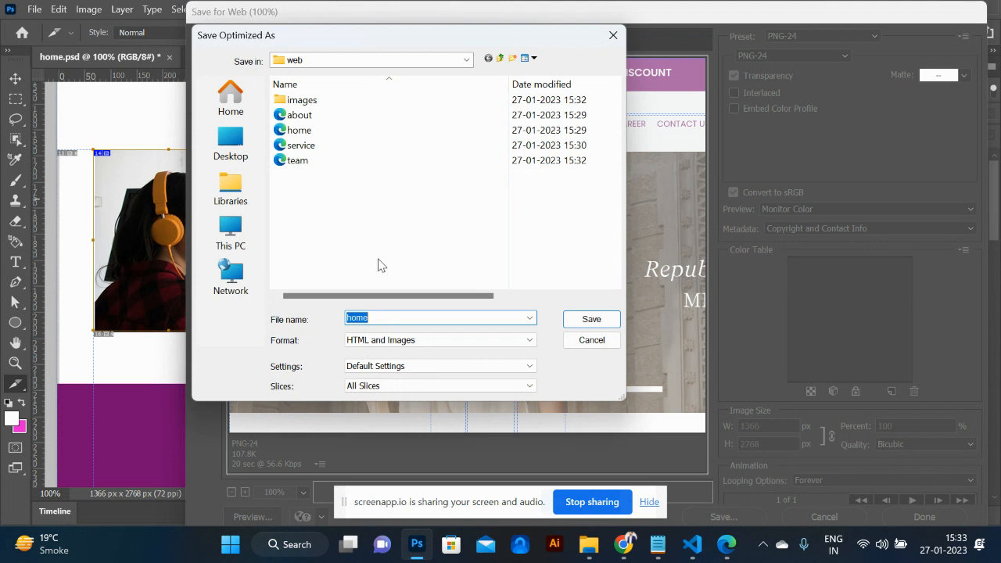
{"action": "left_click", "coordinate": [296, 130]}
{"action": "left_click", "coordinate": [592, 319]}
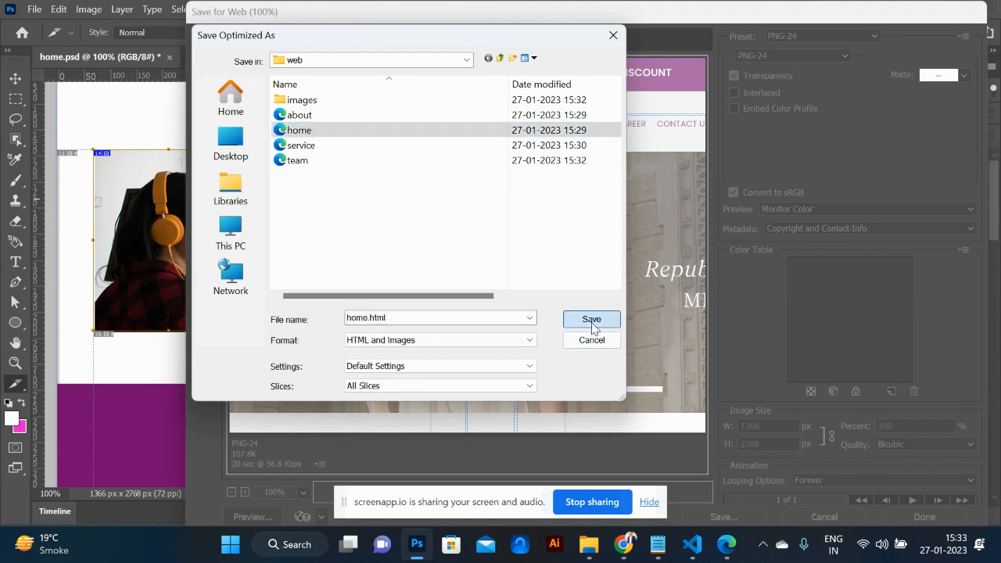
{"action": "left_click", "coordinate": [606, 306]}
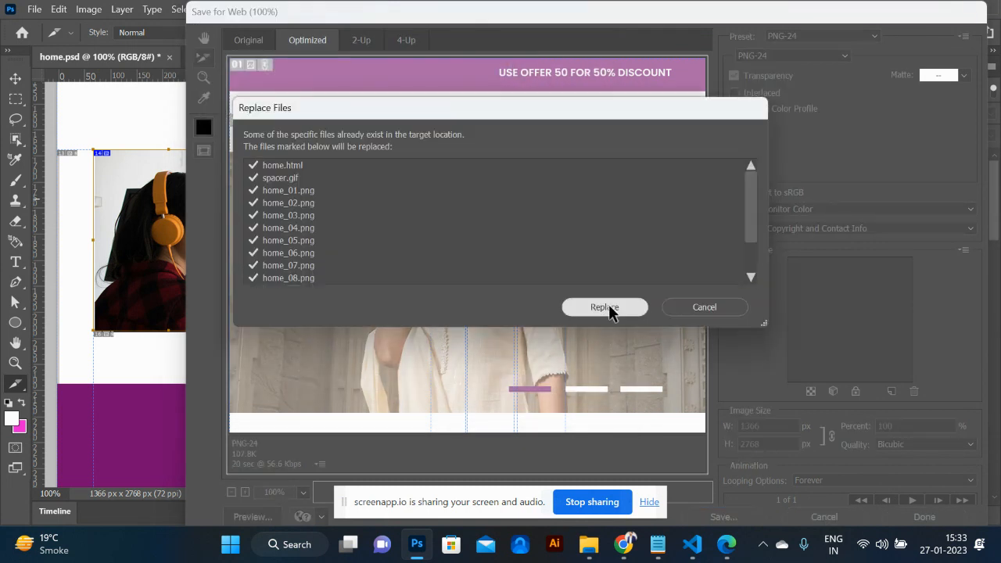
- Switch to Chrome, follow the first team photo's link on the home page, check the team page's cards, and return to Photoshop
{"action": "key", "text": "alt+Tab"}
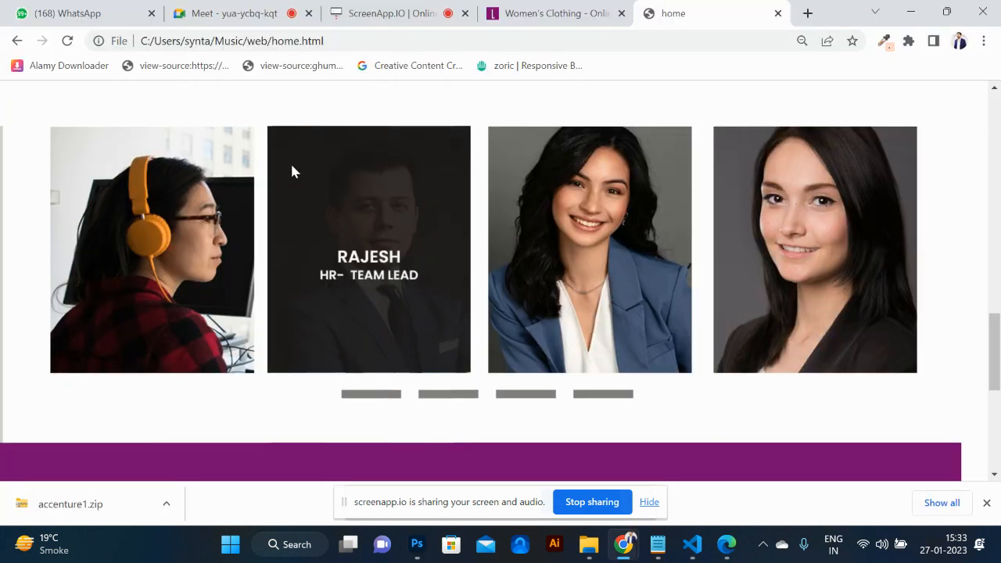
{"action": "left_click", "coordinate": [156, 250]}
{"action": "scroll", "coordinate": [279, 310], "scroll_direction": "down", "scroll_amount": 3}
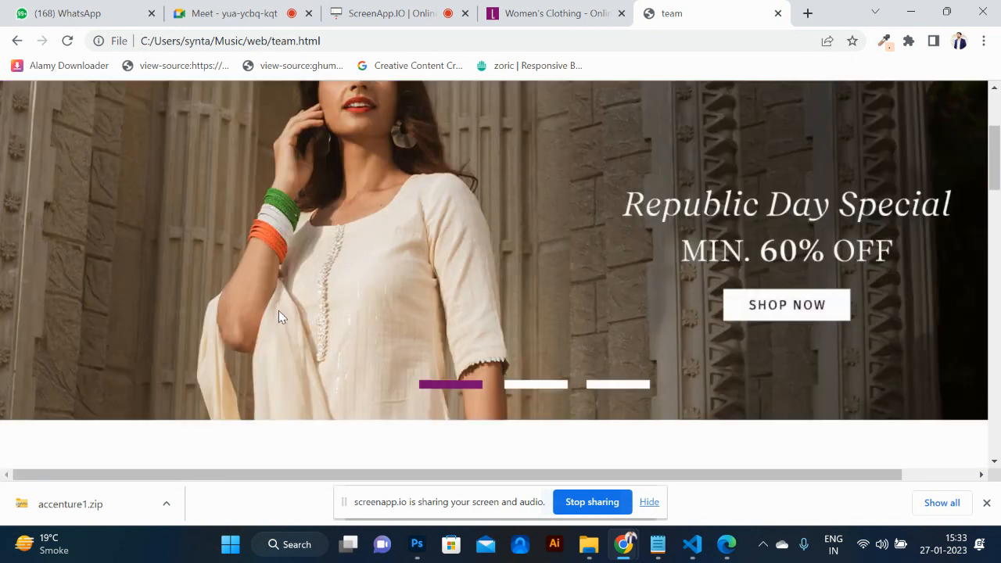
{"action": "scroll", "coordinate": [279, 311], "scroll_direction": "down", "scroll_amount": 6}
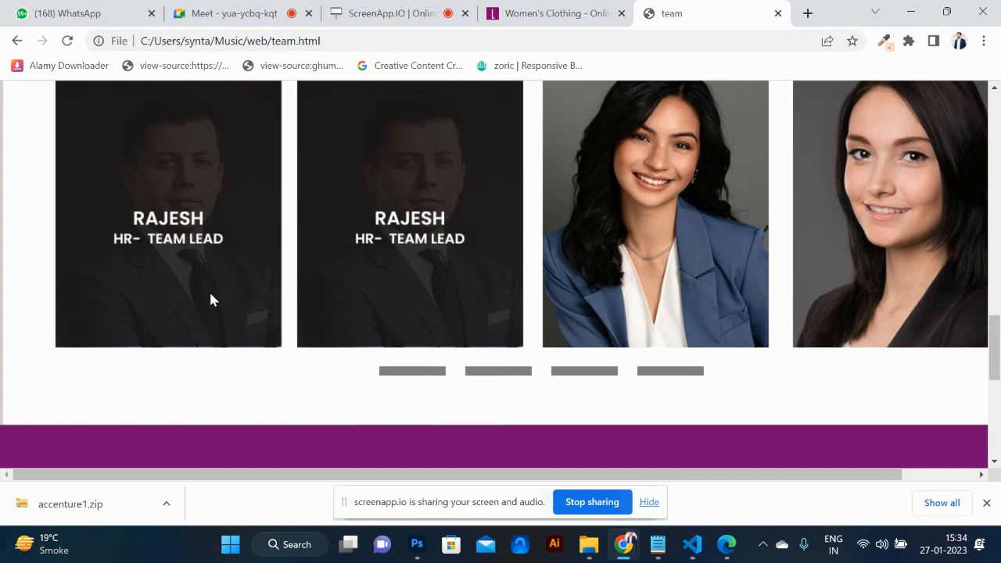
{"action": "scroll", "coordinate": [213, 300], "scroll_direction": "up", "scroll_amount": 7}
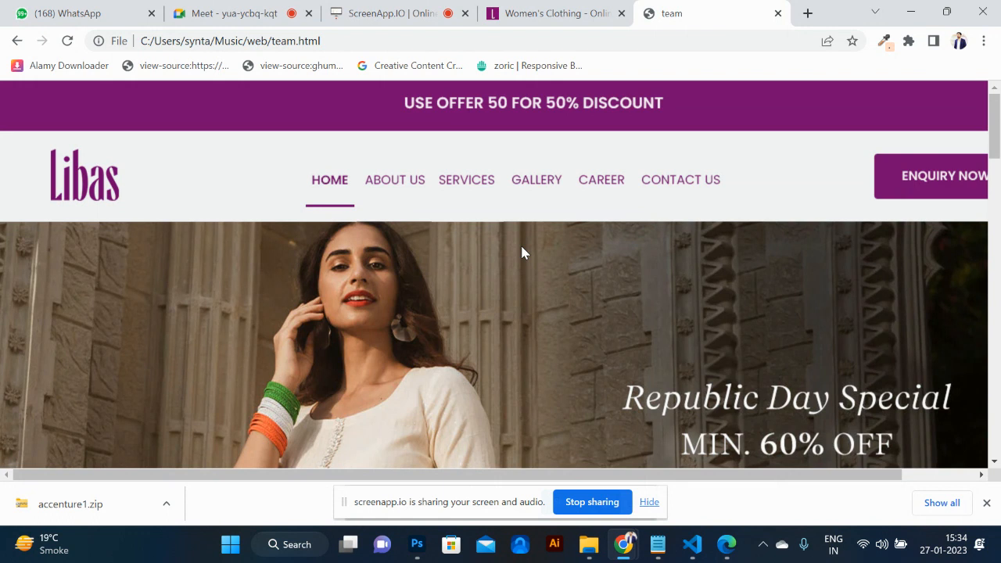
{"action": "key", "text": "alt+Tab"}
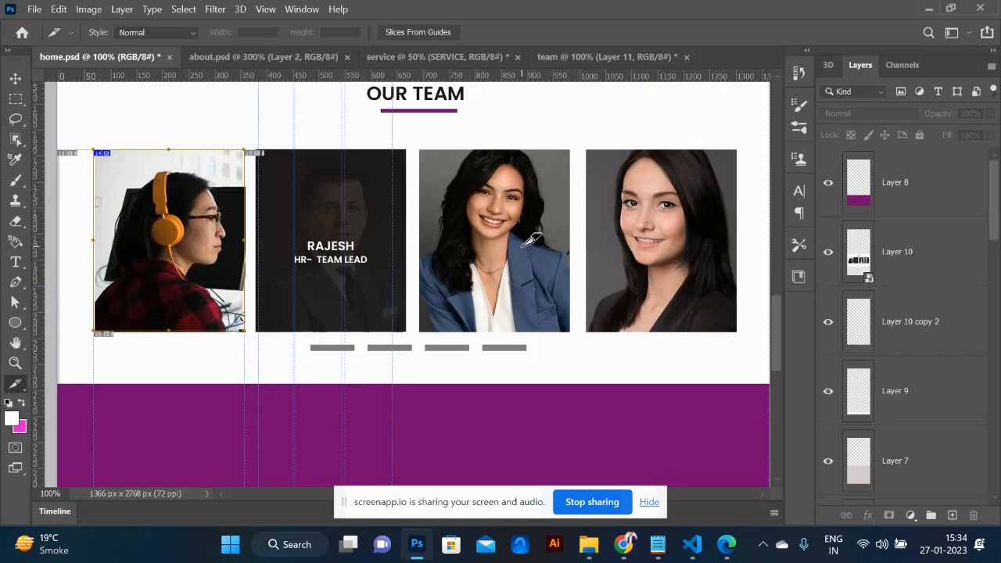
- Hide the header background on Layer 1 and the Background layer in the home document
{"action": "scroll", "coordinate": [156, 179], "scroll_direction": "up", "scroll_amount": 15}
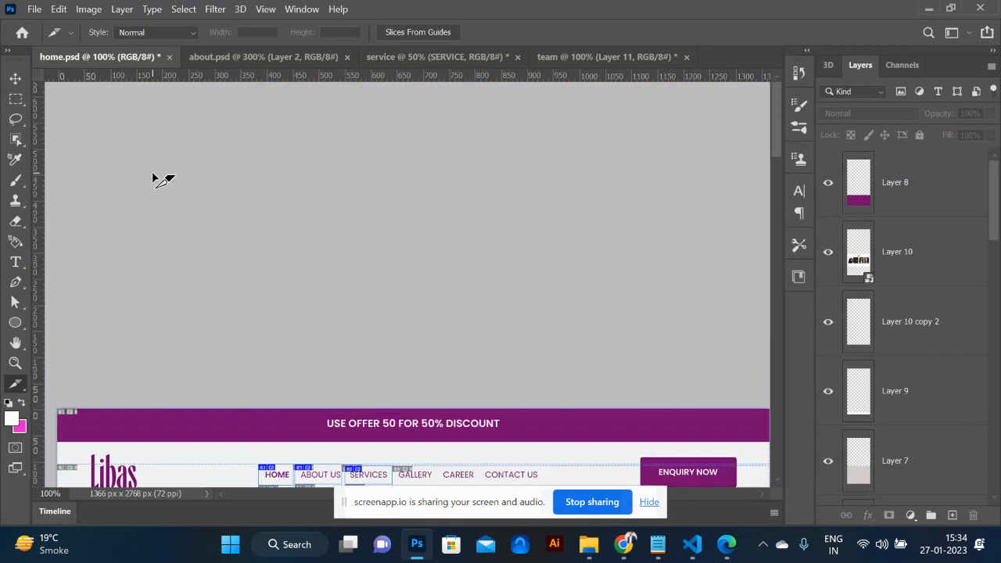
{"action": "scroll", "coordinate": [157, 179], "scroll_direction": "right", "scroll_amount": 5}
{"action": "scroll", "coordinate": [156, 179], "scroll_direction": "left", "scroll_amount": 10}
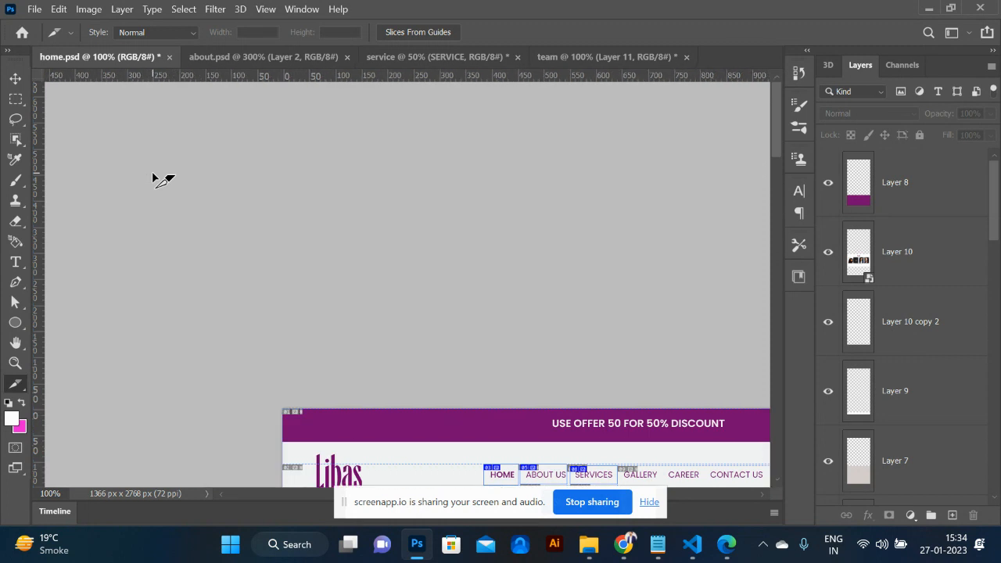
{"action": "scroll", "coordinate": [323, 313], "scroll_direction": "down", "scroll_amount": 5}
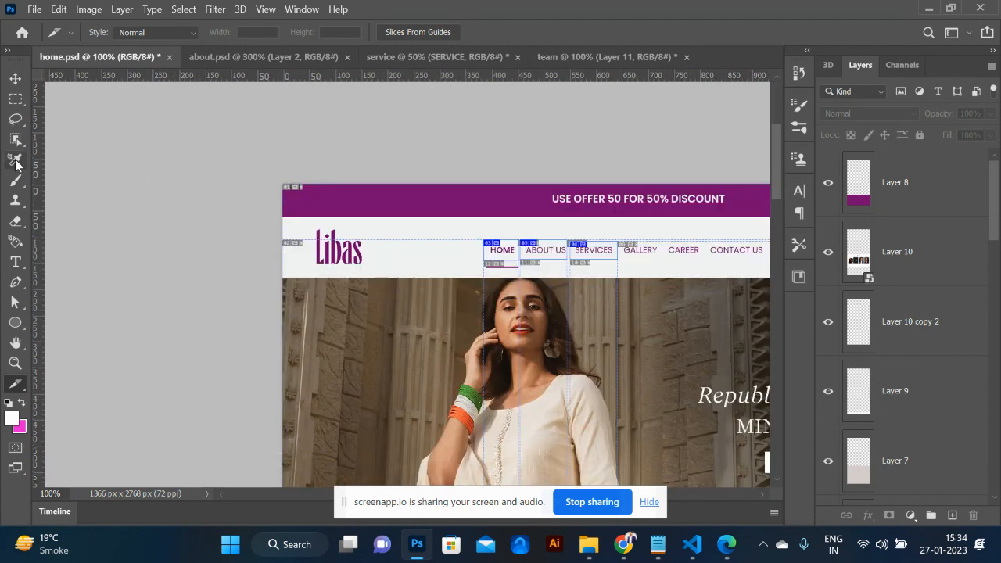
{"action": "left_click", "coordinate": [15, 81]}
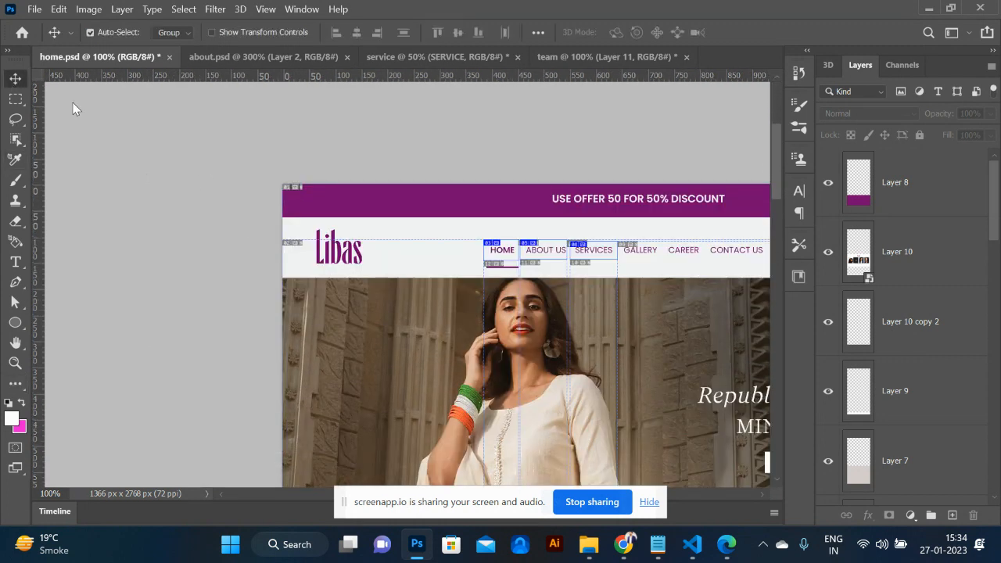
{"action": "left_click", "coordinate": [389, 253]}
{"action": "left_click", "coordinate": [828, 471]}
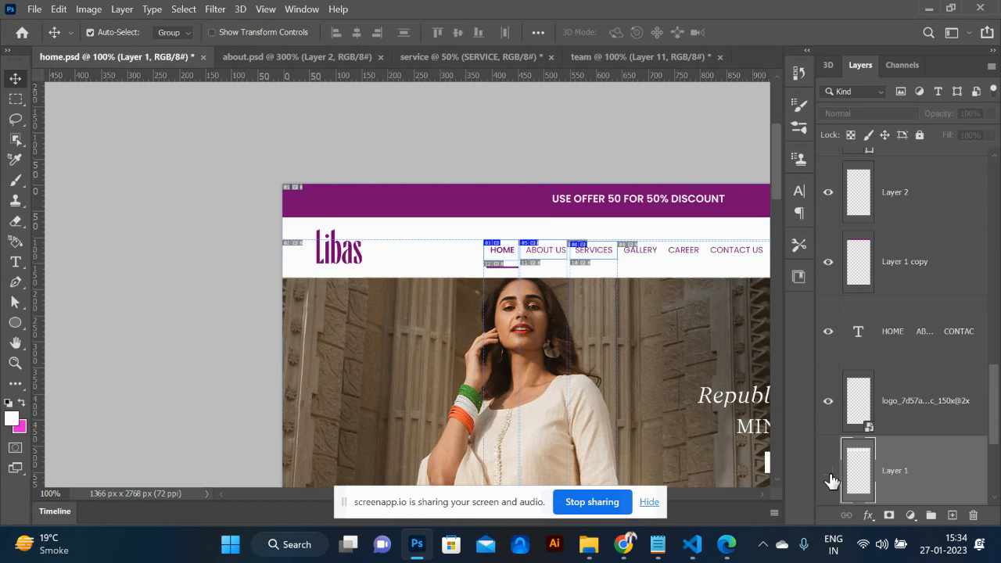
{"action": "scroll", "coordinate": [832, 479], "scroll_direction": "down", "scroll_amount": 3}
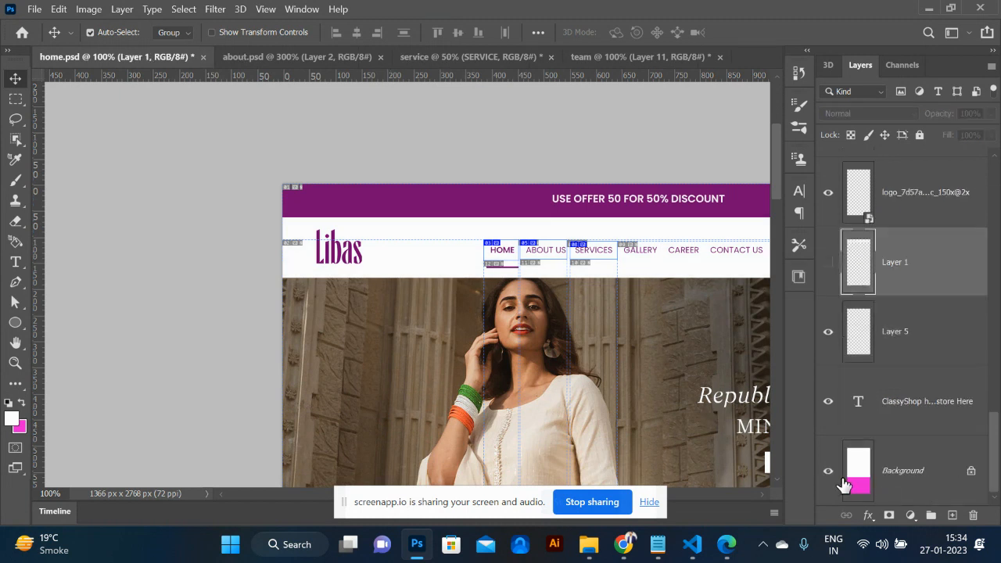
{"action": "left_click", "coordinate": [828, 473]}
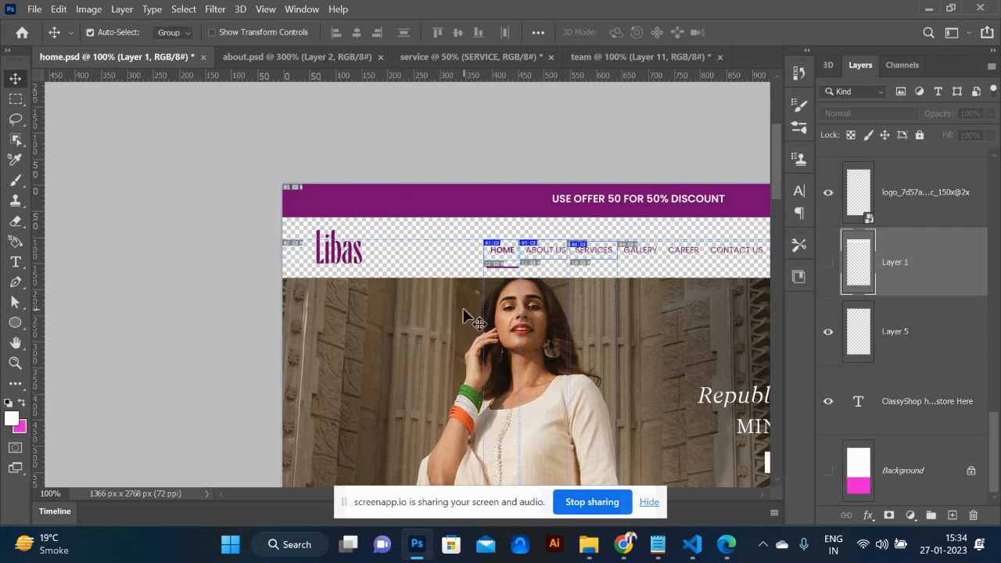
- Draw a slice around the Libas logo in the home document's header
{"action": "key", "text": "ctrl+minus"}
{"action": "key", "text": "ctrl+plus"}
{"action": "key", "text": "ctrl+plus"}
{"action": "key", "text": "ctrl+plus"}
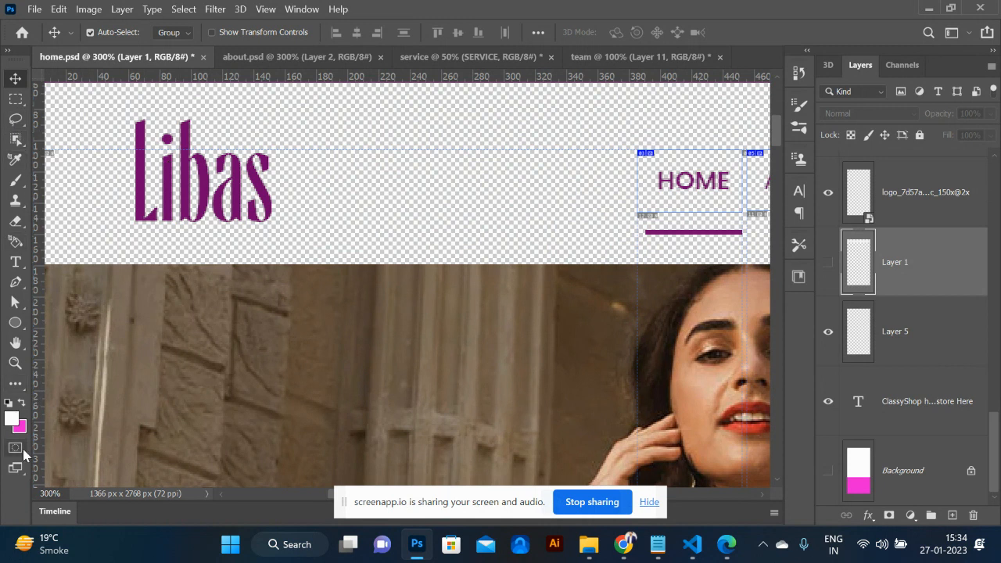
{"action": "left_click", "coordinate": [16, 388]}
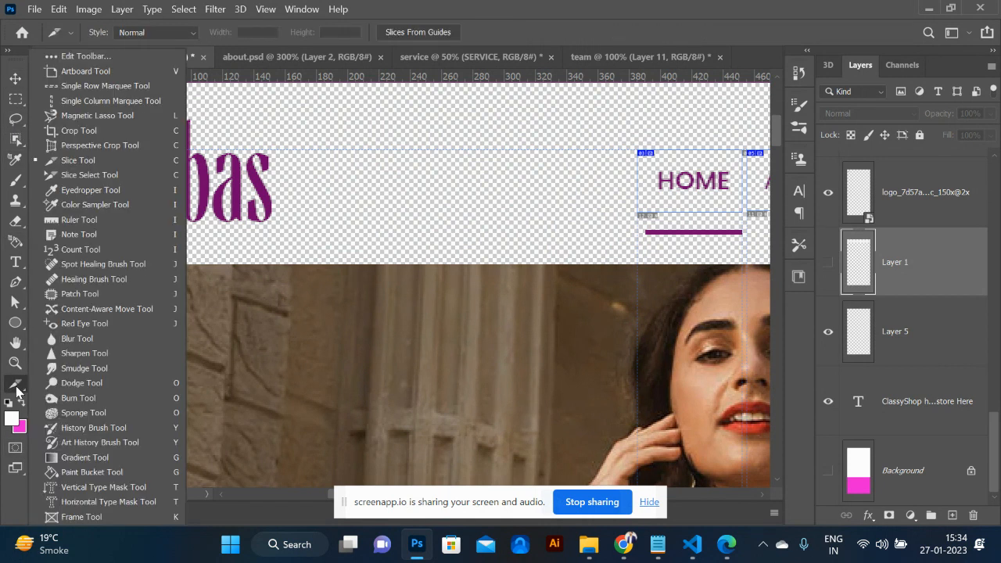
{"action": "left_click_drag", "start_coordinate": [106, 111], "coordinate": [308, 239]}
{"action": "scroll", "coordinate": [306, 242], "scroll_direction": "down", "scroll_amount": 6}
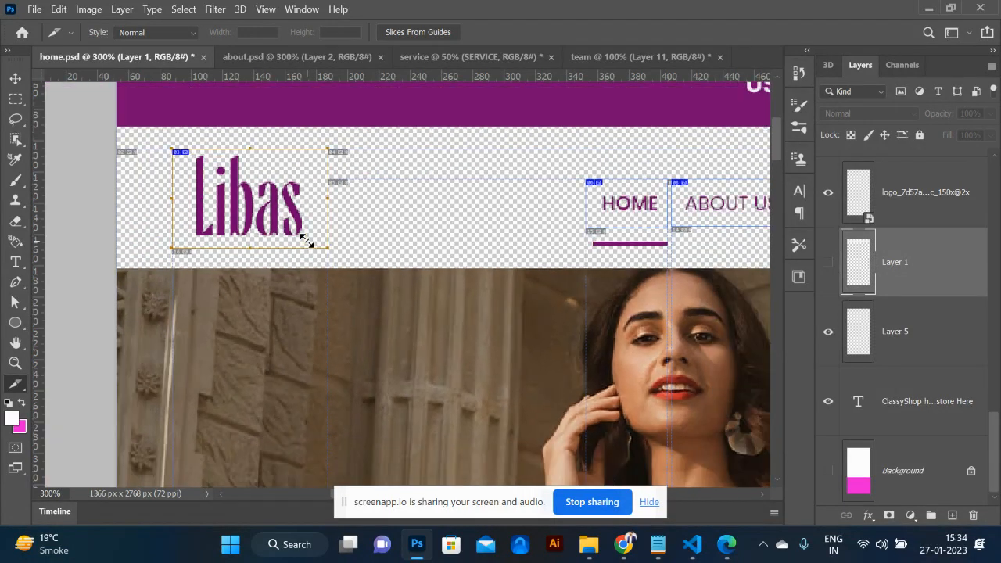
- Select Layer 10 copy 2 through the hero banner's slider marks and hide that layer
{"action": "scroll", "coordinate": [612, 385], "scroll_direction": "down", "scroll_amount": 5}
{"action": "scroll", "coordinate": [612, 384], "scroll_direction": "left", "scroll_amount": 3}
{"action": "scroll", "coordinate": [612, 385], "scroll_direction": "right", "scroll_amount": 4}
{"action": "scroll", "coordinate": [606, 397], "scroll_direction": "down", "scroll_amount": 2}
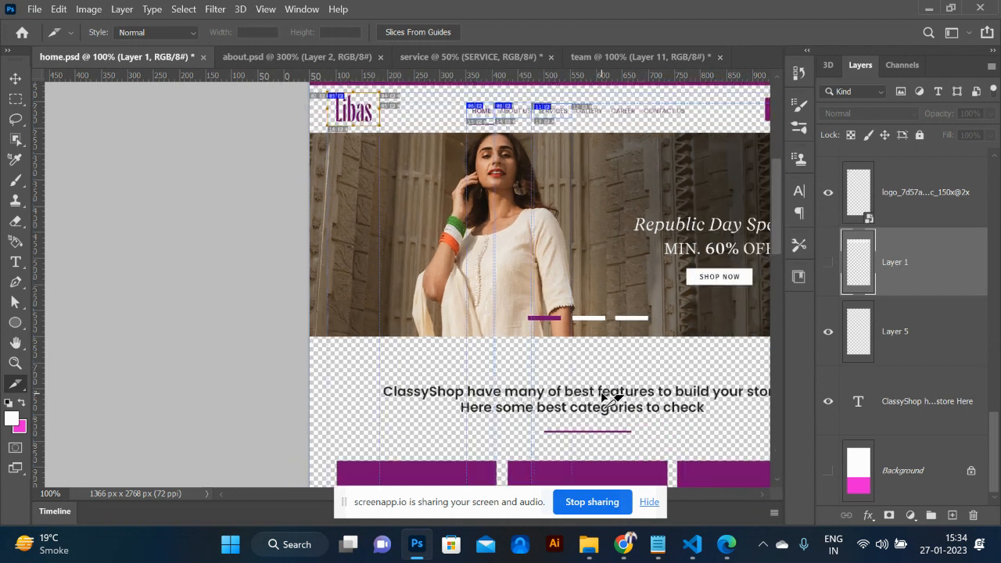
{"action": "left_click", "coordinate": [15, 78]}
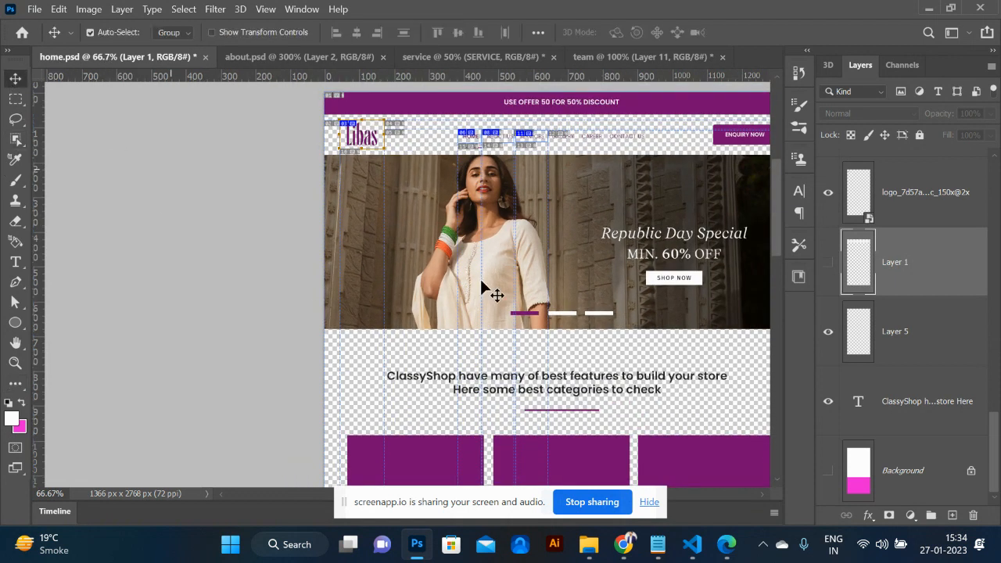
{"action": "left_click", "coordinate": [535, 314]}
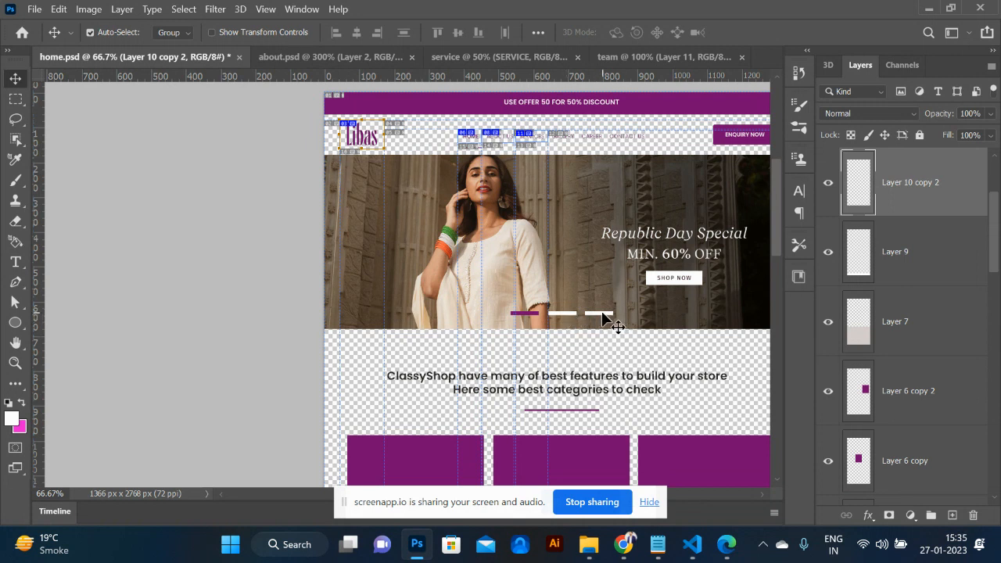
{"action": "scroll", "coordinate": [907, 239], "scroll_direction": "up", "scroll_amount": 2}
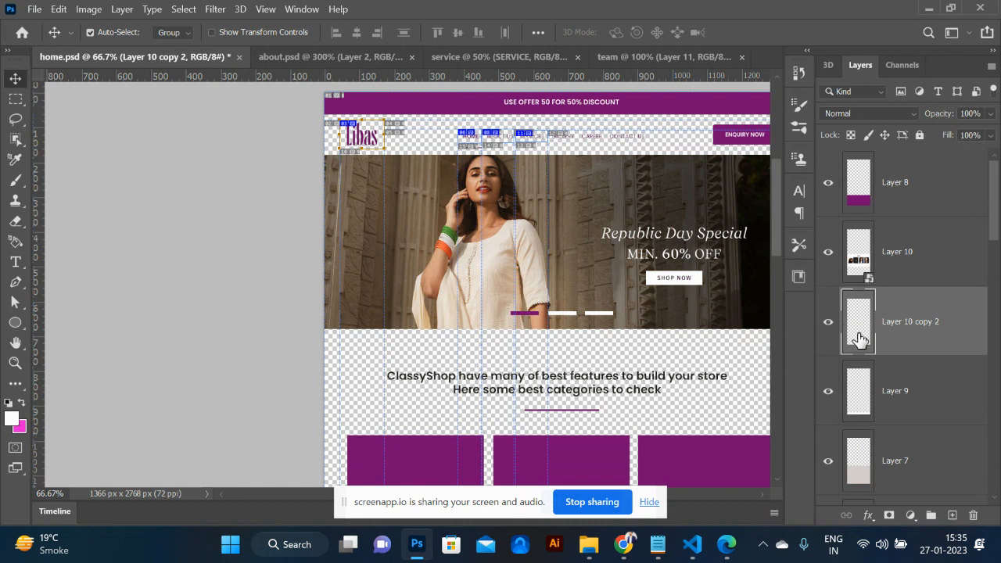
{"action": "left_click", "coordinate": [827, 323]}
{"action": "left_click", "coordinate": [827, 323]}
{"action": "left_click", "coordinate": [827, 323]}
{"action": "scroll", "coordinate": [420, 221], "scroll_direction": "right", "scroll_amount": 3}
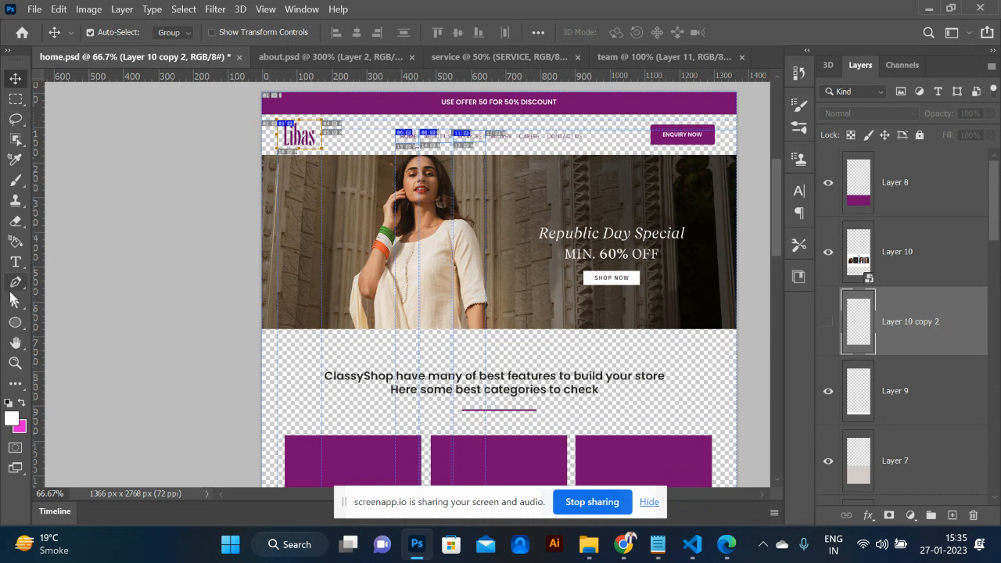
- Draw a slice over the full-width Republic Day hero banner in the home document
{"action": "key", "text": "c"}
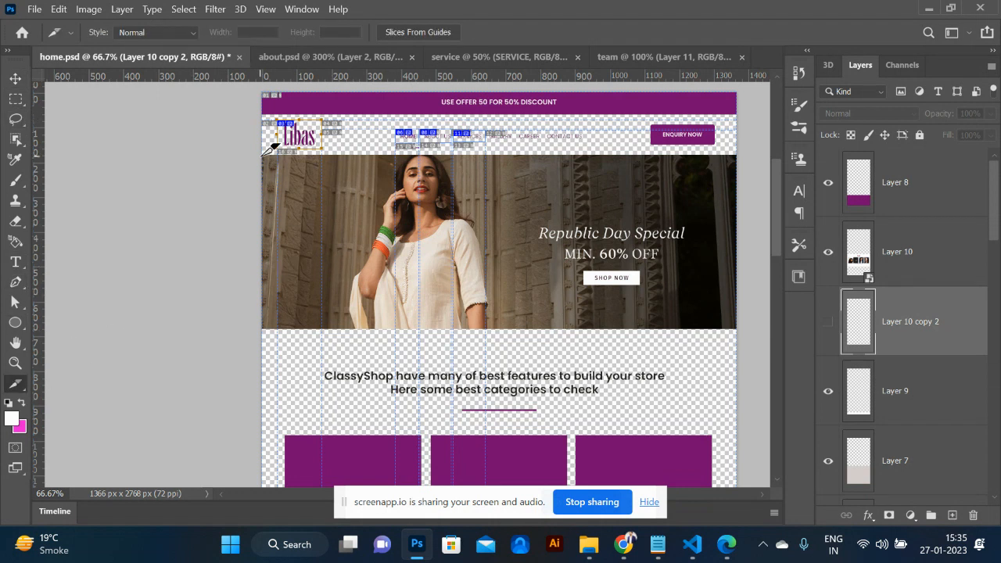
{"action": "mouse_move", "coordinate": [263, 154]}
{"action": "left_mouse_down"}
{"action": "mouse_move", "coordinate": [338, 200]}
{"action": "mouse_move", "coordinate": [739, 307]}
{"action": "mouse_move", "coordinate": [739, 326]}
{"action": "left_mouse_up"}
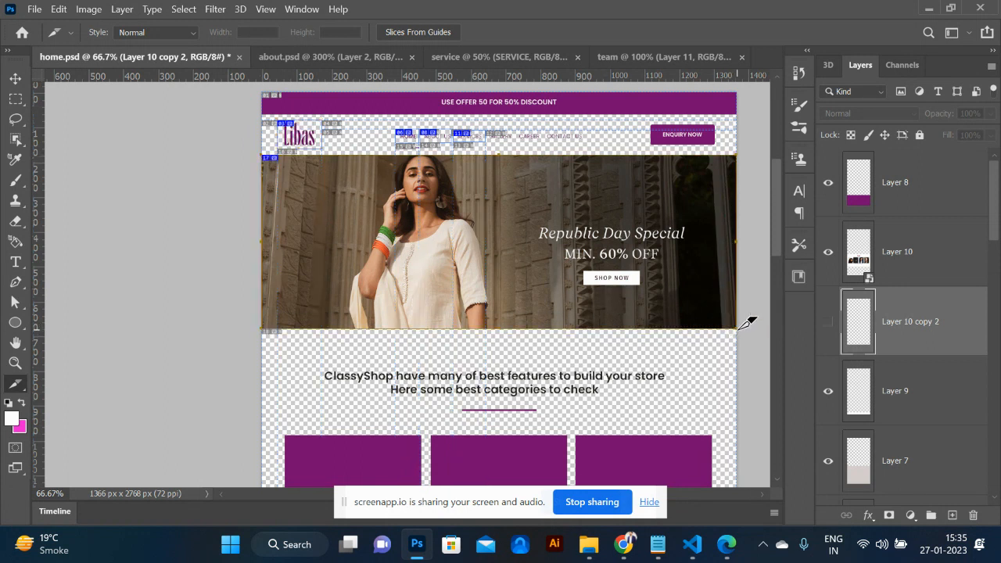
{"action": "scroll", "coordinate": [554, 258], "scroll_direction": "down", "scroll_amount": 10}
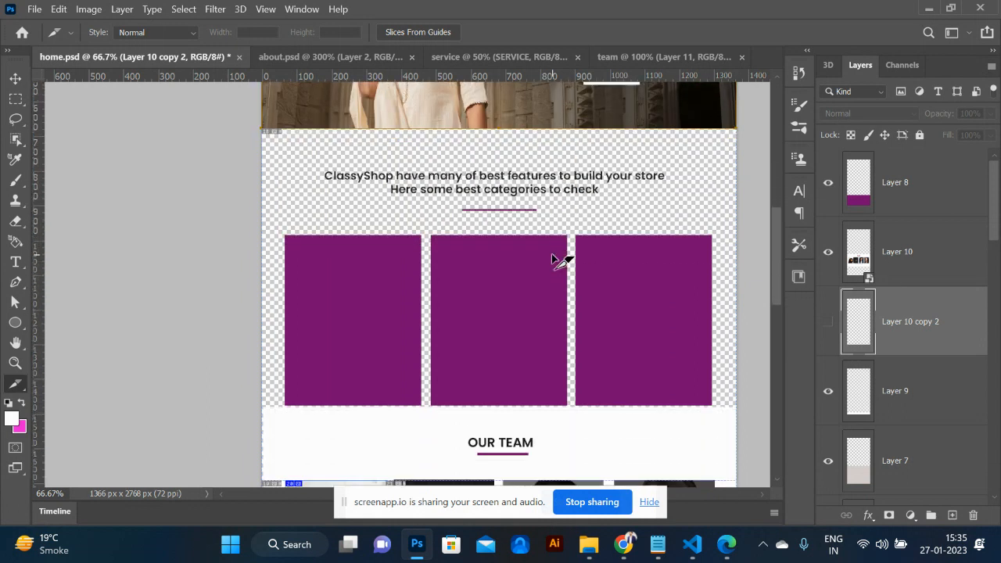
{"action": "scroll", "coordinate": [553, 258], "scroll_direction": "down", "scroll_amount": 2}
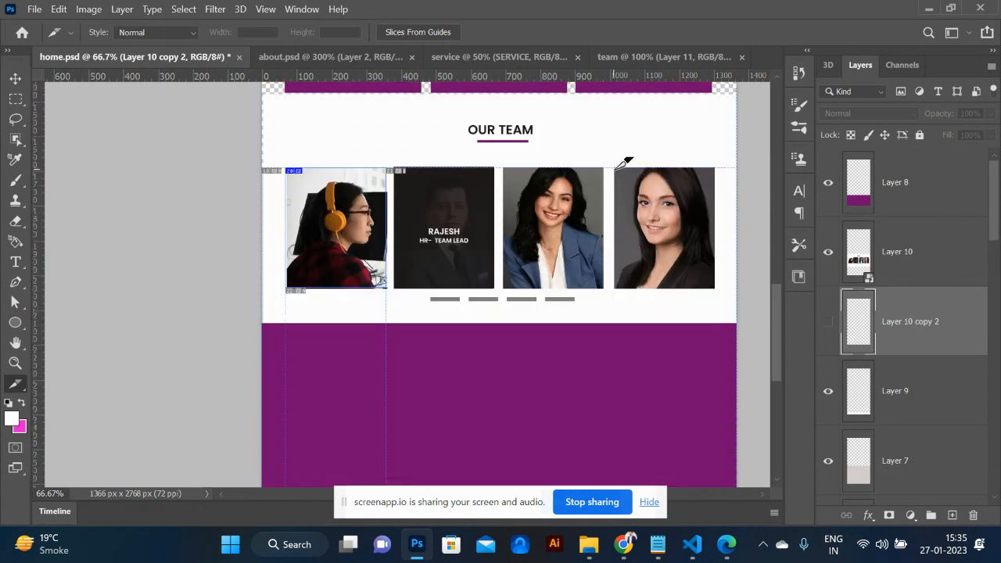
- Draw slices around the fourth, third and second team photos and redraw the first photo's slice in the Our Team section
{"action": "left_click_drag", "start_coordinate": [615, 166], "coordinate": [714, 289]}
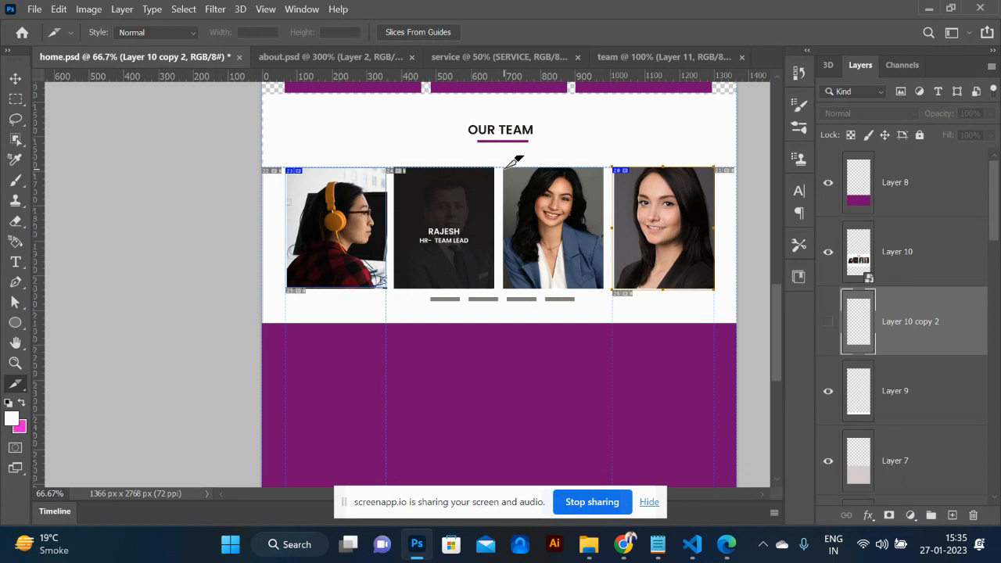
{"action": "left_click_drag", "start_coordinate": [513, 160], "coordinate": [614, 283]}
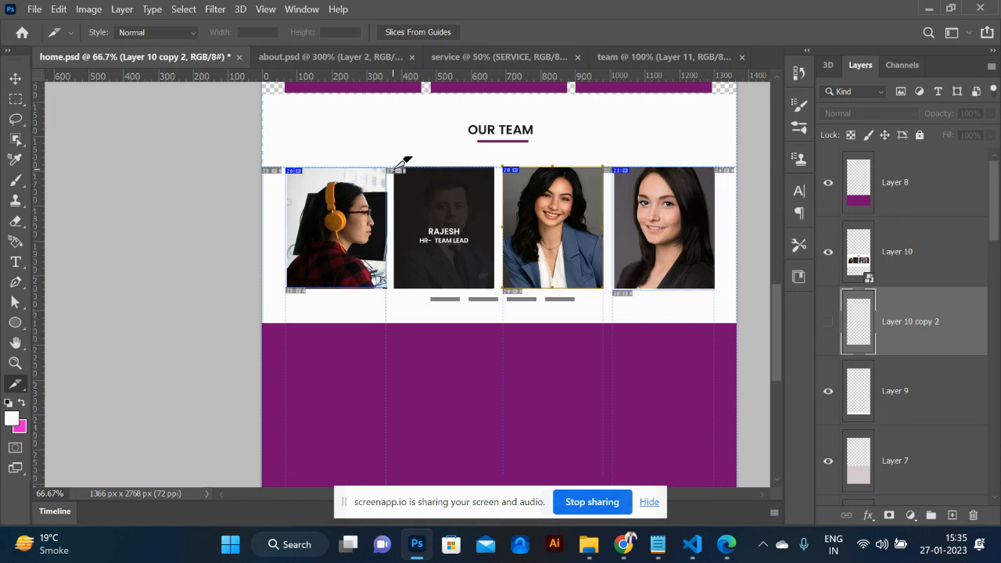
{"action": "left_click_drag", "start_coordinate": [285, 166], "coordinate": [386, 288]}
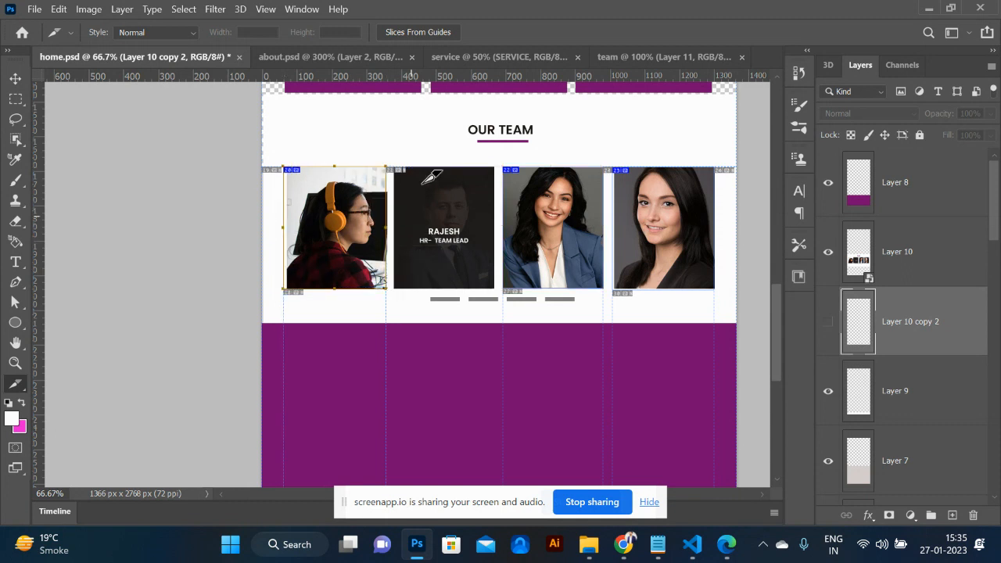
{"action": "left_click_drag", "start_coordinate": [495, 287], "coordinate": [396, 166]}
- Start a Save for Web export of the sliced home page as PNG-24 with transparency
{"action": "key", "text": "ctrl+minus"}
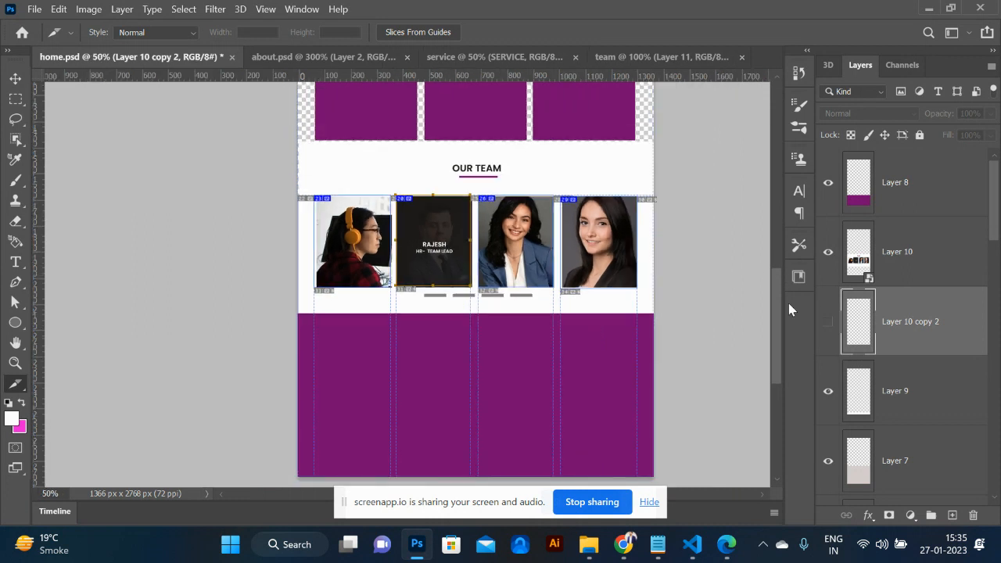
{"action": "key", "text": "ctrl+minus"}
{"action": "key", "text": "ctrl+minus"}
{"action": "key", "text": "ctrl+minus"}
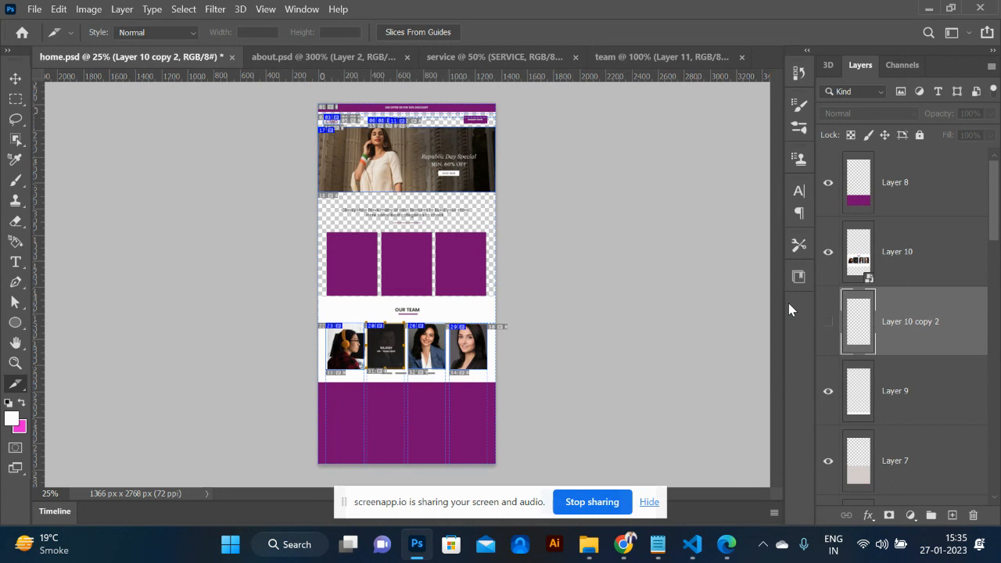
{"action": "key", "text": "ctrl+plus"}
{"action": "key", "text": "ctrl+plus"}
{"action": "key", "text": "ctrl+plus"}
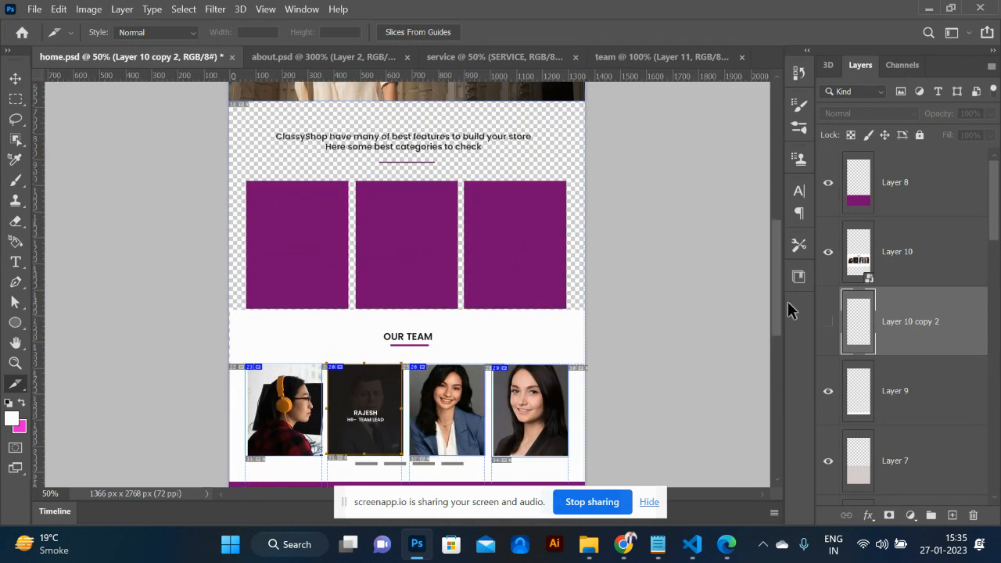
{"action": "key", "text": "ctrl+alt+shift+s"}
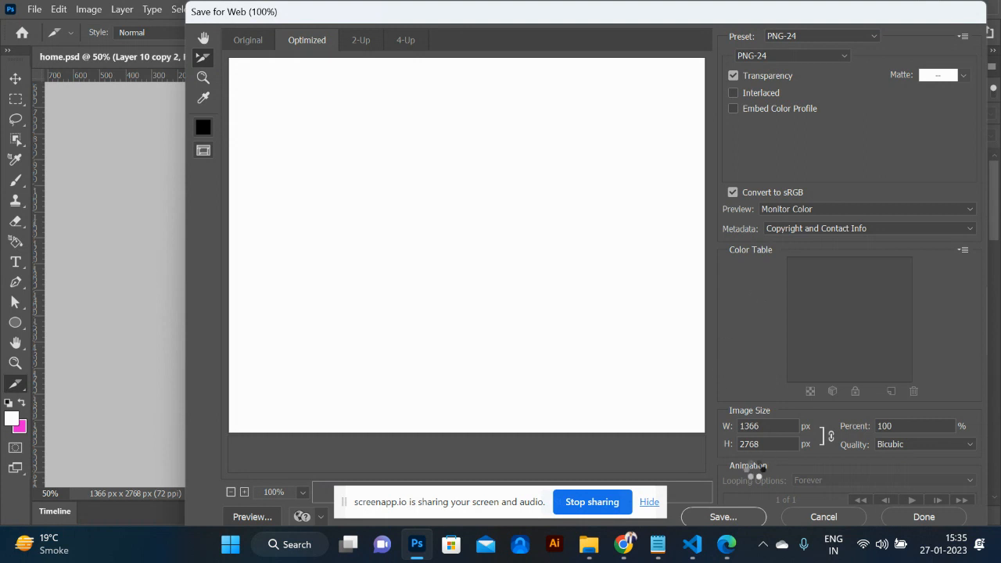
{"action": "mouse_move", "coordinate": [723, 543]}
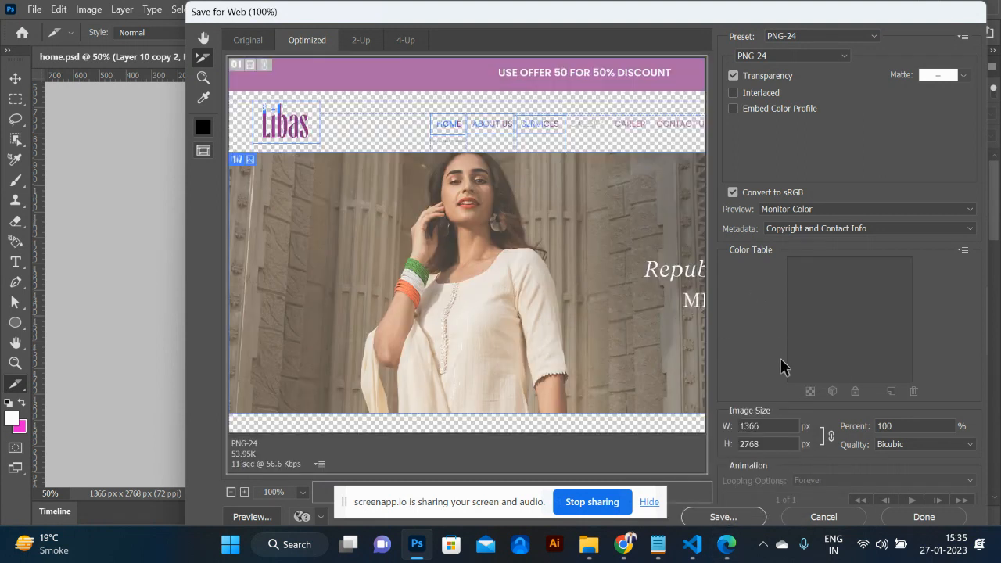
{"action": "left_click", "coordinate": [732, 515]}
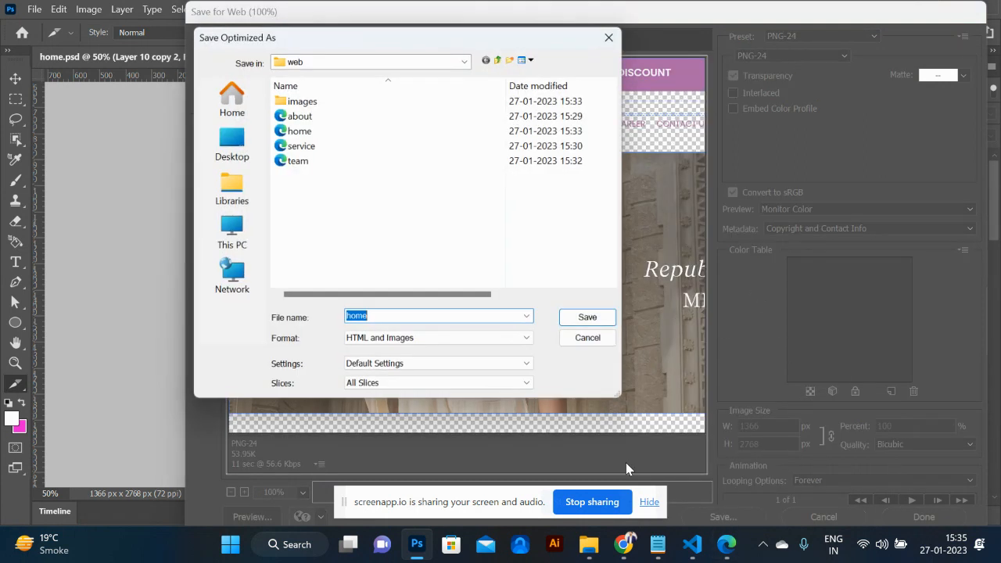
- Create a new folder inside the web folder and save home.html there as HTML and Images with all slices
{"action": "left_click", "coordinate": [512, 59]}
{"action": "type", "text": "images"}
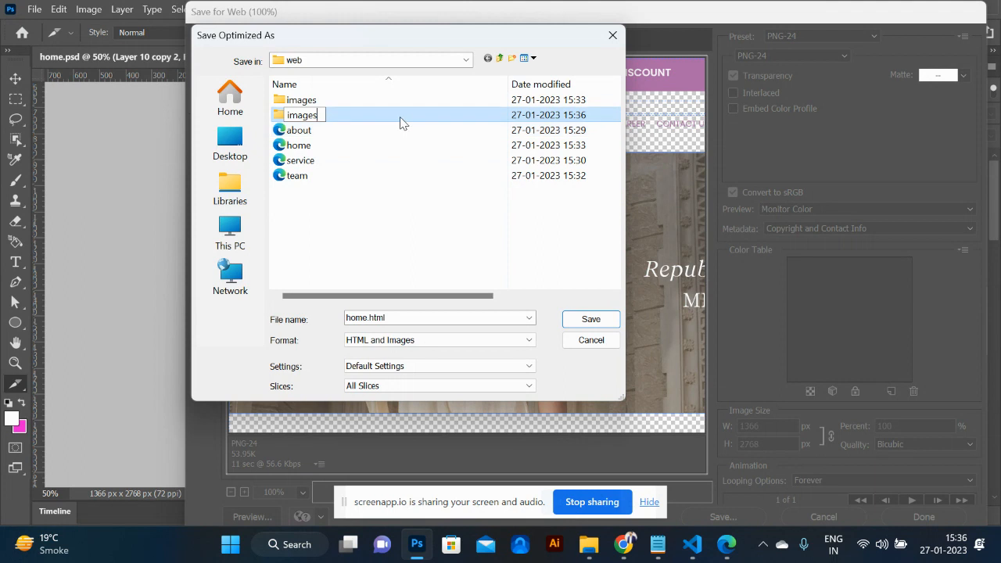
{"action": "left_click", "coordinate": [399, 117]}
{"action": "left_click", "coordinate": [651, 411]}
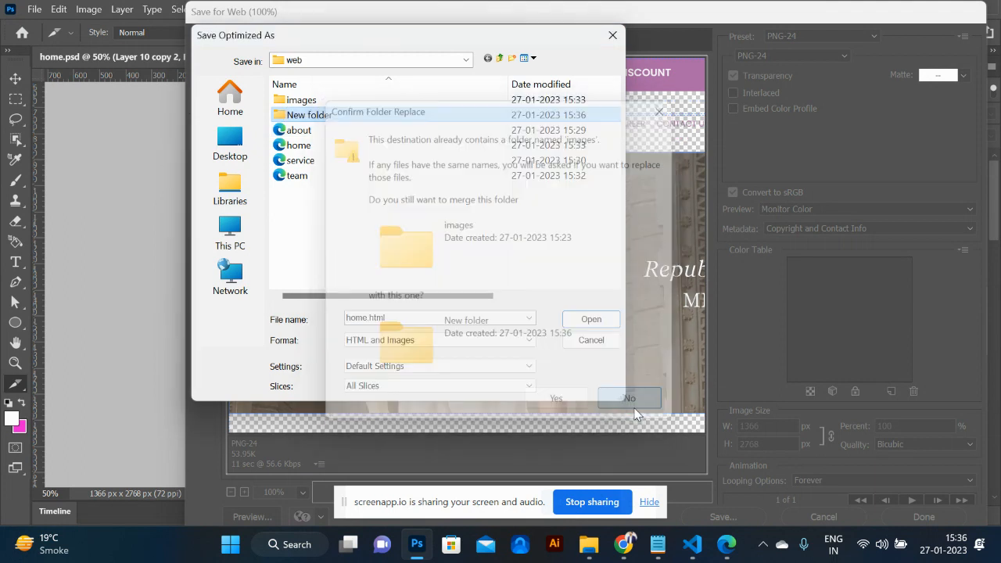
{"action": "double_click", "coordinate": [395, 122]}
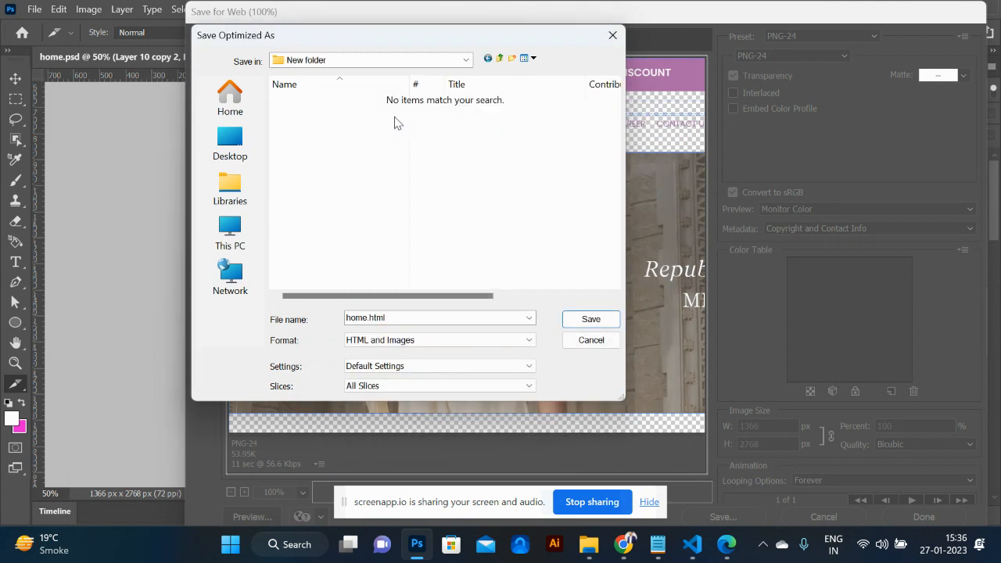
{"action": "left_click", "coordinate": [586, 317]}
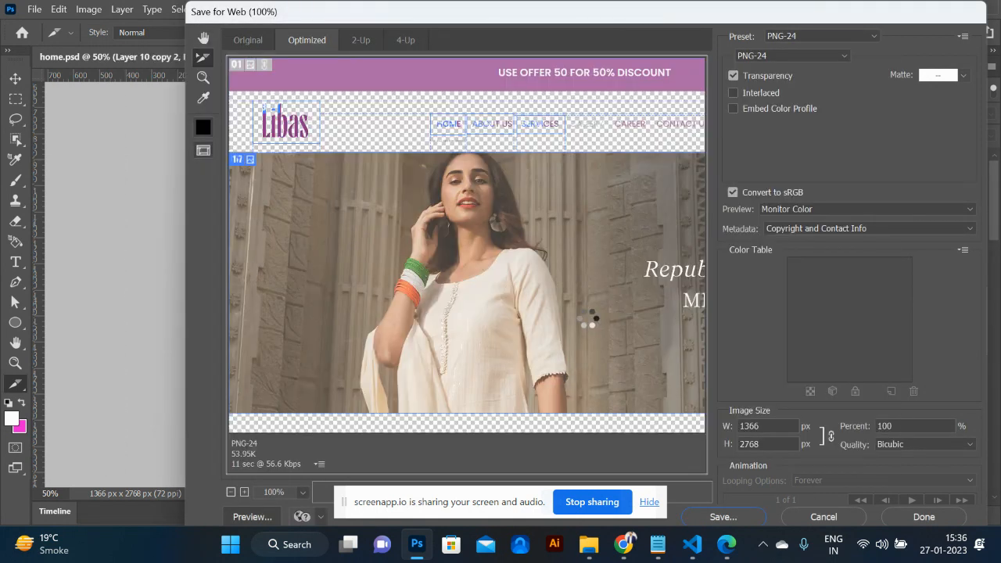
- Switch to File Explorer and open the exported images folder inside web's New folder
{"action": "key", "text": "alt+Tab"}
{"action": "key", "text": "Tab"}
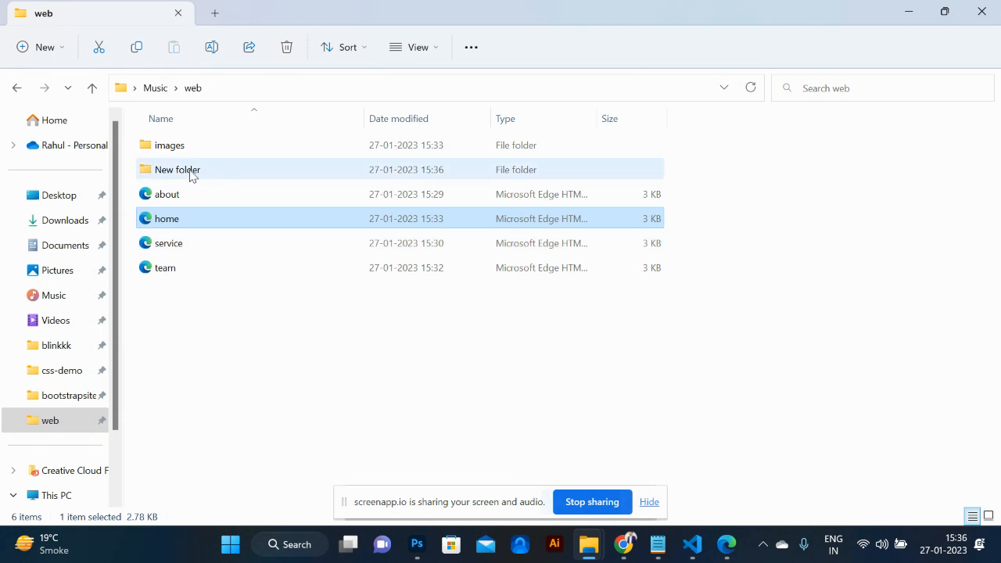
{"action": "double_click", "coordinate": [192, 172]}
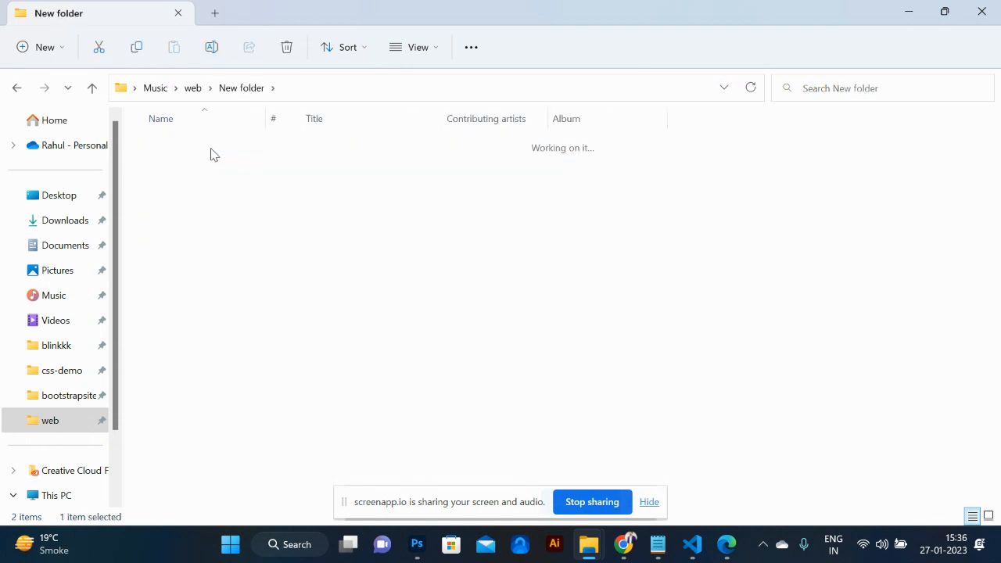
{"action": "double_click", "coordinate": [210, 154]}
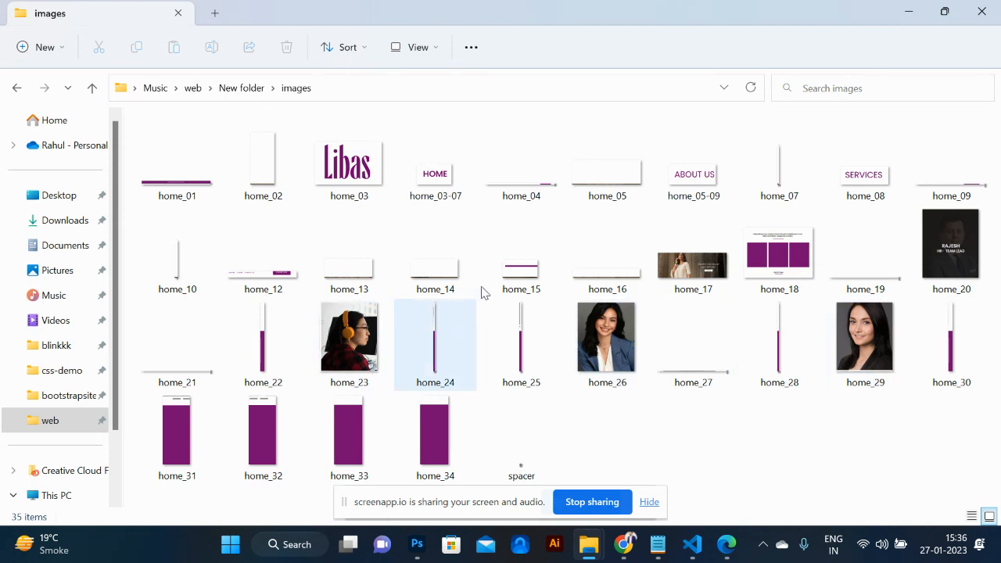
- Examine the exported banner home_17, logo home_03 and team photo home_23 in the image viewer
{"action": "double_click", "coordinate": [700, 266]}
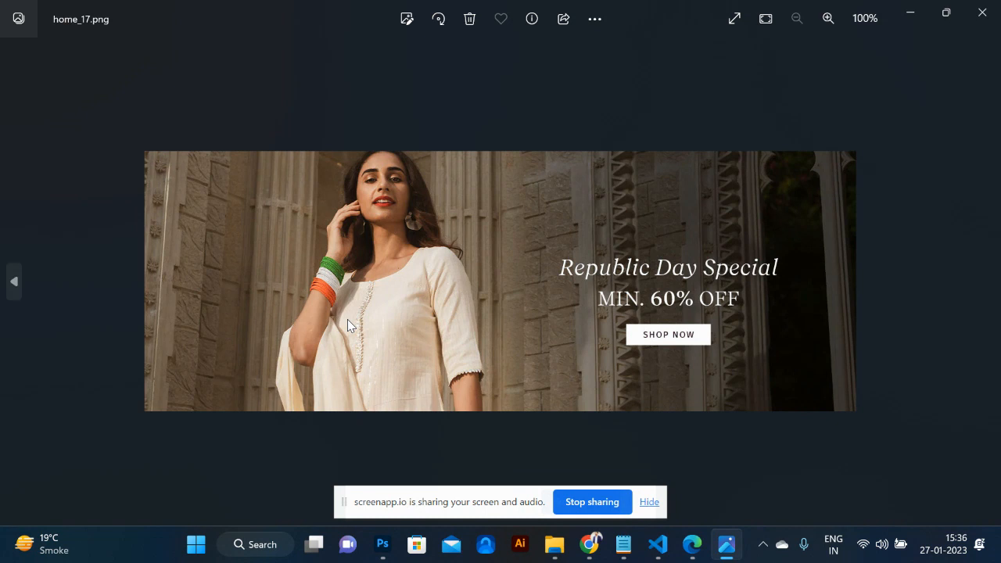
{"action": "left_click", "coordinate": [980, 17]}
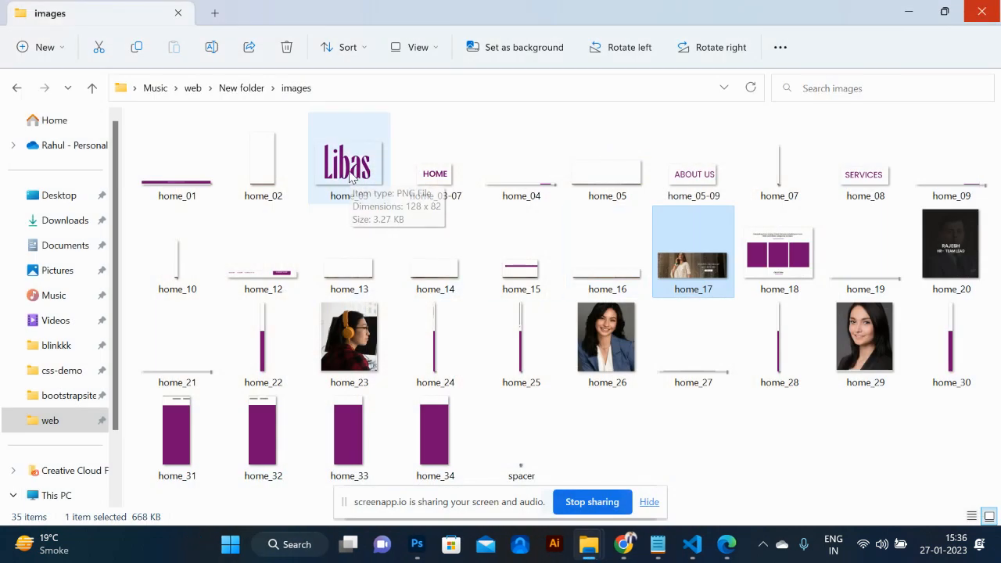
{"action": "double_click", "coordinate": [351, 179]}
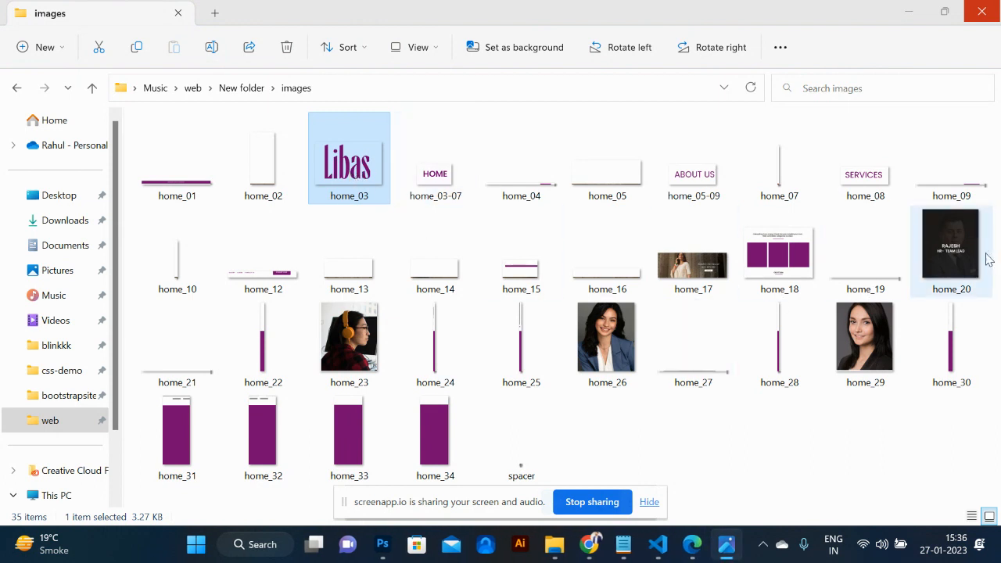
{"action": "left_click", "coordinate": [343, 369]}
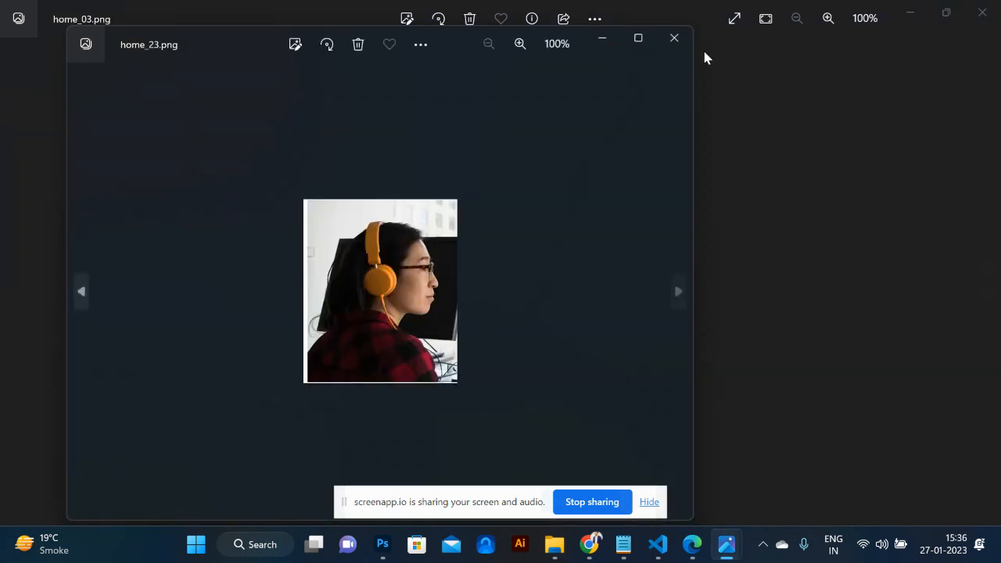
{"action": "left_click", "coordinate": [676, 39]}
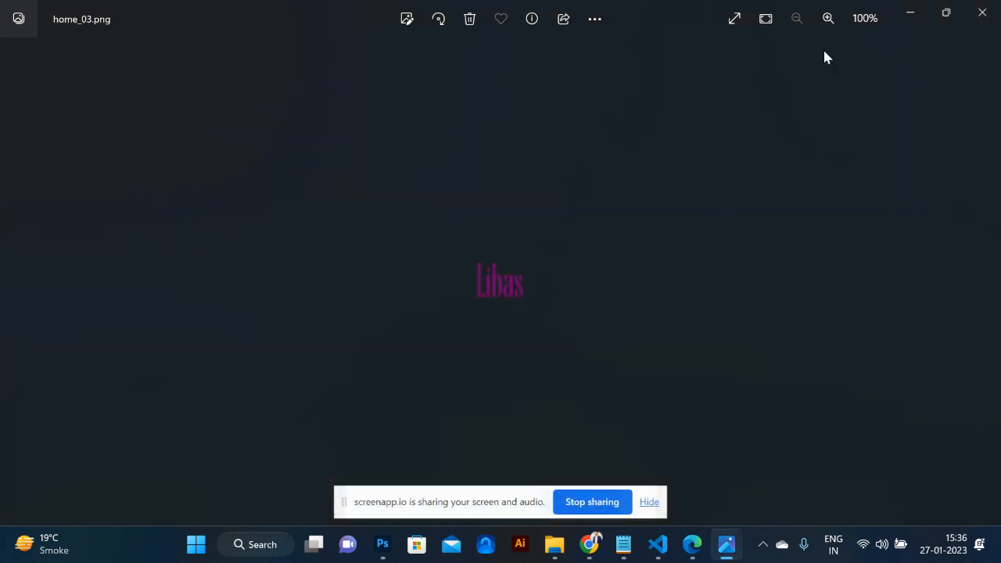
{"action": "left_click", "coordinate": [981, 13]}
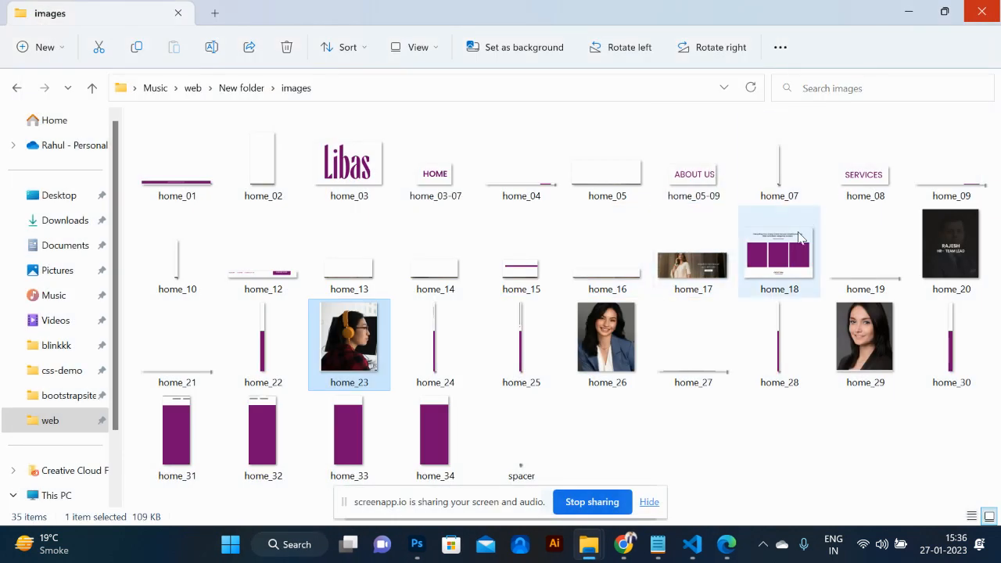
{"action": "mouse_move", "coordinate": [363, 201]}
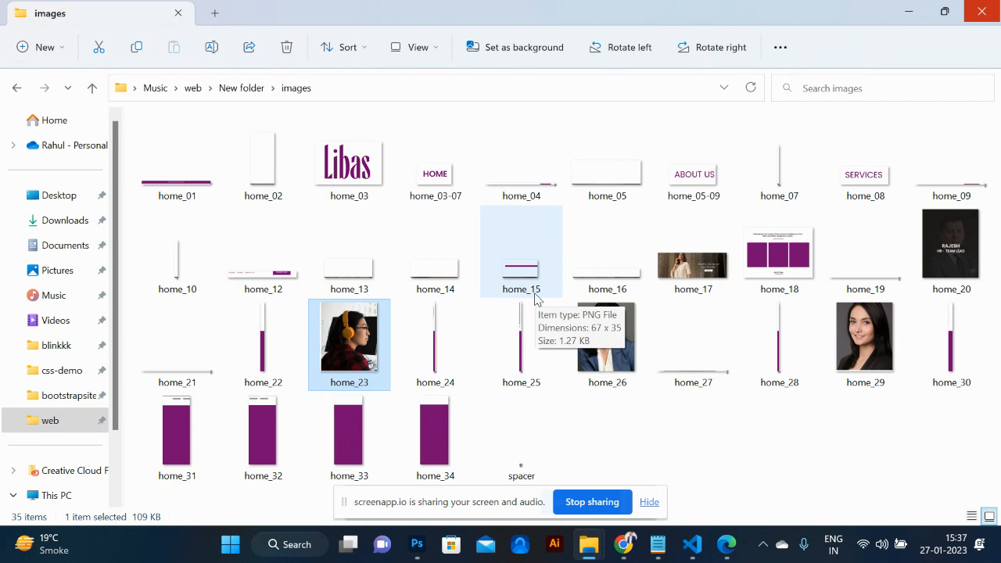
- Switch back to Photoshop's home document and change from the Slice tool to the Slice Select tool
{"action": "key", "text": "alt+Tab"}
{"action": "key", "text": "alt+Tab"}
{"action": "key", "text": "alt+Tab"}
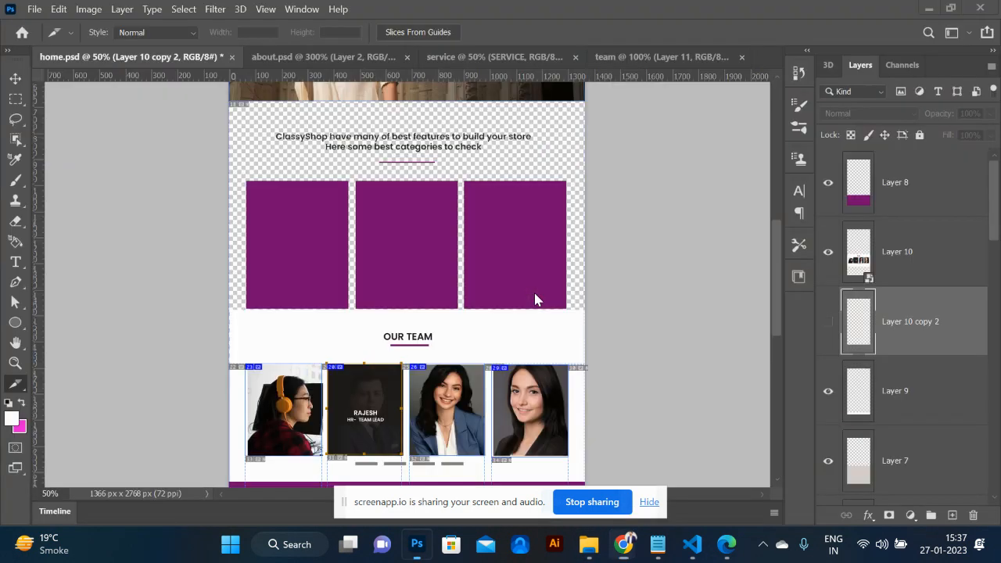
{"action": "right_click", "coordinate": [11, 382]}
{"action": "left_click", "coordinate": [10, 381]}
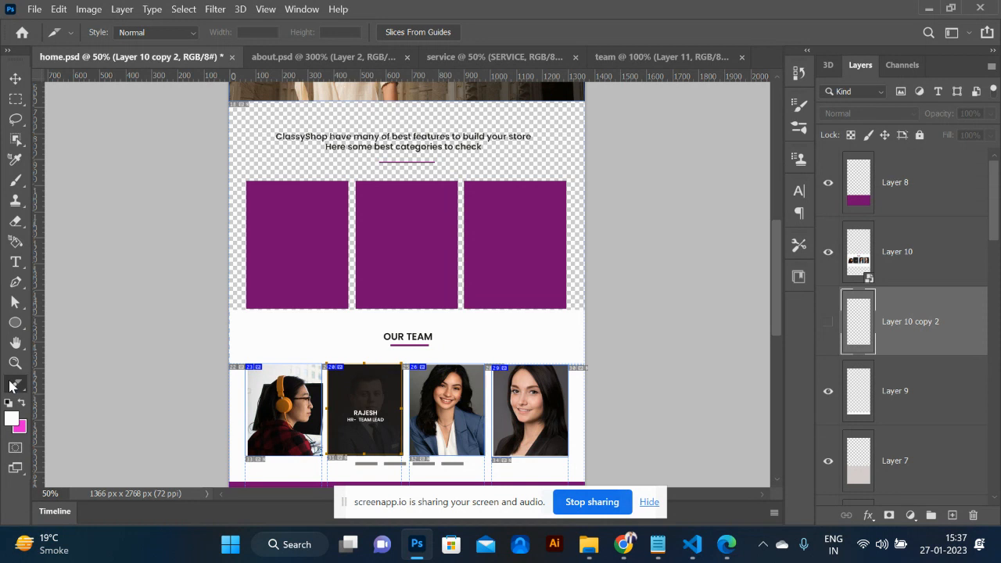
{"action": "key", "text": "shift+c"}
{"action": "key", "text": "shift+c"}
{"action": "key", "text": "shift+c"}
{"action": "key", "text": "shift+c"}
{"action": "key", "text": "shift+c"}
{"action": "key", "text": "shift+c"}
{"action": "key", "text": "shift+c"}
{"action": "key", "text": "shift+c"}
{"action": "key", "text": "shift+c"}
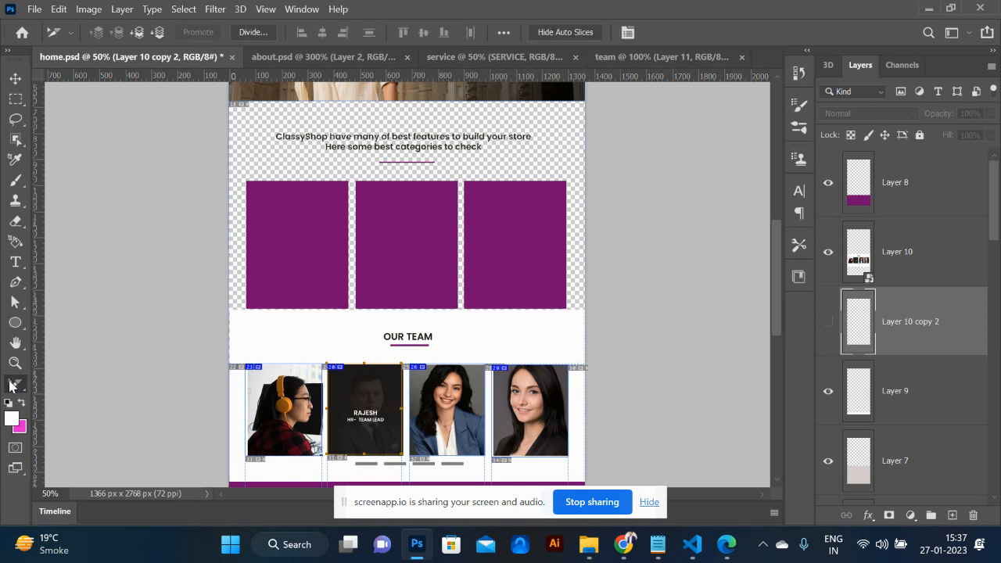
{"action": "key", "text": "shift+c"}
{"action": "key", "text": "shift+c"}
{"action": "key", "text": "shift+c"}
{"action": "key", "text": "shift+c"}
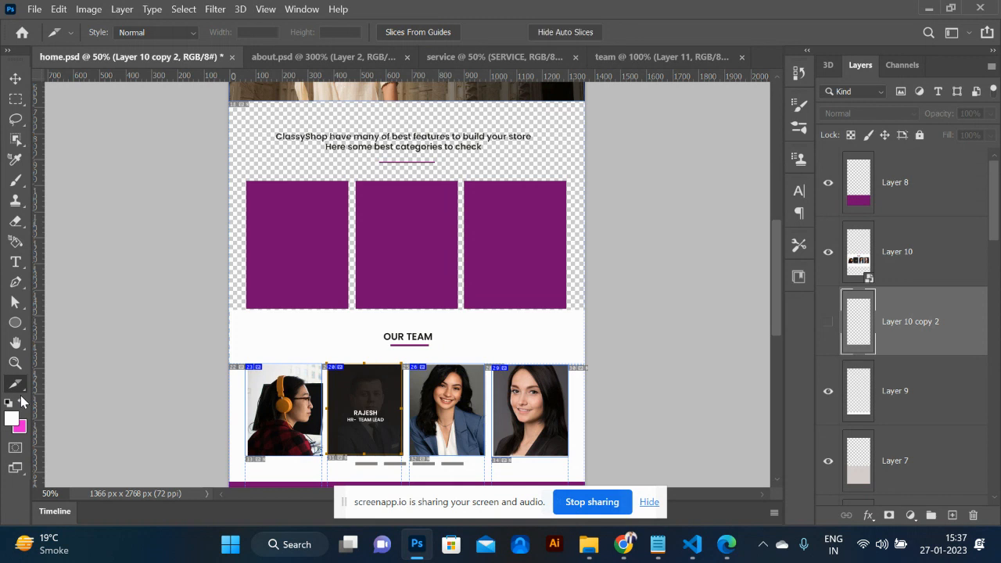
{"action": "key", "text": "shift+c"}
{"action": "key", "text": "shift+c"}
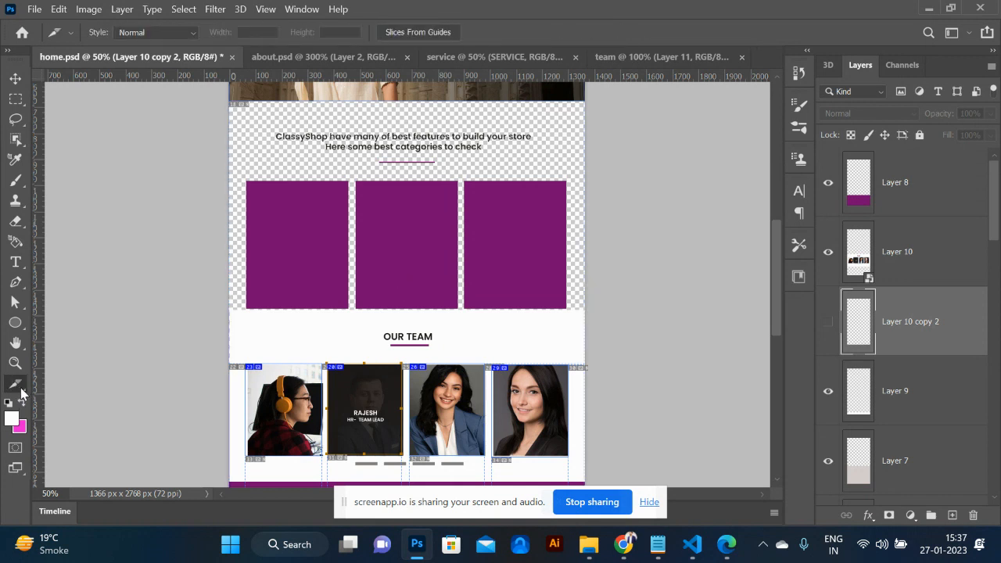
{"action": "key", "text": "shift+c"}
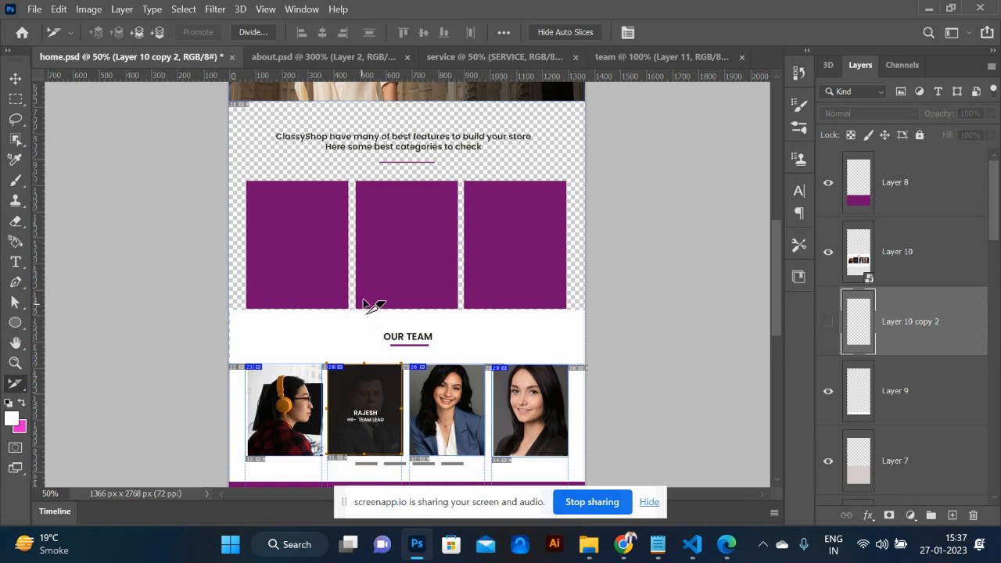
- Select the third team photo's slice and adjust its upper edge to the photo
{"action": "right_click", "coordinate": [459, 397]}
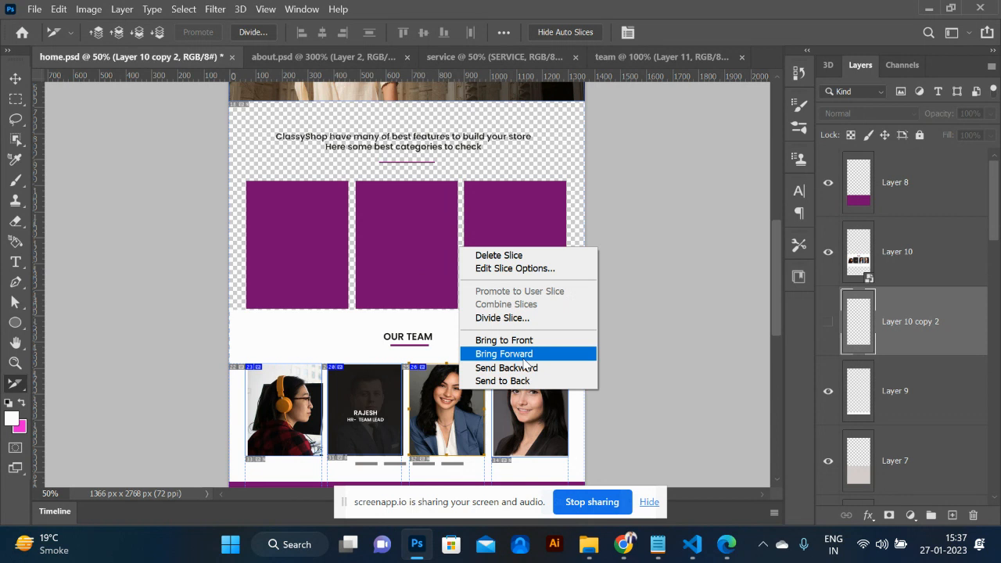
{"action": "left_click", "coordinate": [432, 389]}
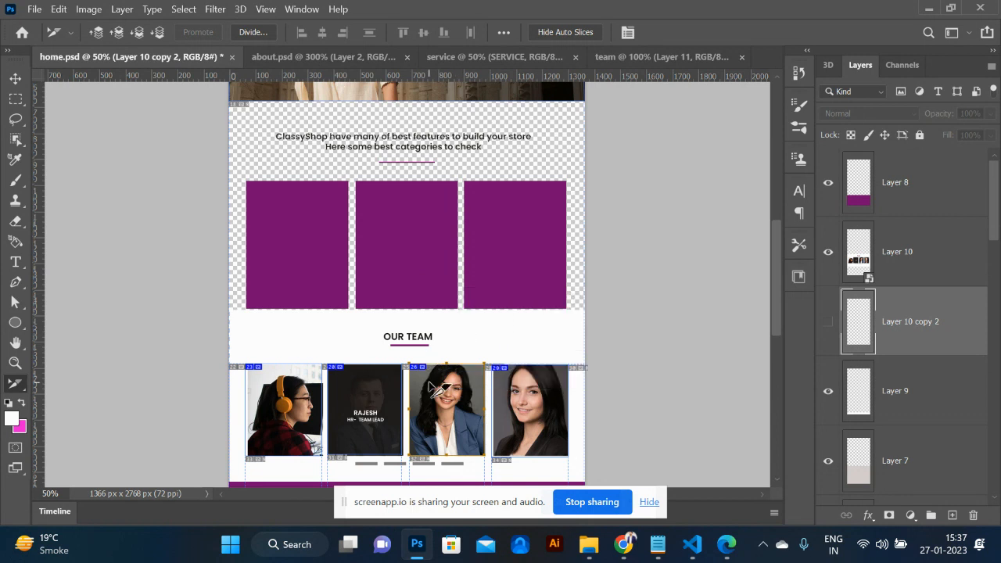
{"action": "left_click_drag", "start_coordinate": [446, 366], "coordinate": [446, 368]}
{"action": "left_click_drag", "start_coordinate": [447, 370], "coordinate": [446, 366]}
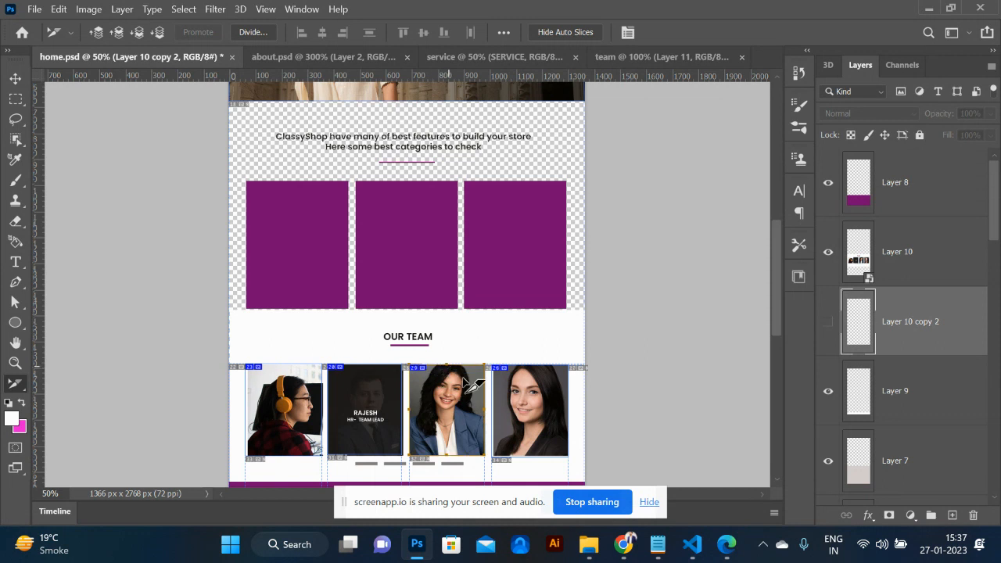
- Select the dark second team photo's slice, return to the third photo's slice, and keep the Slice Select tool active
{"action": "scroll", "coordinate": [453, 383], "scroll_direction": "down", "scroll_amount": 2}
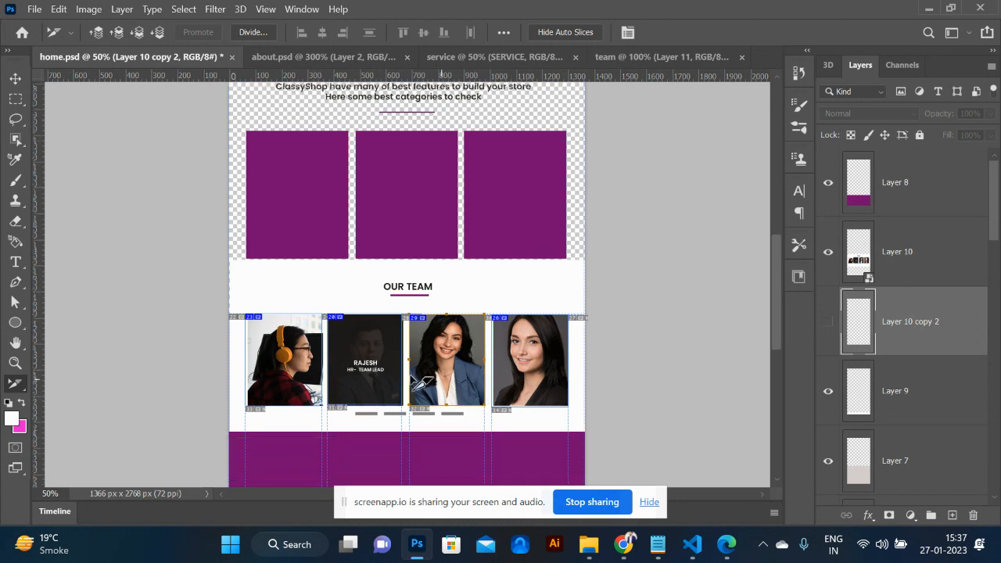
{"action": "left_click", "coordinate": [380, 383]}
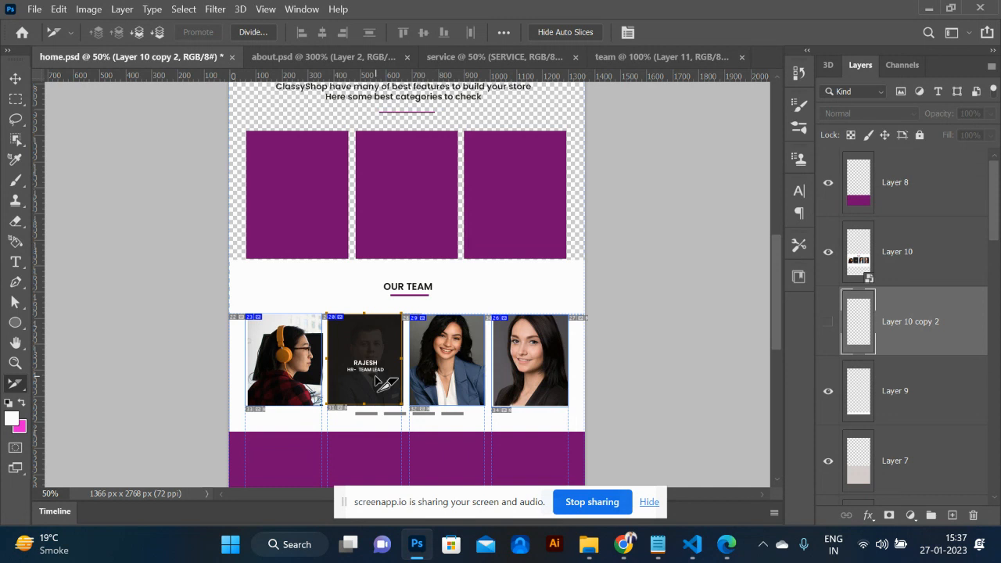
{"action": "right_click", "coordinate": [442, 356]}
{"action": "left_click", "coordinate": [427, 339]}
{"action": "right_click", "coordinate": [10, 379]}
{"action": "left_click", "coordinate": [10, 385]}
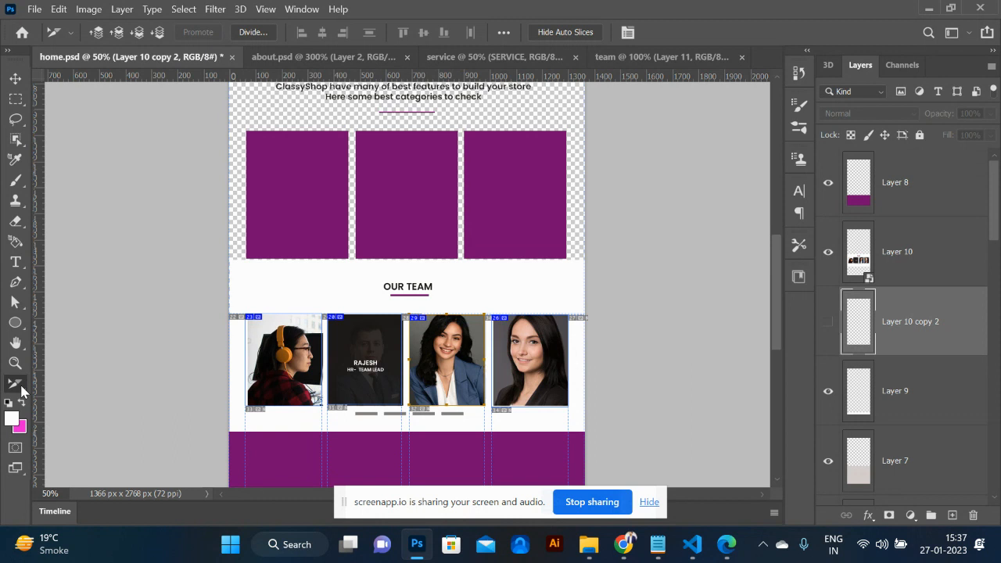
- Fine-tune the upper edges of the third and first team photos' slices with the Slice Select tool
{"action": "mouse_move", "coordinate": [446, 316]}
{"action": "left_mouse_down"}
{"action": "mouse_move", "coordinate": [448, 273]}
{"action": "mouse_move", "coordinate": [447, 316]}
{"action": "left_mouse_up"}
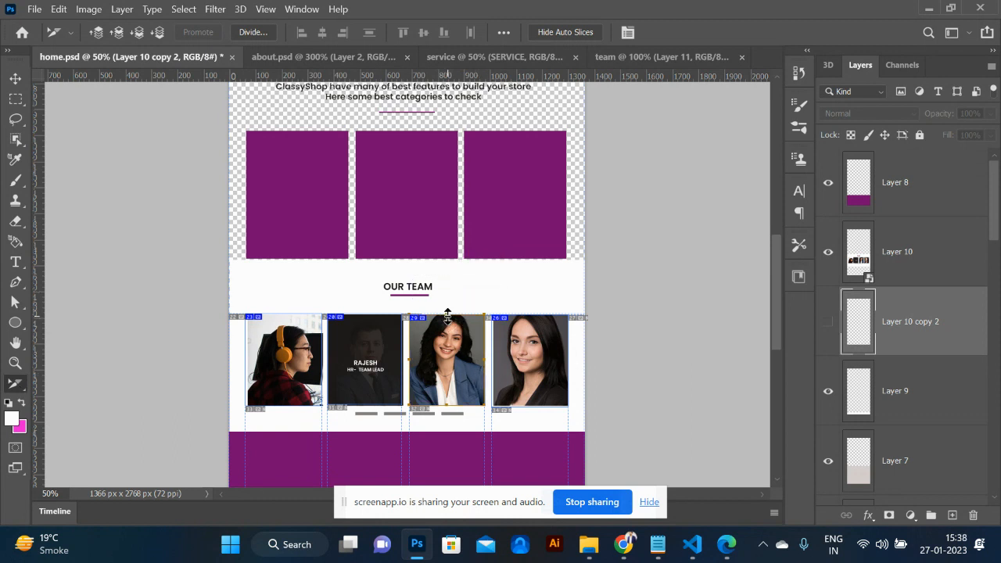
{"action": "left_click", "coordinate": [19, 386], "text": "alt"}
{"action": "left_click", "coordinate": [20, 386], "text": "alt"}
{"action": "left_click", "coordinate": [20, 386], "text": "alt"}
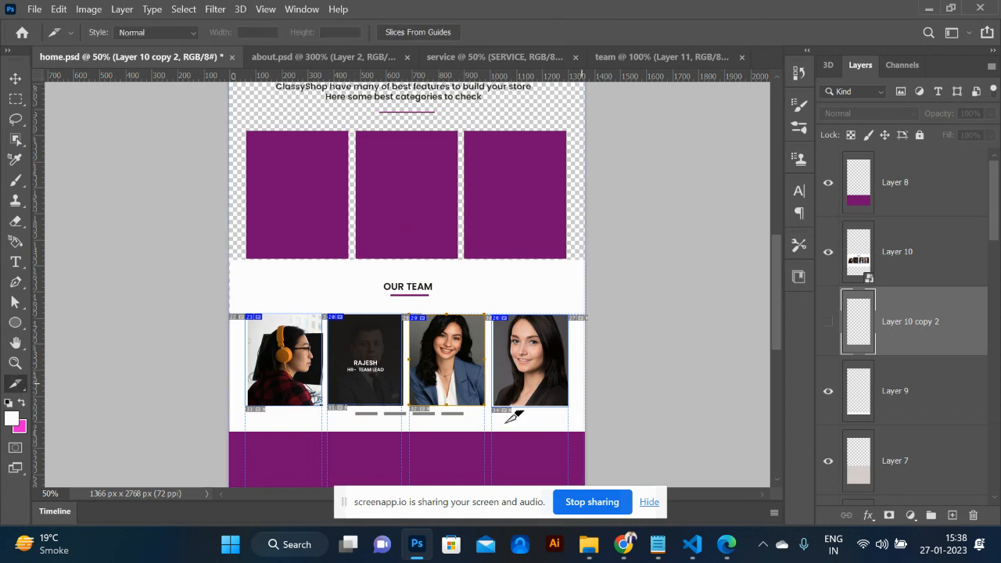
{"action": "left_click", "coordinate": [18, 393], "text": "alt"}
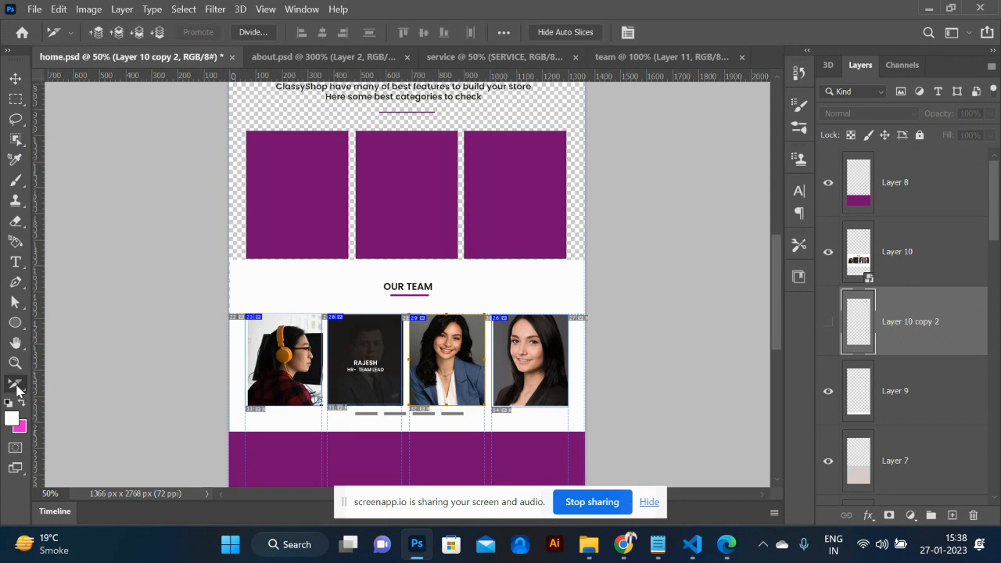
{"action": "left_click", "coordinate": [308, 356]}
{"action": "mouse_move", "coordinate": [283, 314]}
{"action": "left_mouse_down"}
{"action": "mouse_move", "coordinate": [281, 265]}
{"action": "mouse_move", "coordinate": [288, 315]}
{"action": "left_mouse_up"}
- Examine the home page layout from the header banner to the empty purple footer, looking at the footer close up
{"action": "scroll", "coordinate": [446, 317], "scroll_direction": "down", "scroll_amount": 3}
{"action": "scroll", "coordinate": [446, 321], "scroll_direction": "down", "scroll_amount": 2}
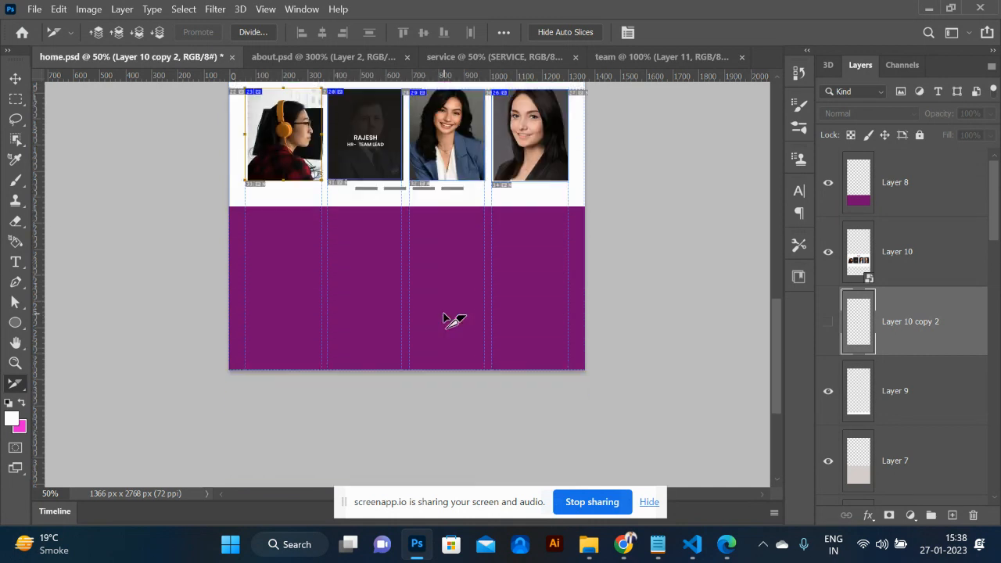
{"action": "scroll", "coordinate": [446, 321], "scroll_direction": "up", "scroll_amount": 15}
{"action": "scroll", "coordinate": [445, 320], "scroll_direction": "down", "scroll_amount": 5}
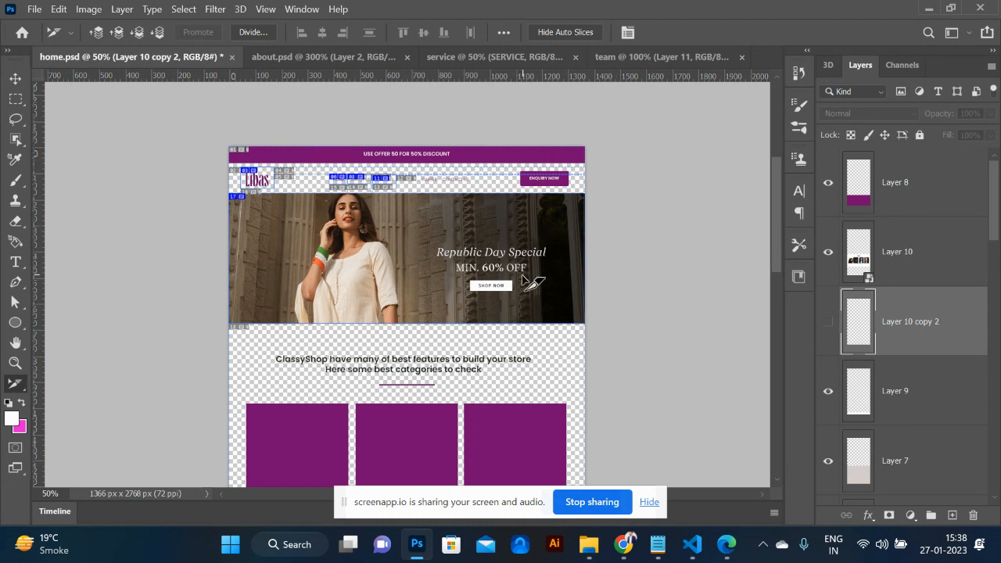
{"action": "scroll", "coordinate": [523, 278], "scroll_direction": "down", "scroll_amount": 1}
{"action": "scroll", "coordinate": [523, 279], "scroll_direction": "down", "scroll_amount": 3}
{"action": "scroll", "coordinate": [523, 279], "scroll_direction": "up", "scroll_amount": 8}
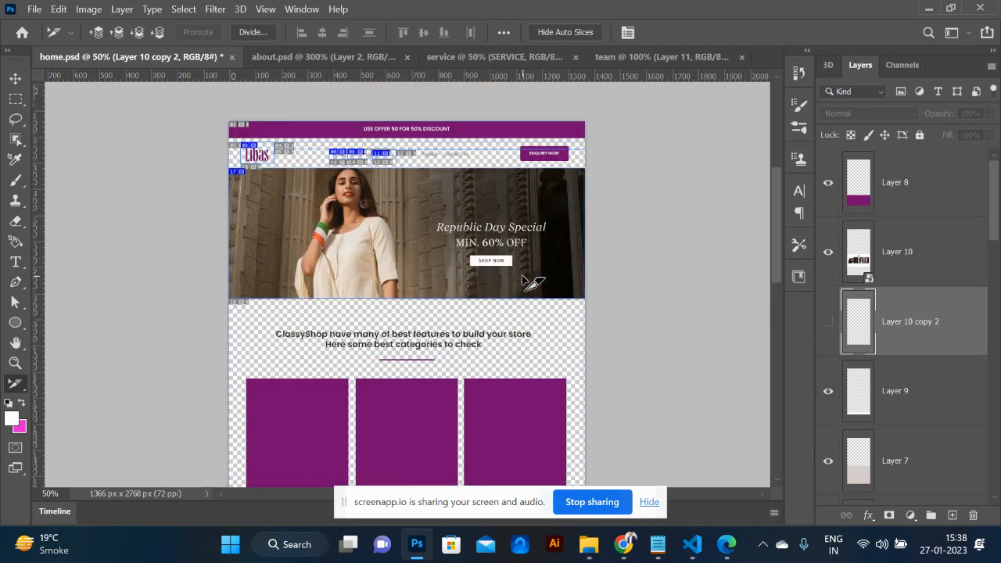
{"action": "scroll", "coordinate": [532, 283], "scroll_direction": "down", "scroll_amount": 7}
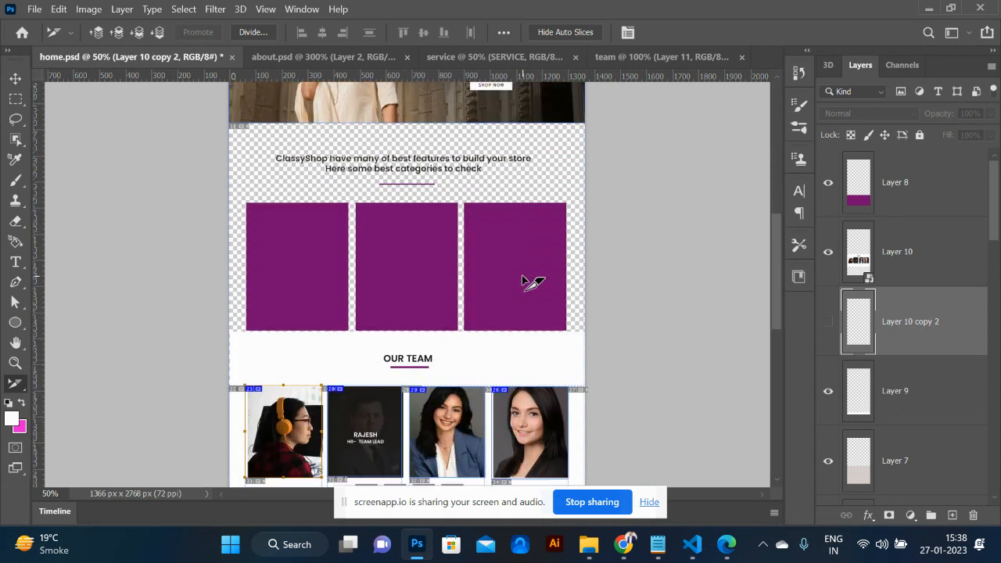
{"action": "scroll", "coordinate": [532, 283], "scroll_direction": "up", "scroll_amount": 1}
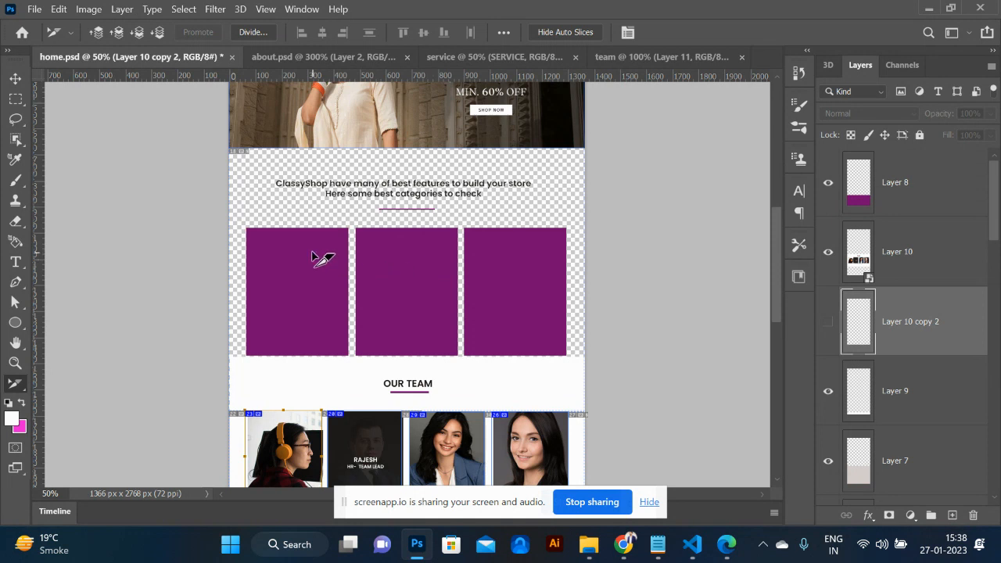
{"action": "scroll", "coordinate": [316, 258], "scroll_direction": "down", "scroll_amount": 8}
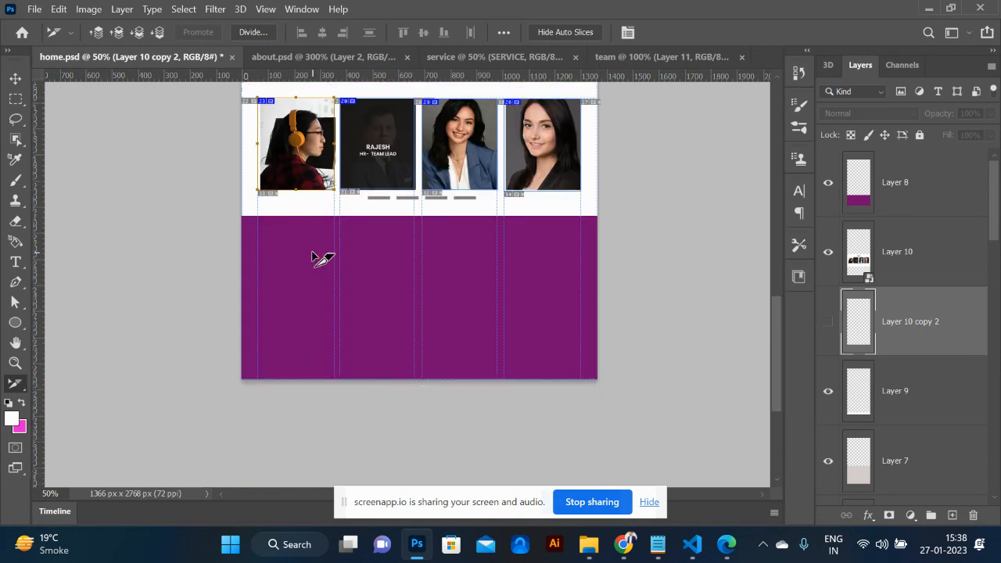
{"action": "left_click", "coordinate": [14, 99]}
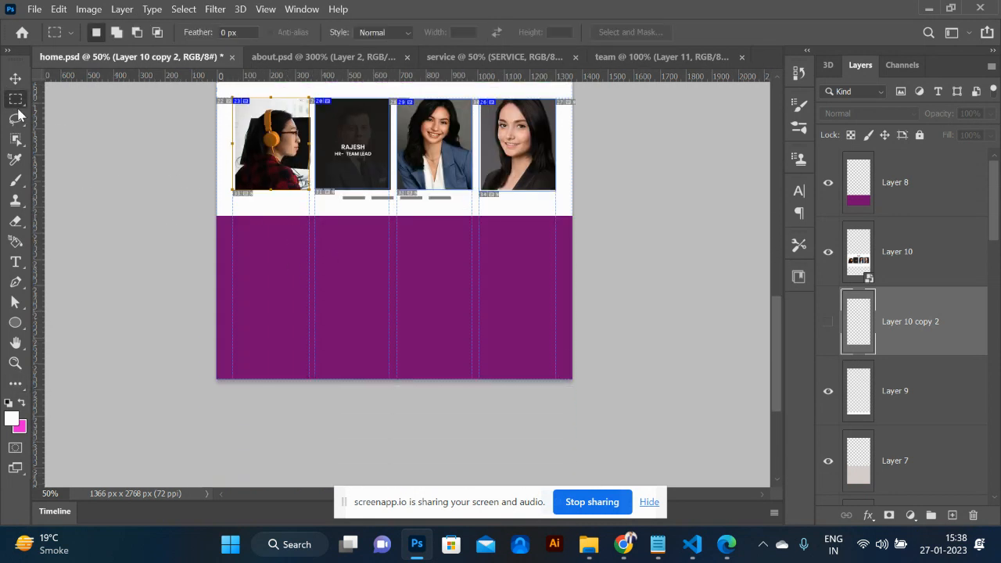
{"action": "key", "text": "ctrl+plus"}
{"action": "key", "text": "ctrl+plus"}
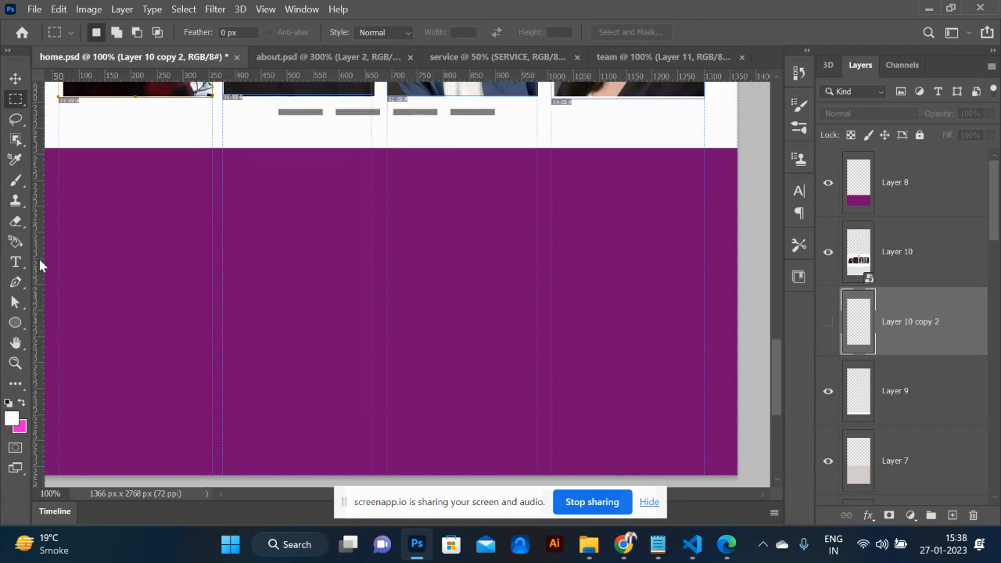
- Open a new Notepad note and start a footer content list with "social media link" and "address"
{"action": "key", "text": "alt+Tab"}
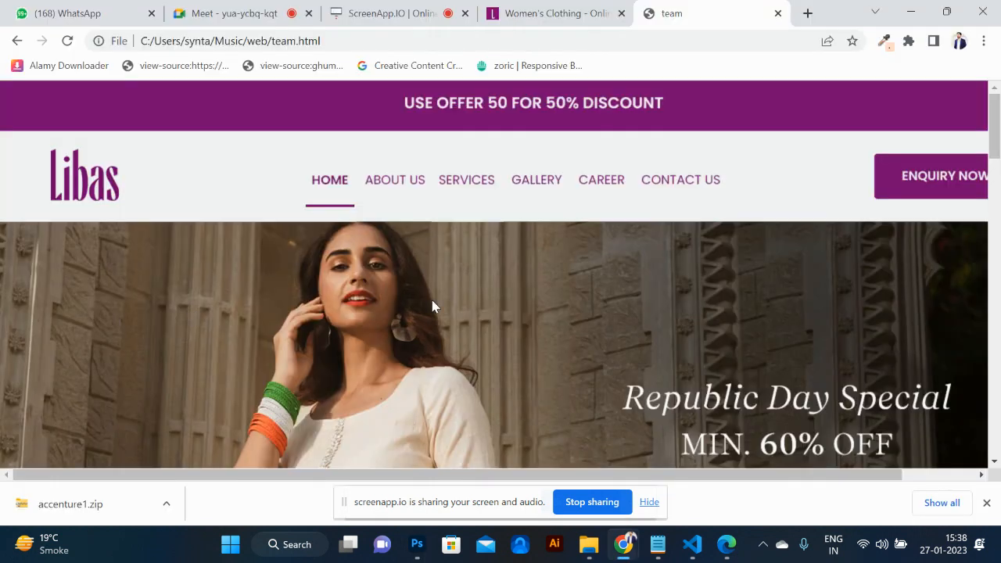
{"action": "key", "text": "super+r"}
{"action": "key", "text": "Return"}
{"action": "type", "text": "social media link  "}
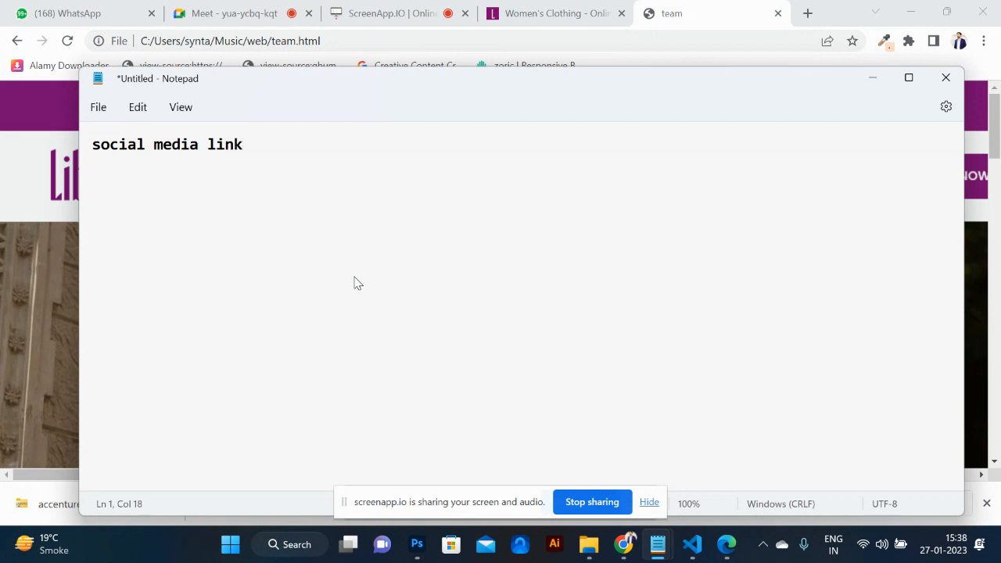
{"action": "type", "text": "addre"}
{"action": "key", "text": "BackSpace"}
{"action": "type", "text": "re"}
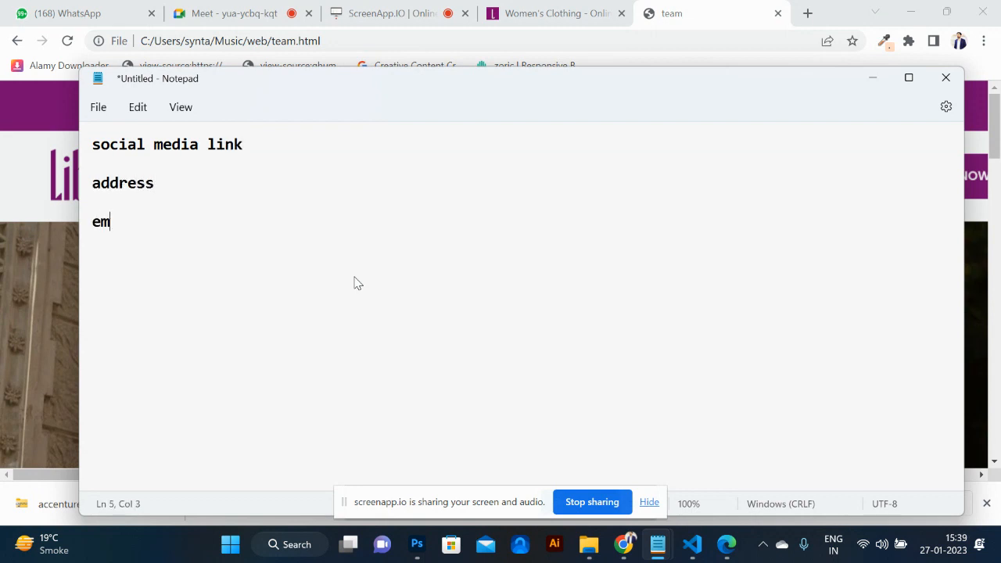
- Add "email" and "short description" as further lines of the footer content list
{"action": "key", "text": "BackSpace"}
{"action": "type", "text": "short"}
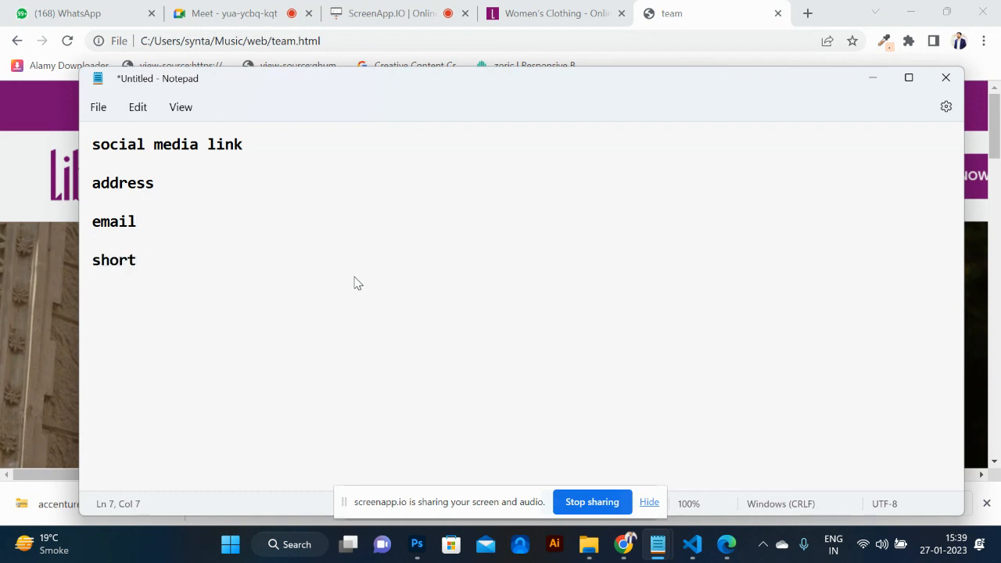
{"action": "type", "text": " discr"}
{"action": "key", "text": "BackSpace"}
{"action": "type", "text": "escripti"}
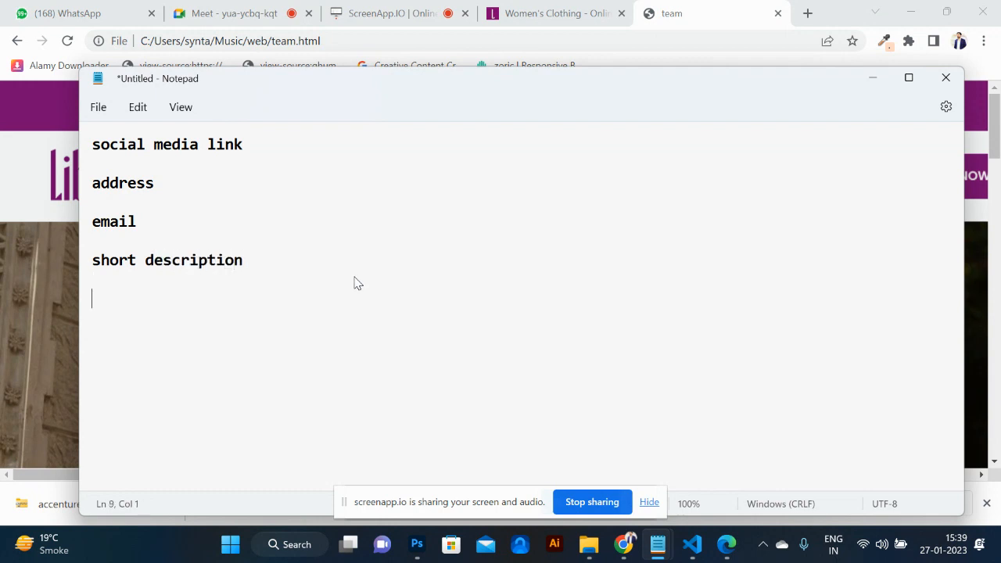
- Complete the footer content list with the lines "contact details" and "links"
{"action": "type", "text": "contact detaila"}
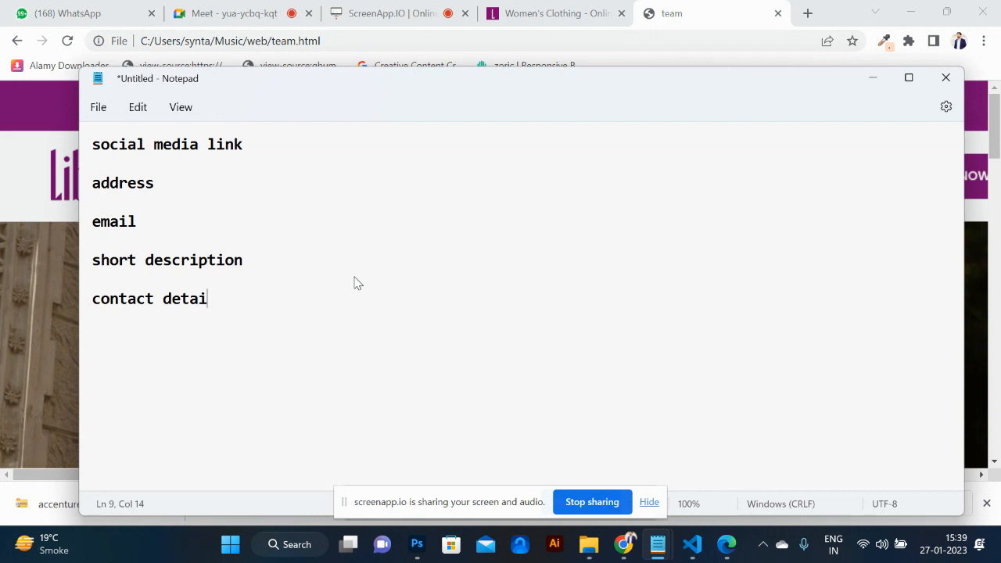
{"action": "key", "text": "Return"}
{"action": "key", "text": "Return"}
{"action": "type", "text": "links"}
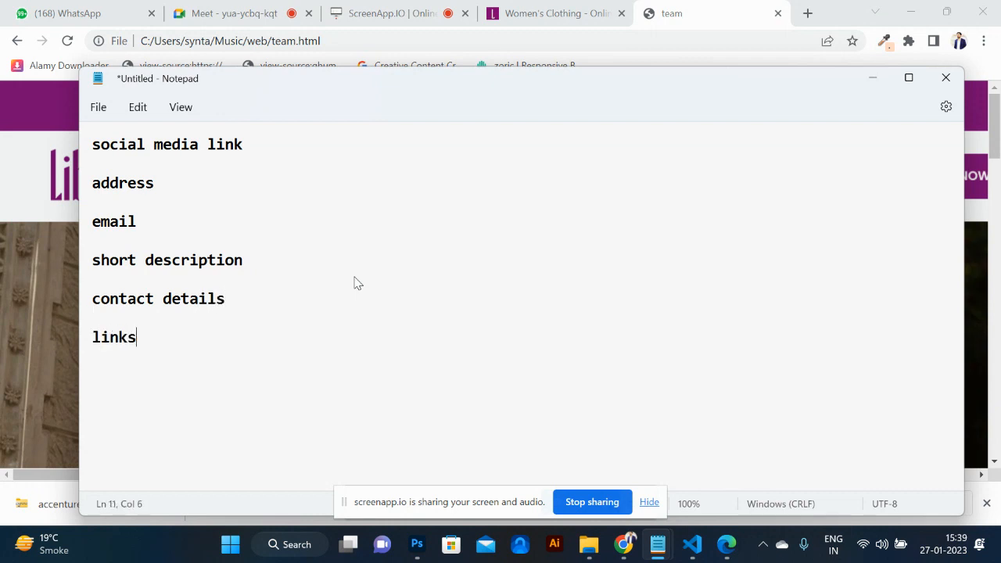
- Switch to the team.html page in Chrome, check its purple footer area, and return to Photoshop's home document
{"action": "key", "text": "alt+Tab"}
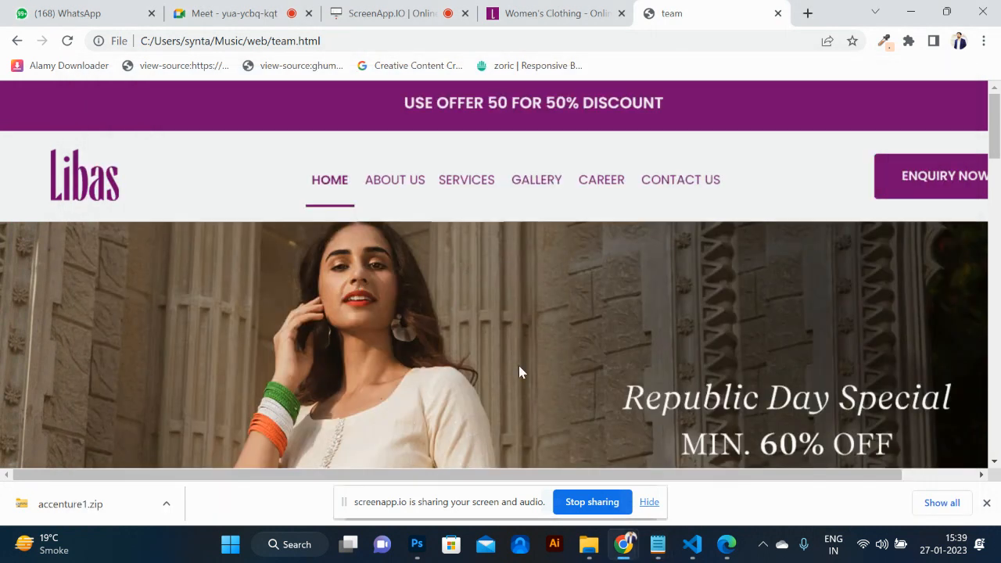
{"action": "scroll", "coordinate": [516, 359], "scroll_direction": "down", "scroll_amount": 10}
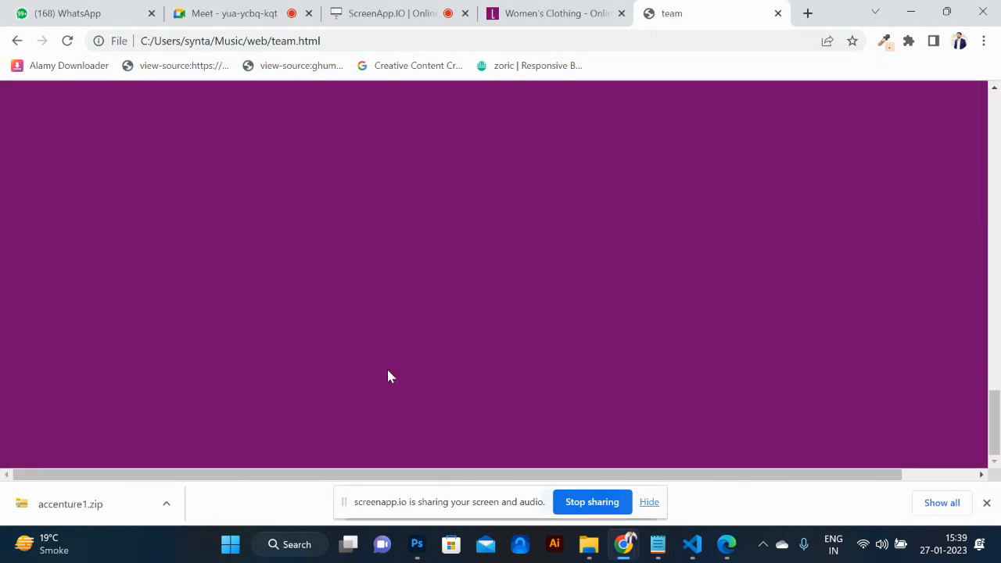
{"action": "key", "text": "alt+Tab"}
{"action": "key", "text": "alt+Tab"}
{"action": "key", "text": "alt+Tab"}
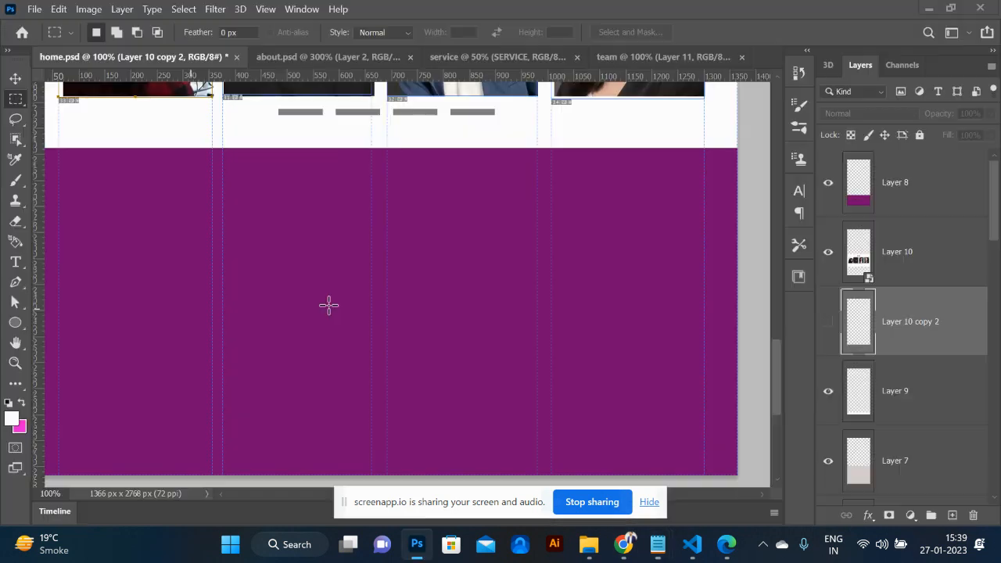
- Add the text "about libas" to the purple footer in white Poppins SemiBold at 130 pt
{"action": "key", "text": "ctrl+minus"}
{"action": "key", "text": "ctrl+minus"}
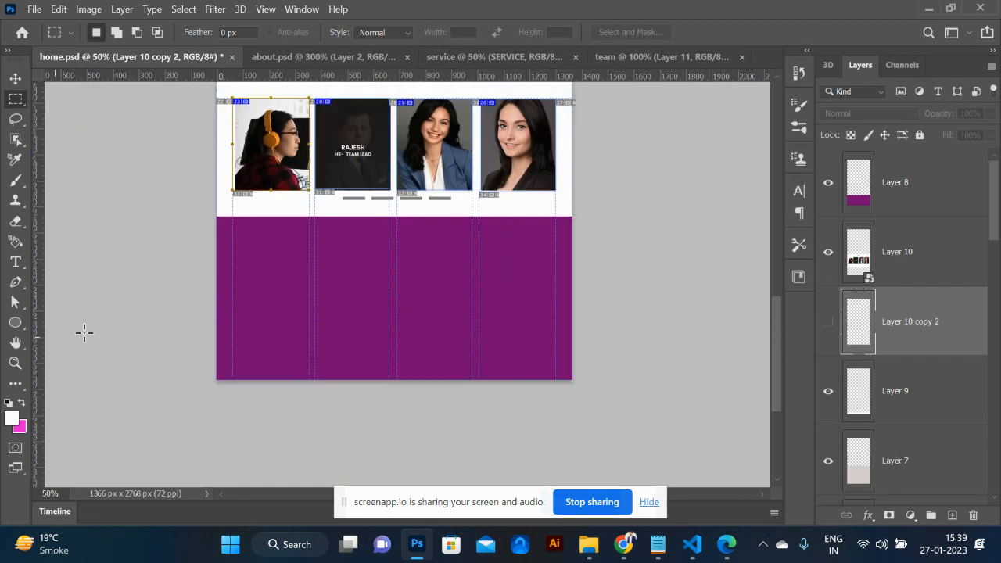
{"action": "left_click", "coordinate": [16, 261]}
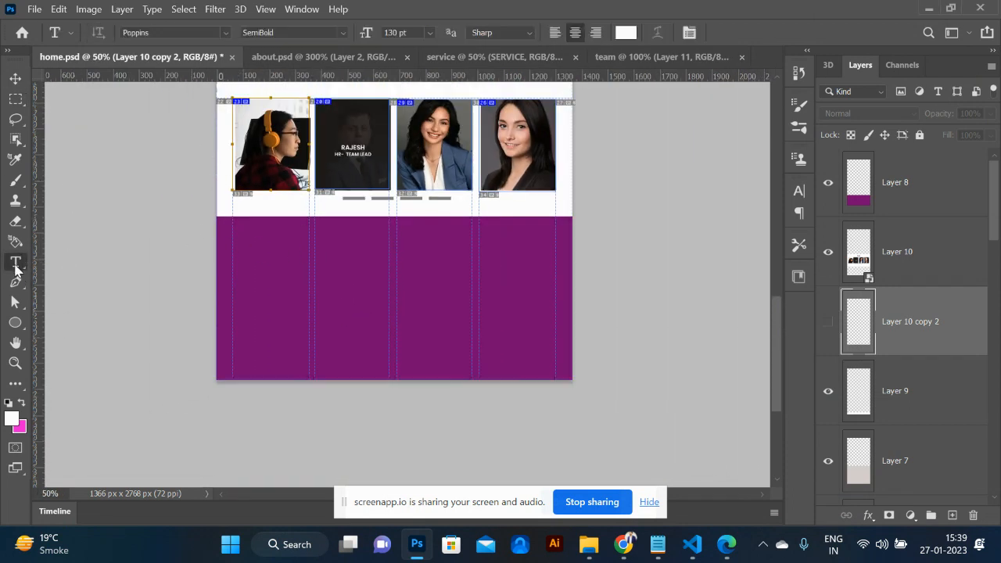
{"action": "left_click", "coordinate": [241, 253]}
{"action": "type", "text": "about   con"}
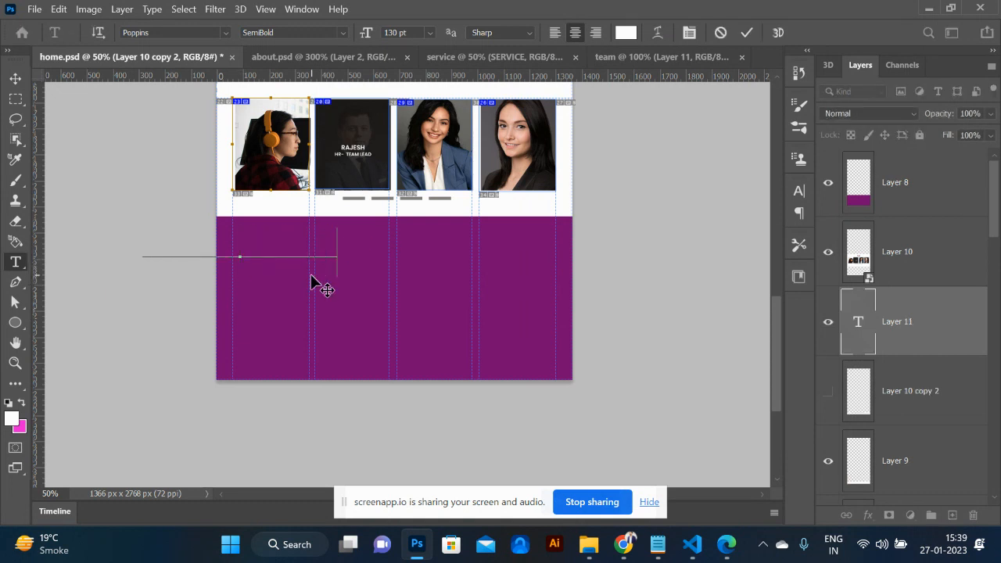
{"action": "key", "text": "ctrl+a"}
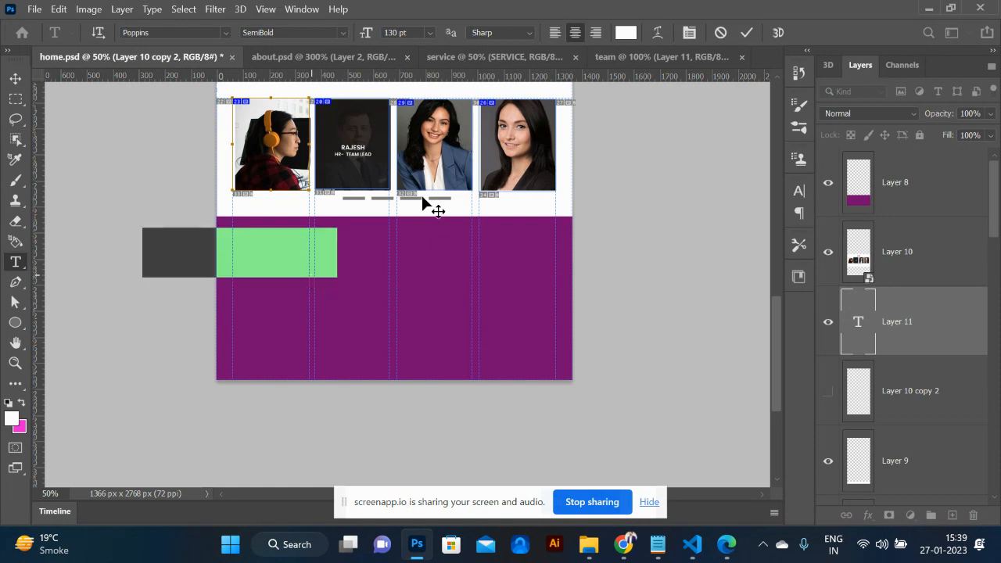
{"action": "left_click", "coordinate": [624, 33]}
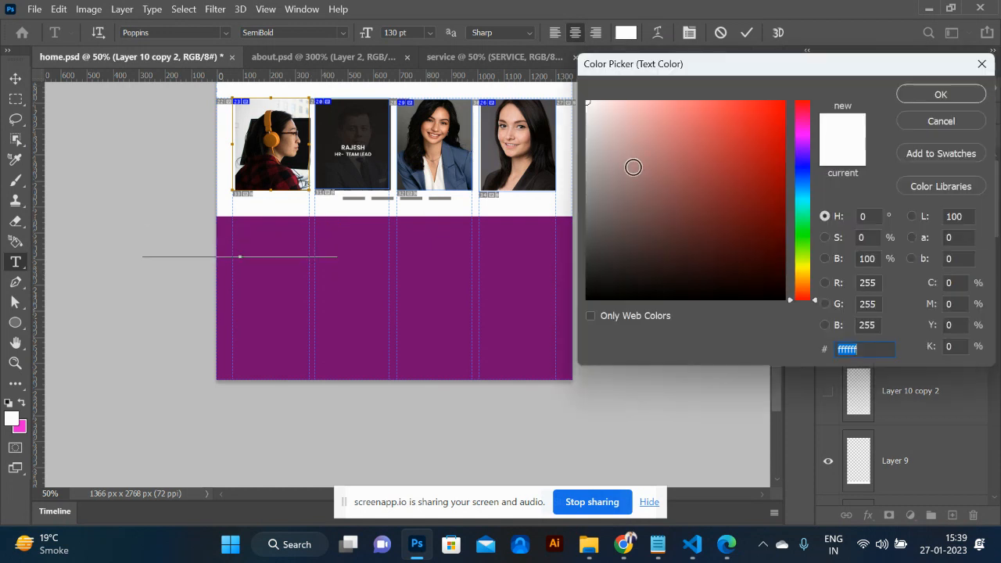
{"action": "left_click", "coordinate": [932, 94]}
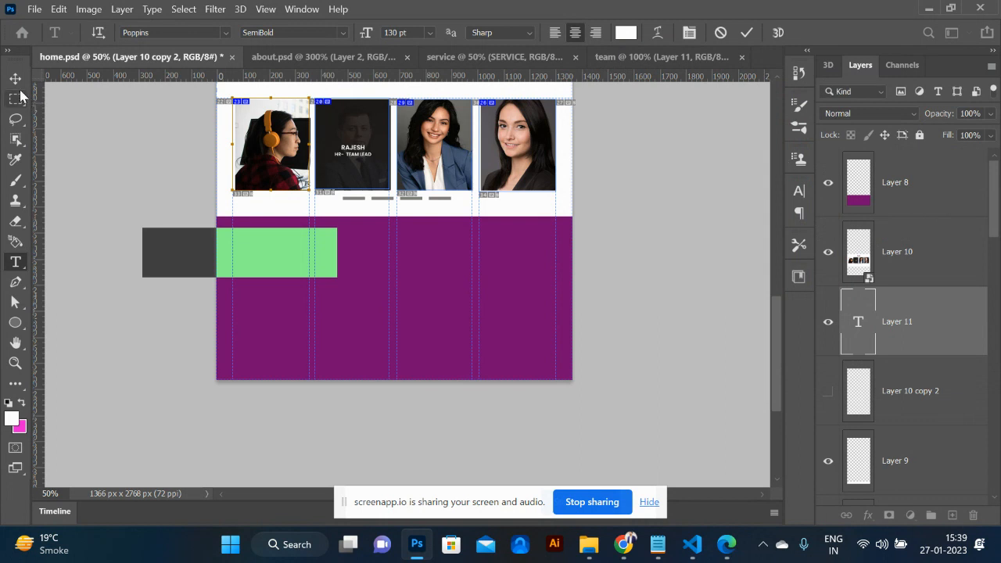
{"action": "left_click", "coordinate": [15, 80]}
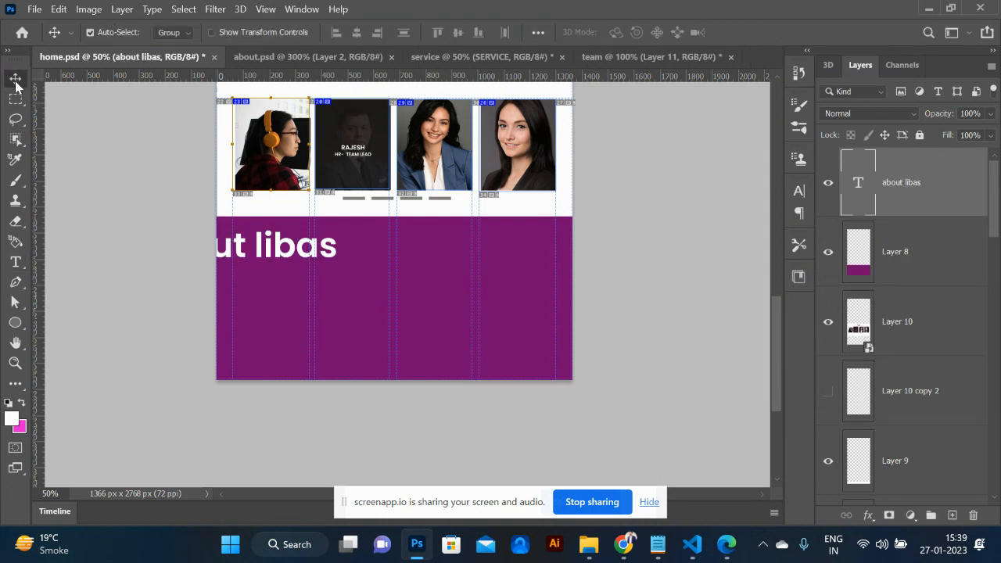
- Move the "about libas" text fully inside the purple footer, near its horizontal centre
{"action": "key", "text": "i"}
{"action": "key", "text": "ctrl+shift+k"}
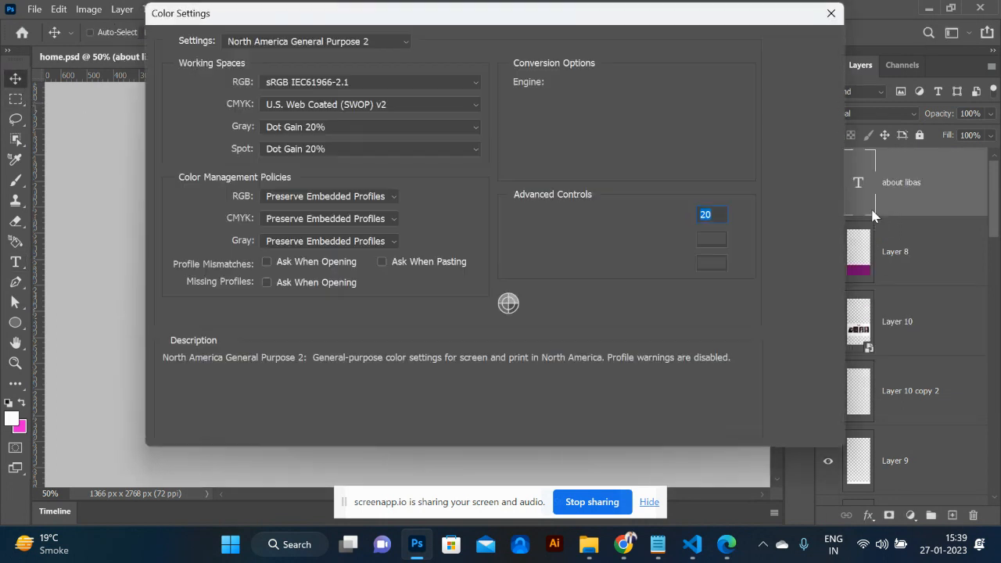
{"action": "left_click", "coordinate": [798, 78]}
{"action": "key", "text": "v"}
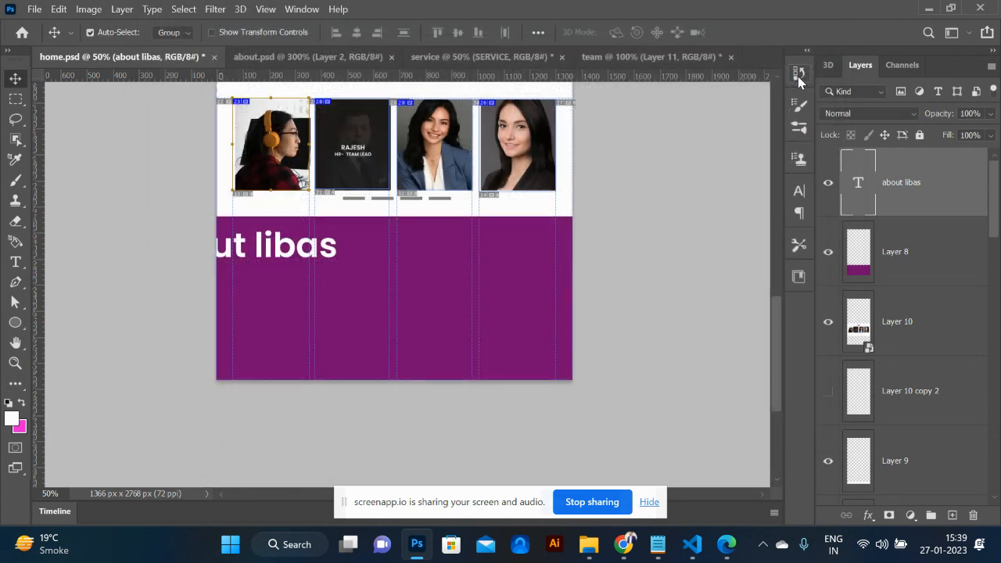
{"action": "left_click_drag", "start_coordinate": [290, 263], "coordinate": [417, 274]}
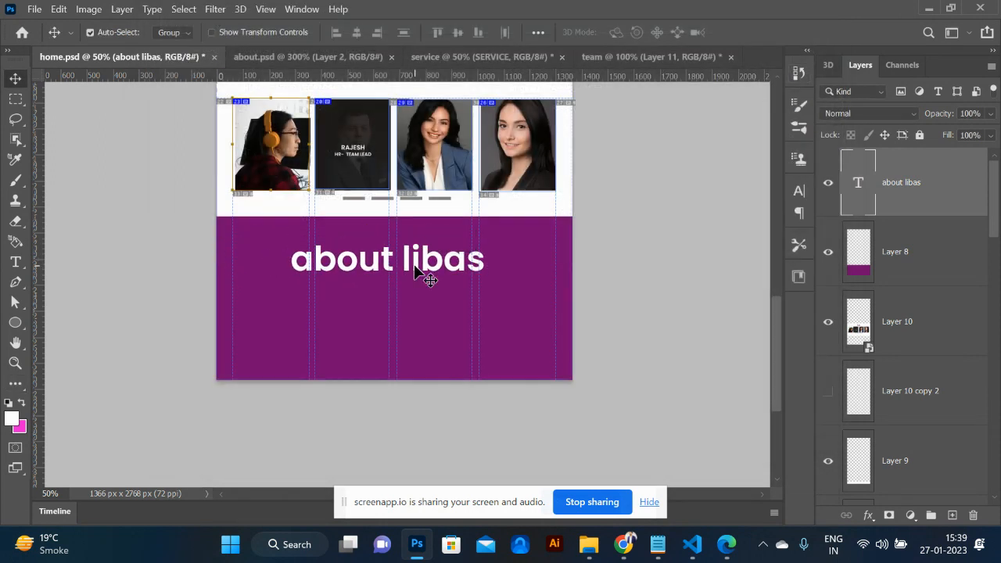
- Select all of the "about libas" text and set it in all caps
{"action": "double_click", "coordinate": [858, 188]}
{"action": "key", "text": "ctrl+shift+k"}
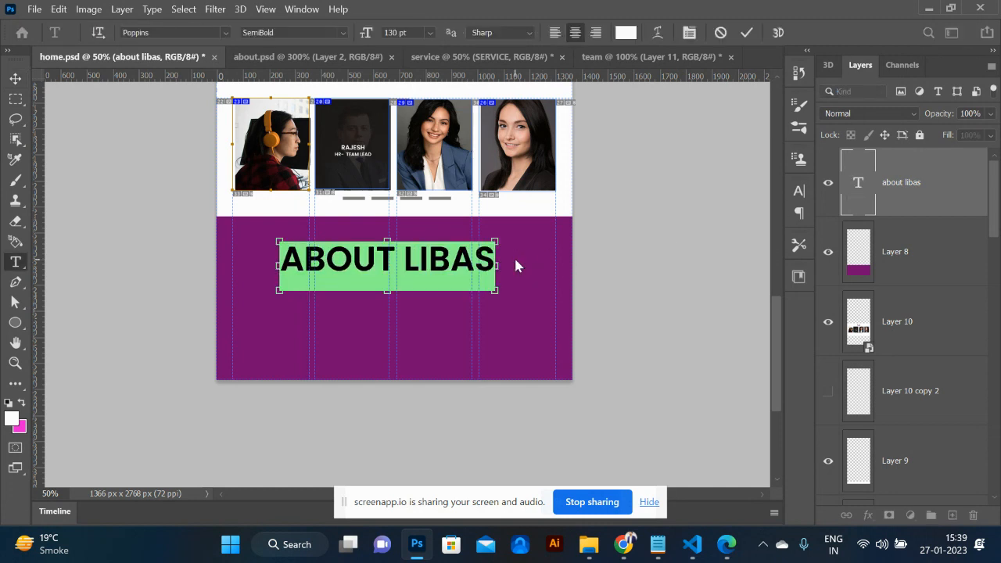
{"action": "key", "text": "ctrl+shift+k"}
{"action": "key", "text": "ctrl+shift+k"}
- Reduce the ABOUT LIBAS heading to 41 pt and move it to the purple footer's upper-left area beside the first guide
{"action": "key", "text": "ctrl+shift+comma"}
{"action": "key", "text": "ctrl+shift+comma"}
{"action": "key", "text": "ctrl+shift+comma"}
{"action": "key", "text": "ctrl+shift+comma"}
{"action": "key", "text": "ctrl+shift+comma"}
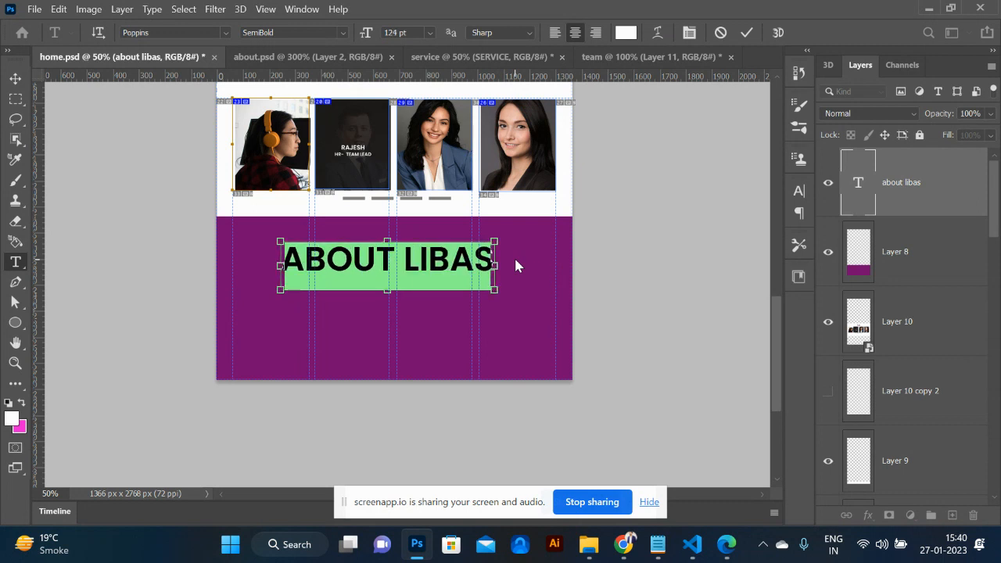
{"action": "key", "text": "ctrl+shift+comma"}
{"action": "key", "text": "ctrl+shift+comma"}
{"action": "key", "text": "ctrl+shift+comma"}
{"action": "key", "text": "ctrl+shift+comma"}
{"action": "key", "text": "ctrl+shift+comma"}
{"action": "key", "text": "ctrl+shift+comma"}
{"action": "key", "text": "ctrl+shift+comma"}
{"action": "key", "text": "ctrl+shift+comma"}
{"action": "key", "text": "ctrl+shift+comma"}
{"action": "key", "text": "ctrl+shift+comma"}
{"action": "key", "text": "ctrl+shift+comma"}
{"action": "key", "text": "ctrl+shift+comma"}
{"action": "key", "text": "ctrl+shift+comma"}
{"action": "key", "text": "ctrl+shift+comma"}
{"action": "key", "text": "ctrl+shift+comma"}
{"action": "key", "text": "ctrl+shift+comma"}
{"action": "key", "text": "ctrl+shift+comma"}
{"action": "key", "text": "ctrl+shift+comma"}
{"action": "key", "text": "ctrl+shift+comma"}
{"action": "key", "text": "ctrl+shift+comma"}
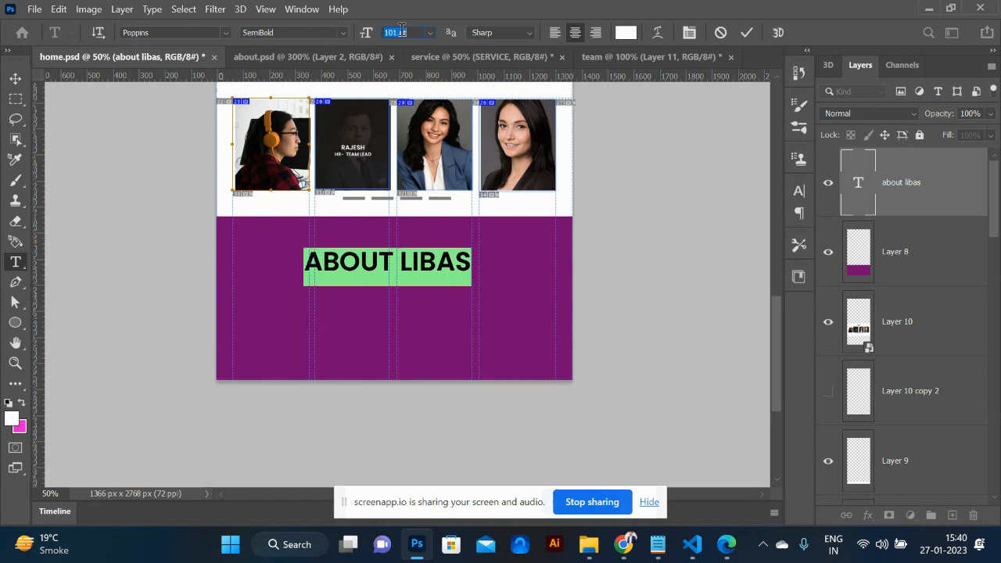
{"action": "key", "text": "ctrl+shift+comma"}
{"action": "key", "text": "ctrl+shift+comma"}
{"action": "key", "text": "ctrl+shift+comma"}
{"action": "key", "text": "ctrl+shift+comma"}
{"action": "key", "text": "ctrl+shift+comma"}
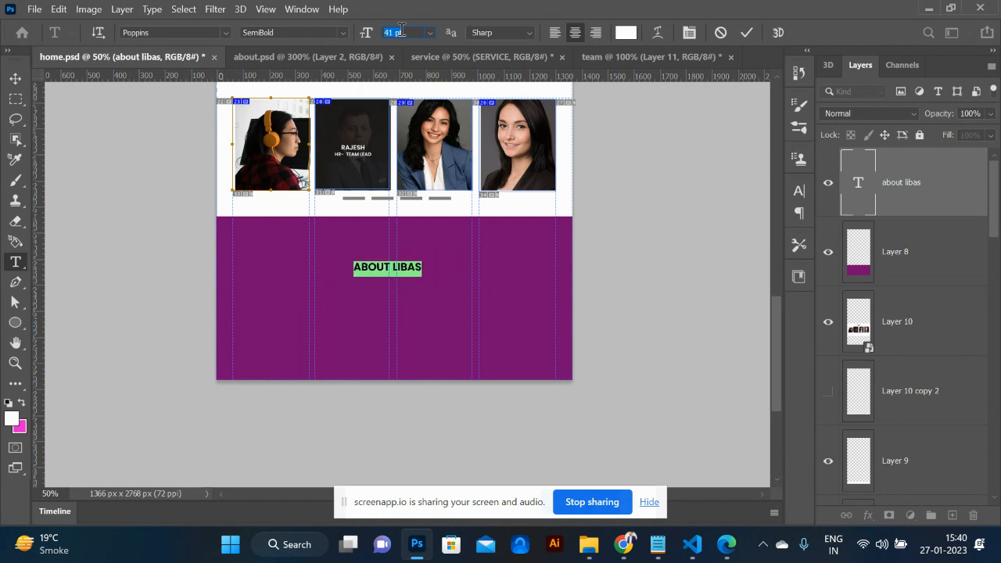
{"action": "left_click", "coordinate": [11, 82]}
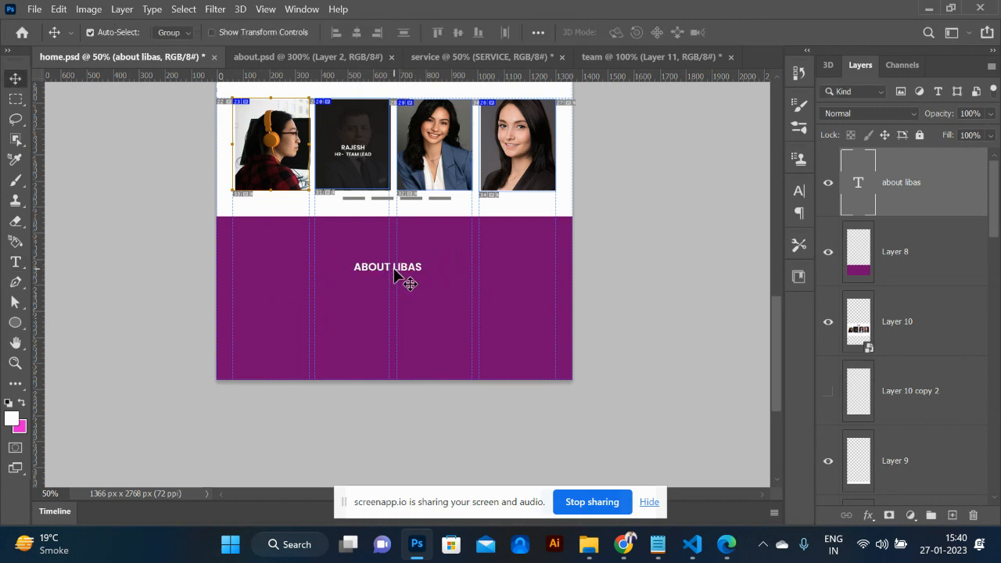
{"action": "left_click_drag", "start_coordinate": [413, 279], "coordinate": [292, 249]}
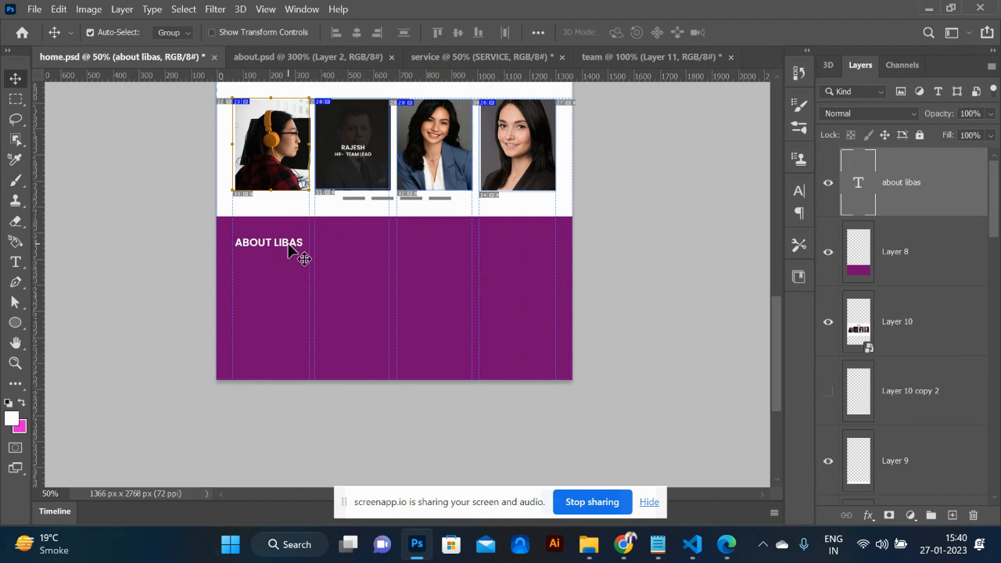
- Set the ABOUT LIBAS heading to 26 pt and move it back beside the leftmost guide near the footer's top
{"action": "double_click", "coordinate": [857, 185]}
{"action": "key", "text": "shift+Down"}
{"action": "key", "text": "shift+Down"}
{"action": "key", "text": "shift+Up"}
{"action": "key", "text": "Down"}
{"action": "key", "text": "Down"}
{"action": "key", "text": "Down"}
{"action": "key", "text": "Down"}
{"action": "key", "text": "Down"}
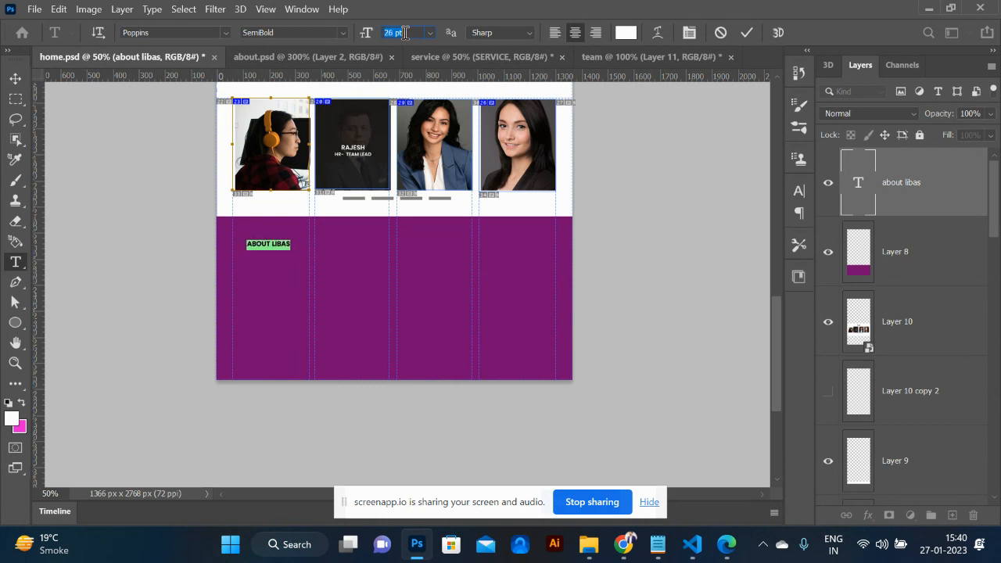
{"action": "left_click", "coordinate": [15, 79]}
{"action": "left_click_drag", "start_coordinate": [275, 245], "coordinate": [262, 235]}
{"action": "scroll", "coordinate": [262, 235], "scroll_direction": "up", "scroll_amount": 3}
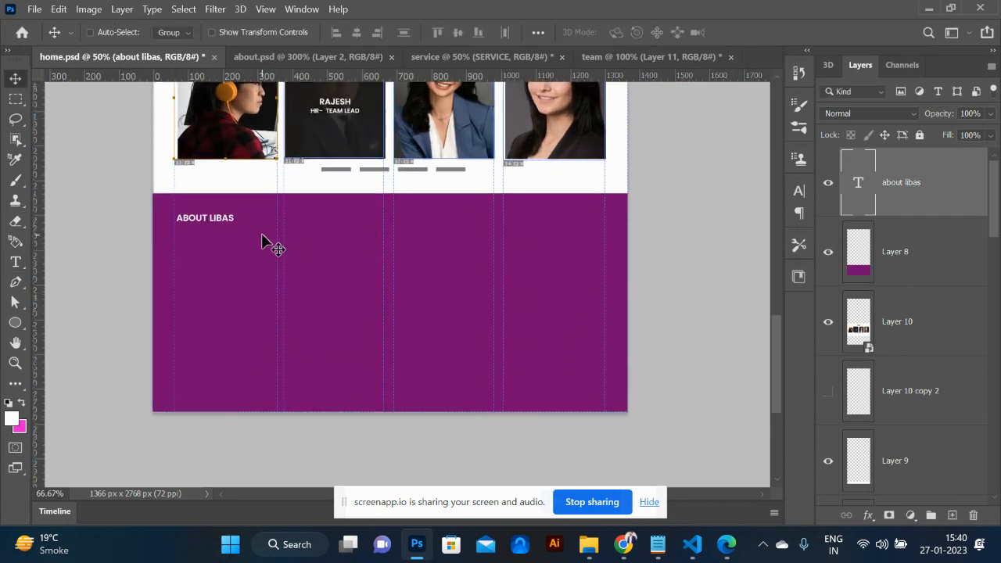
- Make a narrow vertical rectangular marquee selection just before the ABOUT LIBAS heading and nudge it onto the left guide
{"action": "scroll", "coordinate": [262, 234], "scroll_direction": "right", "scroll_amount": 6}
{"action": "scroll", "coordinate": [262, 235], "scroll_direction": "left", "scroll_amount": 10}
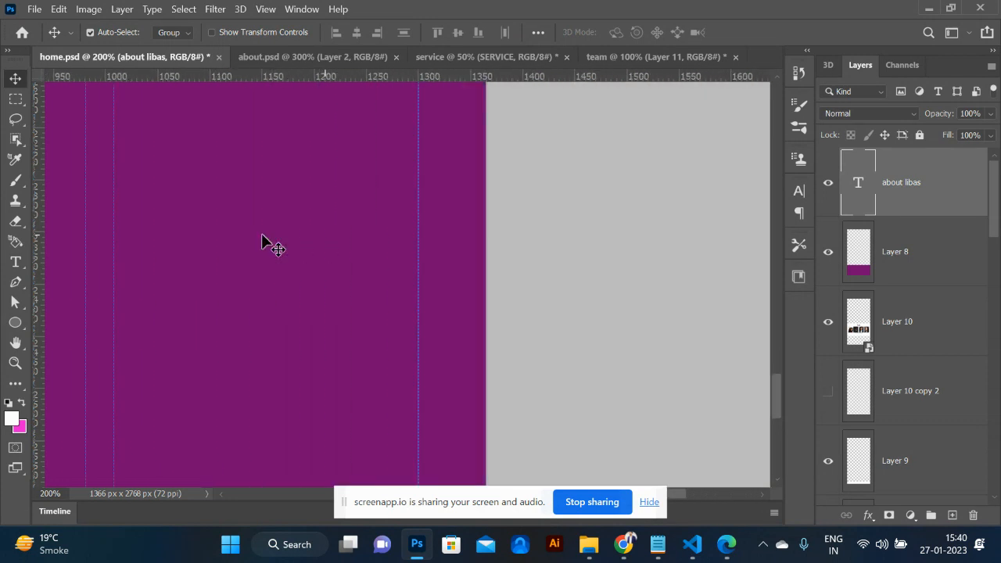
{"action": "scroll", "coordinate": [262, 234], "scroll_direction": "up", "scroll_amount": 2}
{"action": "right_click", "coordinate": [261, 233]}
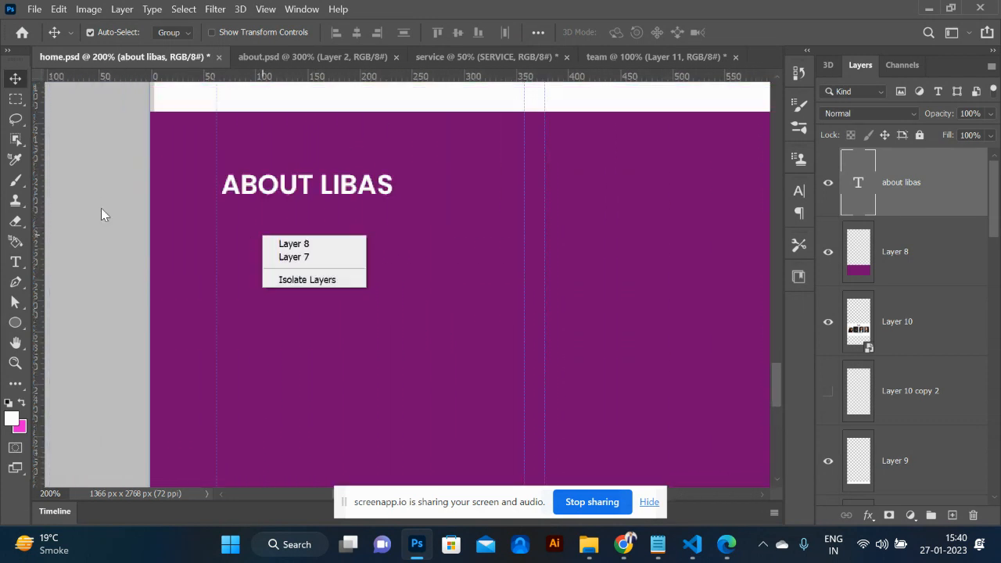
{"action": "key", "text": "Escape"}
{"action": "left_click", "coordinate": [196, 157]}
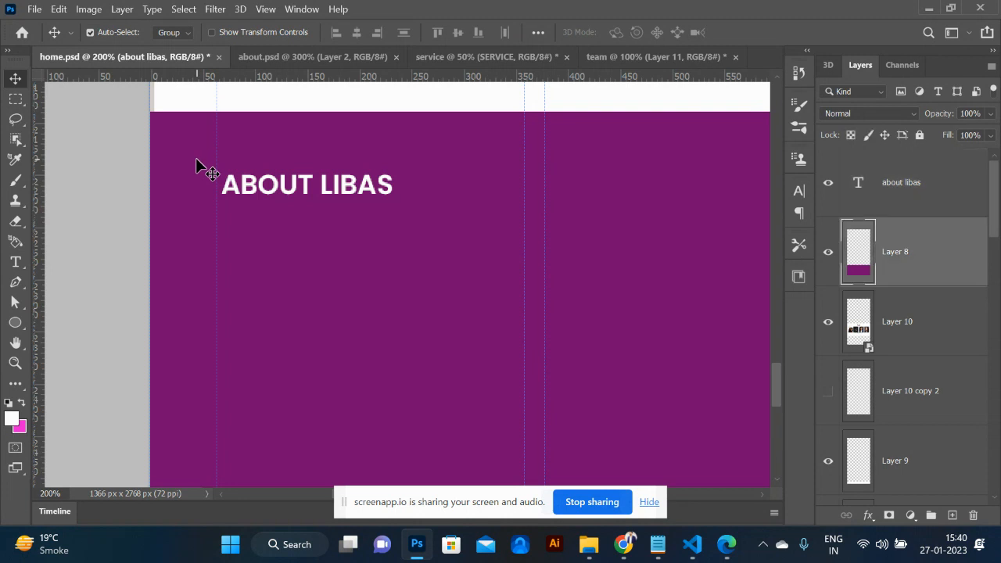
{"action": "left_click", "coordinate": [15, 99]}
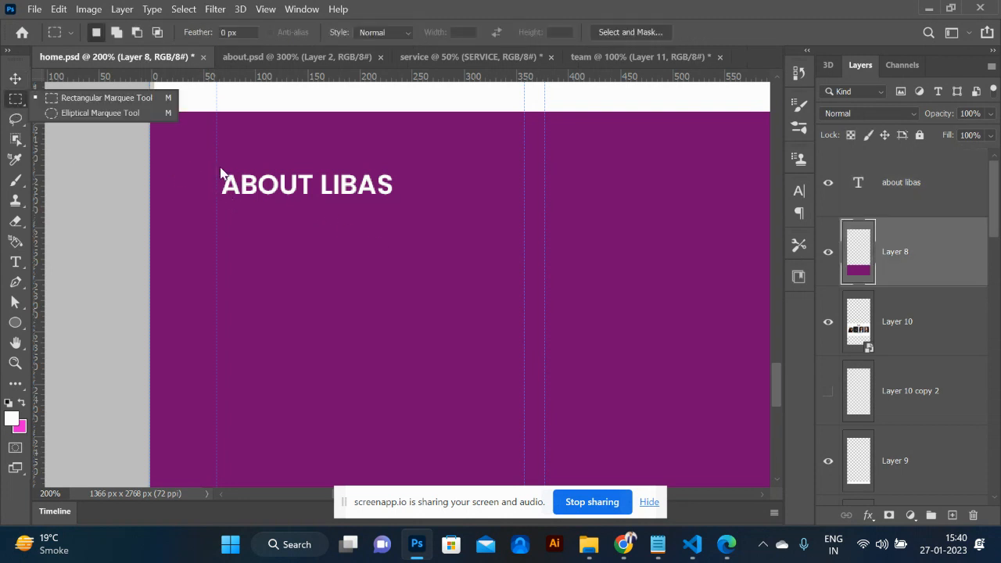
{"action": "left_click", "coordinate": [129, 99]}
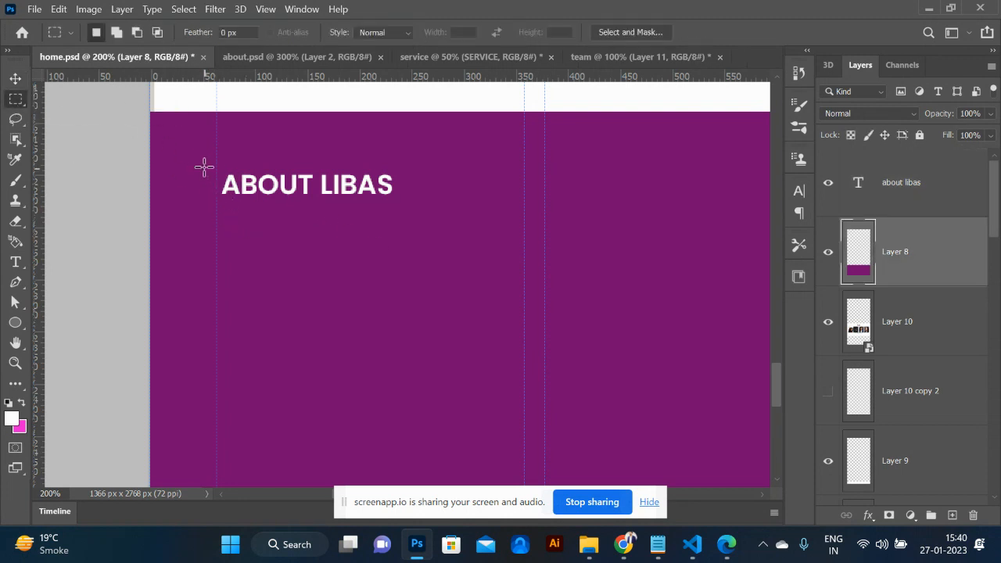
{"action": "left_click_drag", "start_coordinate": [201, 164], "coordinate": [207, 214]}
{"action": "key", "text": "Right"}
{"action": "key", "text": "Right"}
{"action": "key", "text": "Right"}
{"action": "key", "text": "Right"}
{"action": "key", "text": "Right"}
- Add a new layer above Layer 8, fill the narrow selection with white, and deselect
{"action": "left_click", "coordinate": [952, 516], "text": "alt"}
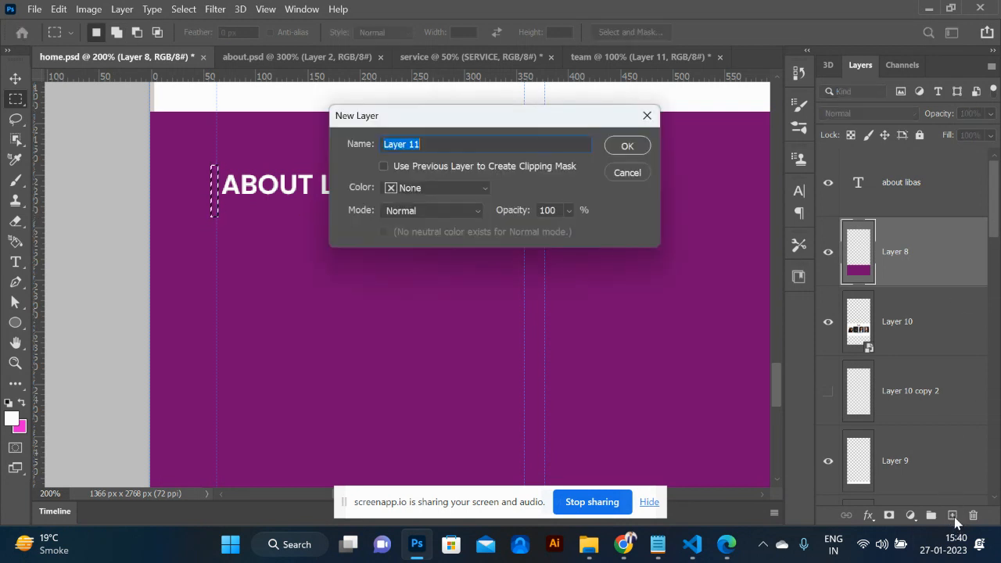
{"action": "left_click", "coordinate": [629, 173]}
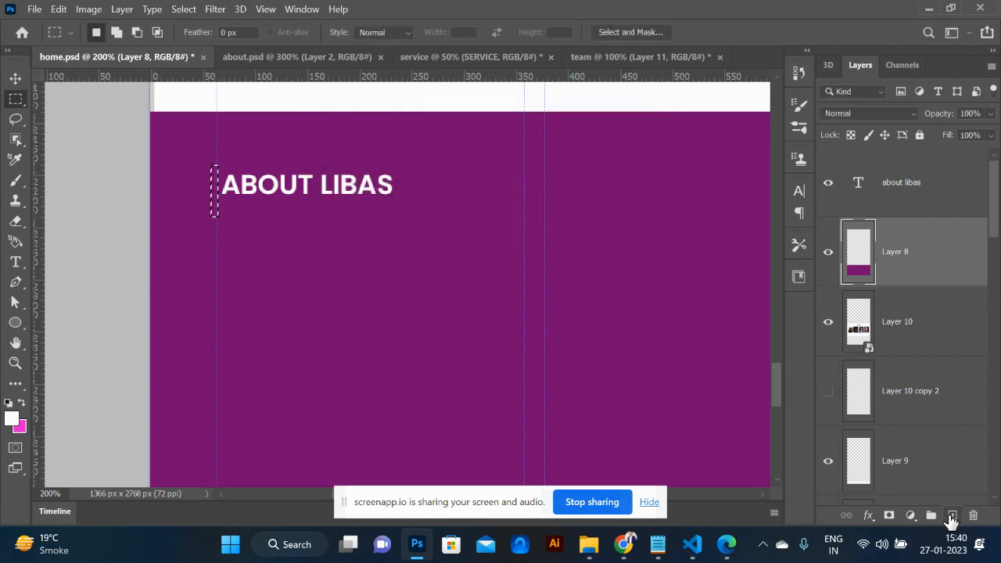
{"action": "left_click", "coordinate": [952, 515]}
{"action": "key", "text": "alt+BackSpace"}
{"action": "key", "text": "ctrl+d"}
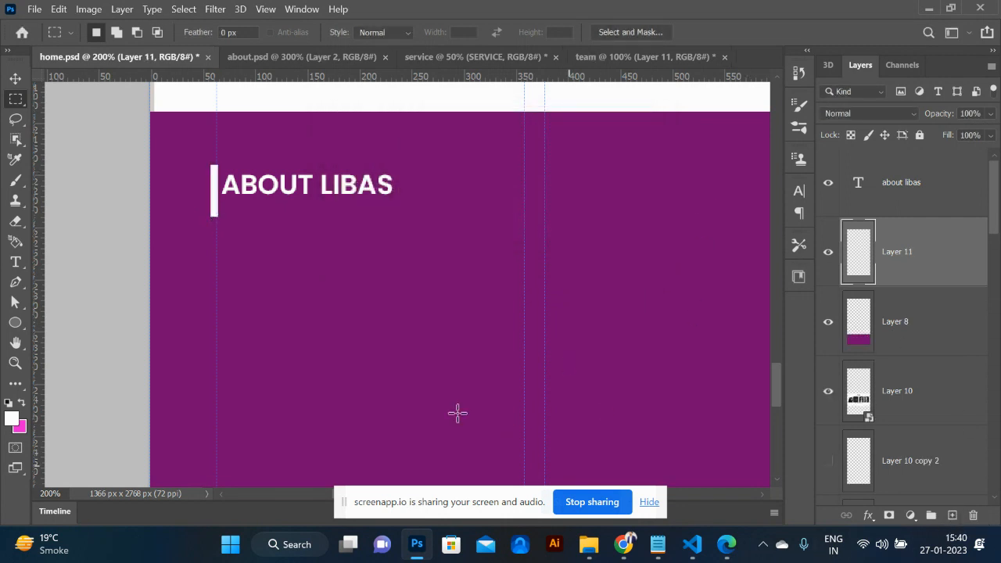
- Shift the ABOUT LIBAS heading right to leave a gap, and align the white vertical bar to the left guide
{"action": "left_click", "coordinate": [15, 79]}
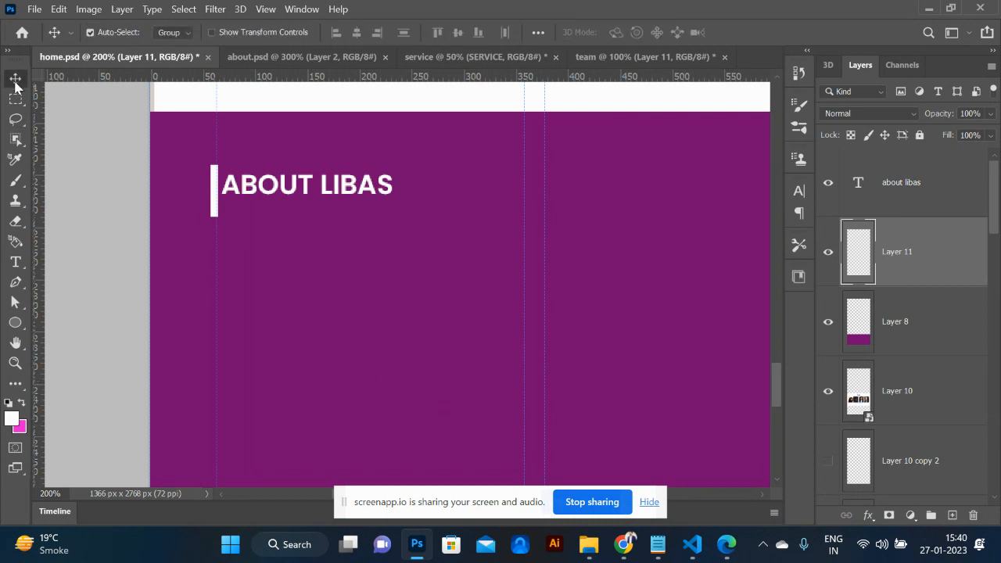
{"action": "left_click", "coordinate": [269, 188]}
{"action": "mouse_move", "coordinate": [269, 188]}
{"action": "left_mouse_down"}
{"action": "mouse_move", "coordinate": [325, 190]}
{"action": "mouse_move", "coordinate": [288, 187]}
{"action": "left_mouse_up"}
{"action": "mouse_move", "coordinate": [212, 200]}
{"action": "left_mouse_down"}
{"action": "mouse_move", "coordinate": [231, 201]}
{"action": "mouse_move", "coordinate": [221, 204]}
{"action": "left_mouse_up"}
{"action": "key", "text": "ctrl+minus"}
{"action": "key", "text": "ctrl+minus"}
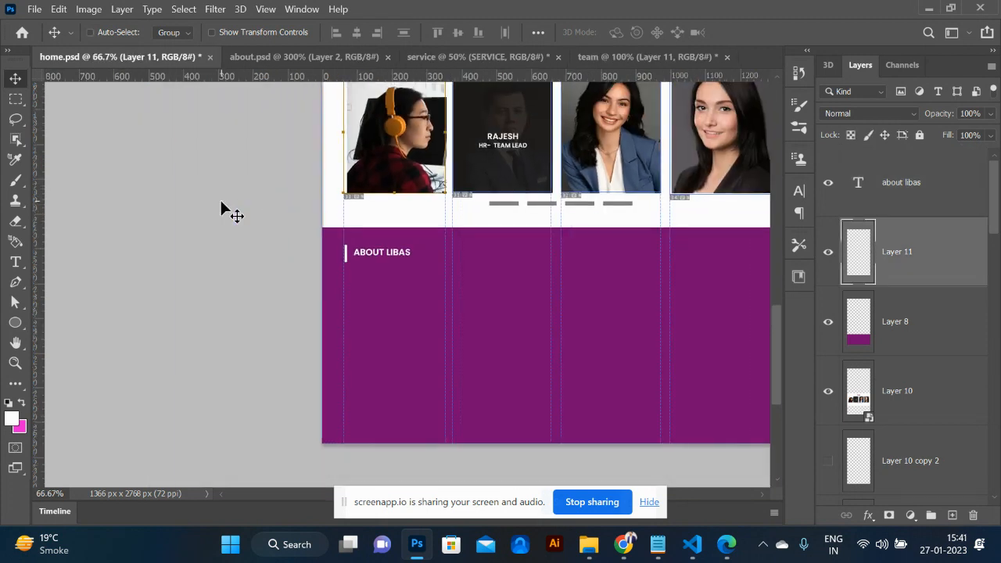
{"action": "key", "text": "ctrl+minus"}
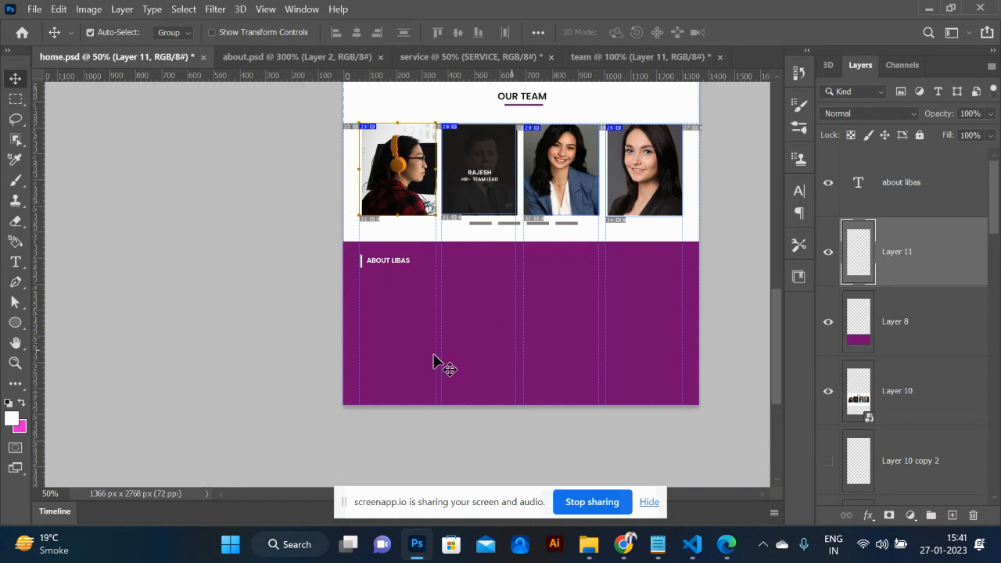
- Switch to the libas.in page in Chrome, copy the highlighted women's clothing paragraph, and return to Photoshop's home document
{"action": "key", "text": "alt+Tab"}
{"action": "key", "text": "alt+Tab"}
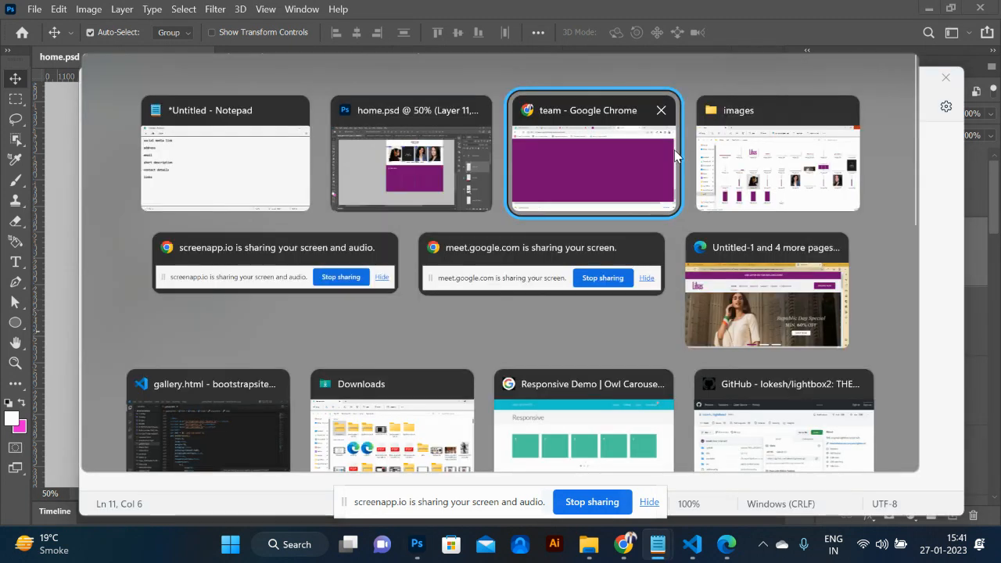
{"action": "left_click", "coordinate": [569, 12]}
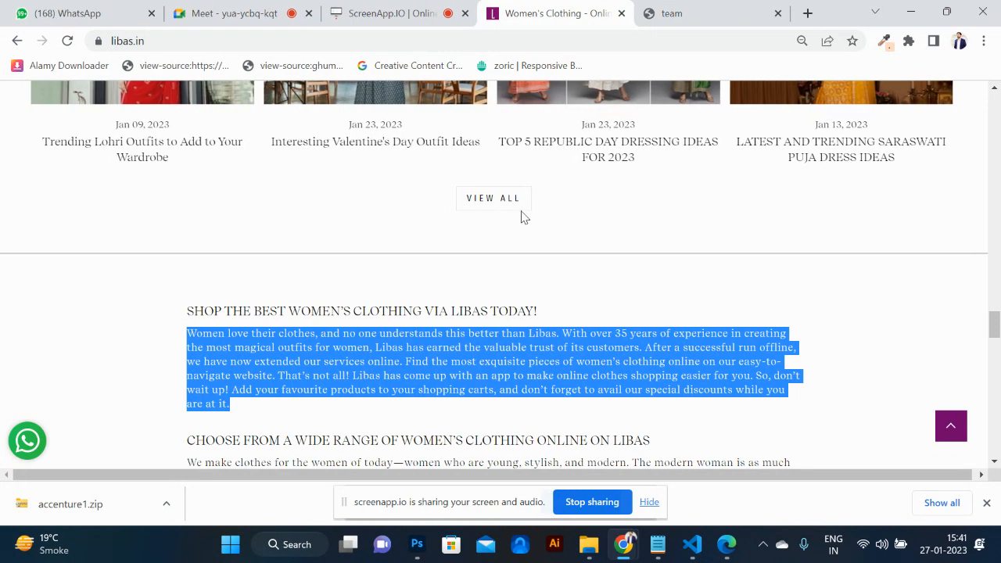
{"action": "key", "text": "alt+Tab"}
{"action": "key", "text": "alt+Tab"}
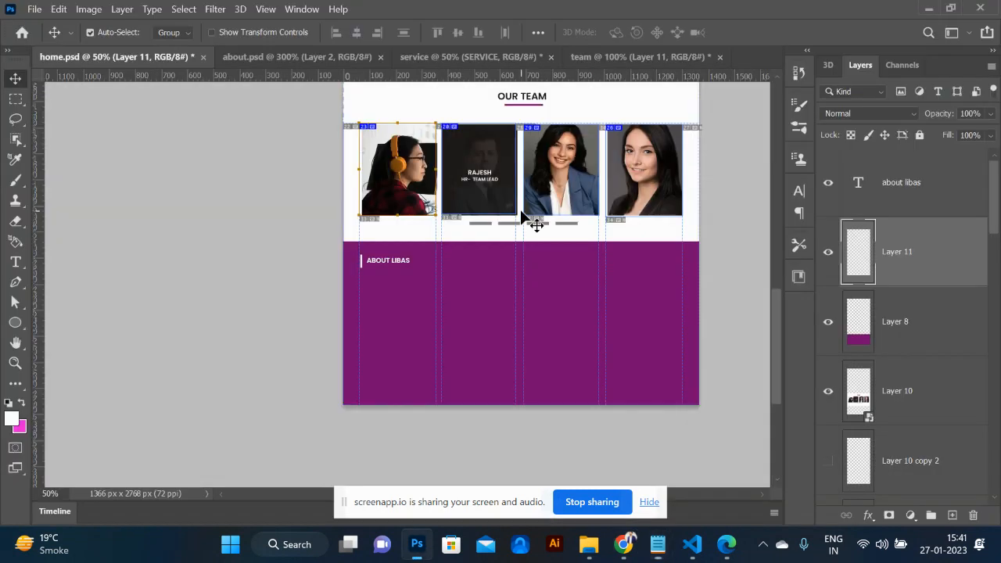
- Create a text box below the ABOUT LIBAS heading, spanning the first two columns, and paste the "Women love their clothes" paragraph
{"action": "left_click", "coordinate": [14, 270]}
{"action": "left_click_drag", "start_coordinate": [361, 286], "coordinate": [515, 384]}
{"action": "type", "text": "WOMEN LOVE THEIR CLOTHES, AND NO ONE UNDERSTANDS THIS BETTER THAN LIBAS. WITH OVER 35 YEARS OF EXPERIENCE IN CREATING THE MOST MAGICAL OUTFITS FOR WOMEN, LIBAS HAS EARNED THE VALUABLE TRUST OF ITS CUSTOMERS. AFTER A SUCCESSFUL RUN OFFLINE, WE HAVE NOW EXTENDED OUR SERVICES ONLINE. FIND THE MOST EXQUISITE PIECES OF WOMEN'S CLOTHING ONLINE ON OUR EASY-TO-NAVIGATE WEBSITE. THAT'S NOT ALL! LIBAS HAS COME UP WITH AN APP TO MAKE ONLINE CLOTHES SHOPPING EASIER FOR YOU."}
- Select all of the pasted paragraph text and set its font size to 16 pt
{"action": "key", "text": "ctrl+a"}
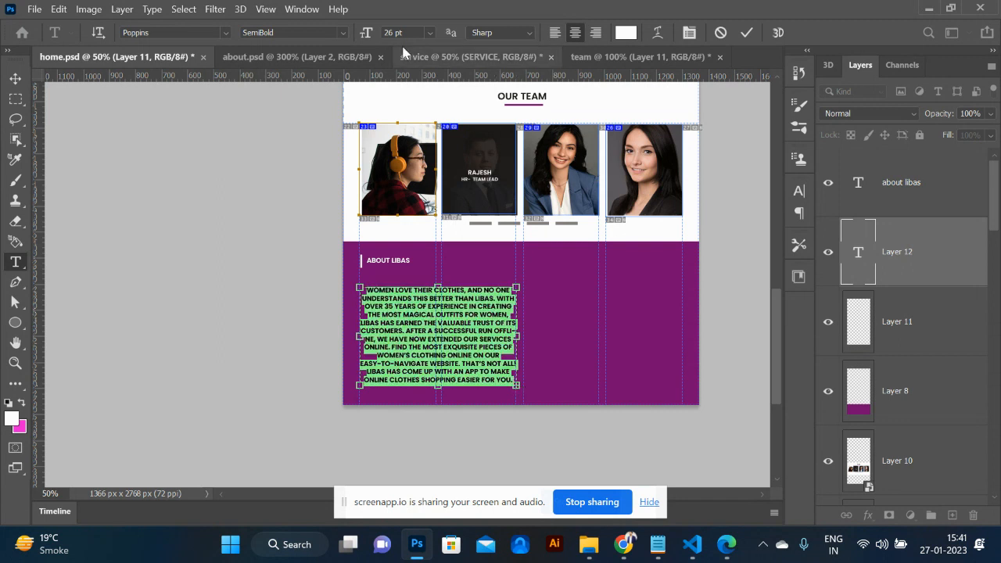
{"action": "type", "text": "15"}
{"action": "key", "text": "Return"}
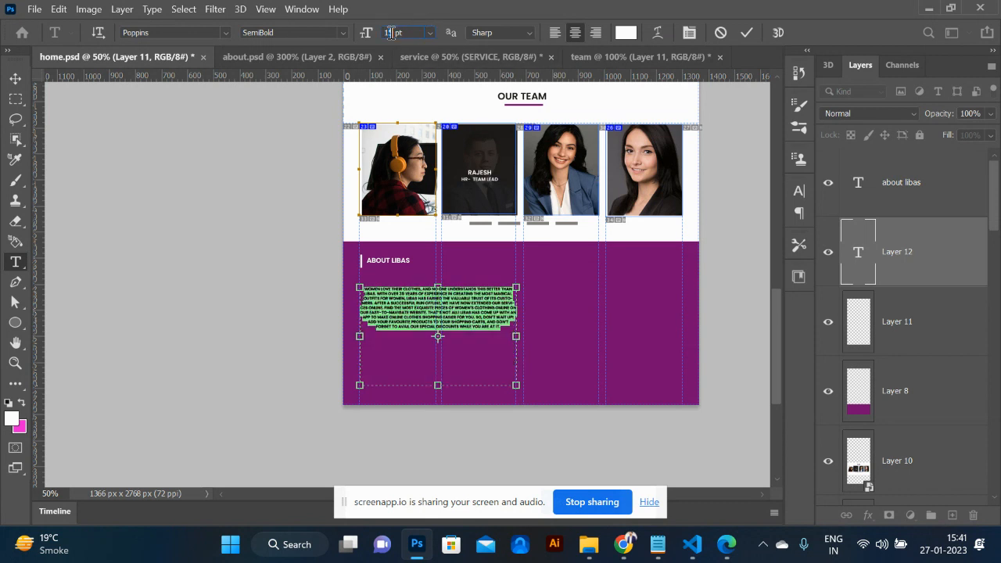
{"action": "key", "text": "Return"}
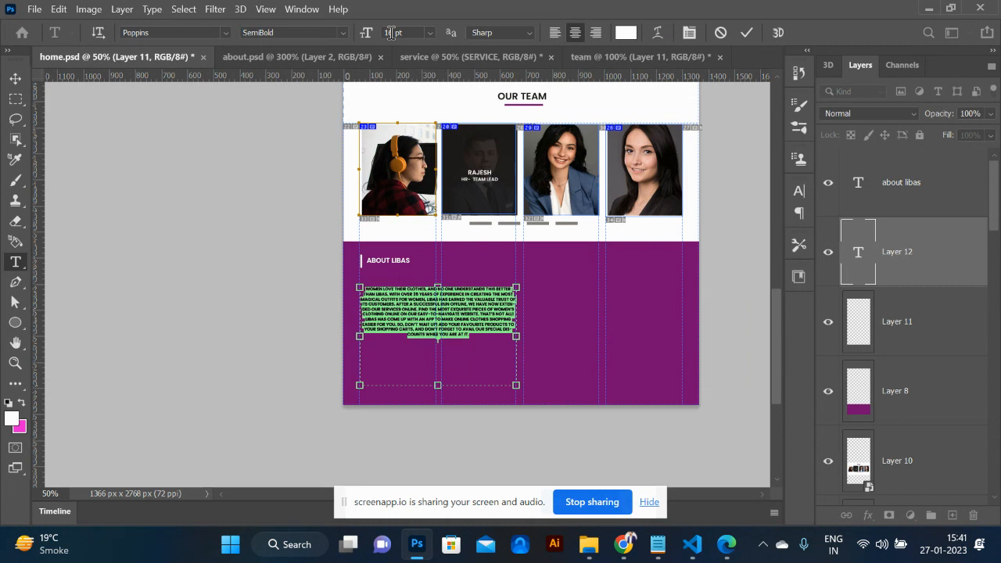
- Increase the paragraph's line spacing and justify its text with the last line aligned left
{"action": "key", "text": "alt+Down"}
{"action": "key", "text": "alt+Down"}
{"action": "key", "text": "alt+Down"}
{"action": "key", "text": "alt+Down"}
{"action": "key", "text": "alt+Down"}
{"action": "key", "text": "alt+Down"}
{"action": "key", "text": "alt+Down"}
{"action": "key", "text": "alt+Down"}
{"action": "key", "text": "alt+Down"}
{"action": "key", "text": "alt+Down"}
{"action": "key", "text": "alt+Down"}
{"action": "key", "text": "alt+Down"}
{"action": "key", "text": "alt+Down"}
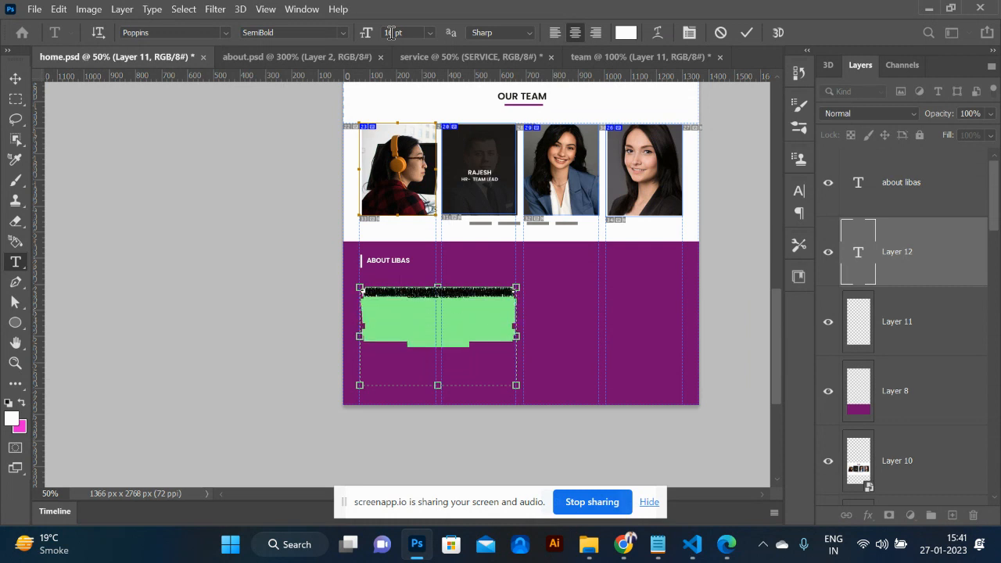
{"action": "key", "text": "alt+Down"}
{"action": "key", "text": "alt+Down"}
{"action": "key", "text": "ctrl+shift+j"}
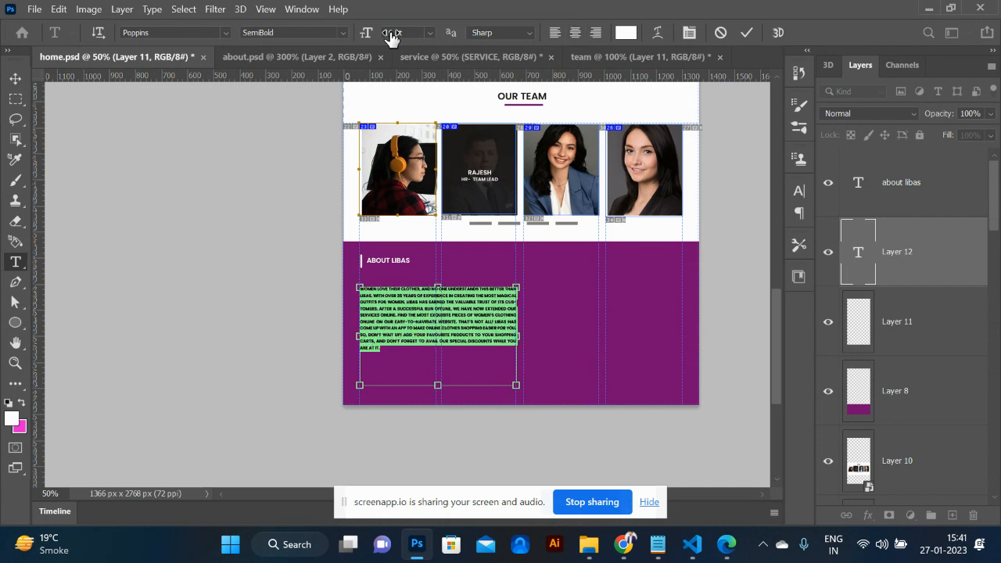
- Commit the paragraph text and move it slightly up toward the ABOUT LIBAS heading
{"action": "left_click", "coordinate": [12, 81]}
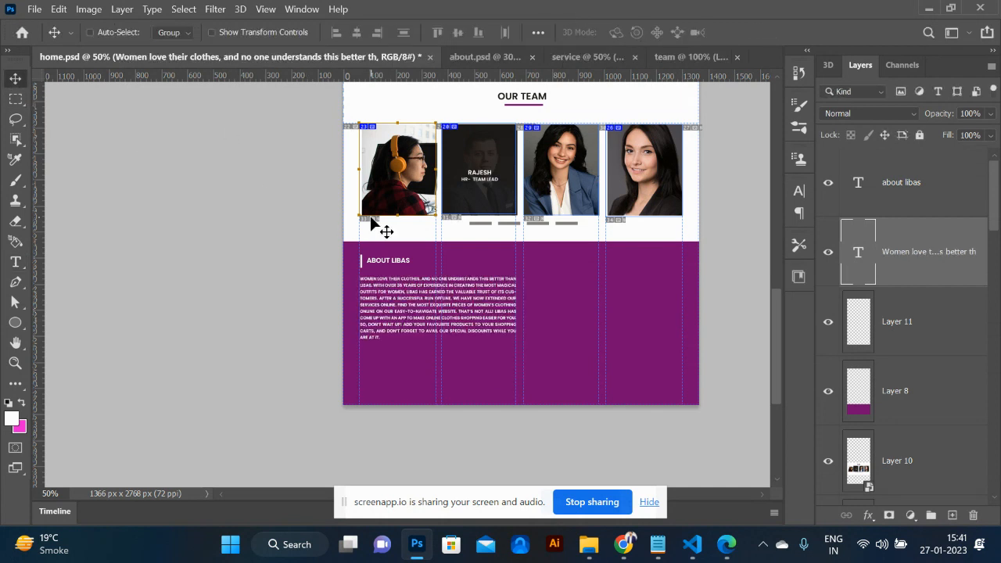
{"action": "key", "text": "ctrl+plus"}
{"action": "key", "text": "ctrl+plus"}
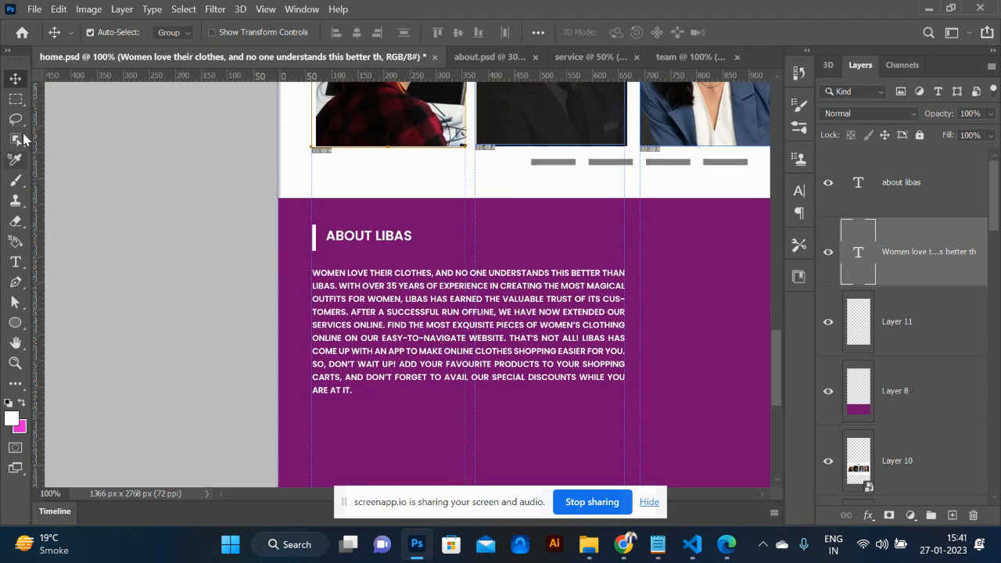
- Select a button-shaped rectangle about 200 px wide below the paragraph, starting at the left guide, and add a new layer for it
{"action": "left_click", "coordinate": [16, 99]}
{"action": "left_click", "coordinate": [313, 420]}
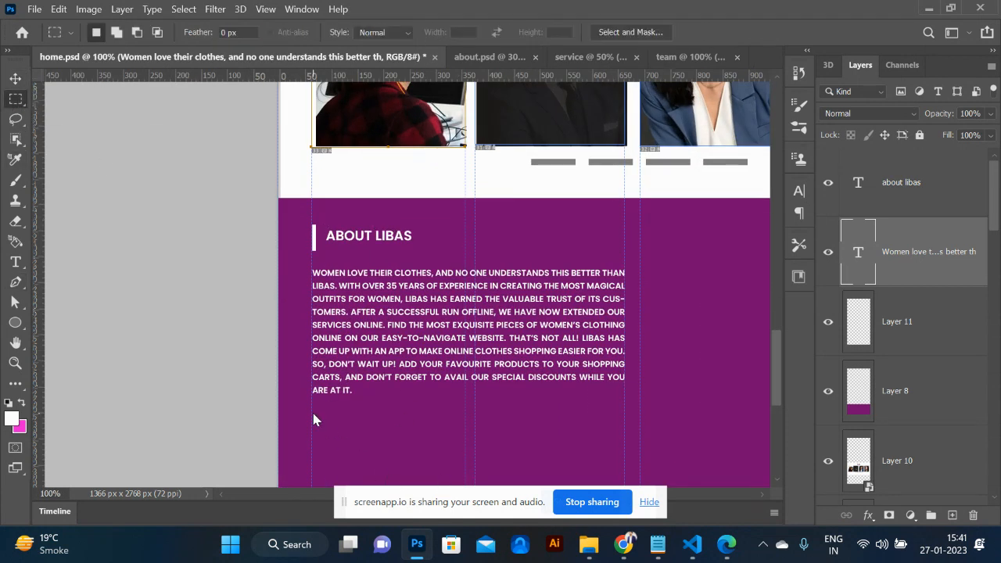
{"action": "left_click_drag", "start_coordinate": [311, 408], "coordinate": [415, 443]}
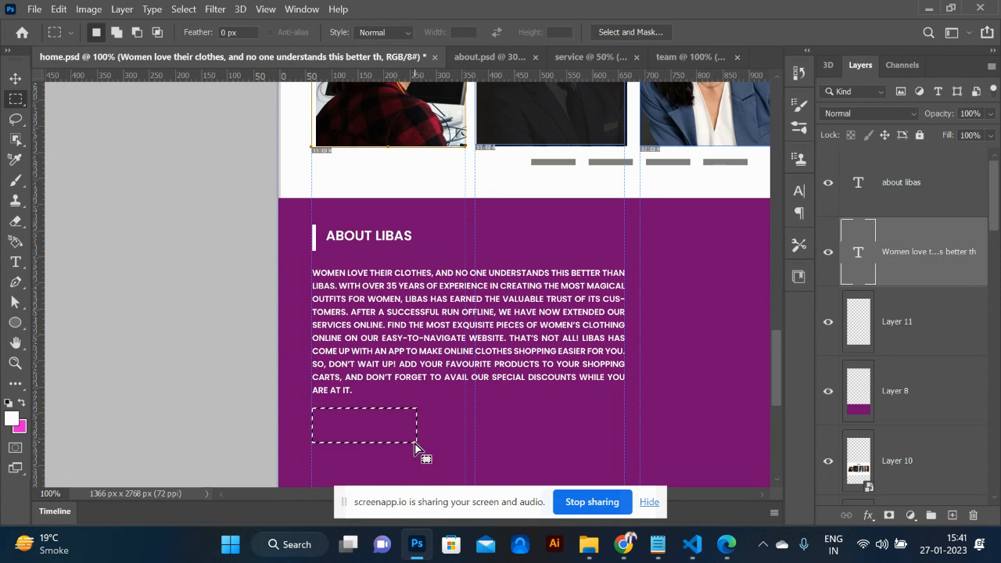
{"action": "left_click", "coordinate": [951, 515]}
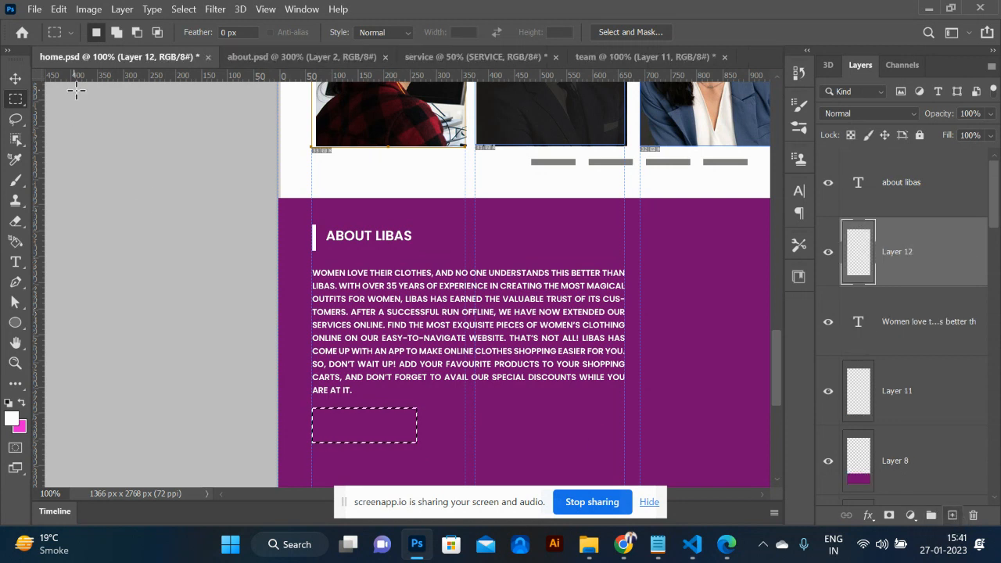
- Stroke the rectangular selection in white with a width of 2 at its center, and deselect
{"action": "left_click", "coordinate": [59, 10]}
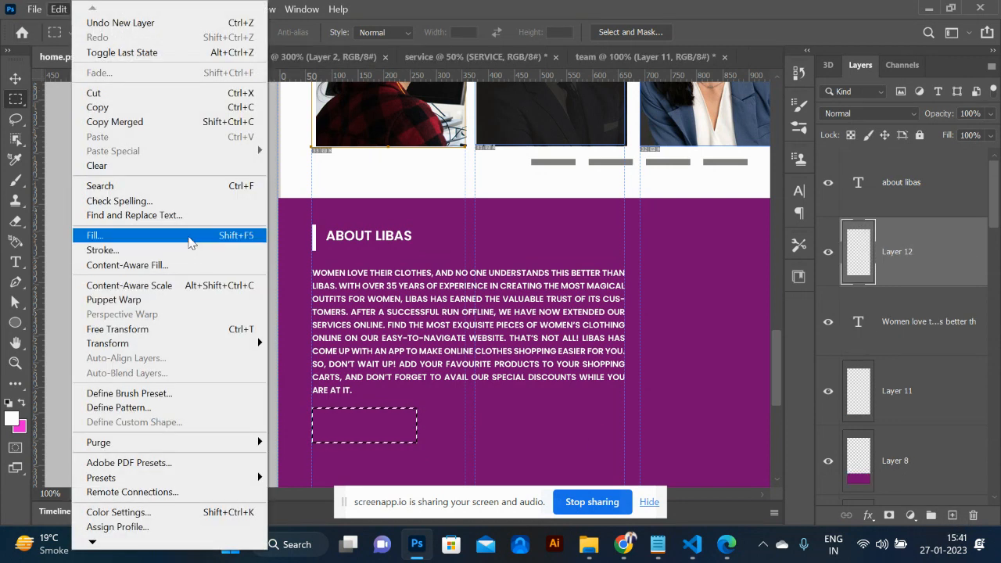
{"action": "left_click", "coordinate": [187, 251]}
{"action": "type", "text": "2"}
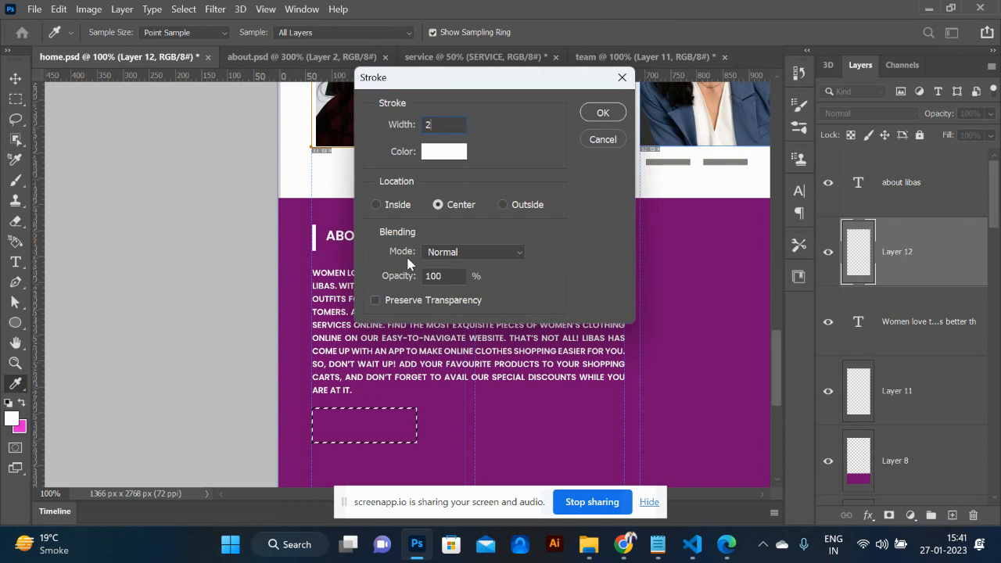
{"action": "key", "text": "Return"}
{"action": "key", "text": "ctrl+d"}
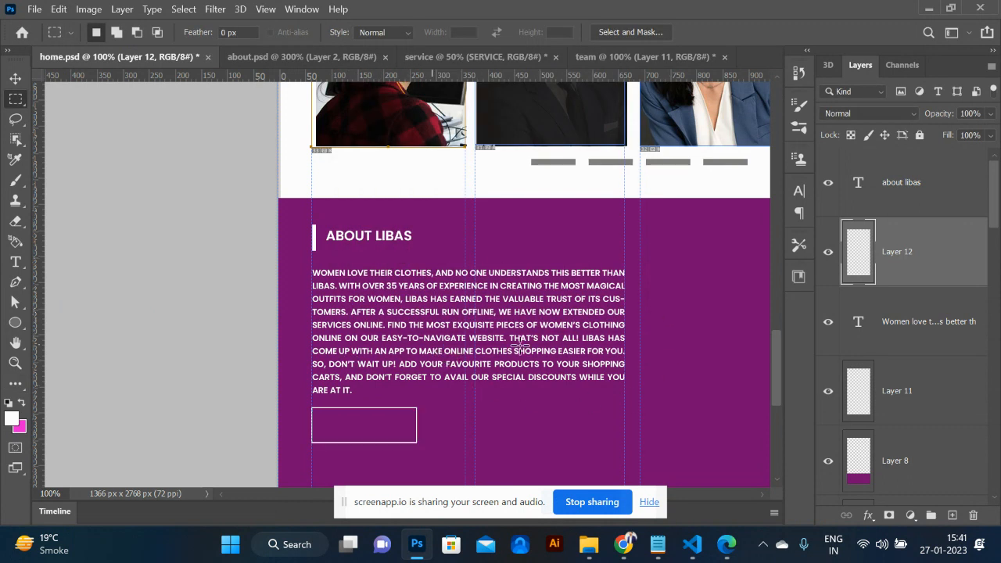
{"action": "scroll", "coordinate": [628, 358], "scroll_direction": "left", "scroll_amount": 1}
{"action": "scroll", "coordinate": [627, 358], "scroll_direction": "right", "scroll_amount": 2}
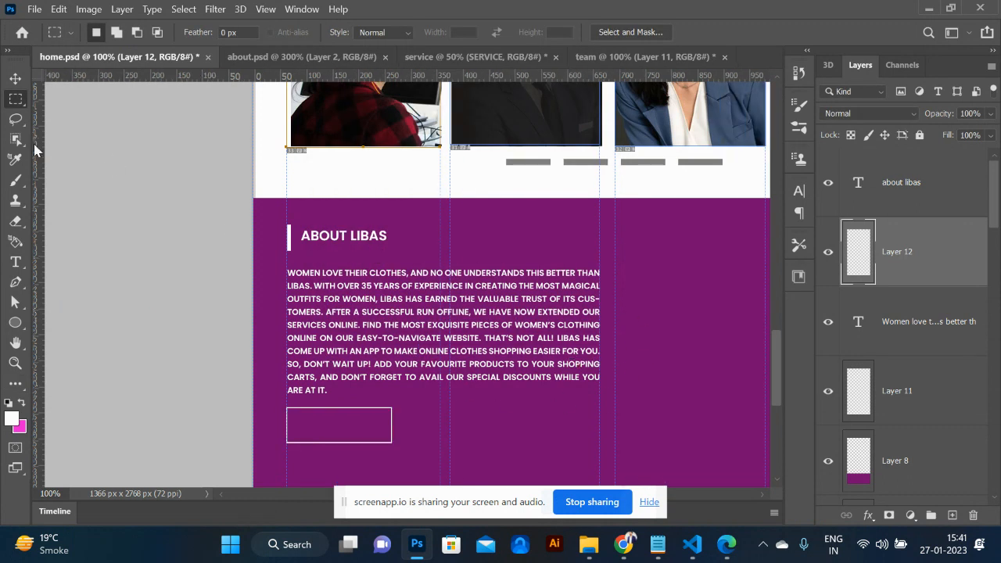
- Add the text SHOP NOW at 21 pt and place it inside the outlined button below the paragraph
{"action": "left_click", "coordinate": [15, 262]}
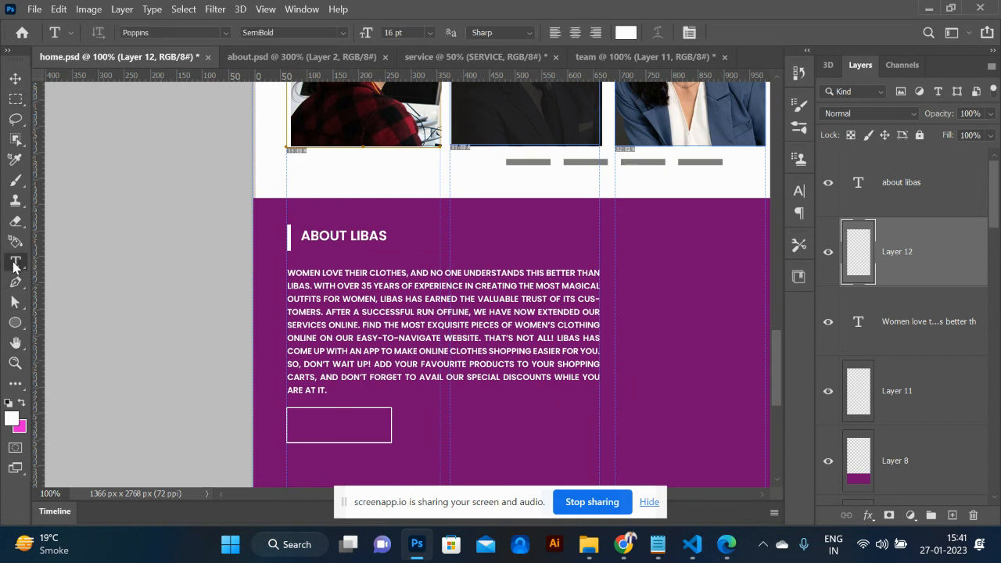
{"action": "left_click", "coordinate": [509, 426]}
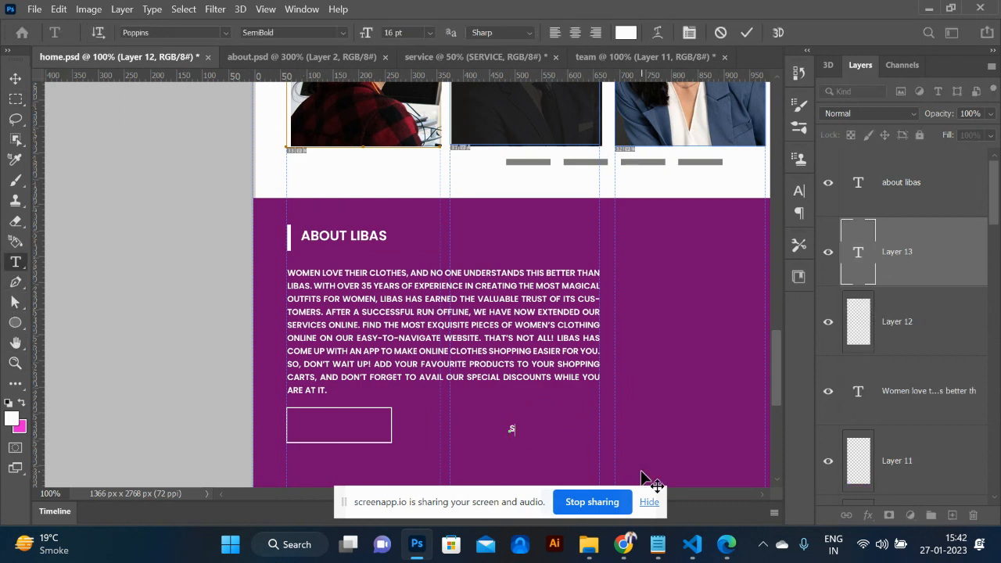
{"action": "key", "text": "ctrl+a"}
{"action": "key", "text": "ctrl+shift+period"}
{"action": "key", "text": "ctrl+shift+period"}
{"action": "key", "text": "ctrl+shift+period"}
{"action": "key", "text": "ctrl+shift+period"}
{"action": "key", "text": "ctrl+shift+period"}
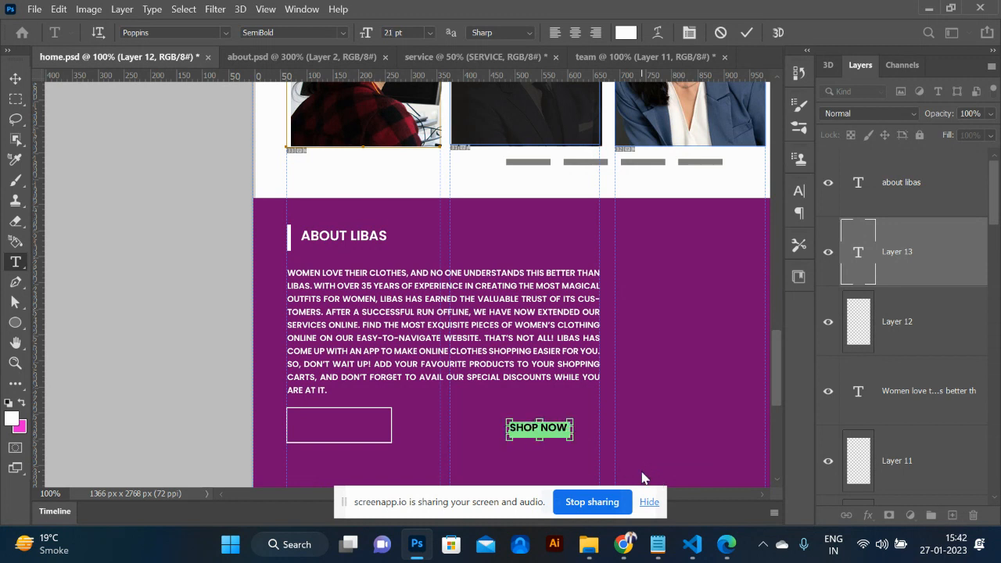
{"action": "left_click", "coordinate": [15, 79]}
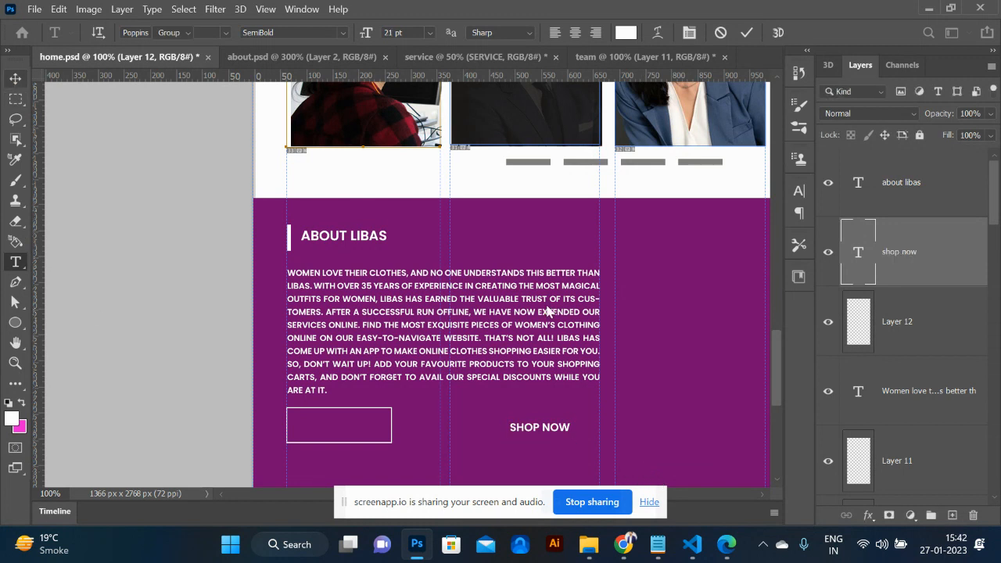
{"action": "left_click_drag", "start_coordinate": [552, 434], "coordinate": [346, 428]}
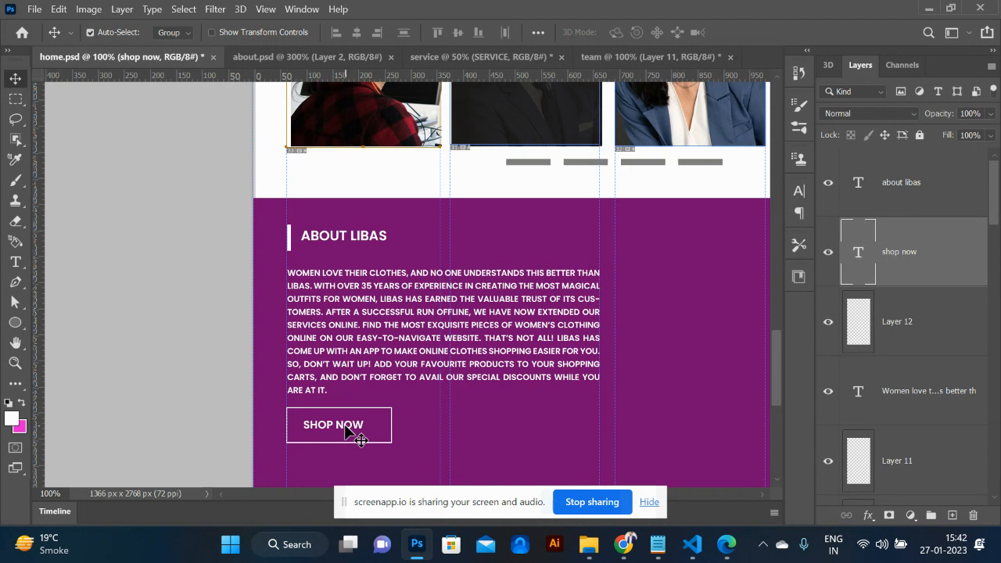
- Duplicate the ABOUT LIBAS heading together with the purple footer background and move the copies to the third column
{"action": "key", "text": "ctrl+minus"}
{"action": "key", "text": "ctrl+minus"}
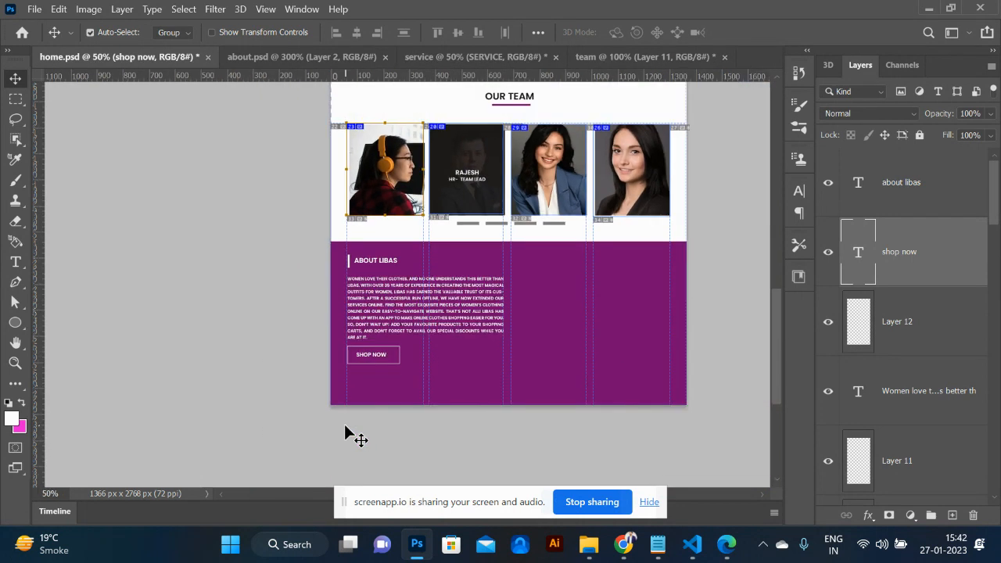
{"action": "scroll", "coordinate": [642, 364], "scroll_direction": "left", "scroll_amount": 2}
{"action": "scroll", "coordinate": [642, 364], "scroll_direction": "right", "scroll_amount": 2}
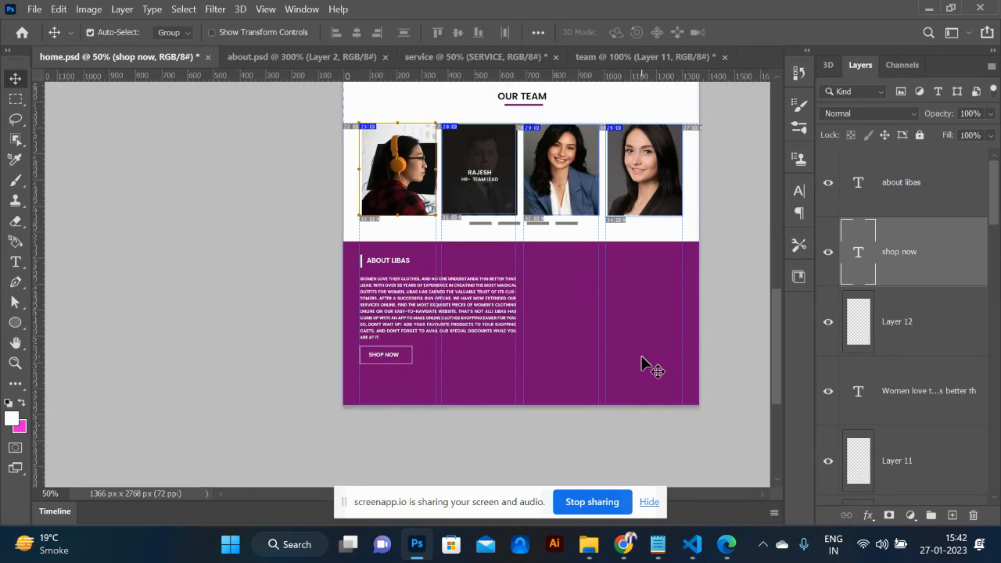
{"action": "key", "text": "ctrl+plus"}
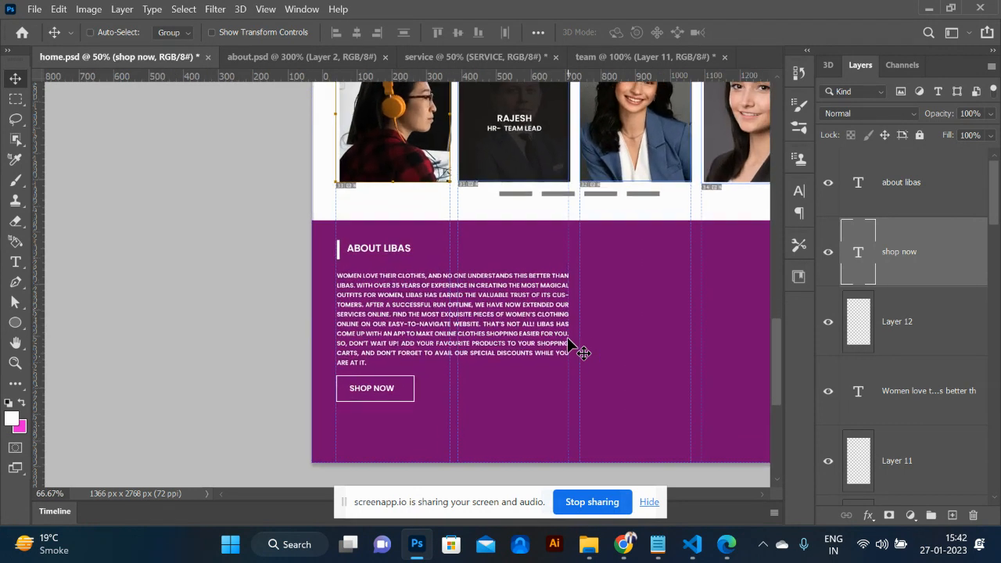
{"action": "key", "text": "ctrl+plus"}
{"action": "scroll", "coordinate": [576, 346], "scroll_direction": "right", "scroll_amount": 6}
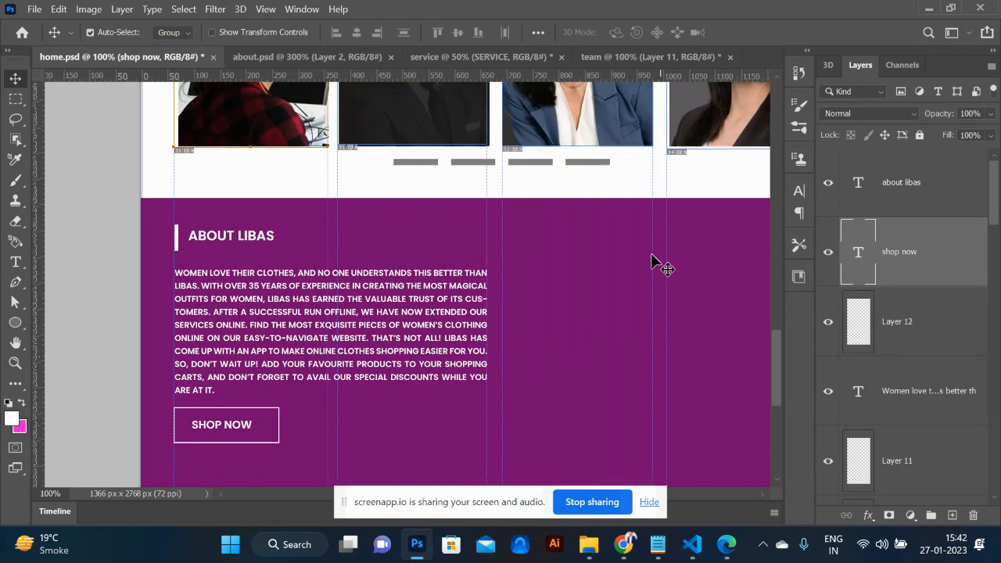
{"action": "left_click", "coordinate": [211, 245]}
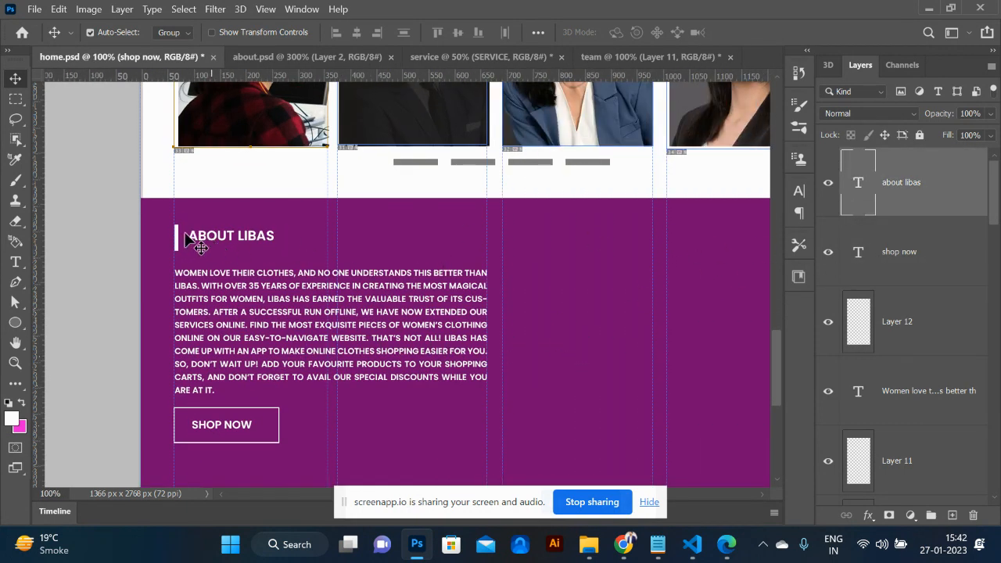
{"action": "left_click_drag", "start_coordinate": [175, 239], "coordinate": [667, 258]}
{"action": "scroll", "coordinate": [668, 259], "scroll_direction": "left", "scroll_amount": 4}
{"action": "scroll", "coordinate": [668, 259], "scroll_direction": "right", "scroll_amount": 5}
{"action": "scroll", "coordinate": [670, 269], "scroll_direction": "right", "scroll_amount": 3}
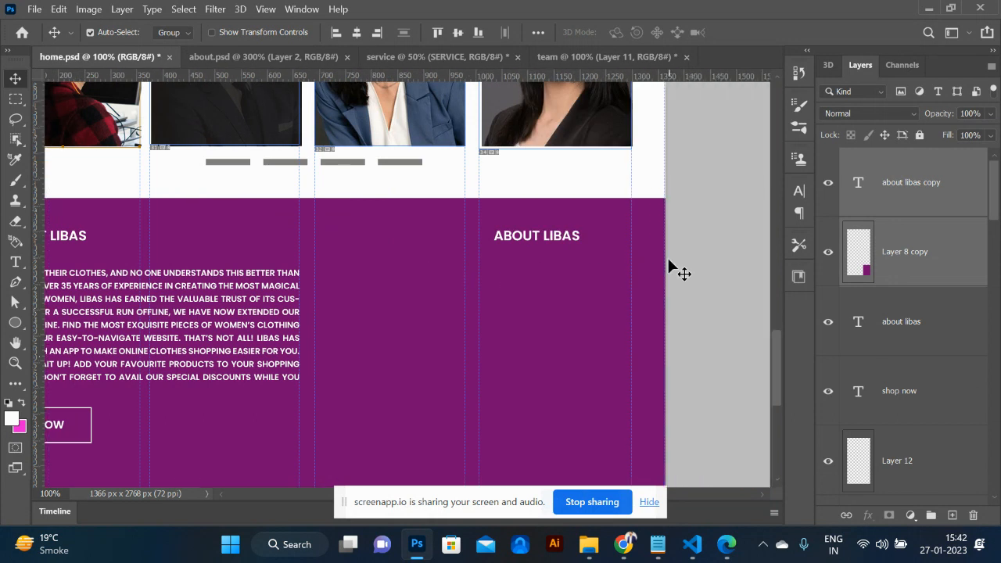
{"action": "left_click_drag", "start_coordinate": [516, 248], "coordinate": [371, 245]}
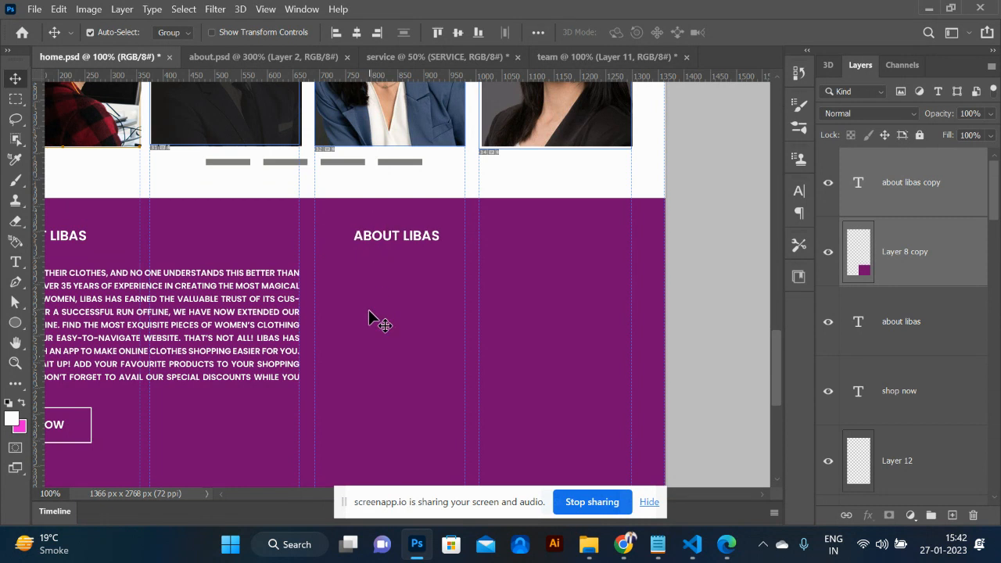
- Delete the duplicated purple background layer and move the heading copy left to just inside the third column's starting guide
{"action": "left_click", "coordinate": [909, 264]}
{"action": "key", "text": "Delete"}
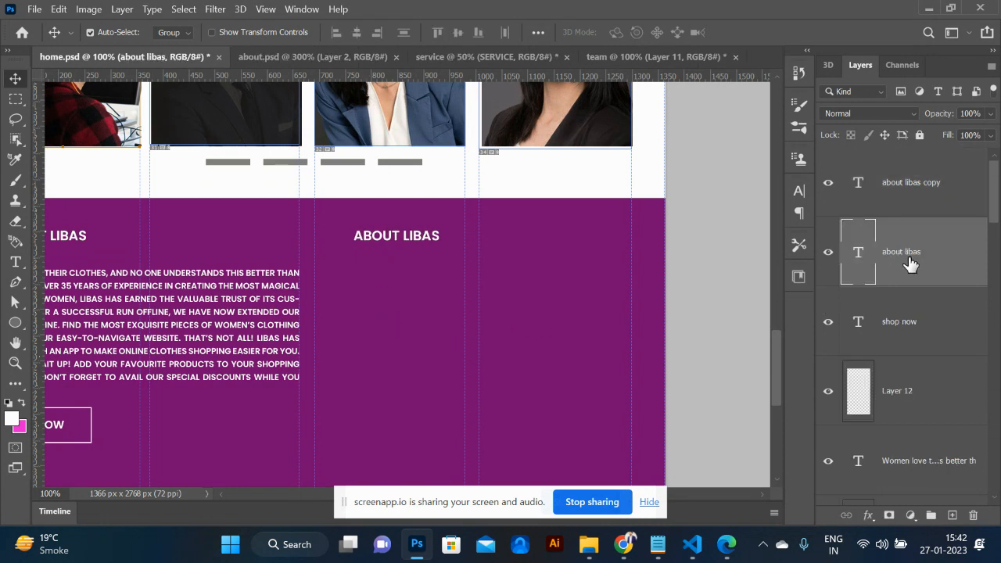
{"action": "left_click", "coordinate": [401, 239]}
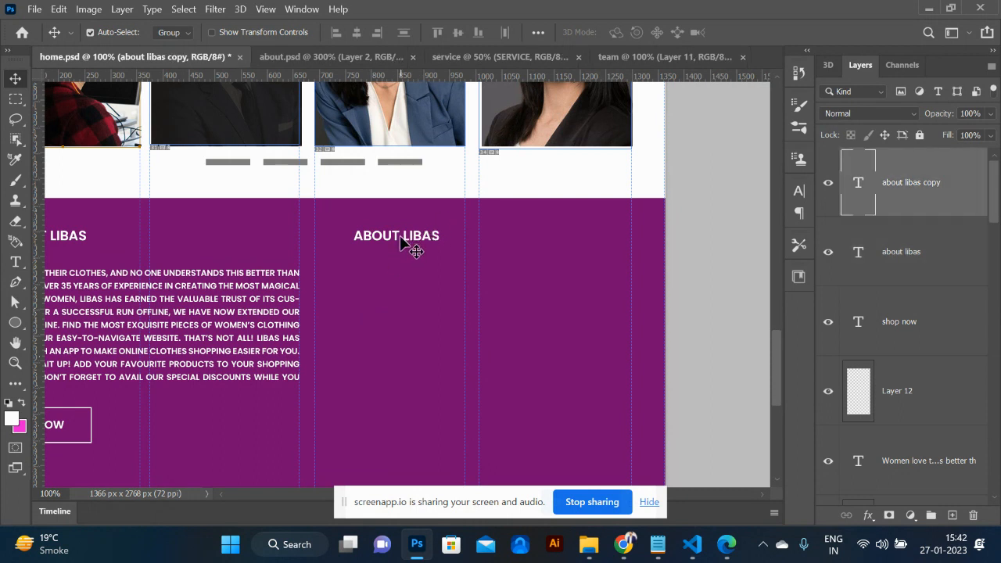
{"action": "left_click_drag", "start_coordinate": [394, 241], "coordinate": [361, 241]}
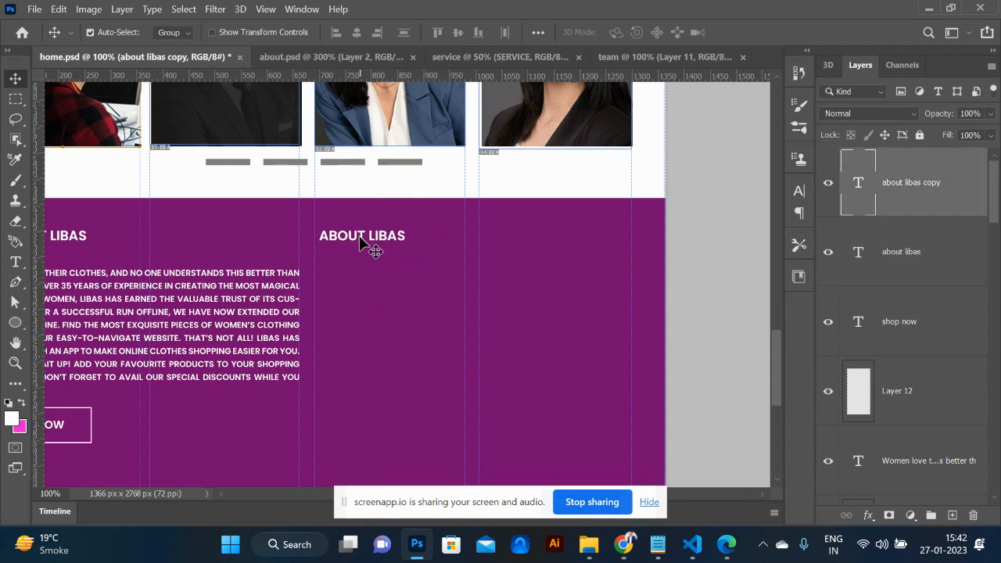
- Replace the copied heading's text with FOLOW US ON SOCIAL MEDIA and move it right, clear of the third column's starting guide
{"action": "double_click", "coordinate": [853, 180]}
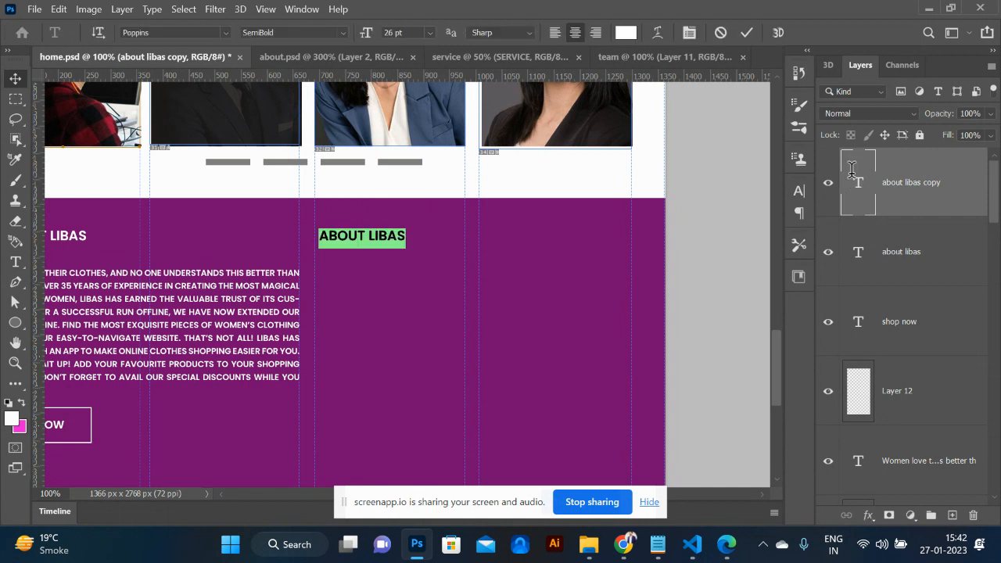
{"action": "type", "text": "FOLOW"}
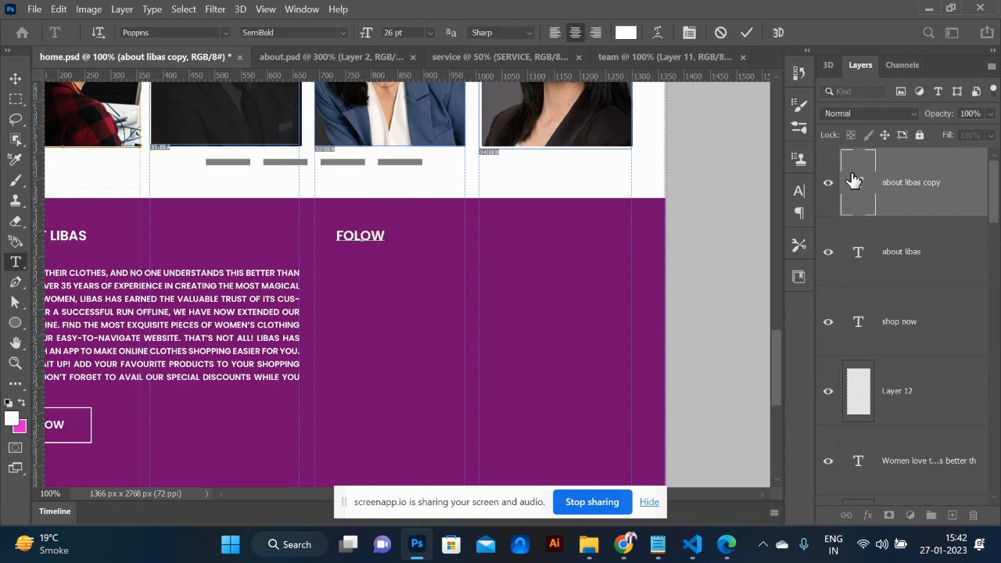
{"action": "type", "text": " US ON SO"}
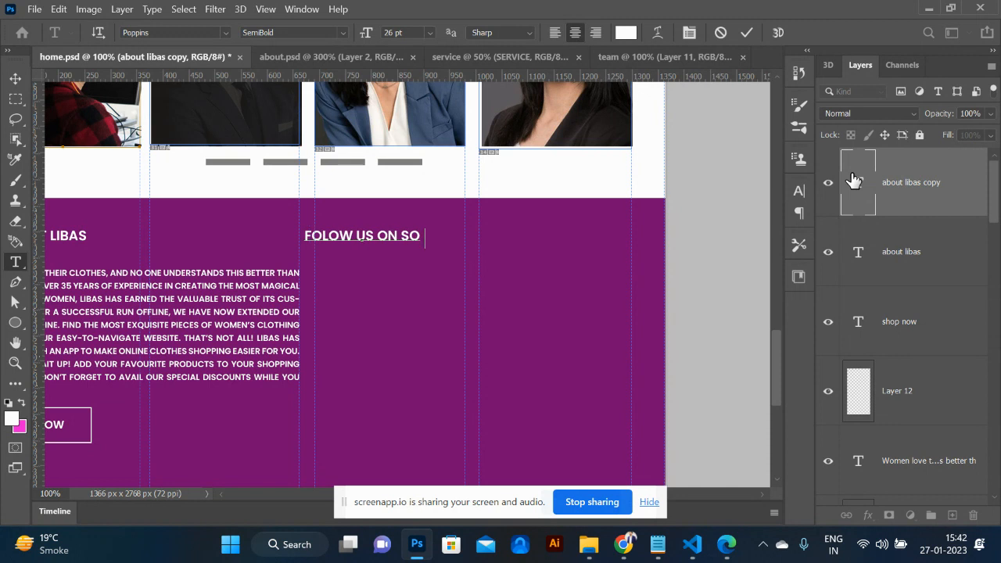
{"action": "type", "text": "CIAL MEDIA"}
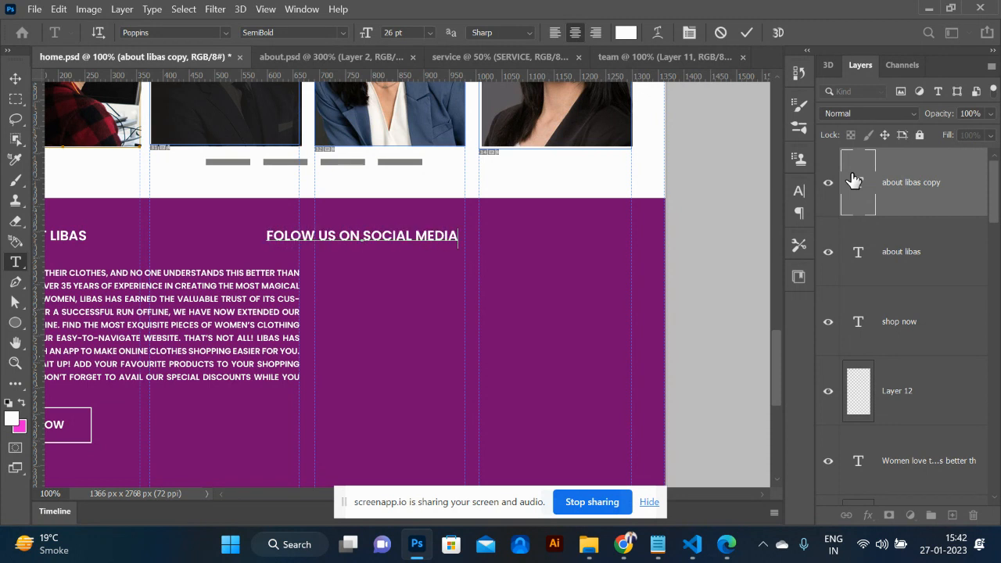
{"action": "left_click", "coordinate": [15, 79]}
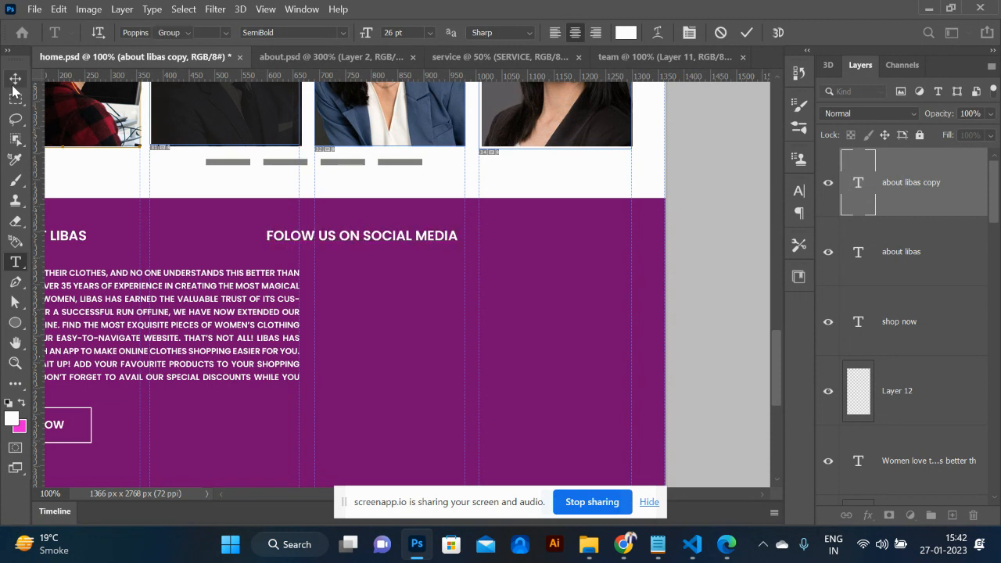
{"action": "left_click_drag", "start_coordinate": [404, 242], "coordinate": [478, 252]}
- Duplicate the white bar beside ABOUT LIBAS and place the copy in front of the social media heading
{"action": "scroll", "coordinate": [241, 228], "scroll_direction": "right", "scroll_amount": 2}
{"action": "scroll", "coordinate": [240, 231], "scroll_direction": "left", "scroll_amount": 10}
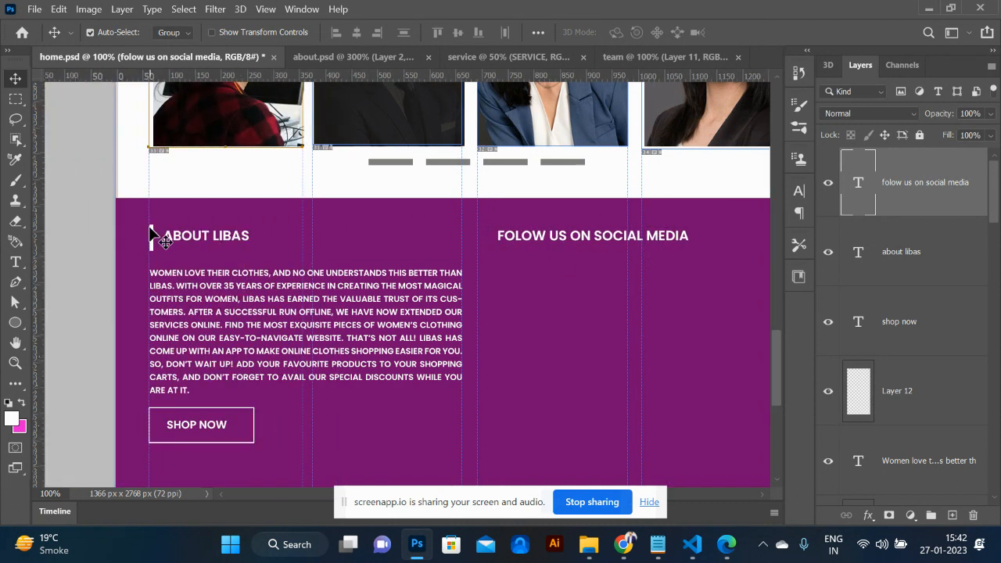
{"action": "left_click_drag", "start_coordinate": [154, 235], "coordinate": [484, 235]}
- Select a full-width strip about 100 px high along the bottom edge of the purple footer
{"action": "scroll", "coordinate": [558, 351], "scroll_direction": "down", "scroll_amount": 3}
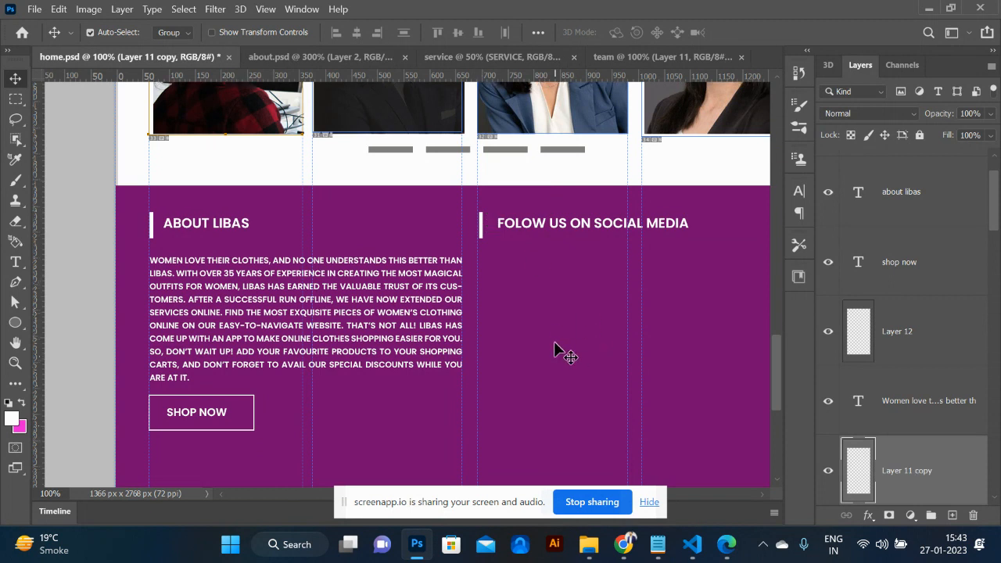
{"action": "left_click", "coordinate": [14, 100]}
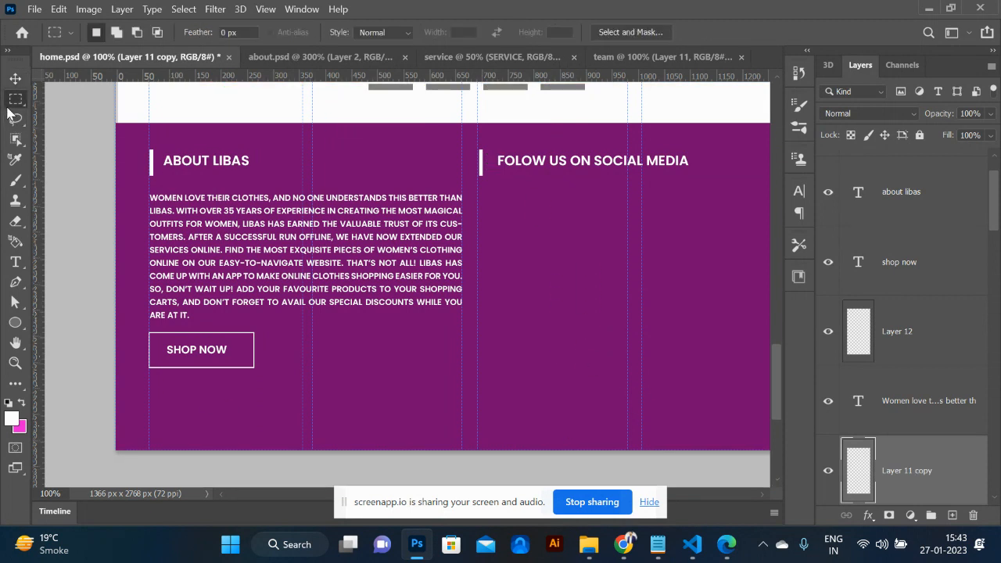
{"action": "left_click_drag", "start_coordinate": [115, 399], "coordinate": [936, 516]}
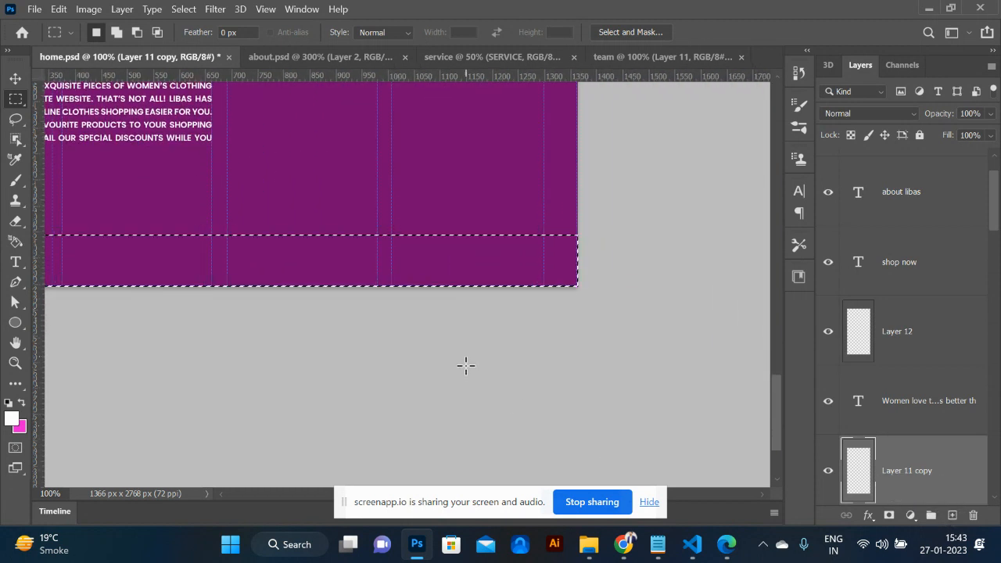
- Sample the footer purple, darken the foreground color to 490345, fill the selected strip with it, and deselect
{"action": "key", "text": "i"}
{"action": "left_click", "coordinate": [479, 166]}
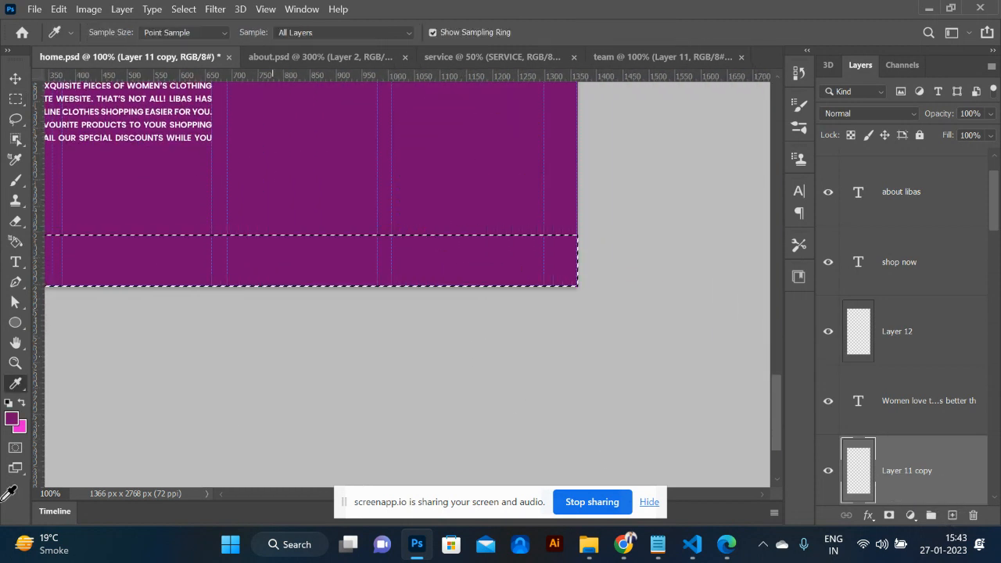
{"action": "left_click", "coordinate": [10, 418]}
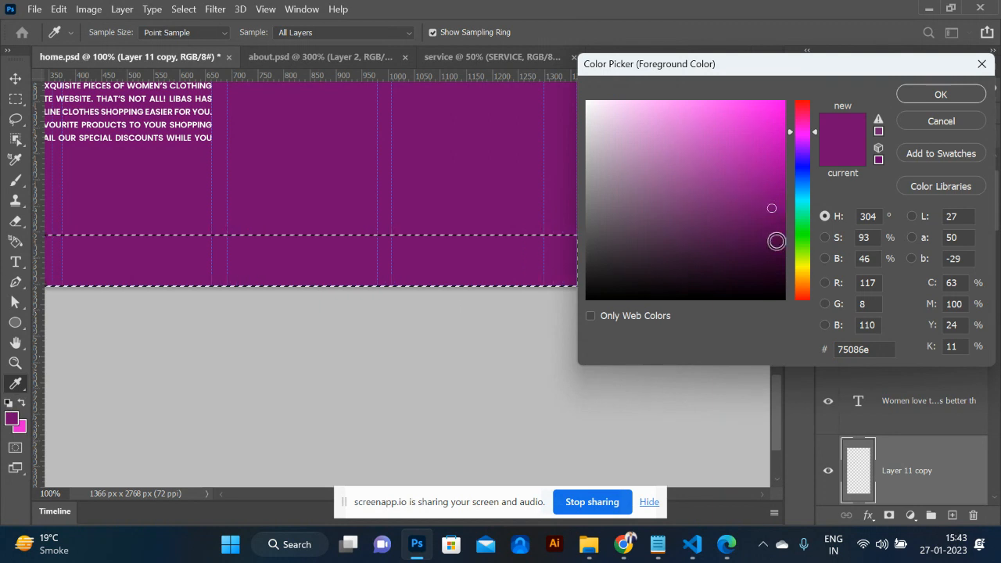
{"action": "left_click", "coordinate": [775, 243]}
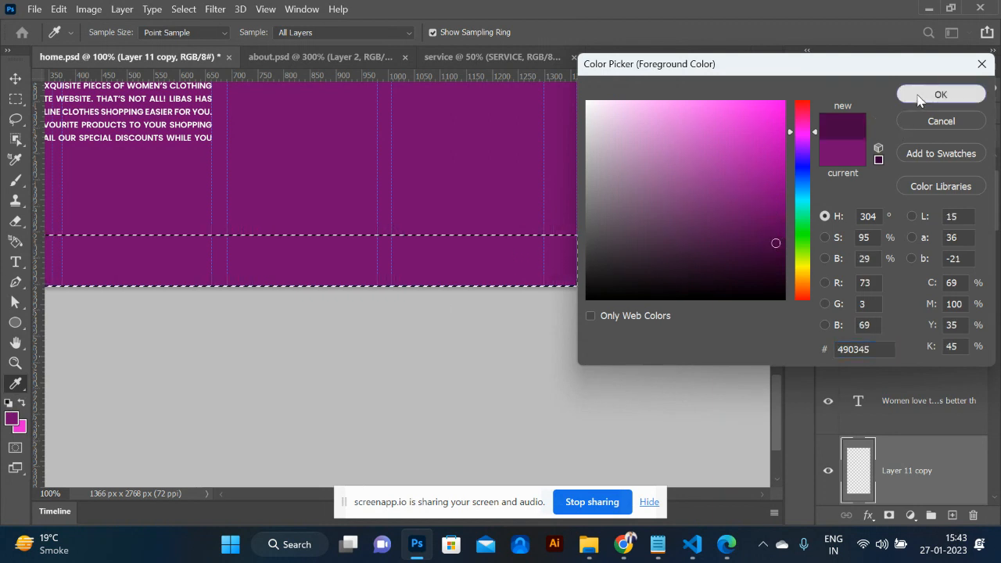
{"action": "left_click", "coordinate": [938, 94]}
{"action": "key", "text": "alt+BackSpace"}
{"action": "key", "text": "ctrl+d"}
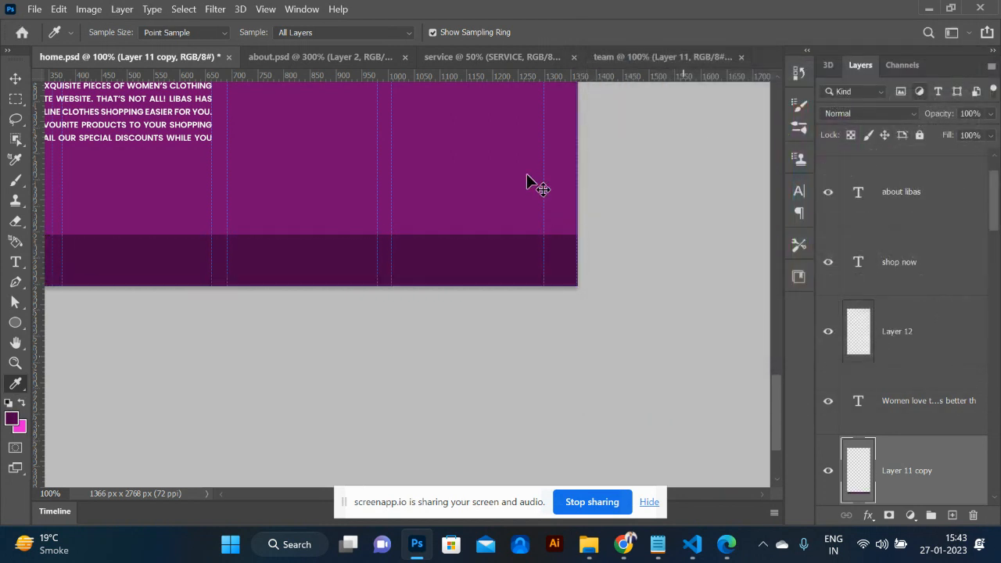
- Review the overall page layout and the footer's about and social media sections
{"action": "key", "text": "ctrl+minus"}
{"action": "key", "text": "ctrl+minus"}
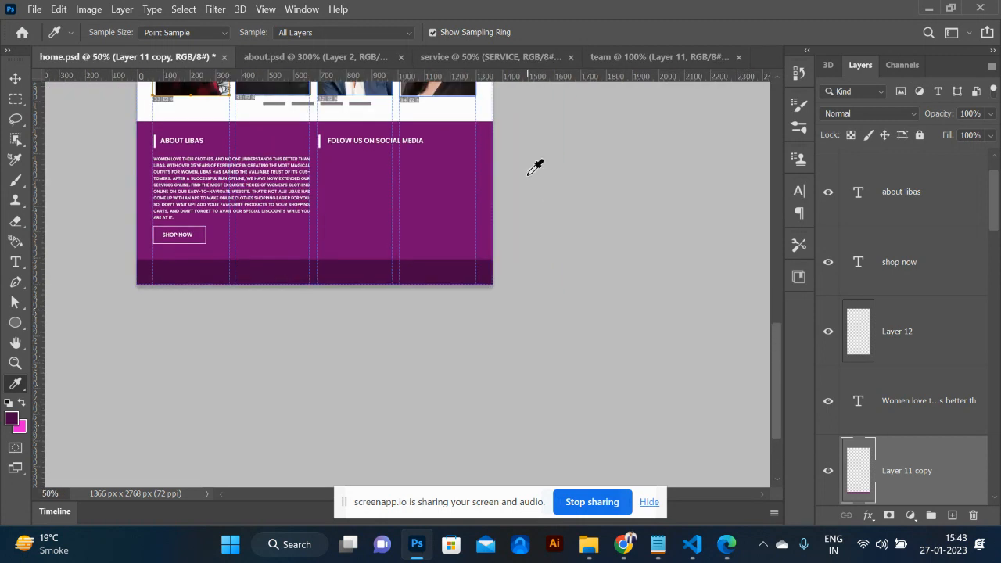
{"action": "scroll", "coordinate": [535, 166], "scroll_direction": "up", "scroll_amount": 15}
{"action": "scroll", "coordinate": [535, 167], "scroll_direction": "down", "scroll_amount": 15}
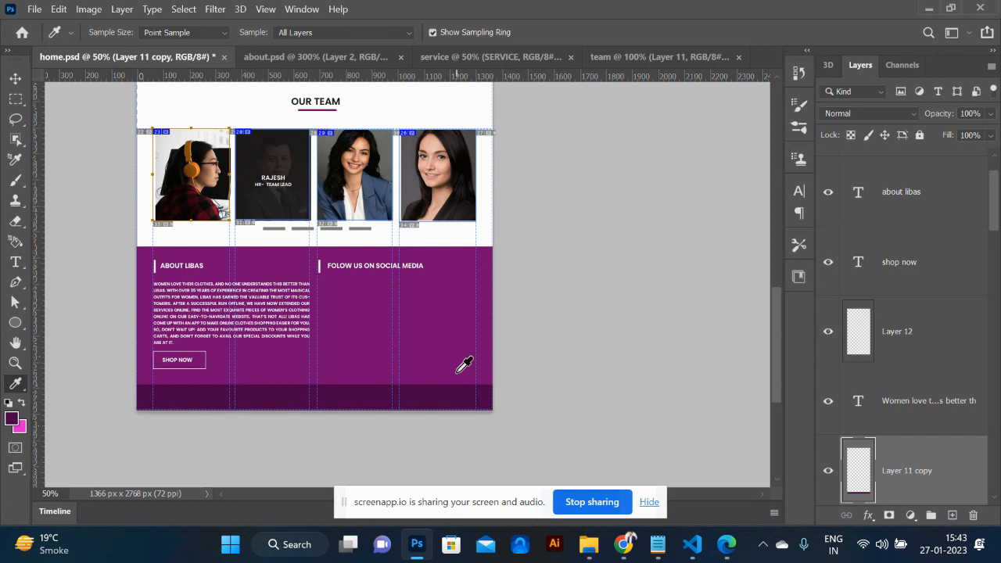
{"action": "key", "text": "ctrl+plus"}
{"action": "key", "text": "ctrl+plus"}
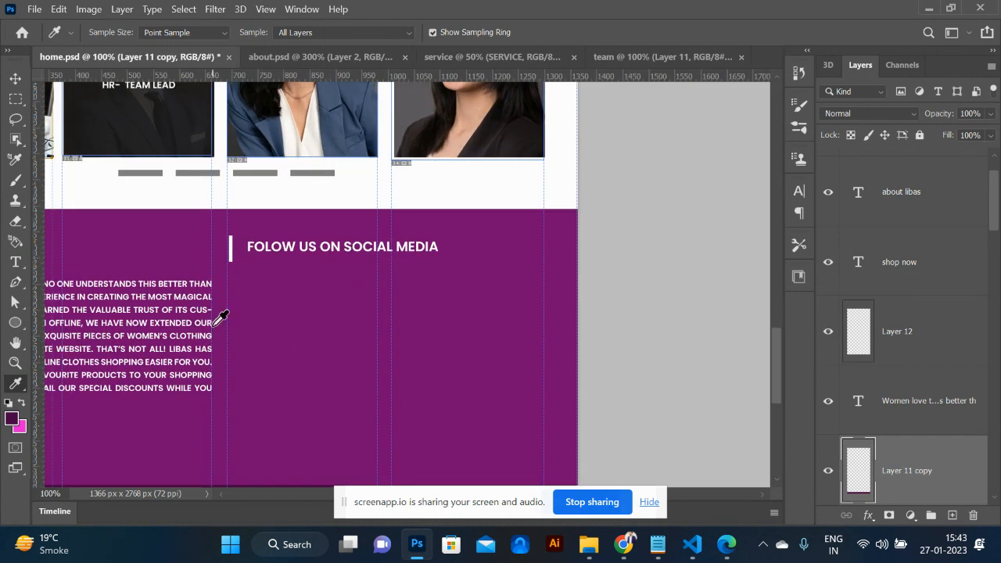
{"action": "scroll", "coordinate": [222, 316], "scroll_direction": "left", "scroll_amount": 6}
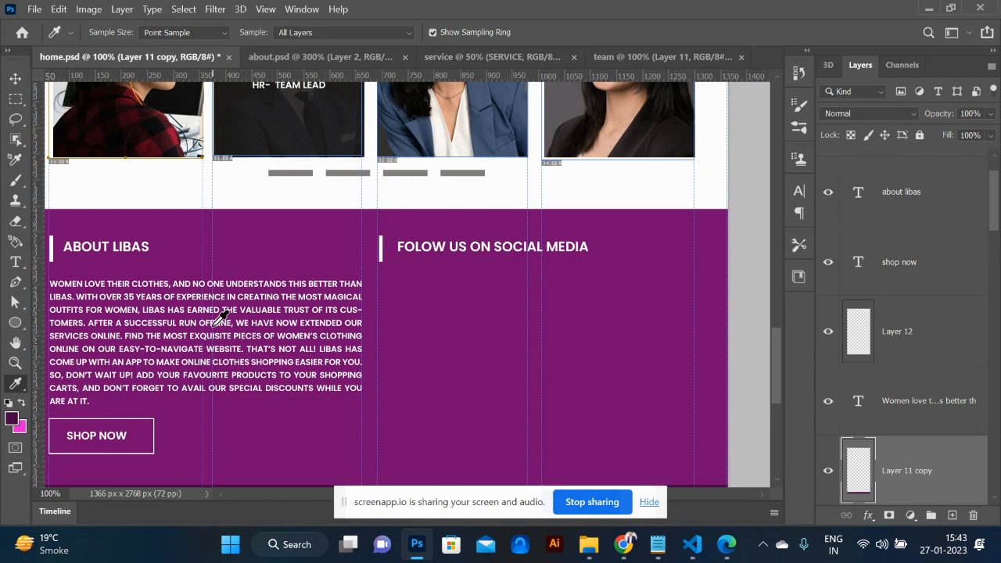
{"action": "scroll", "coordinate": [221, 316], "scroll_direction": "left", "scroll_amount": 2}
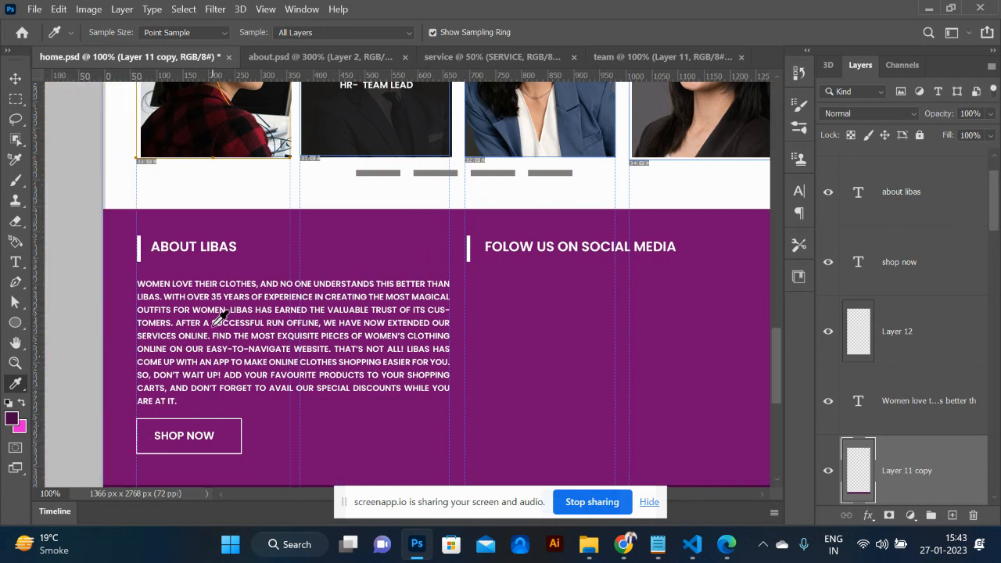
- Turn off all caps for the about paragraph under ABOUT LIBAS and set its font weight to Poppins Regular
{"action": "left_click", "coordinate": [15, 76]}
{"action": "left_click", "coordinate": [888, 428]}
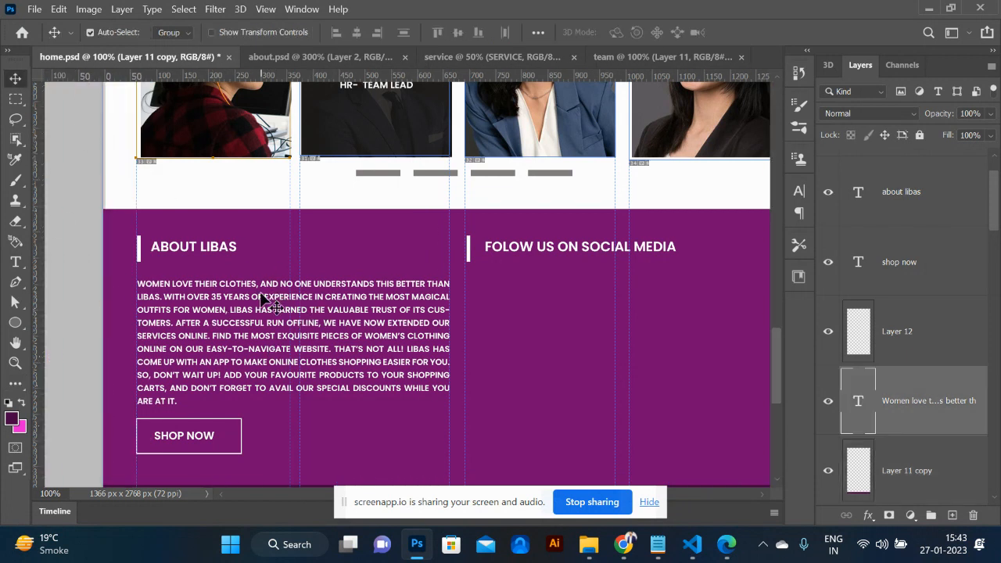
{"action": "double_click", "coordinate": [859, 400]}
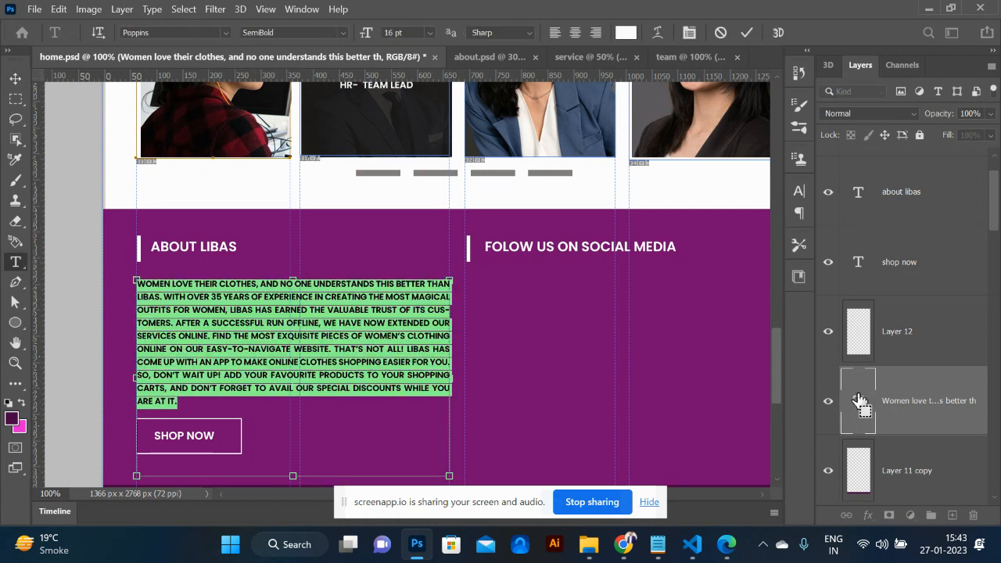
{"action": "key", "text": "ctrl+shift+k"}
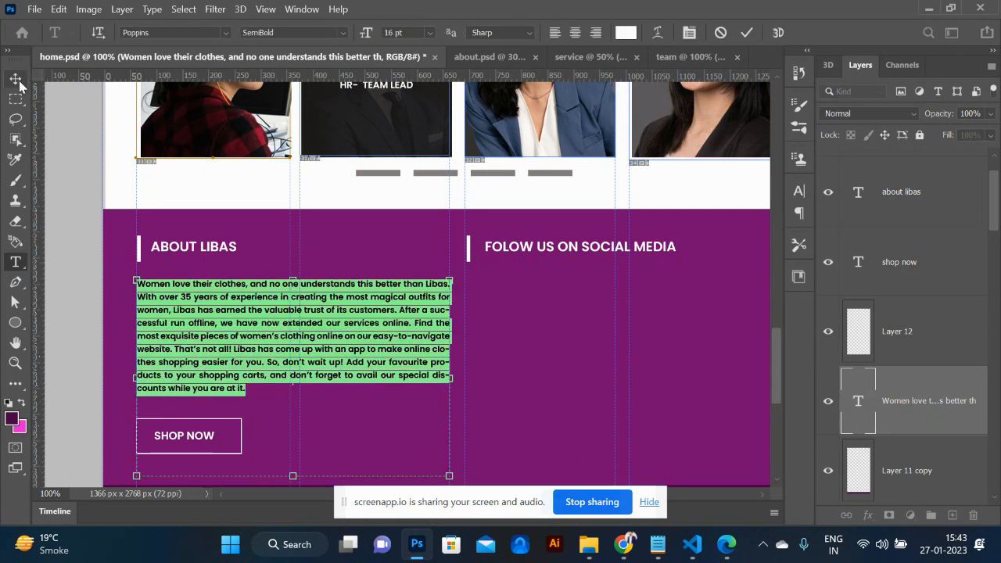
{"action": "left_click", "coordinate": [343, 34]}
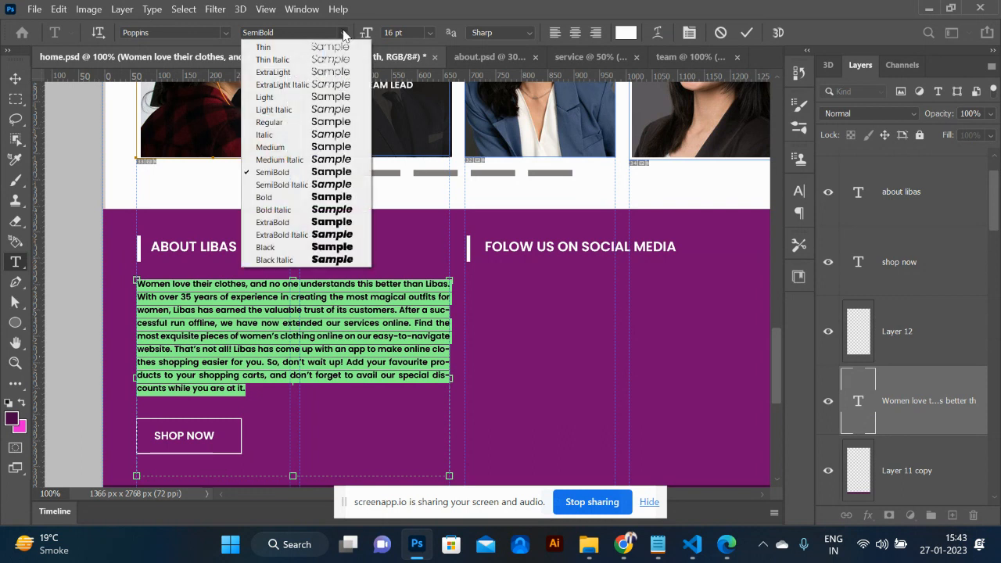
{"action": "left_click", "coordinate": [302, 124]}
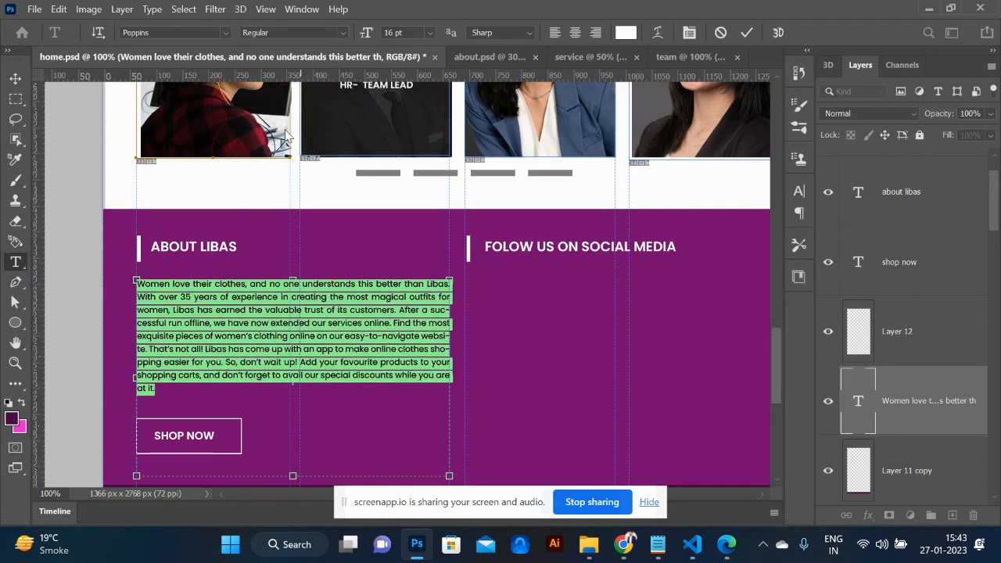
{"action": "left_click", "coordinate": [14, 79]}
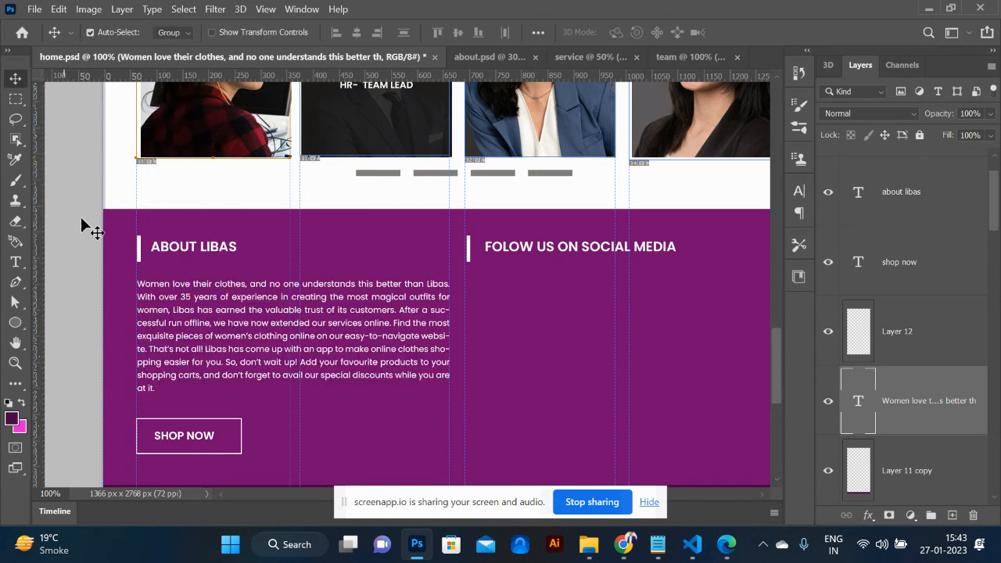
{"action": "left_click", "coordinate": [83, 219]}
{"action": "scroll", "coordinate": [348, 331], "scroll_direction": "down", "scroll_amount": 1}
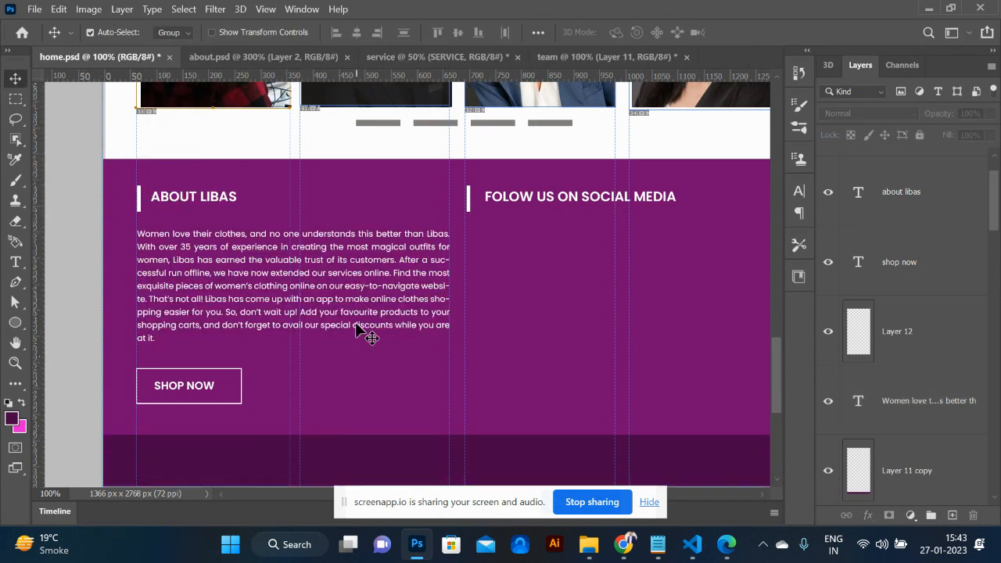
{"action": "scroll", "coordinate": [351, 330], "scroll_direction": "up", "scroll_amount": 6}
{"action": "scroll", "coordinate": [356, 327], "scroll_direction": "up", "scroll_amount": 6}
{"action": "right_click", "coordinate": [357, 328]}
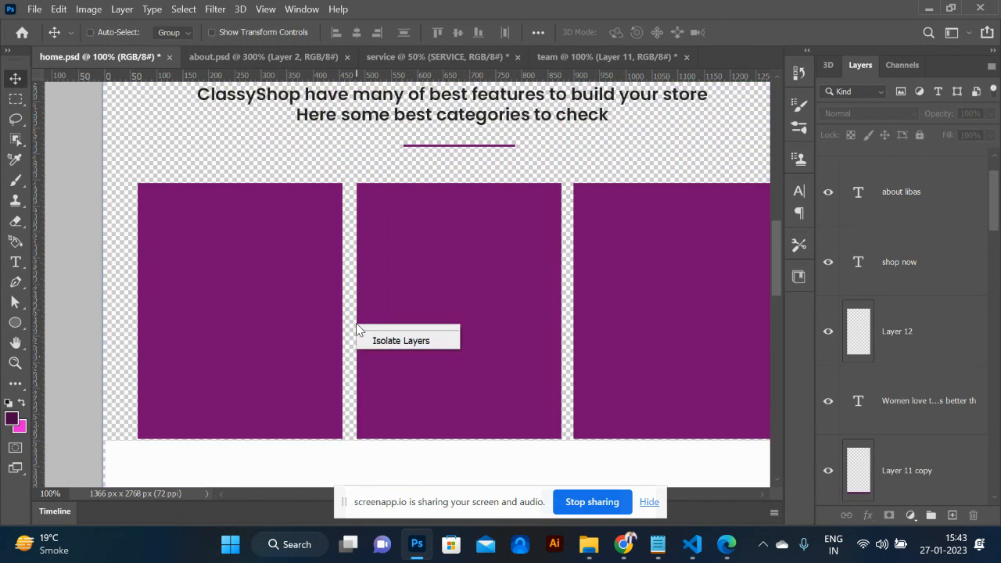
{"action": "left_click", "coordinate": [401, 158]}
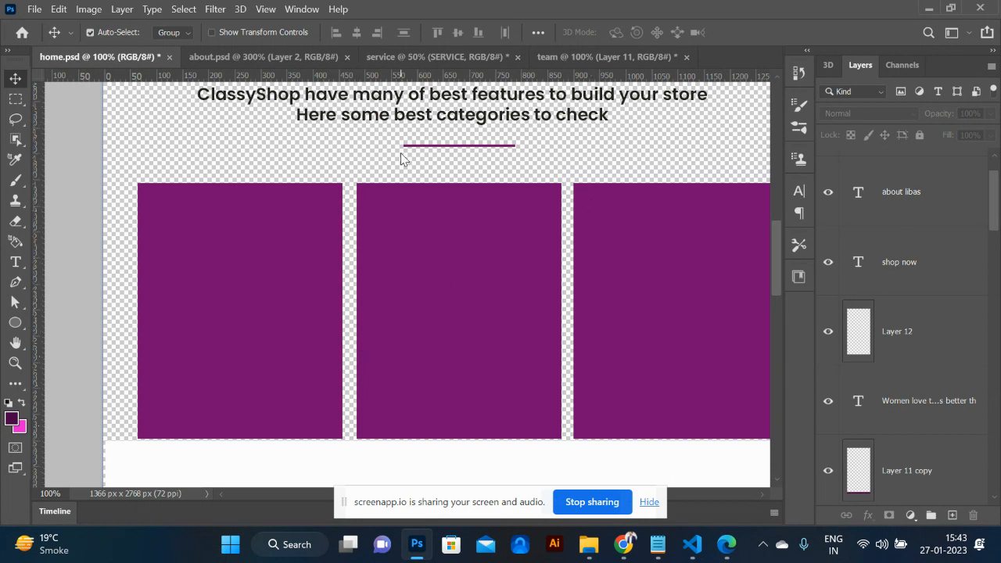
- Switch to Chrome, look over the prototype's team page, and return to its home page
{"action": "key", "text": "alt+Tab"}
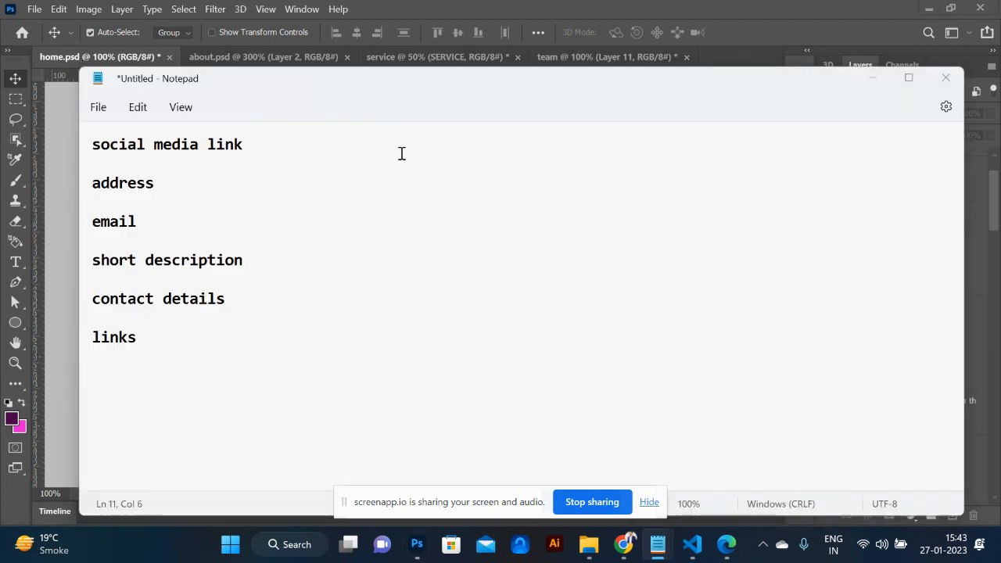
{"action": "key", "text": "alt+Tab"}
{"action": "key", "text": "alt+Tab"}
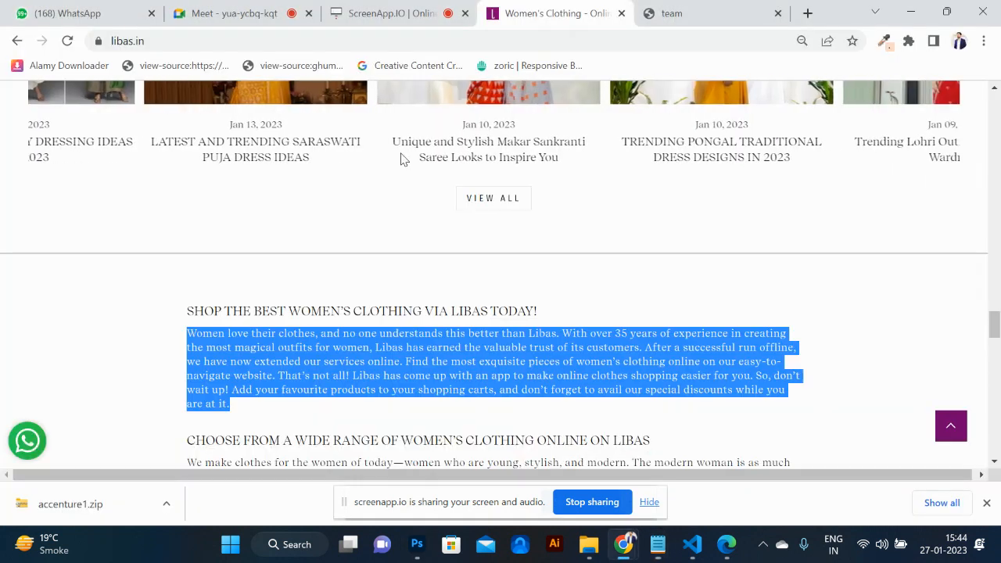
{"action": "left_click", "coordinate": [670, 24]}
{"action": "scroll", "coordinate": [213, 94], "scroll_direction": "up", "scroll_amount": 1}
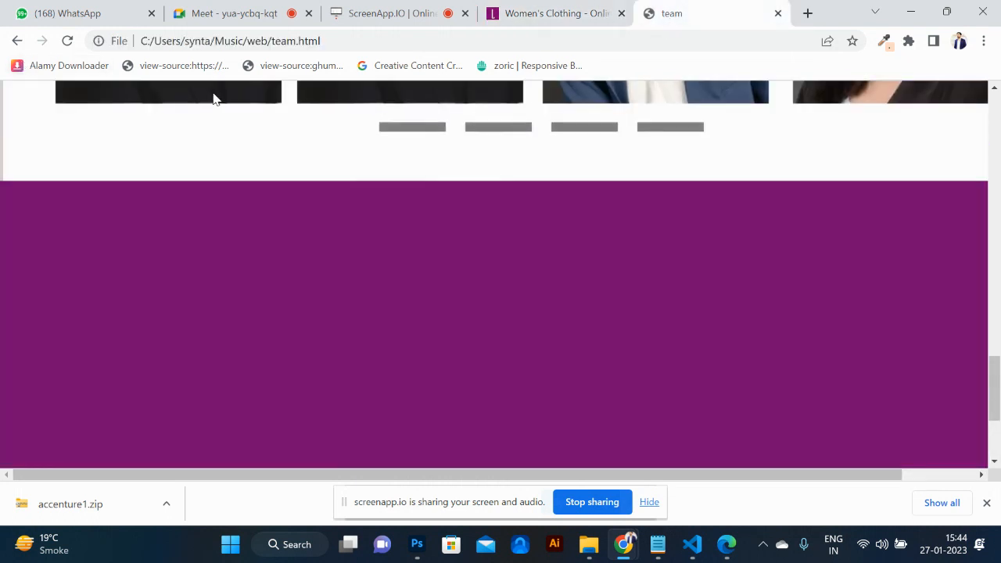
{"action": "scroll", "coordinate": [212, 94], "scroll_direction": "down", "scroll_amount": 10}
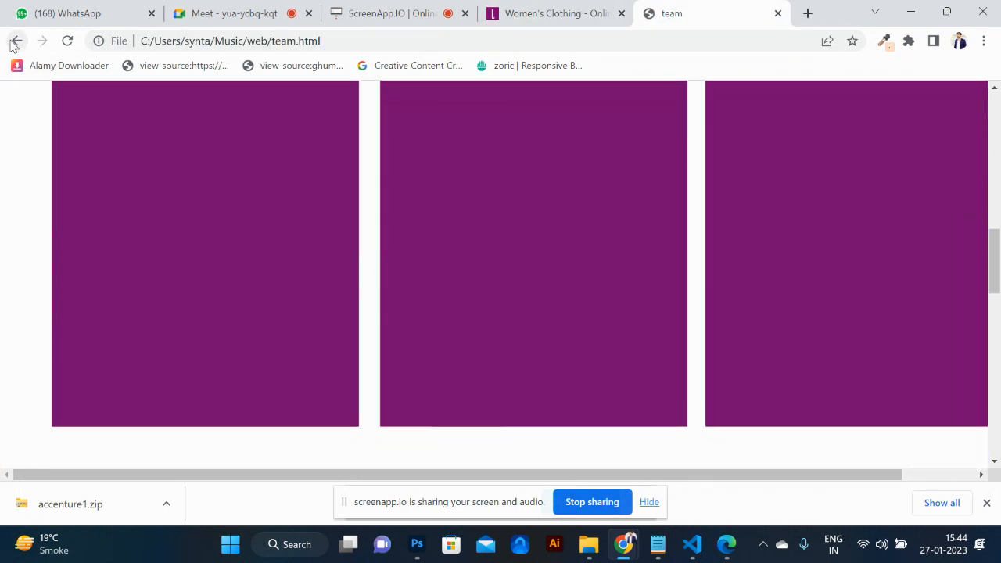
{"action": "left_click", "coordinate": [15, 42]}
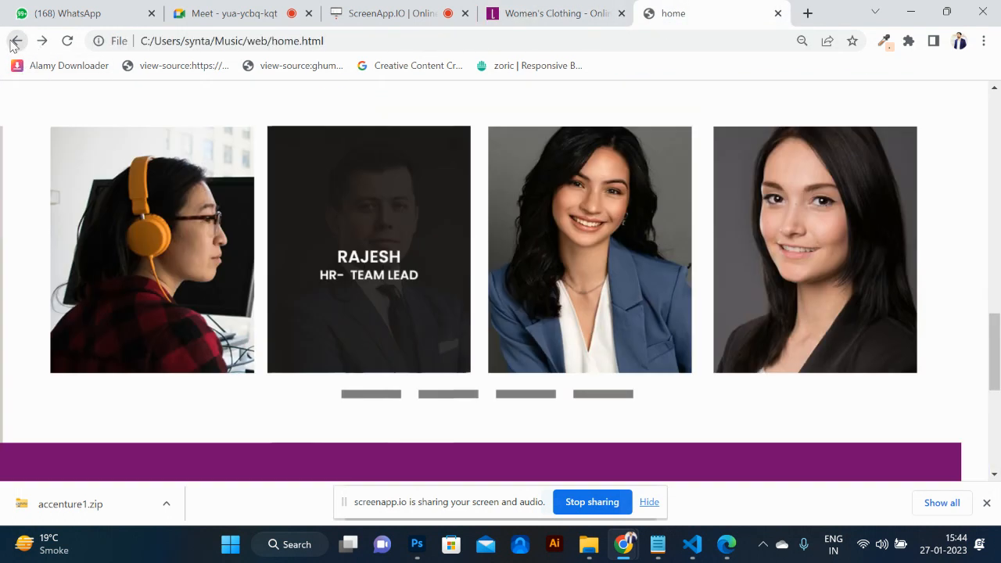
- Follow the first team portrait's link to the team page and examine its footer, header, banner and categories heading
{"action": "left_click", "coordinate": [134, 255]}
{"action": "scroll", "coordinate": [355, 281], "scroll_direction": "down", "scroll_amount": 15}
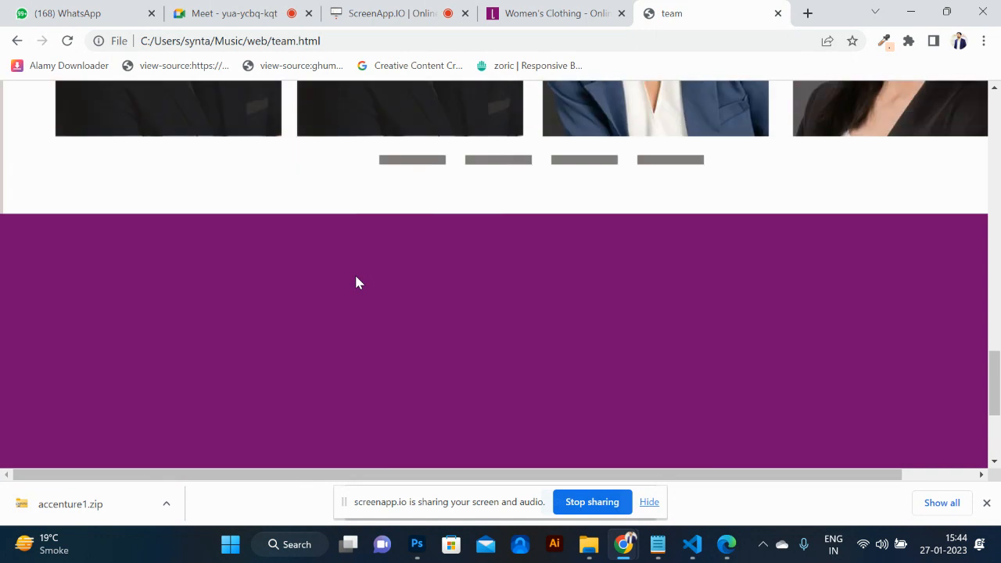
{"action": "scroll", "coordinate": [355, 282], "scroll_direction": "up", "scroll_amount": 4}
{"action": "scroll", "coordinate": [356, 283], "scroll_direction": "up", "scroll_amount": 10}
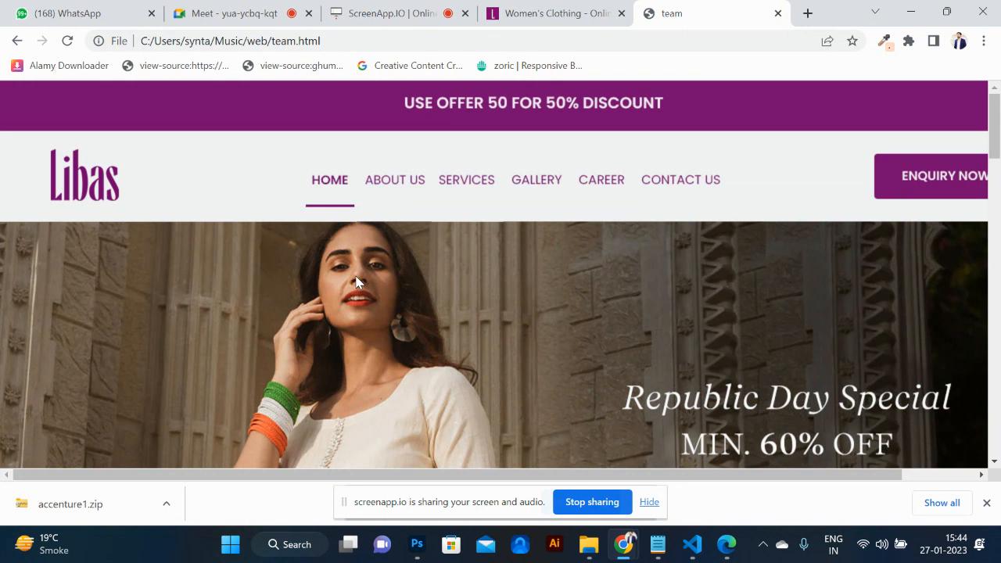
{"action": "scroll", "coordinate": [355, 282], "scroll_direction": "down", "scroll_amount": 4}
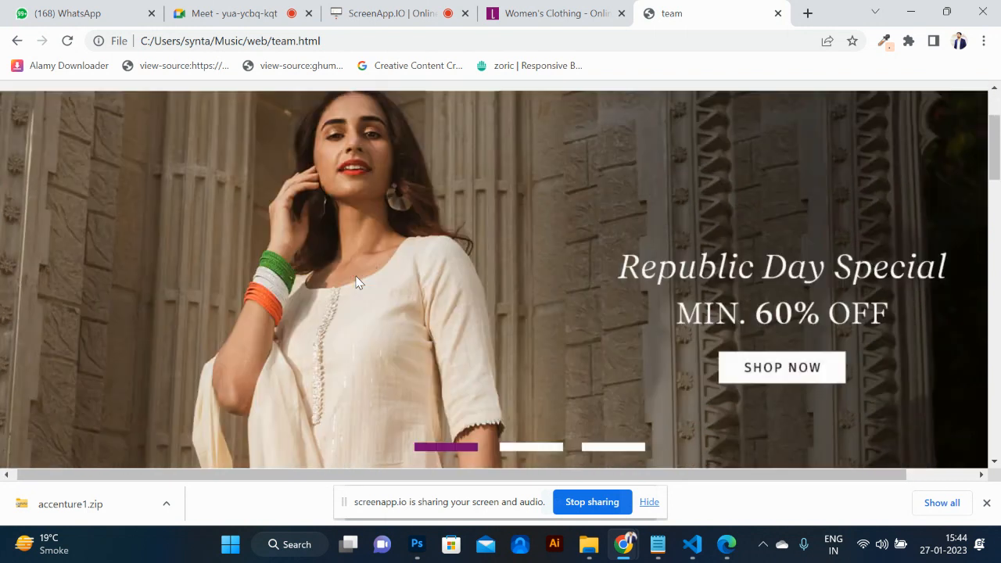
{"action": "scroll", "coordinate": [356, 281], "scroll_direction": "right", "scroll_amount": 2}
{"action": "scroll", "coordinate": [356, 282], "scroll_direction": "left", "scroll_amount": 1}
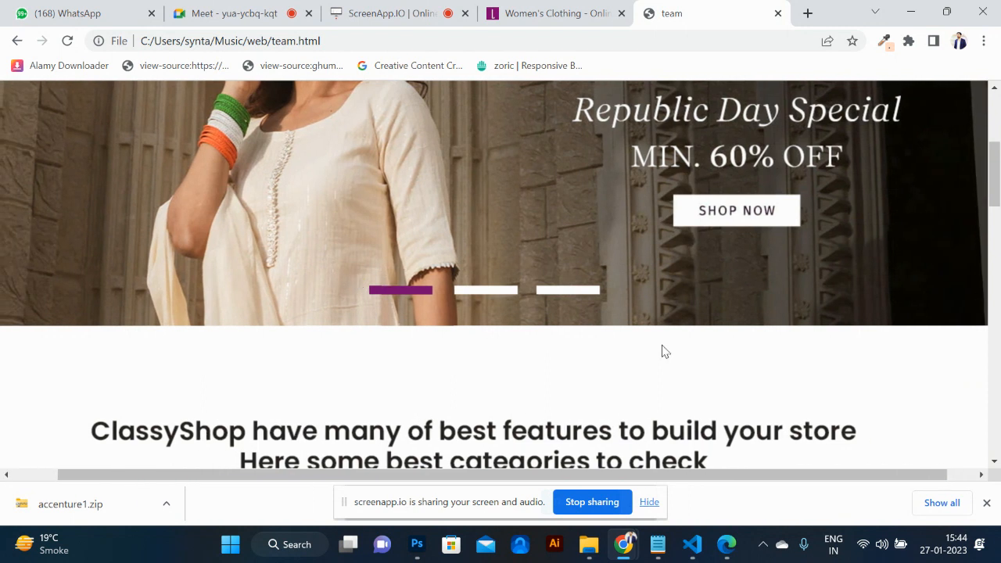